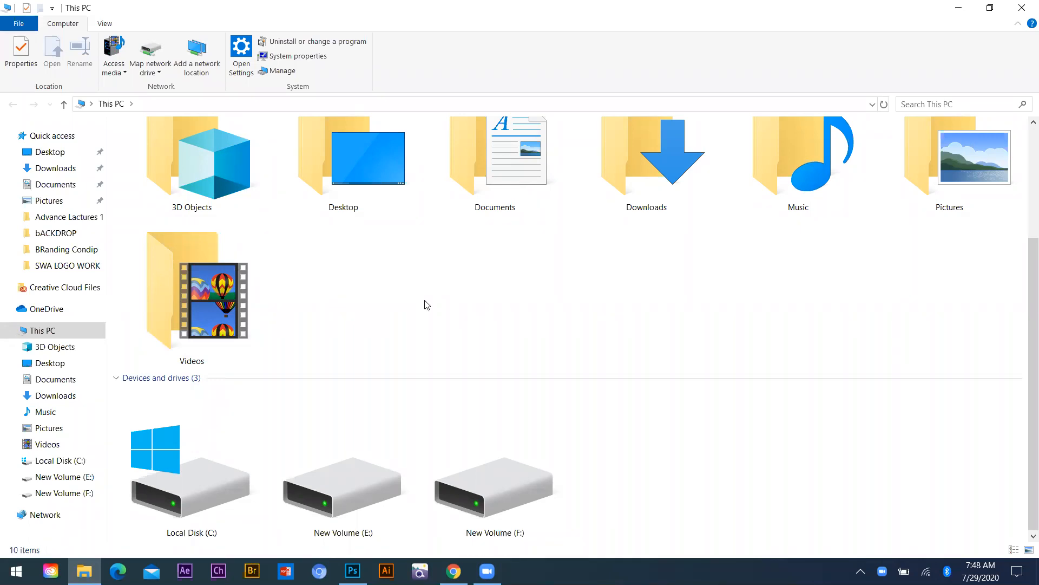
scroll(427, 305, up, 2)
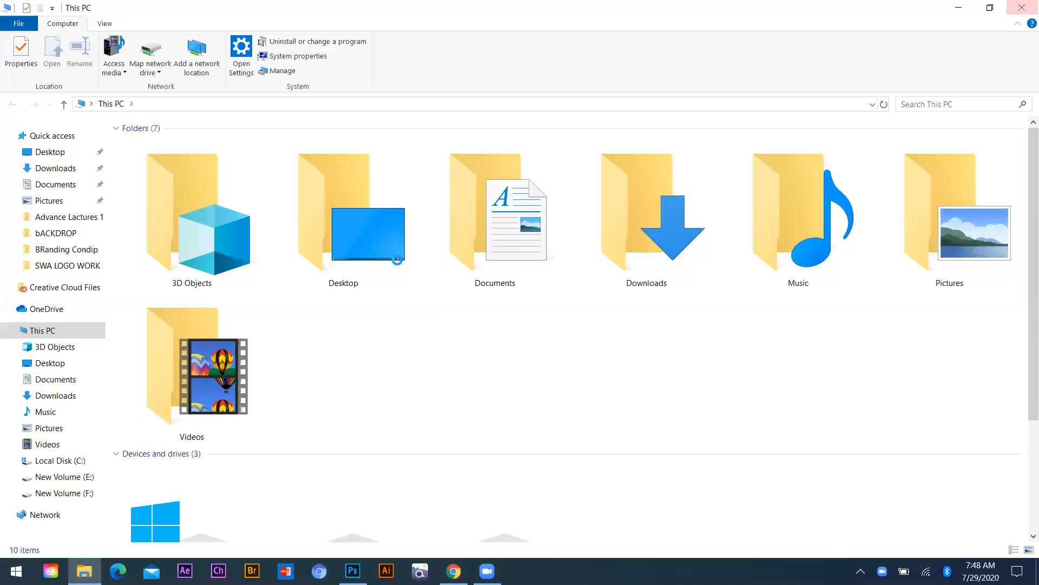
key(super+d)
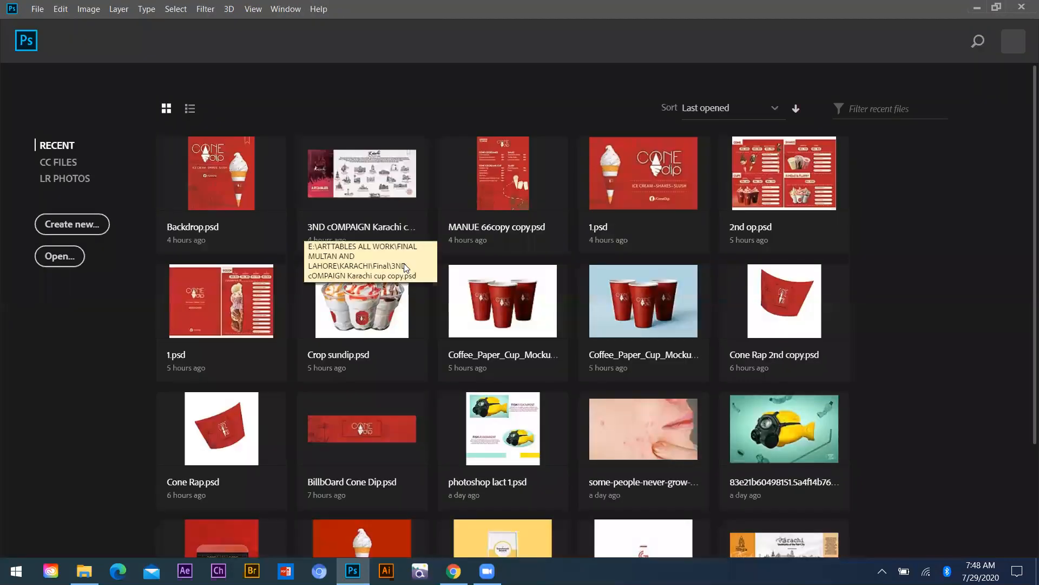
Create a new 1080 x 1080 px RGB document at 150 ppi from the recent custom preset.
click(38, 10)
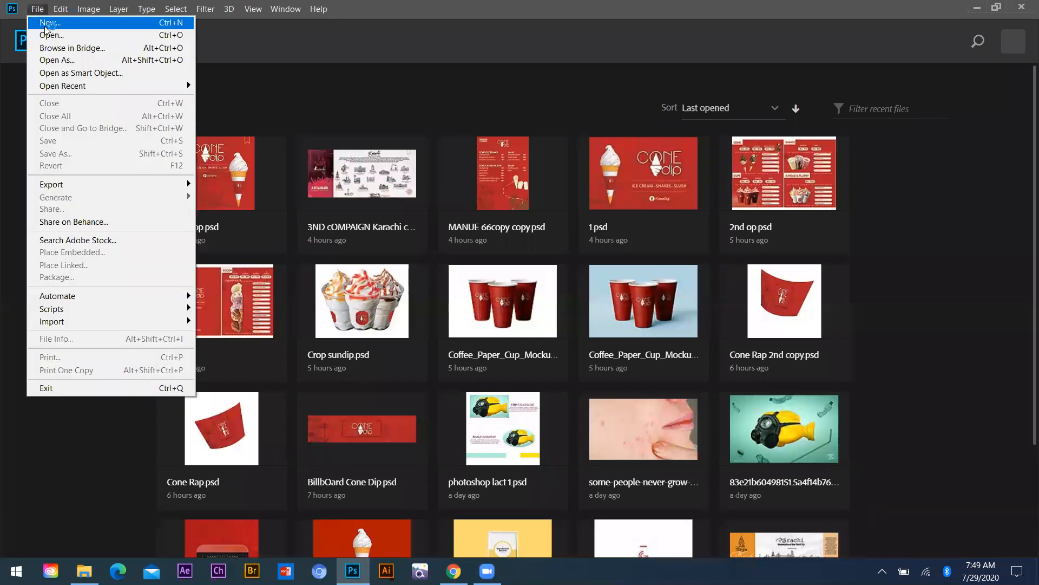
click(45, 26)
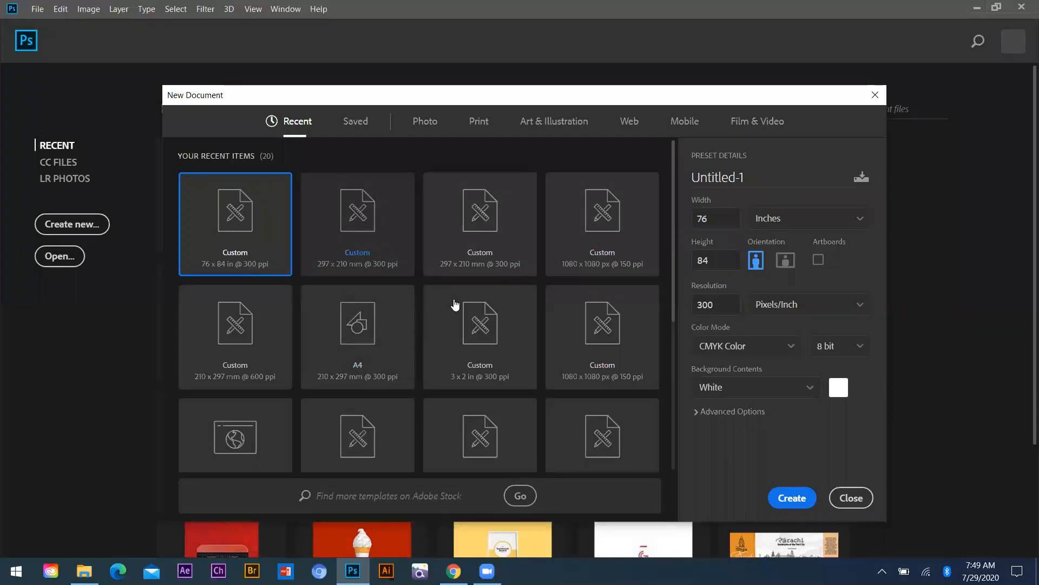
click(609, 242)
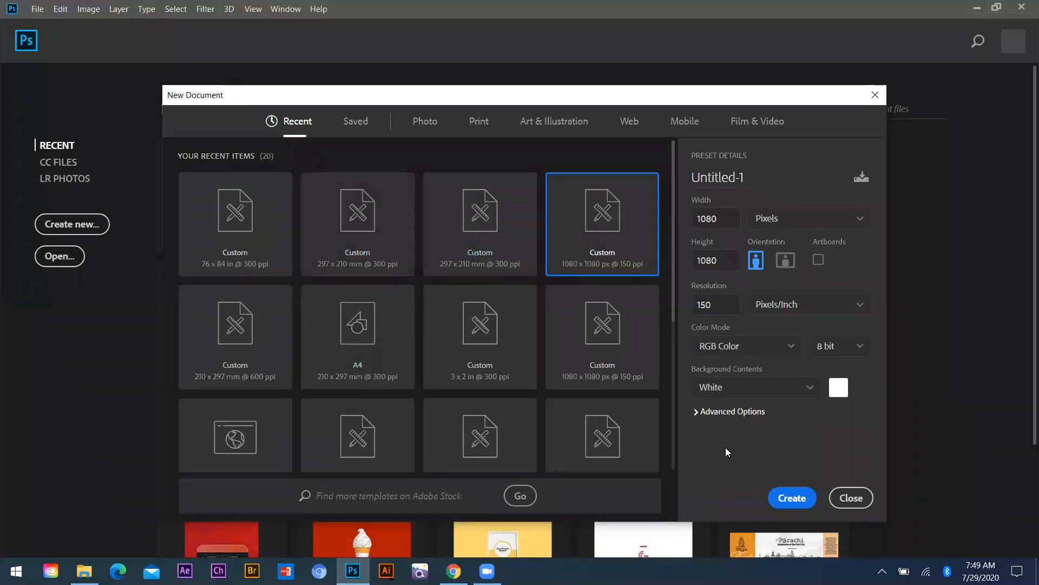
click(793, 498)
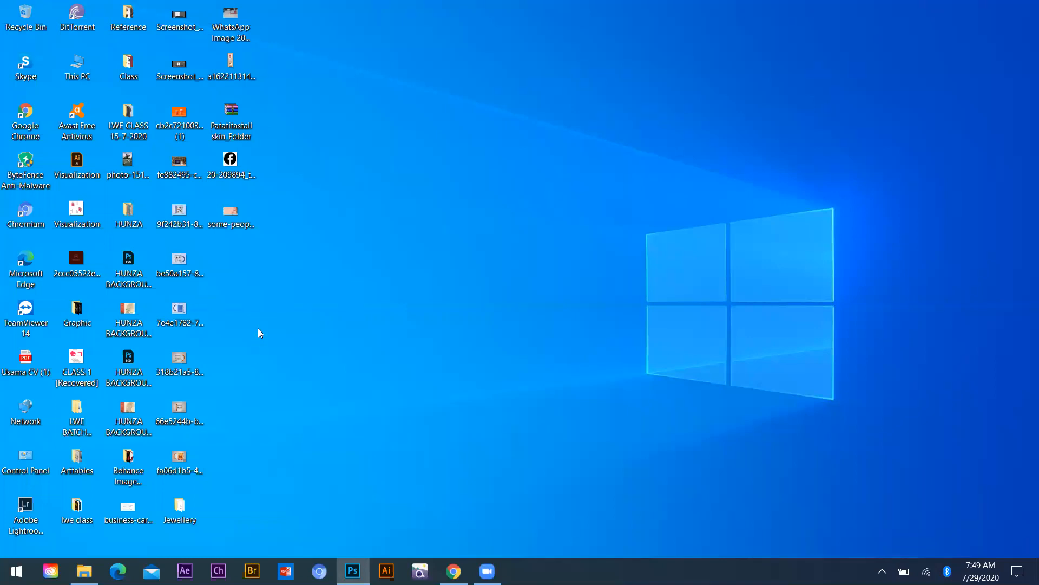
right_click(259, 332)
click(144, 193)
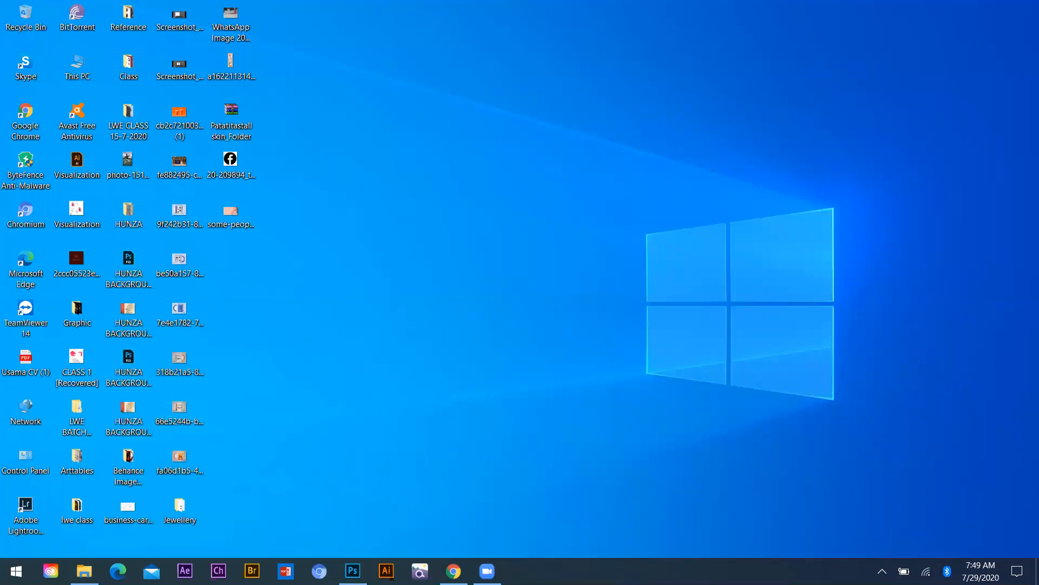
Return to Photoshop and draw a rectangle about 1153 x 1138 px that covers the whole canvas.
key(alt+Tab)
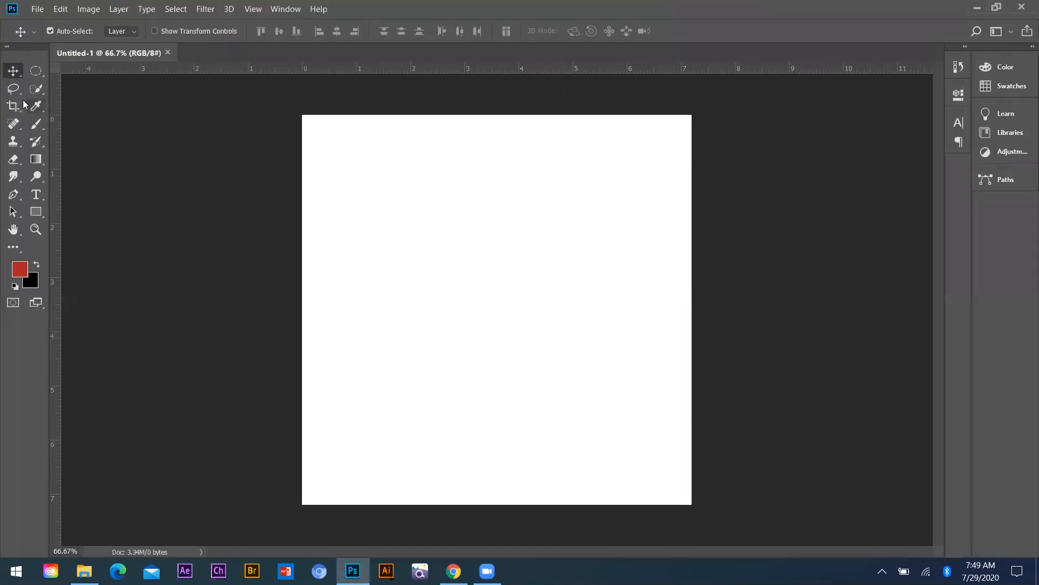
click(38, 213)
mouse_move(286, 106)
mouse_down()
mouse_move(495, 348)
mouse_move(713, 506)
mouse_move(719, 498)
mouse_up()
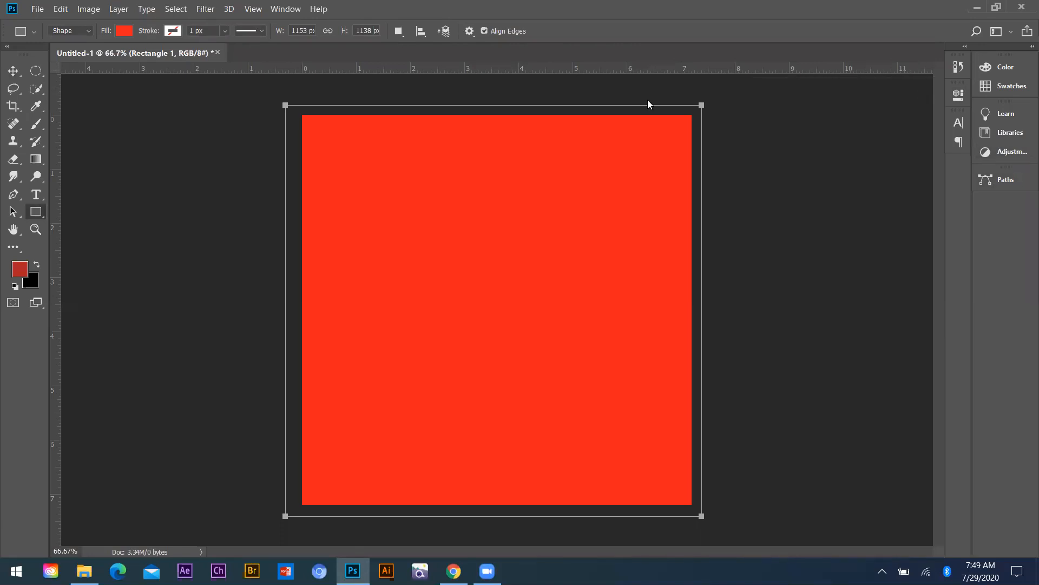
Show the Layers panel, docked with the collapsed panels and expanded beside the canvas.
click(282, 9)
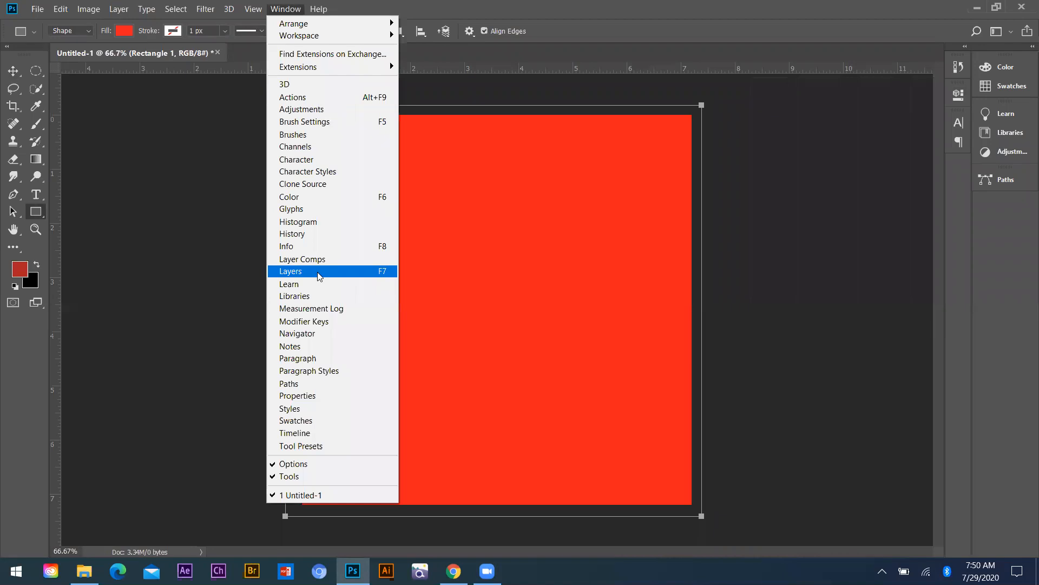
click(320, 272)
drag(927, 28, 959, 166)
click(958, 169)
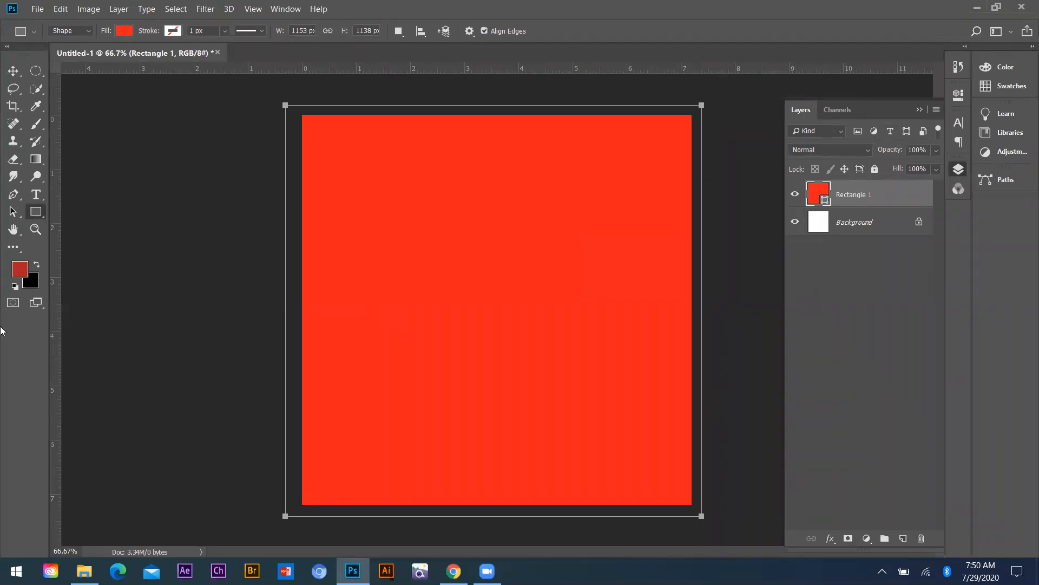
Set the foreground color to dark crimson 891a3c and fill the rectangle shape with it.
click(17, 275)
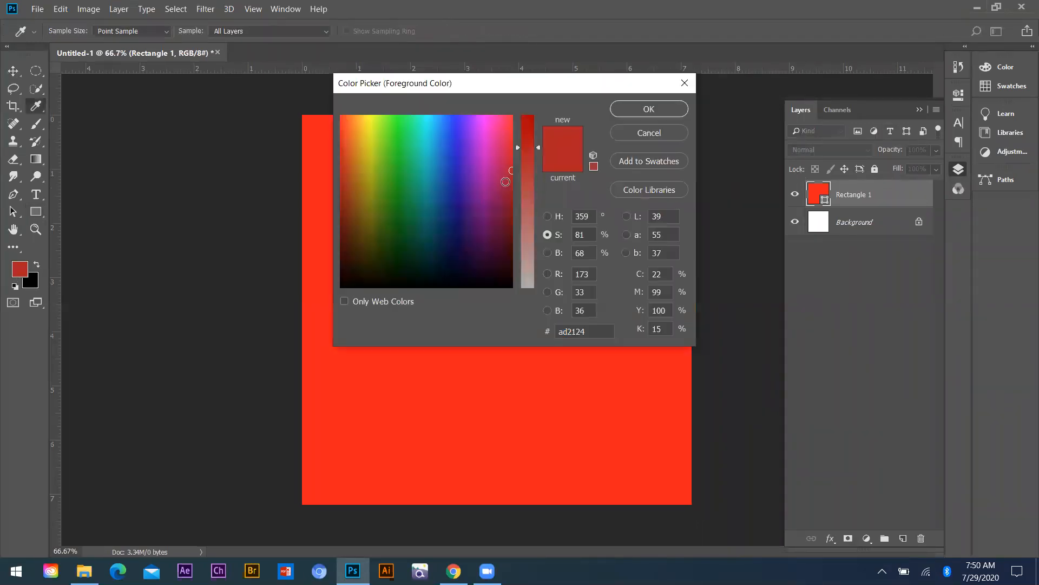
click(493, 199)
drag(493, 199, 504, 195)
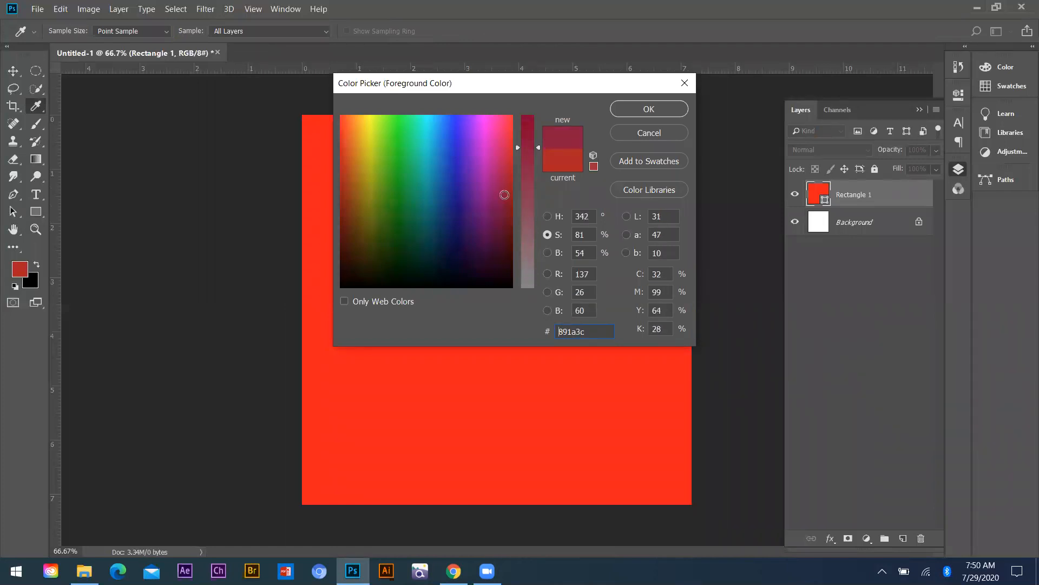
click(653, 109)
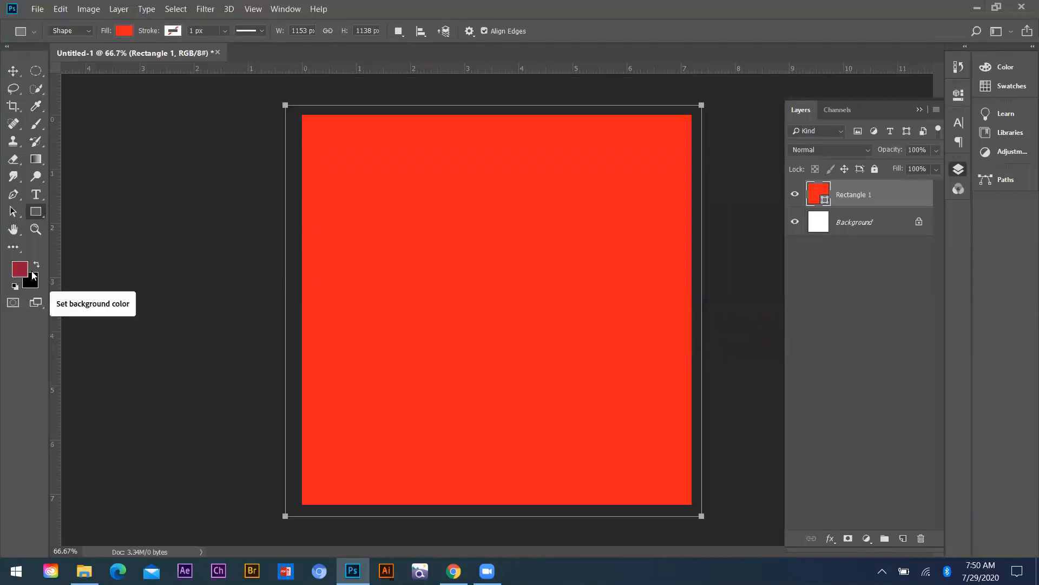
key(alt+BackSpace)
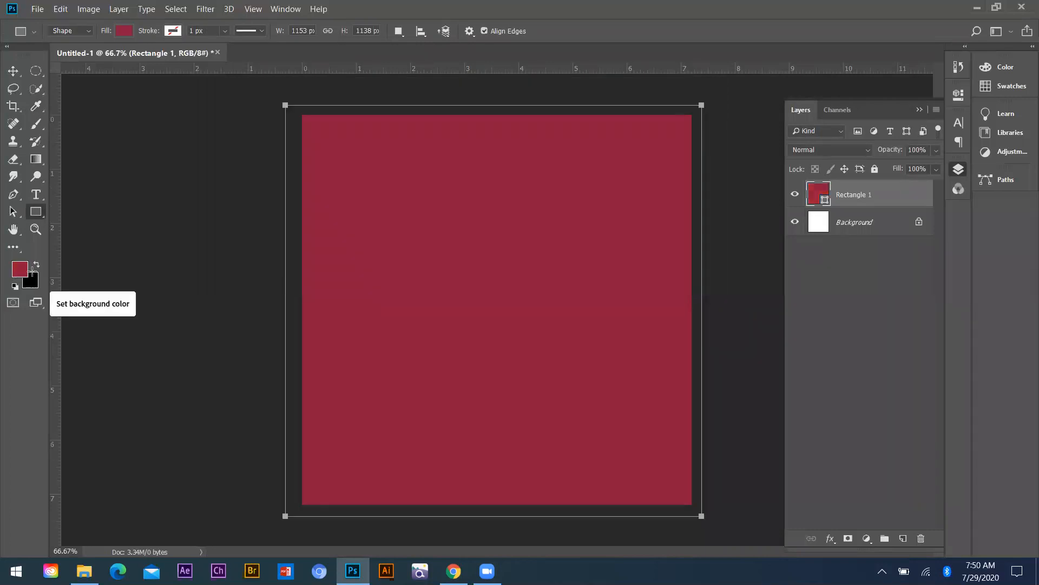
key(v)
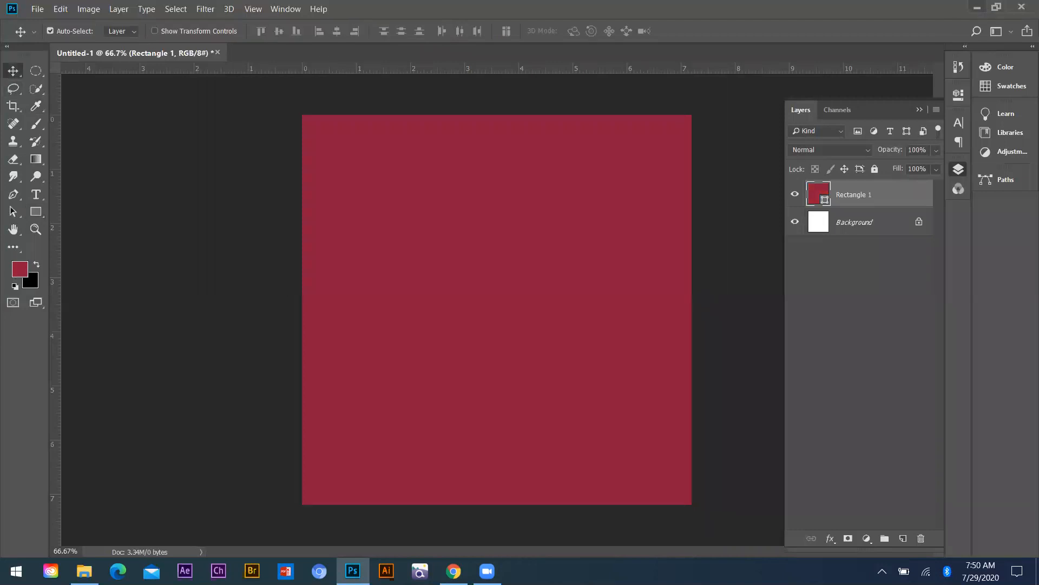
Find the QiPress Portable archive by searching Windows for "qi" and run QiPress.exe from it.
key(super+d)
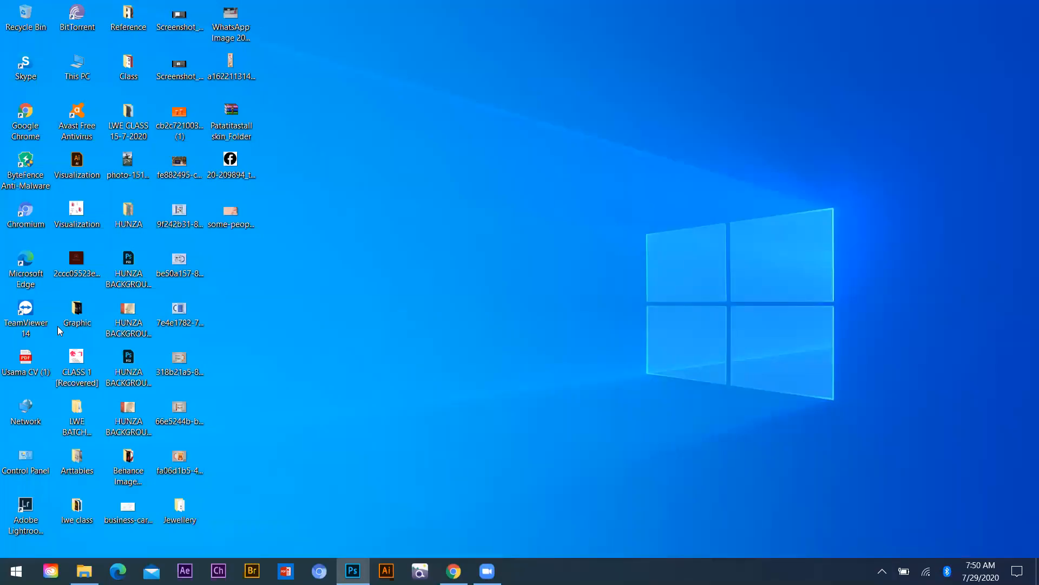
key(super)
text(qi)
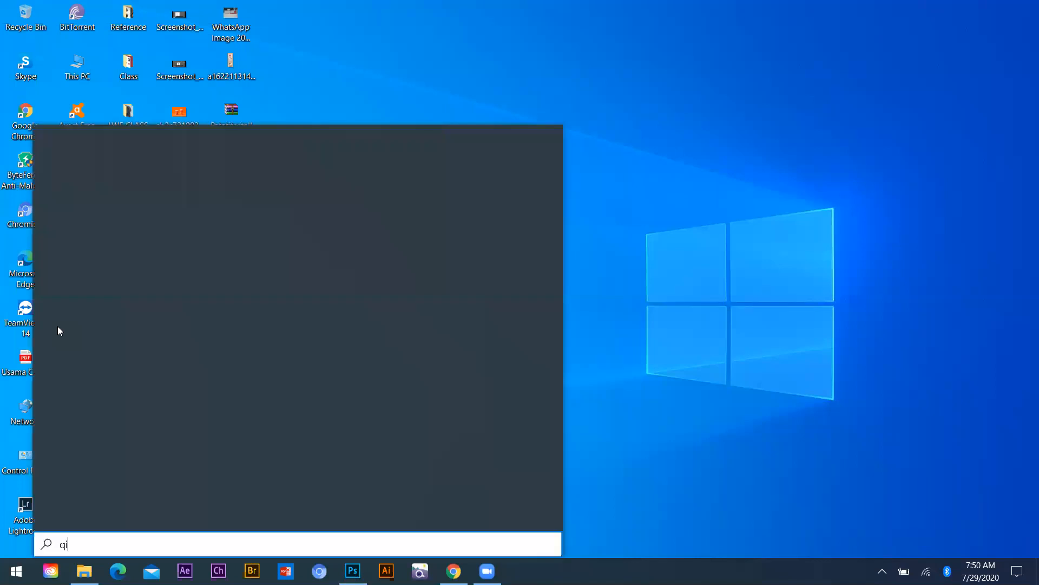
key(Escape)
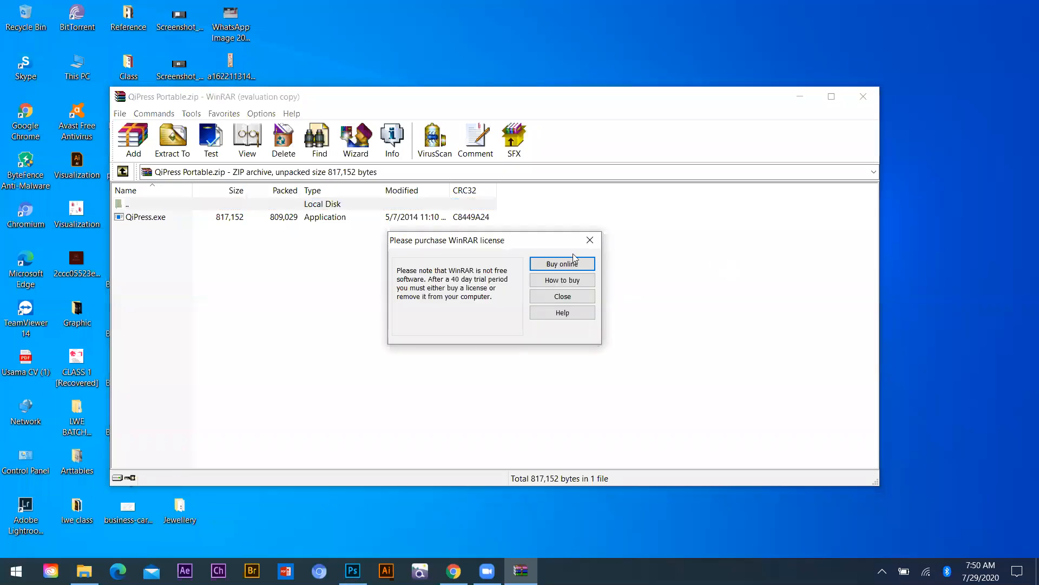
click(142, 222)
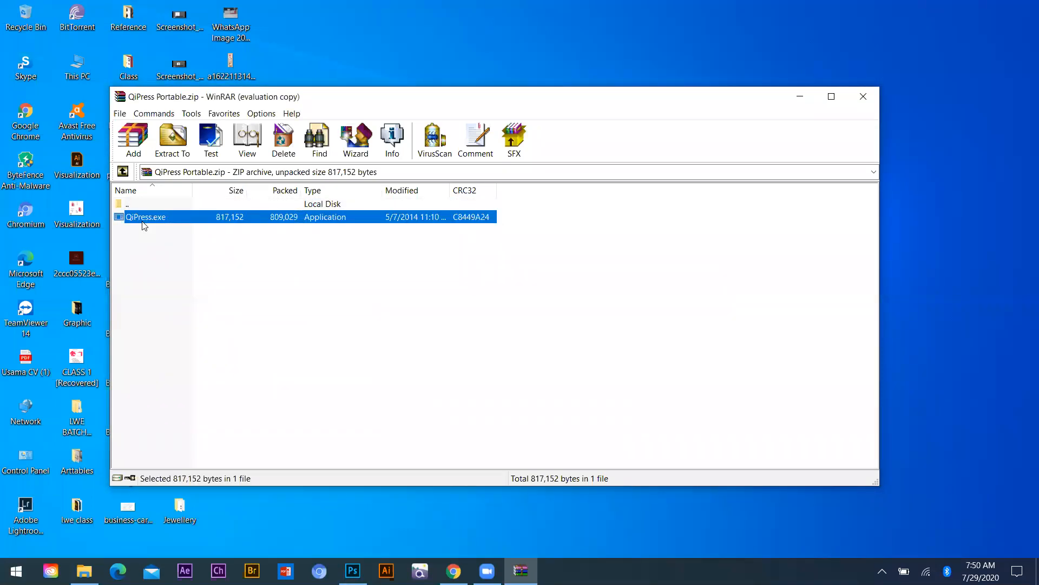
double_click(142, 217)
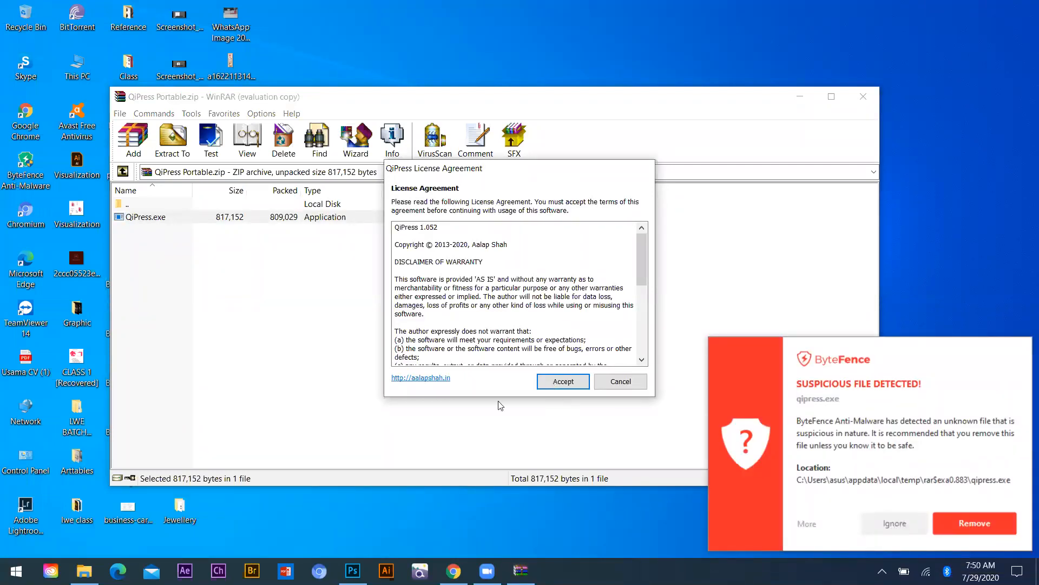
Ignore the malware alert, accept the QiPress license agreement and close the archive and splash windows.
click(894, 523)
click(928, 480)
click(566, 382)
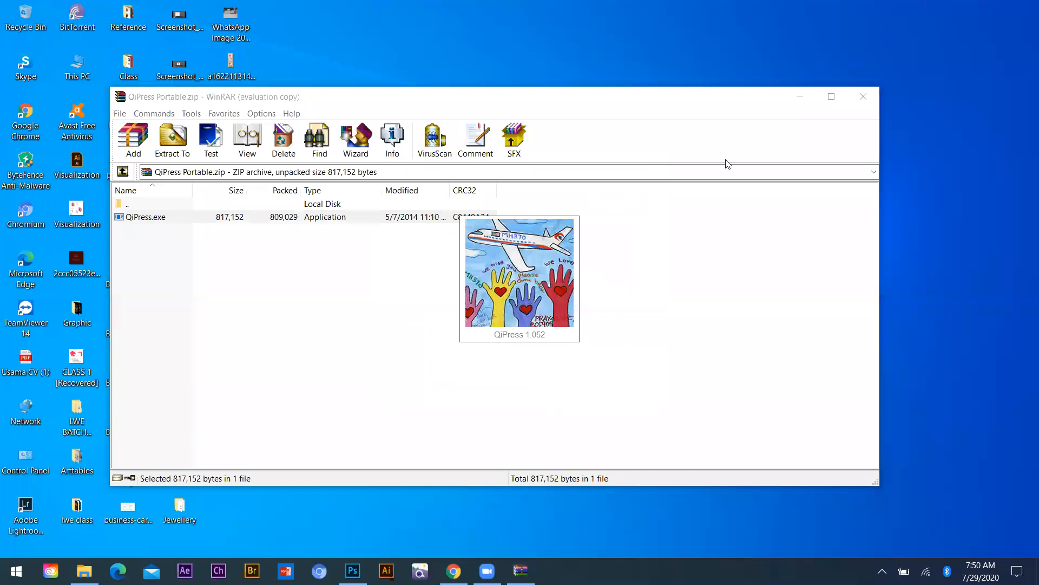
click(862, 97)
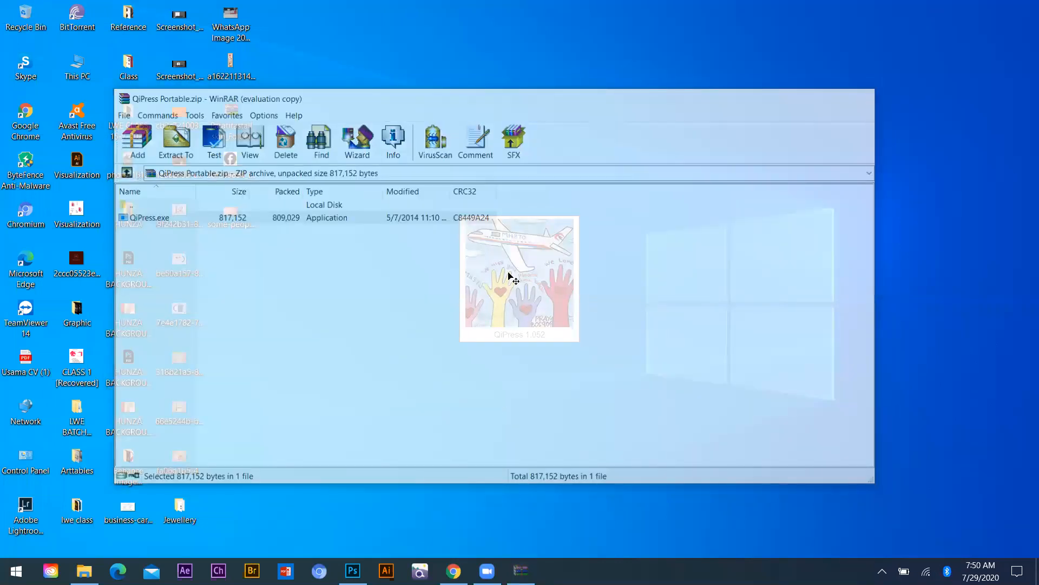
click(509, 273)
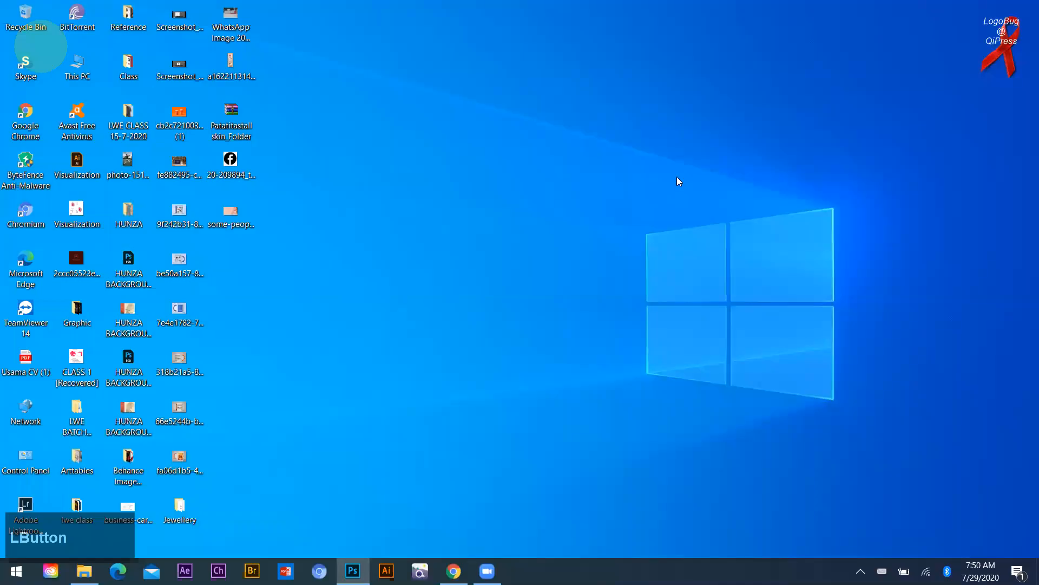
Open the TYPOGRAPHY IMAGES folder inside the behance folder on New Volume (E:) in File Explorer.
double_click(78, 64)
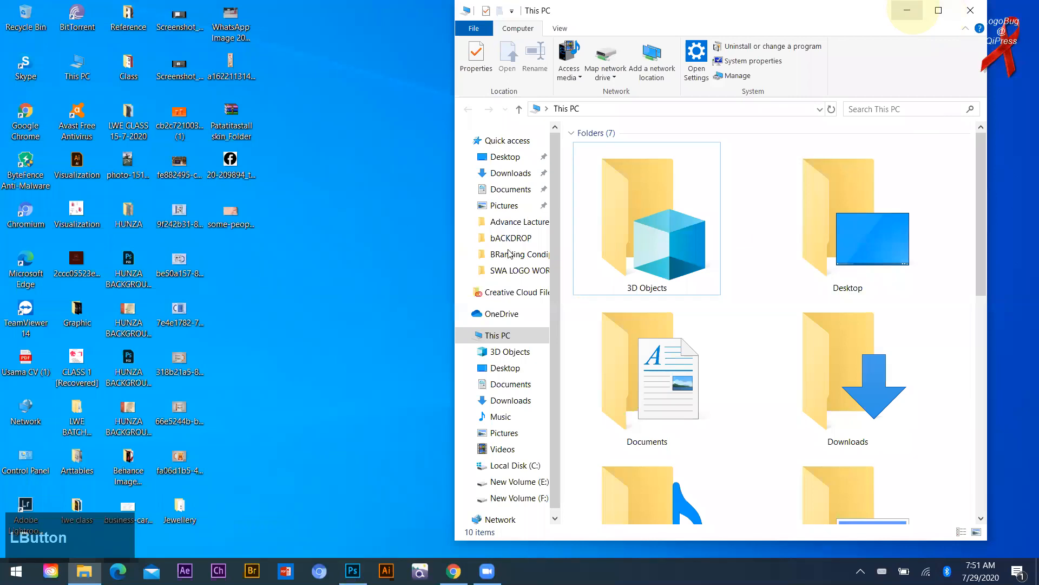
click(939, 10)
scroll(360, 475, down, 1)
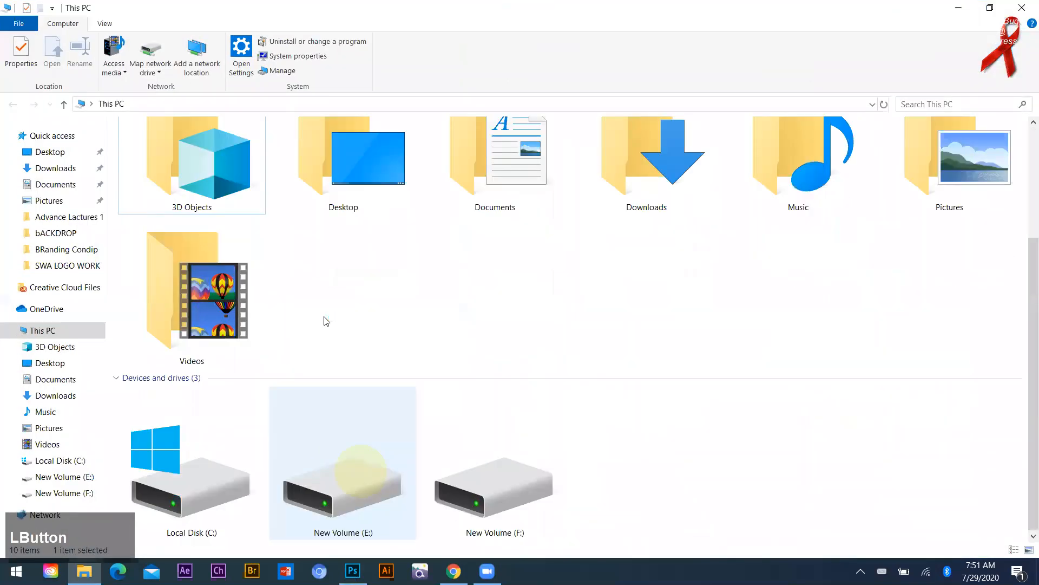
double_click(349, 452)
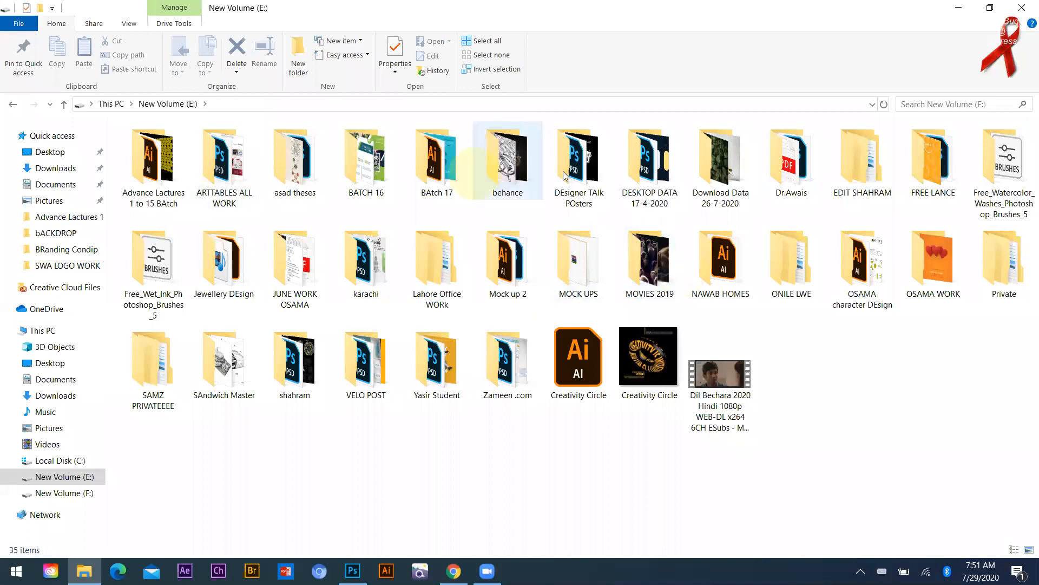
double_click(509, 162)
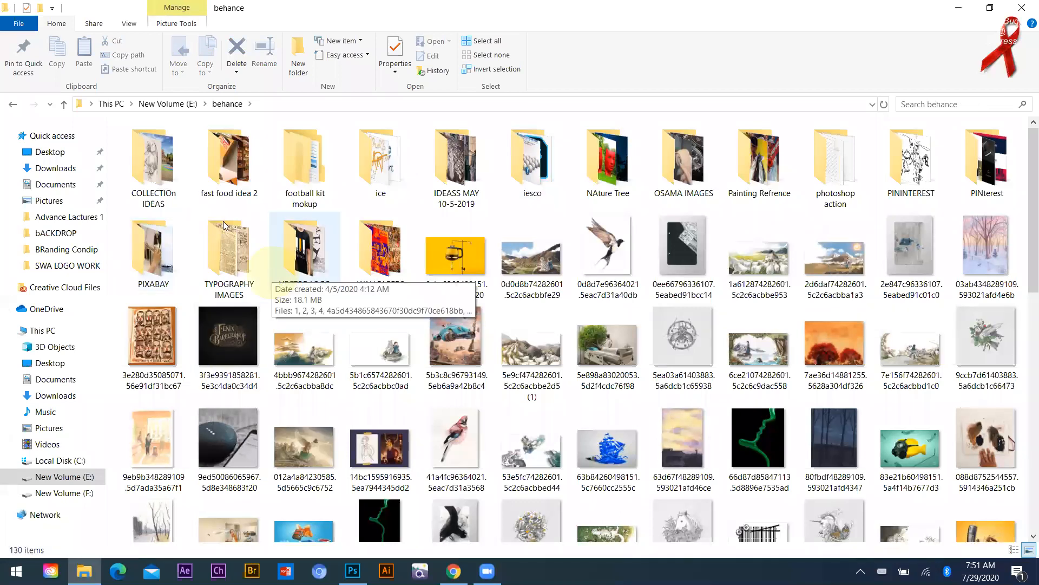
click(479, 264)
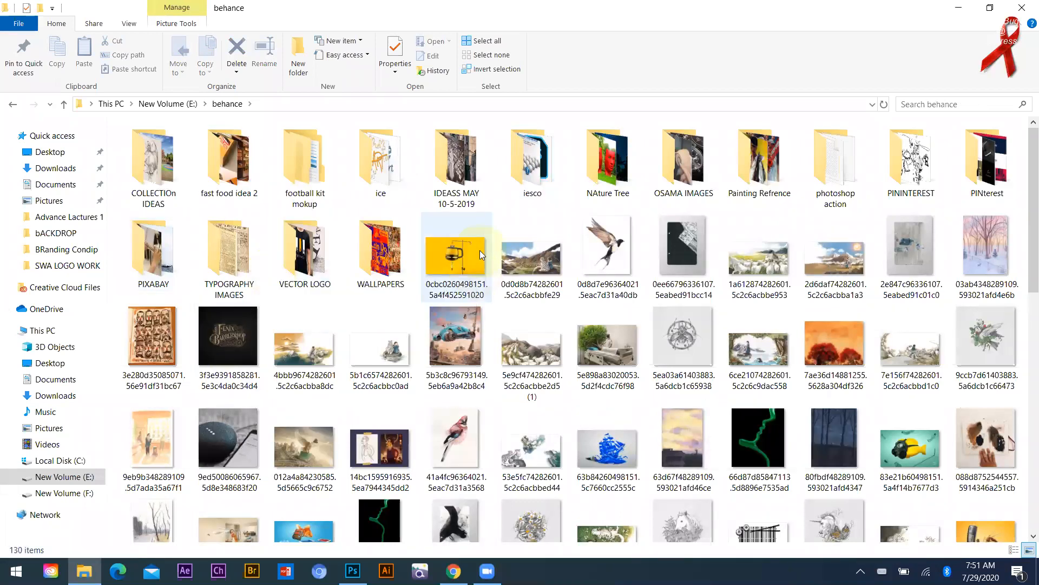
double_click(238, 262)
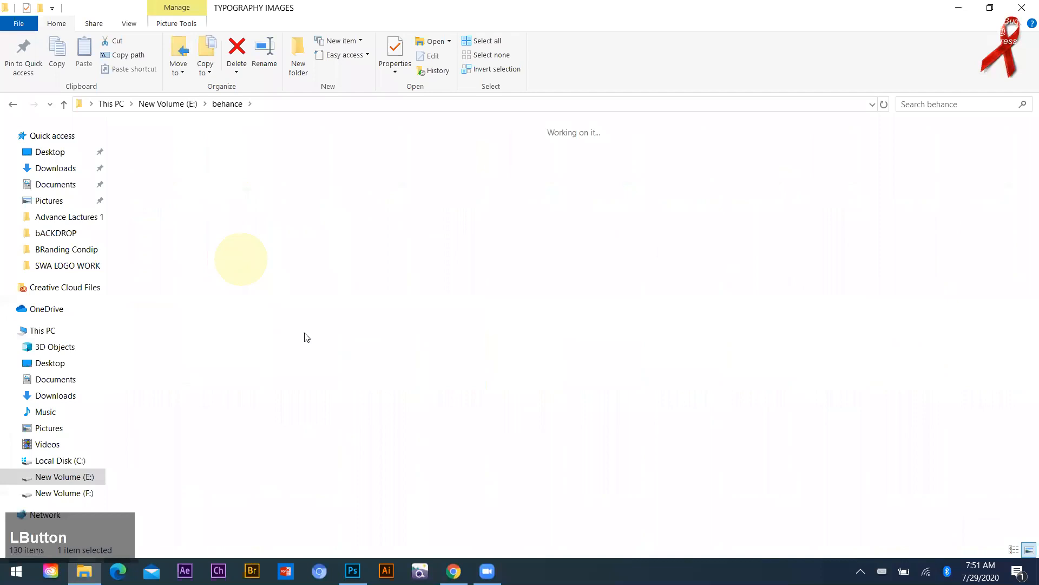
Place the square newspaper collage image 1e3fef46ba9d2fc810d36321e7242e03 from the TYPOGRAPHY IMAGES folder into the Photoshop composition.
click(716, 306)
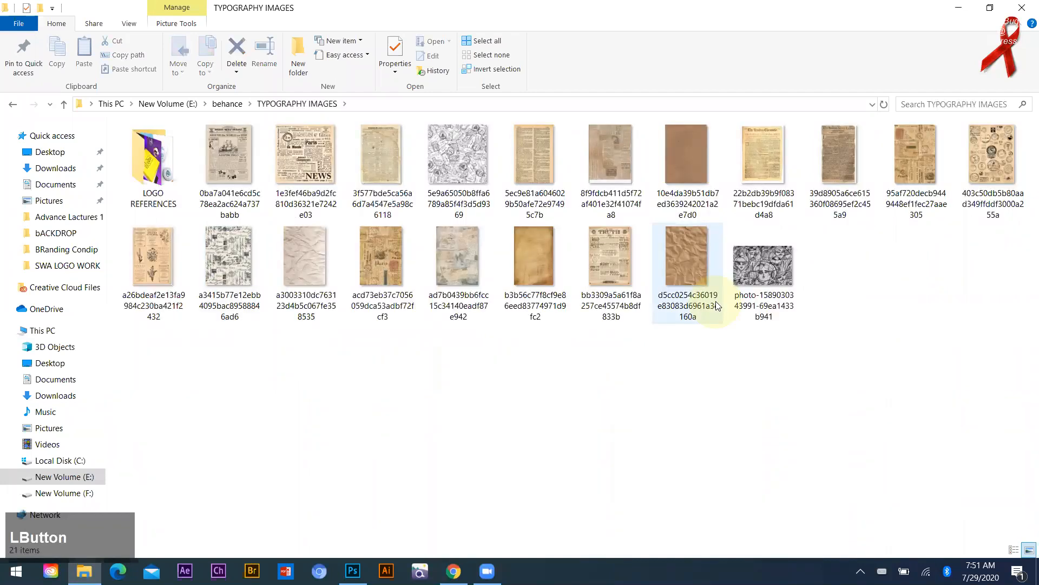
click(306, 200)
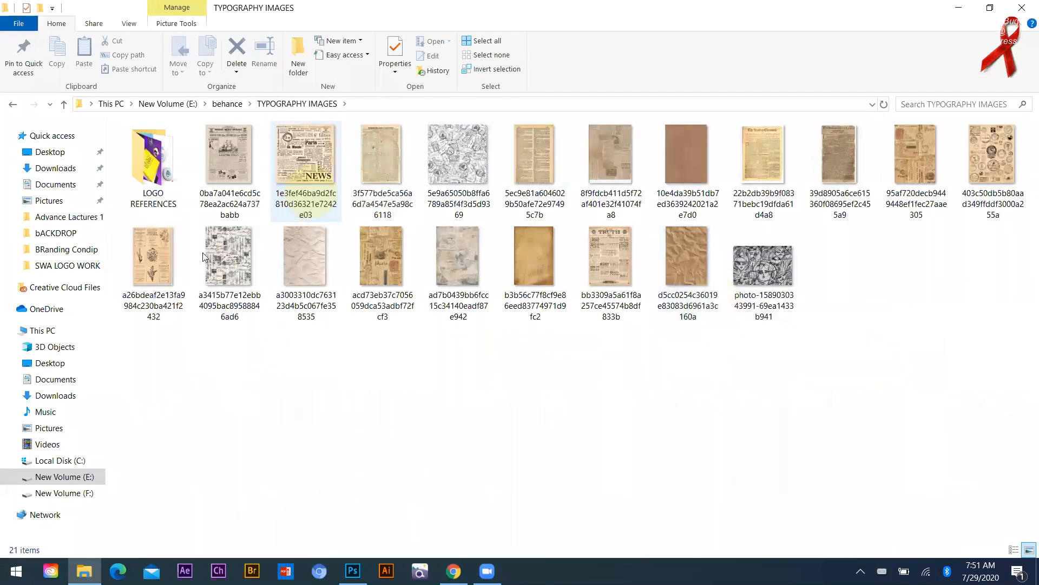
click(866, 241)
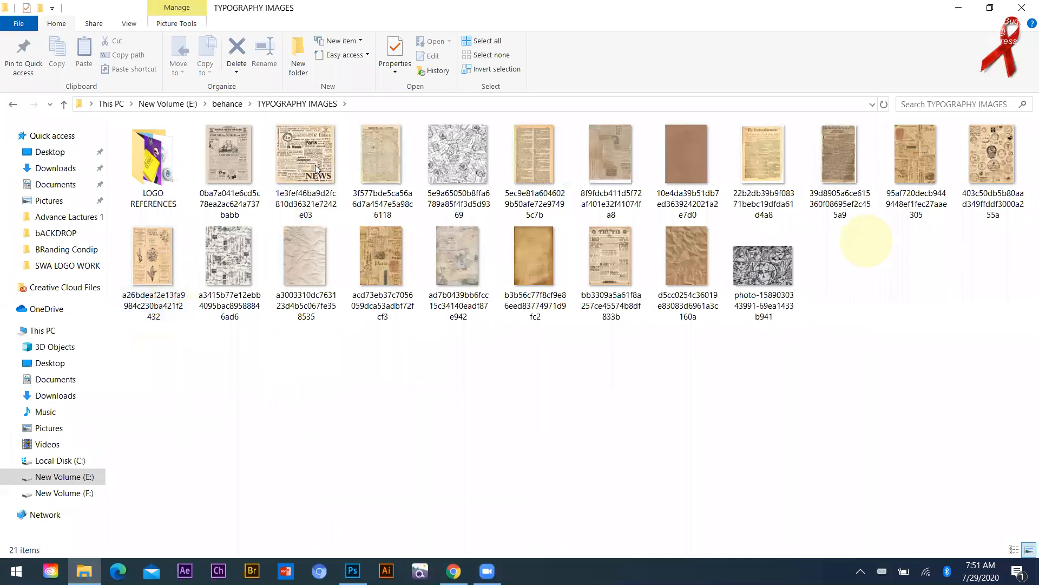
click(643, 313)
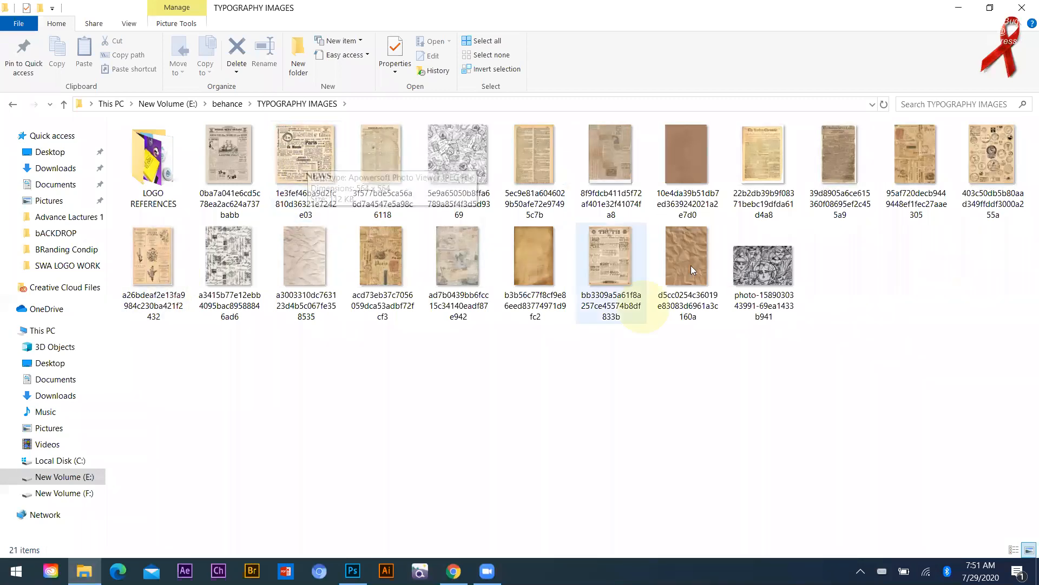
click(270, 157)
drag(315, 159, 564, 486)
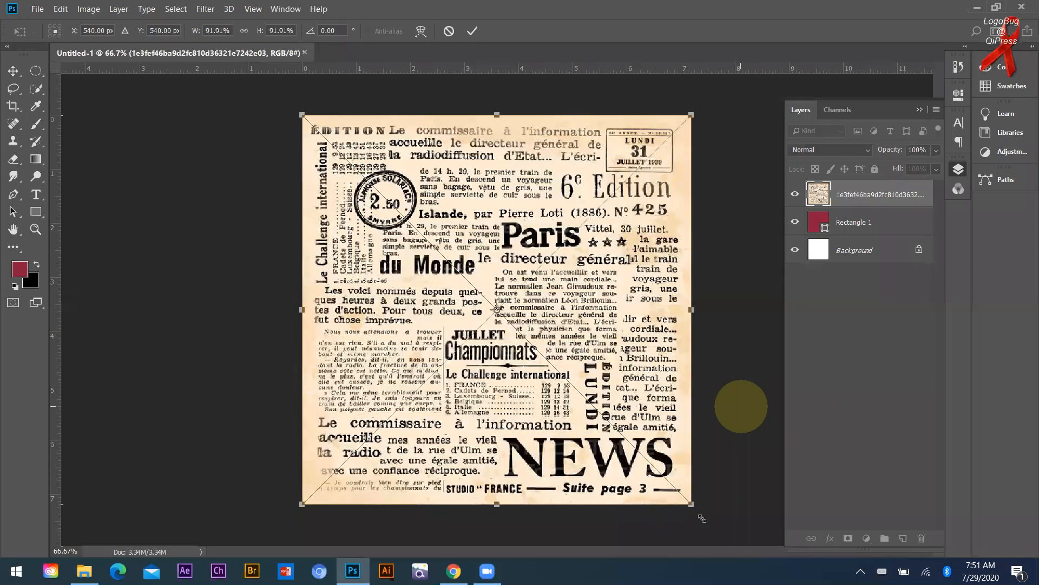
Scale the placed newspaper image proportionally from its center to about 96.4% so it covers the whole canvas.
drag(691, 503, 702, 518)
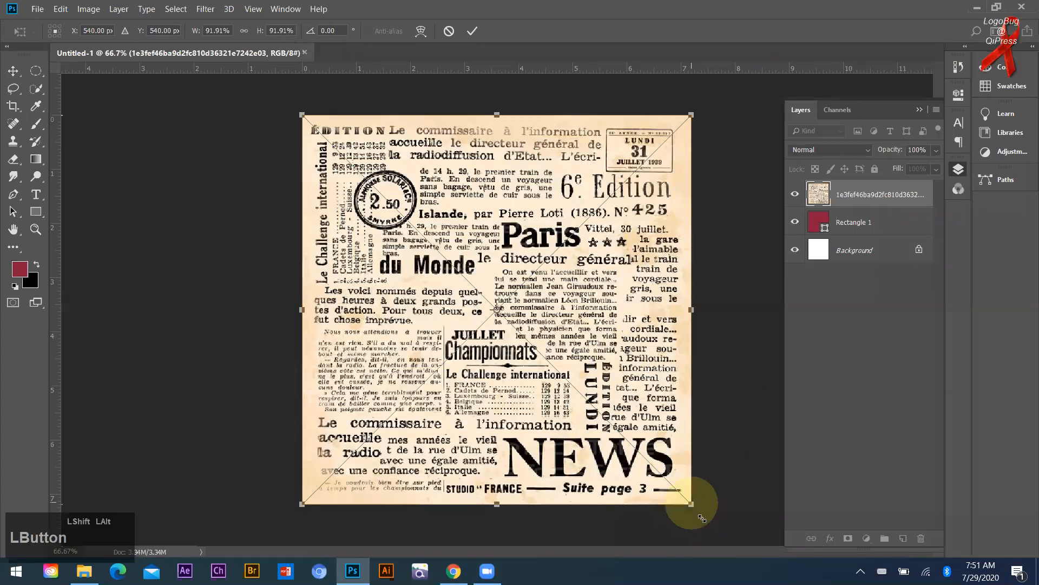
drag(700, 513, 701, 514)
key(Return)
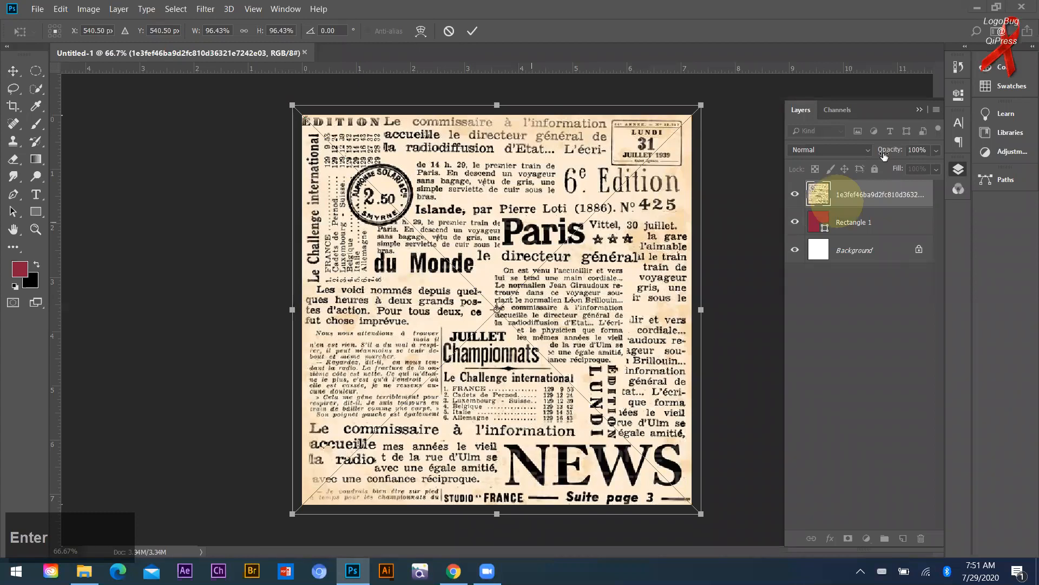
Try the newspaper layer at 2% opacity over the crimson shape, and restore it to 100%.
click(936, 150)
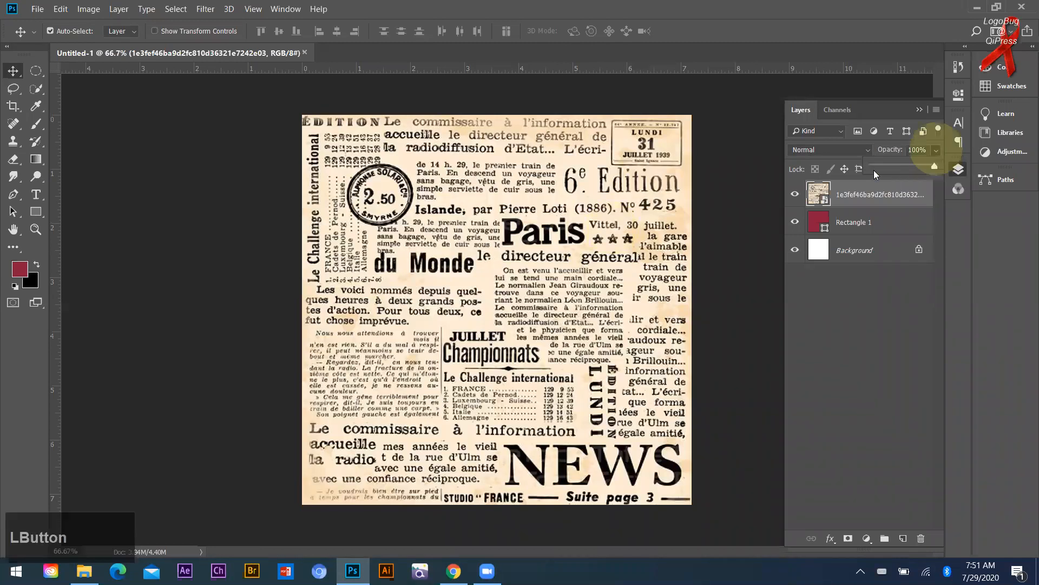
click(874, 170)
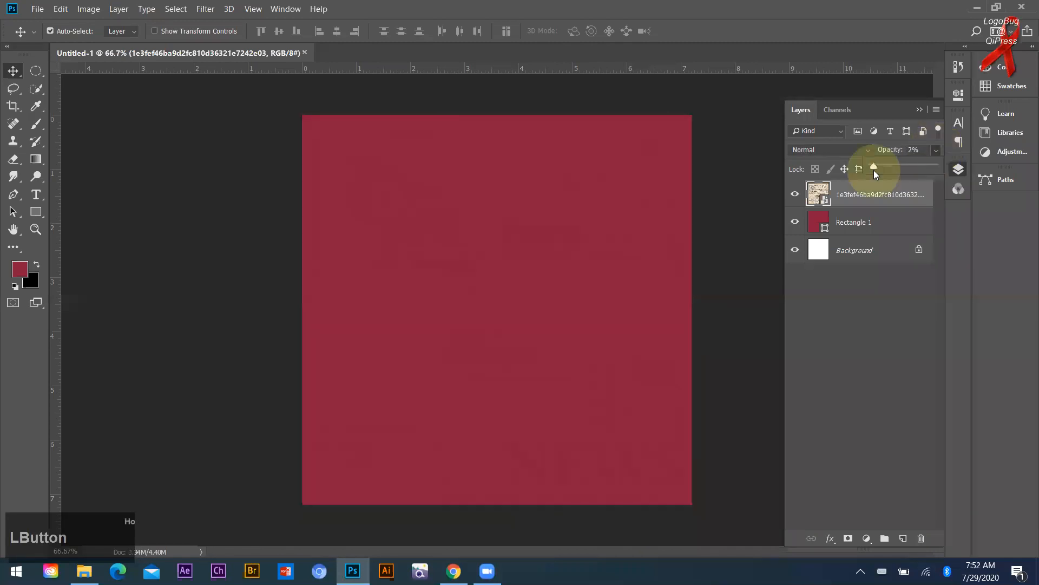
drag(874, 170, 935, 167)
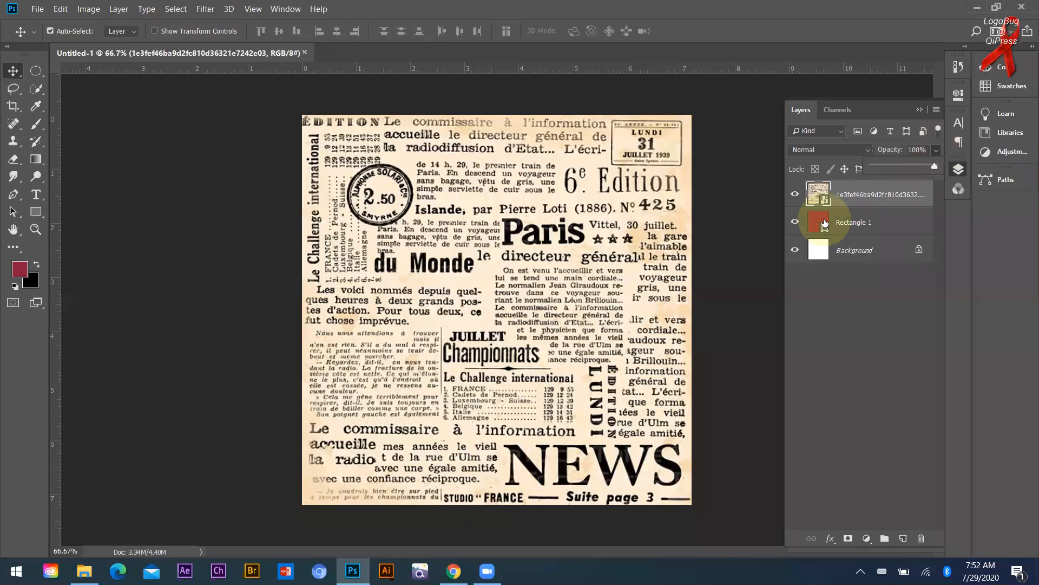
Set the newspaper layer's blend mode to Multiply so it blends with the crimson rectangle.
click(859, 150)
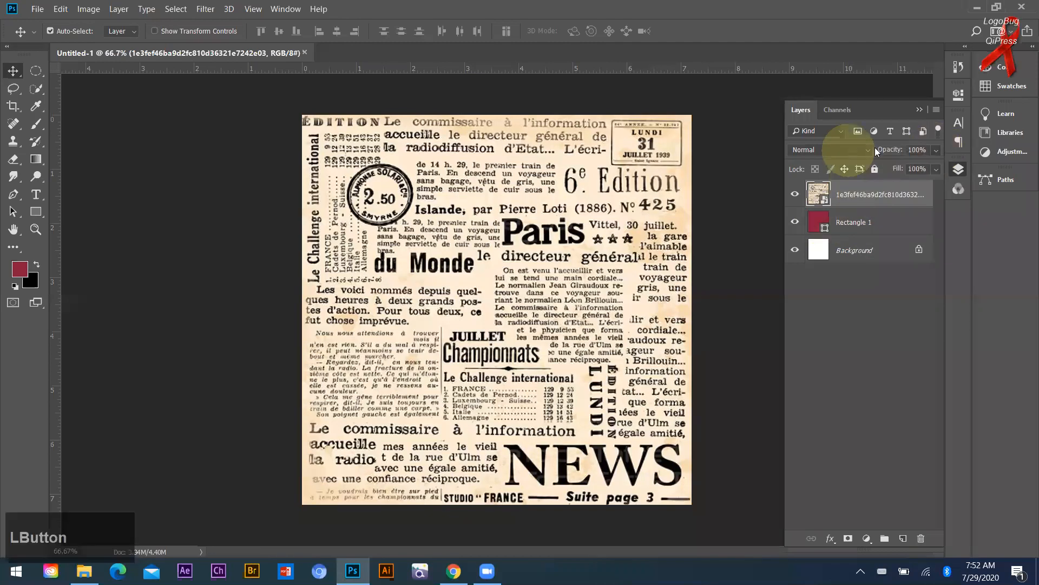
click(866, 149)
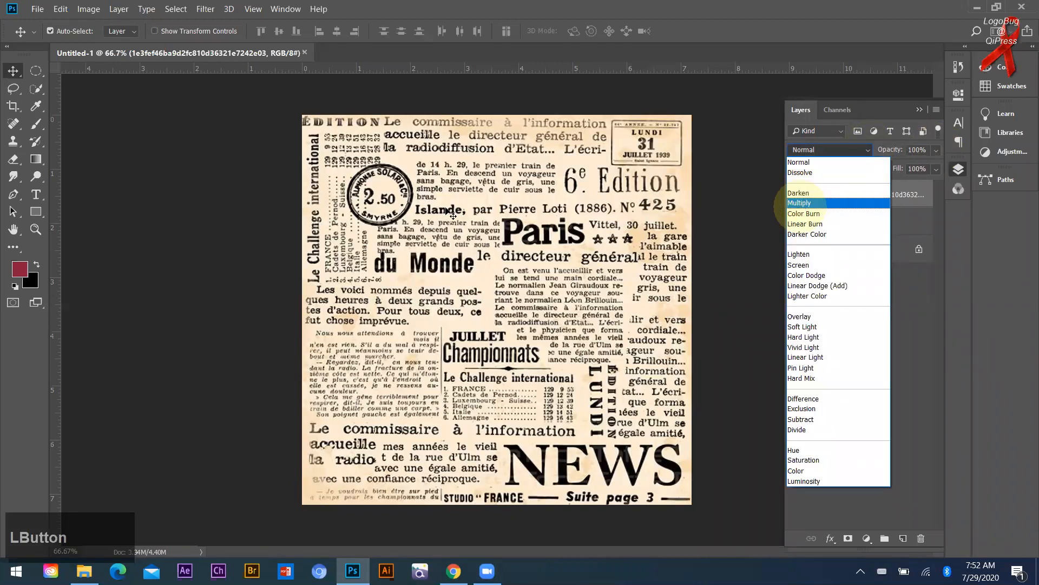
click(448, 168)
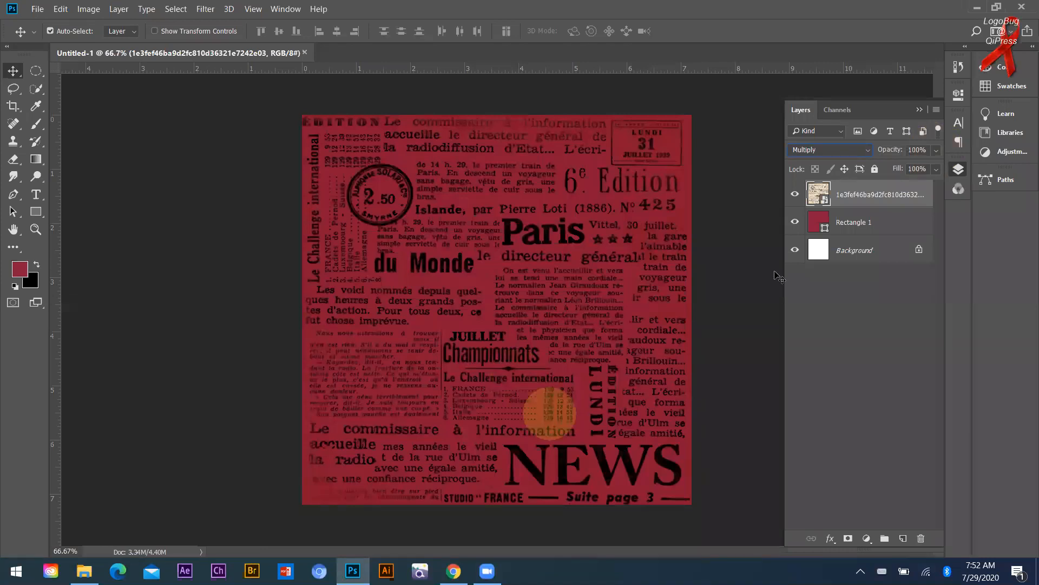
Reduce the newspaper layer's opacity to 8% and lock its position.
click(811, 202)
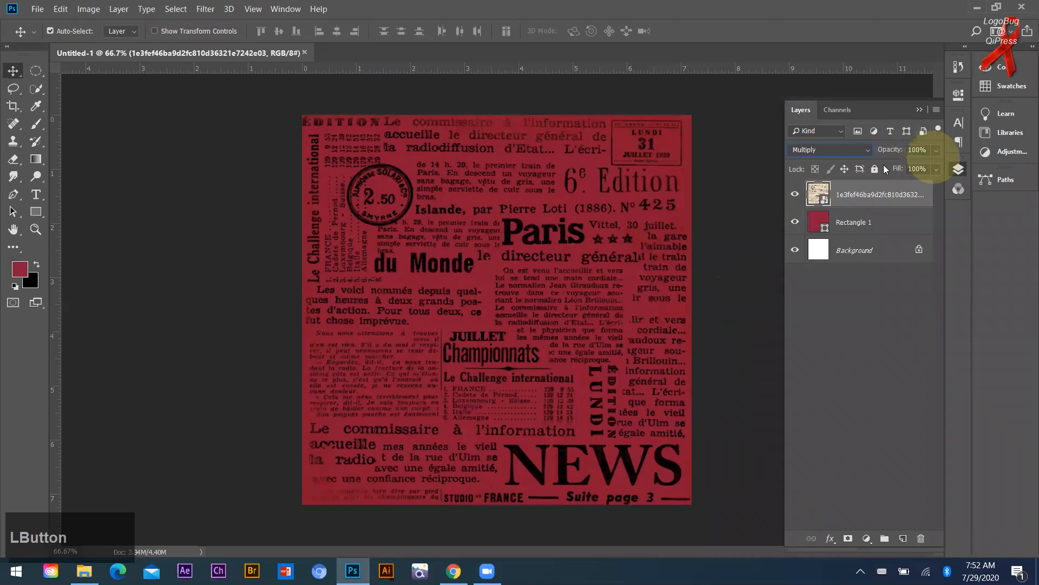
drag(936, 150, 877, 167)
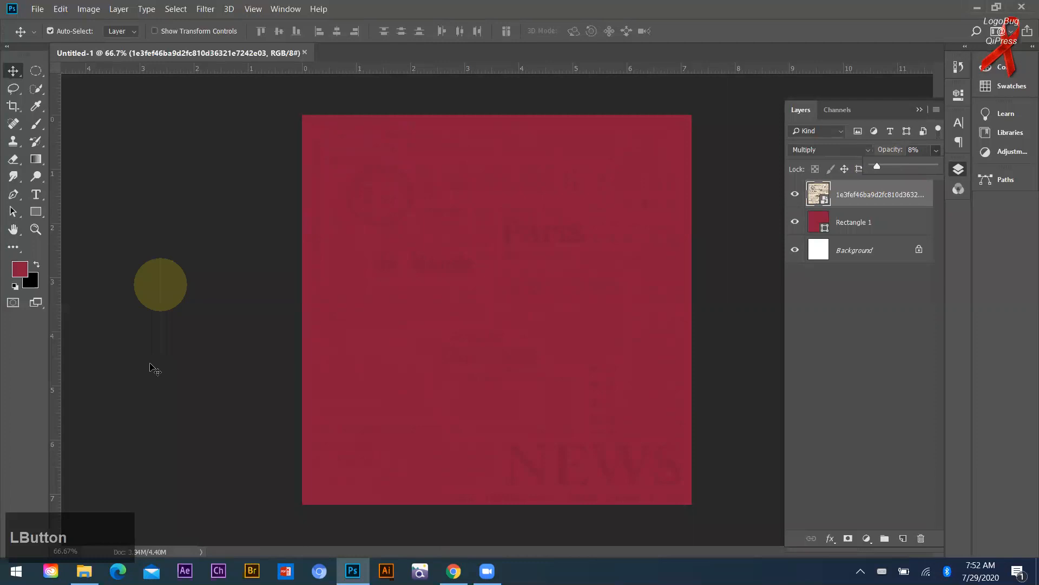
click(844, 169)
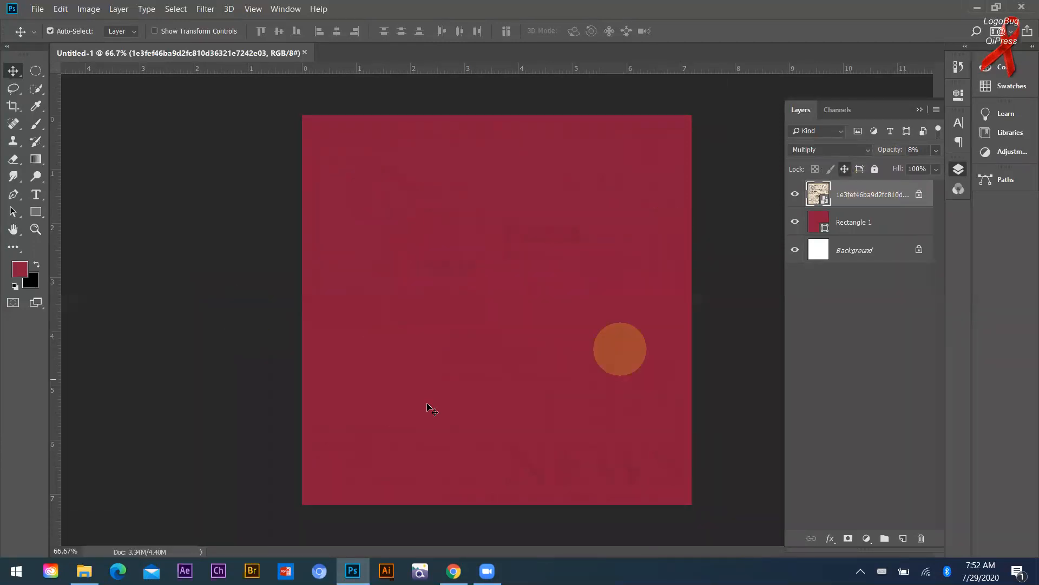
Add a white 60 pt Myriad Pro text layer reading 8 near the middle of the canvas.
click(36, 196)
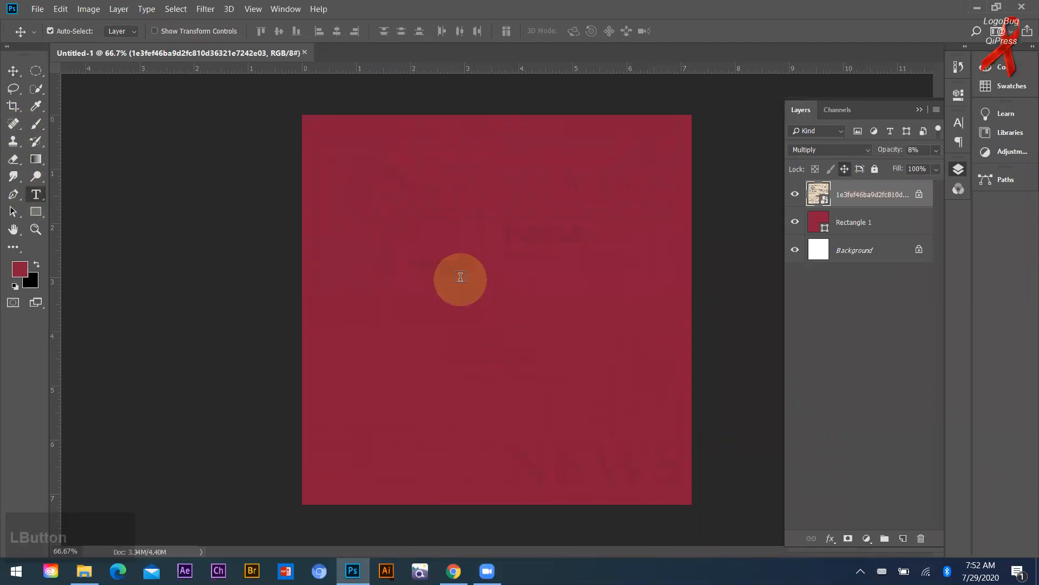
click(36, 193)
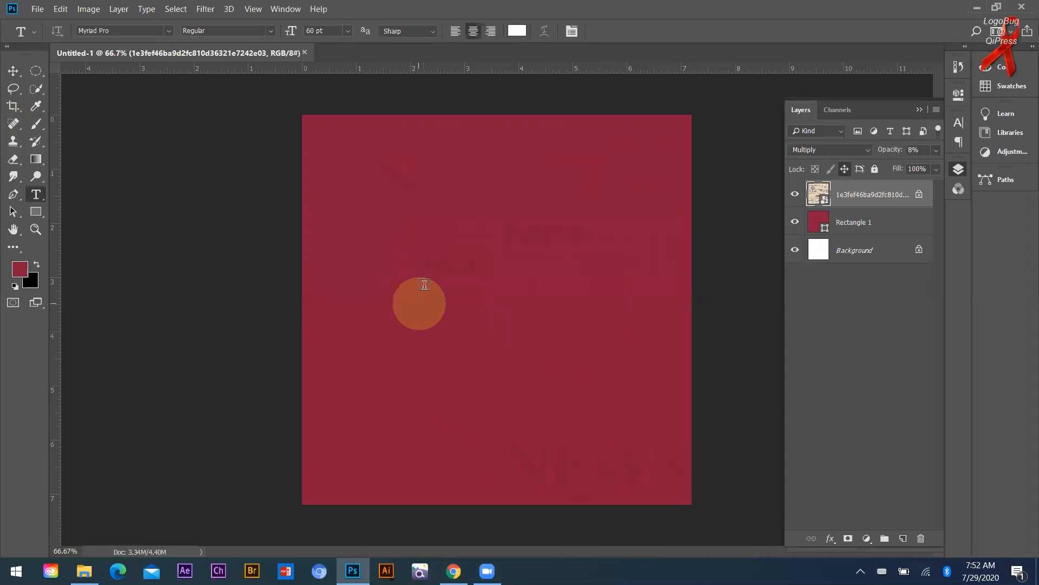
click(463, 290)
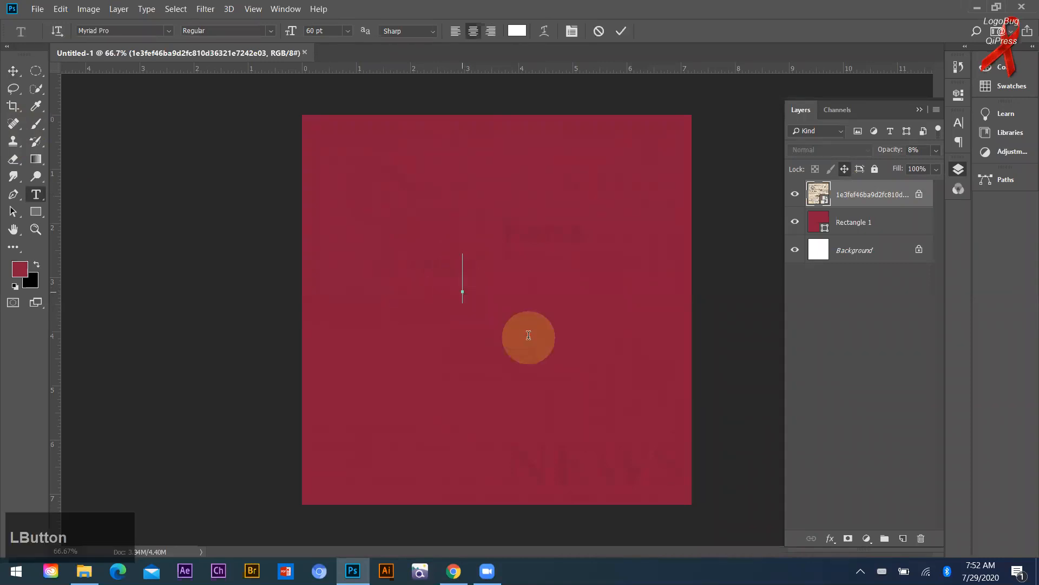
click(347, 30)
click(326, 194)
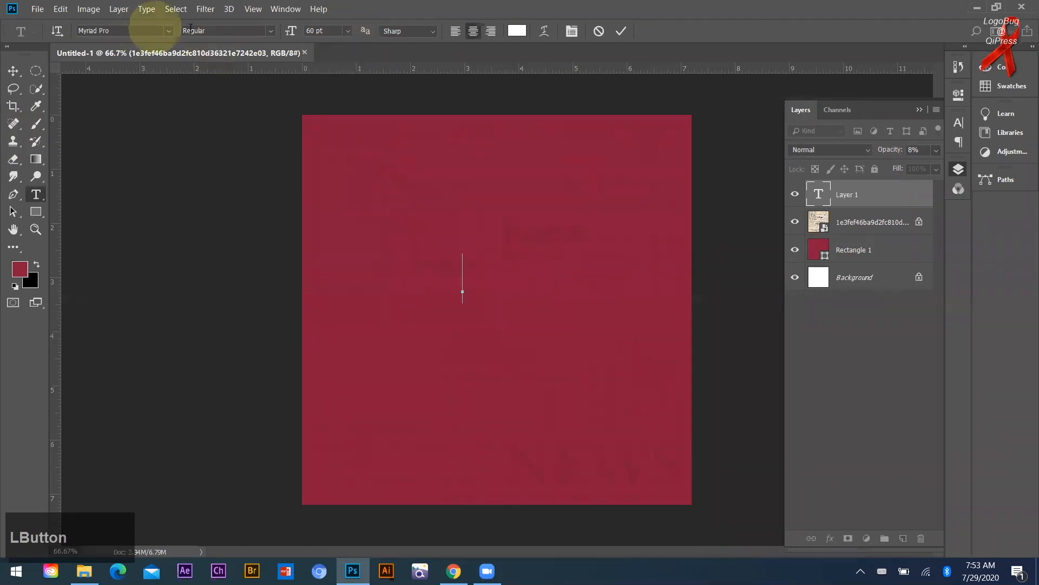
text(8)
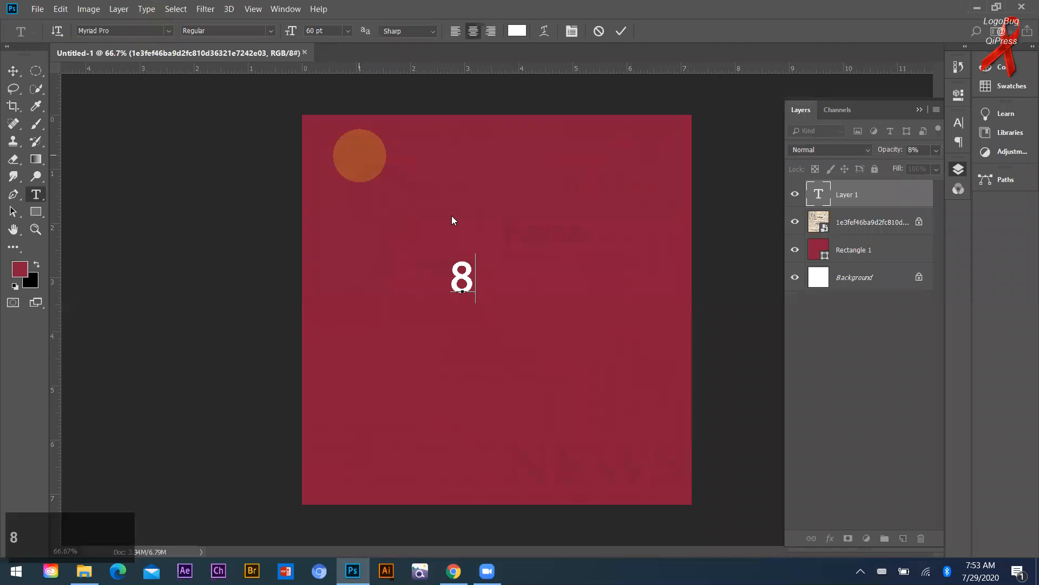
Change the font style of the number 8 to Bold and finish editing the text.
double_click(446, 279)
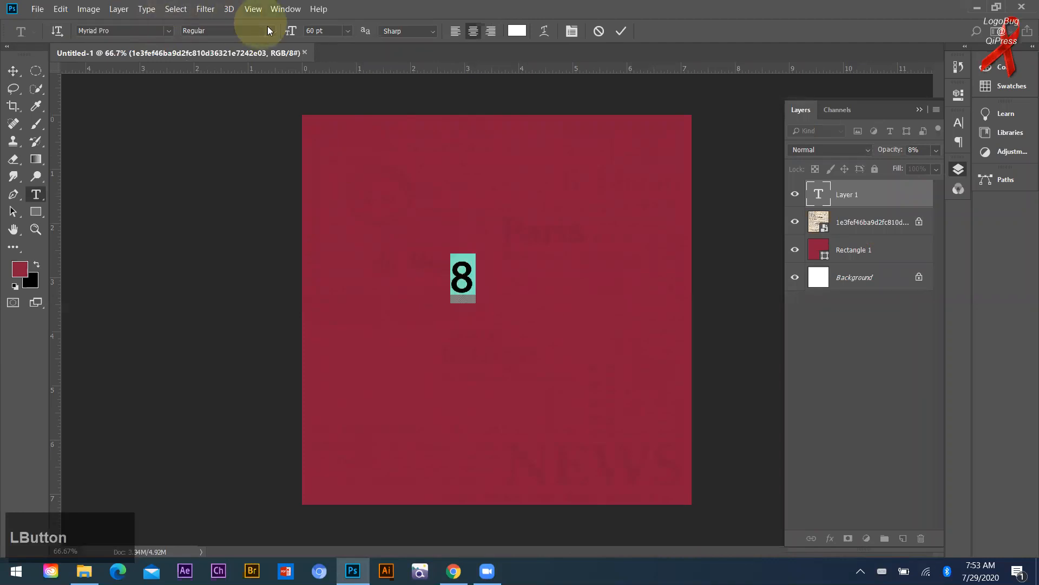
click(268, 31)
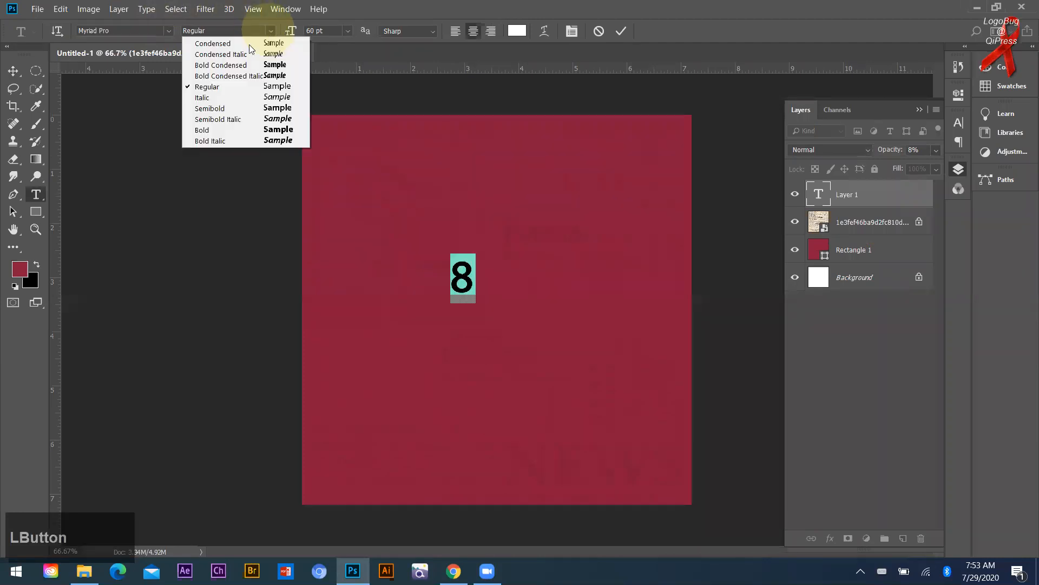
click(219, 128)
click(13, 70)
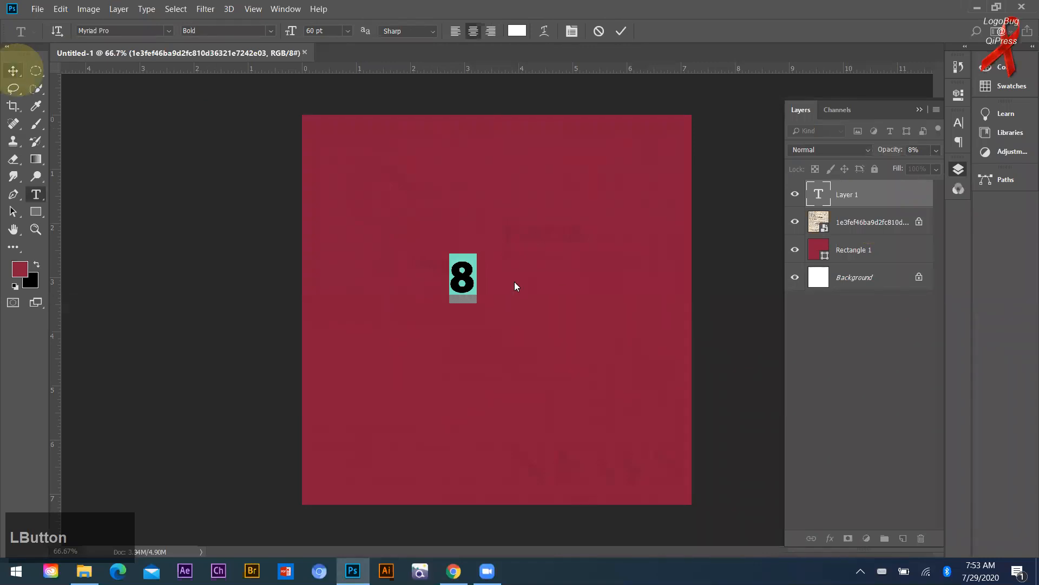
click(514, 282)
Scale the number 8 proportionally to about 811% and move it close to the center of the canvas.
key(ctrl+t)
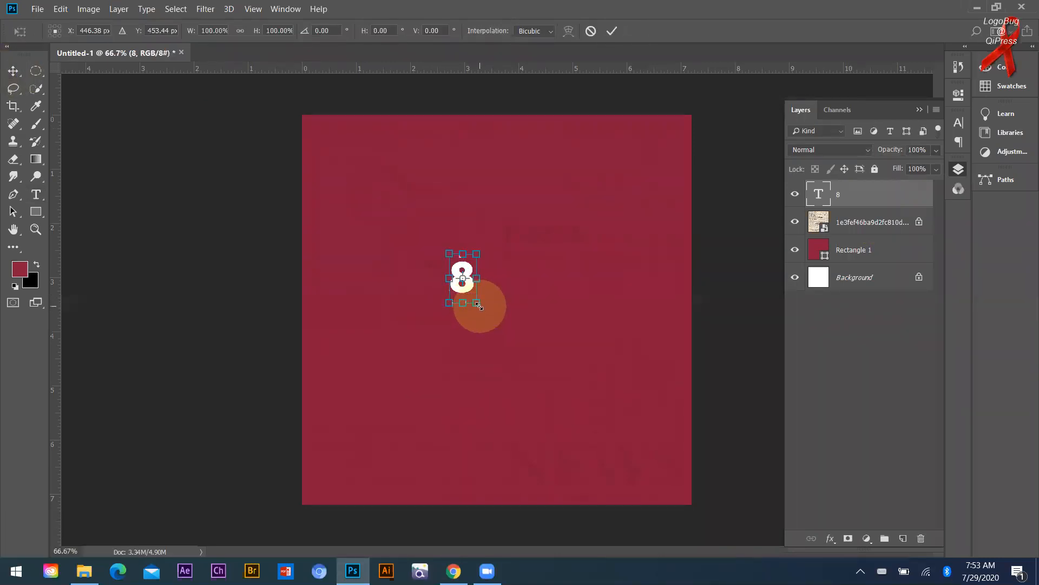
drag(478, 306, 625, 453)
click(524, 312)
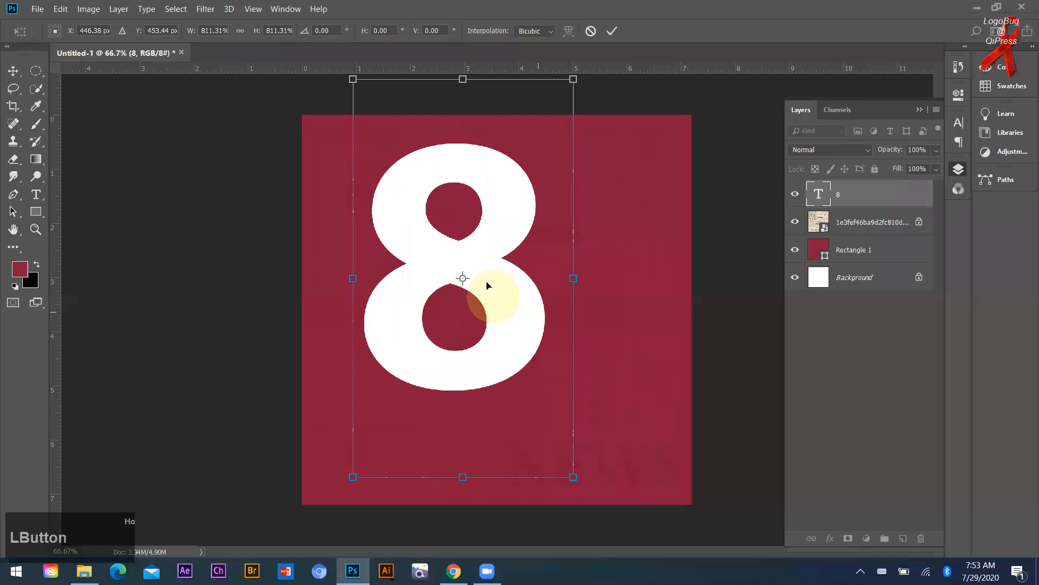
drag(528, 285, 545, 285)
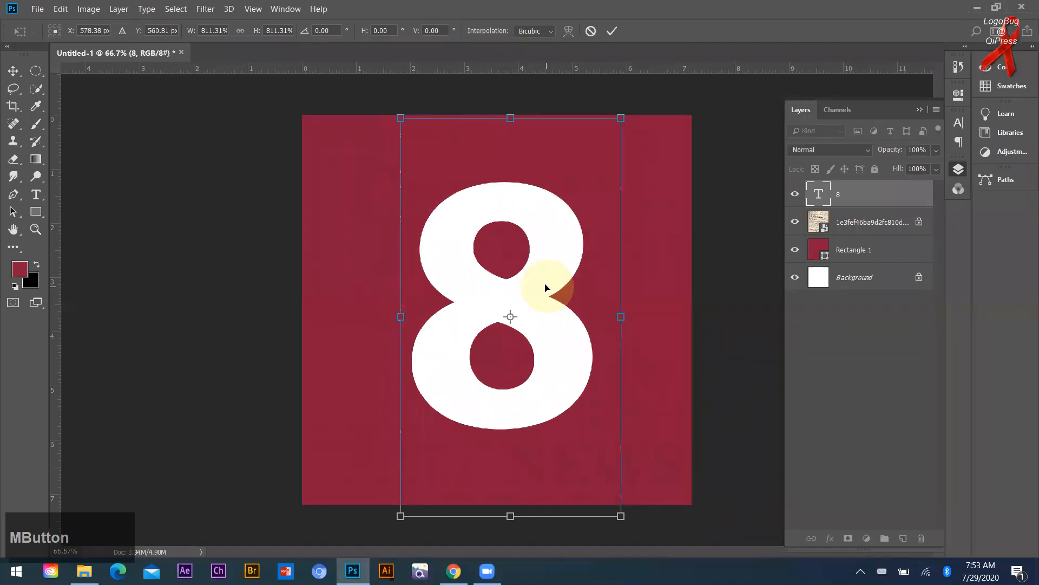
key(Return)
Nudge the large 8 slightly down and left to center it on the crimson background.
scroll(552, 329, up, 1)
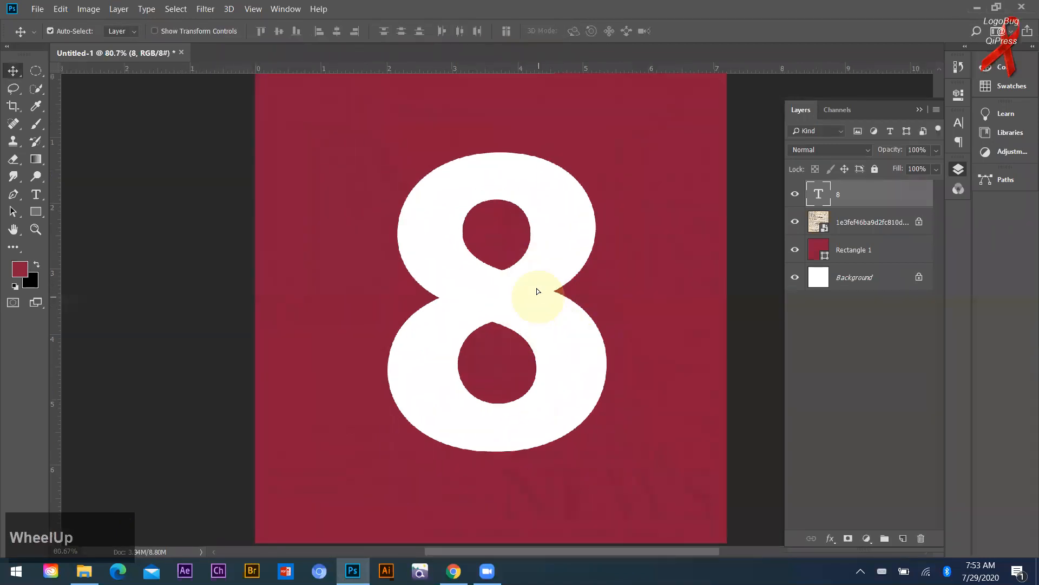
drag(527, 295, 530, 299)
alt+scroll(504, 307, down, 1)
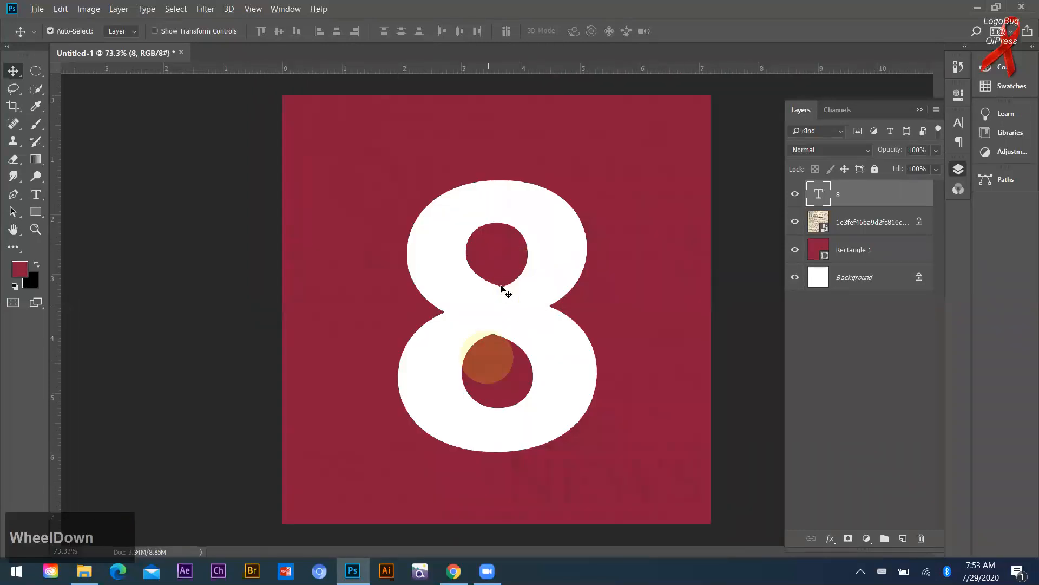
alt+scroll(637, 349, down, 1)
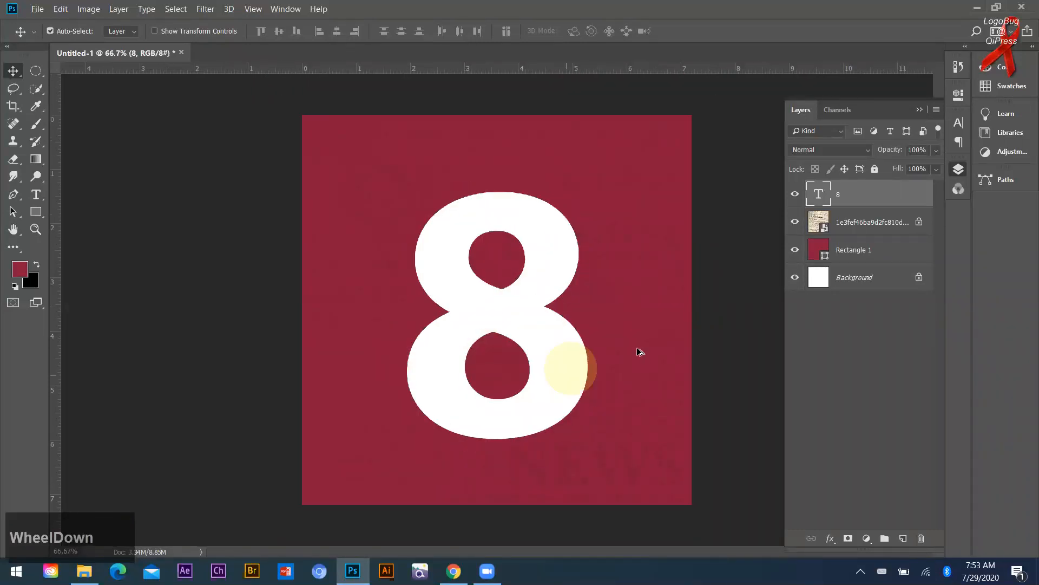
alt+scroll(561, 341, up, 2)
alt+scroll(470, 373, down, 1)
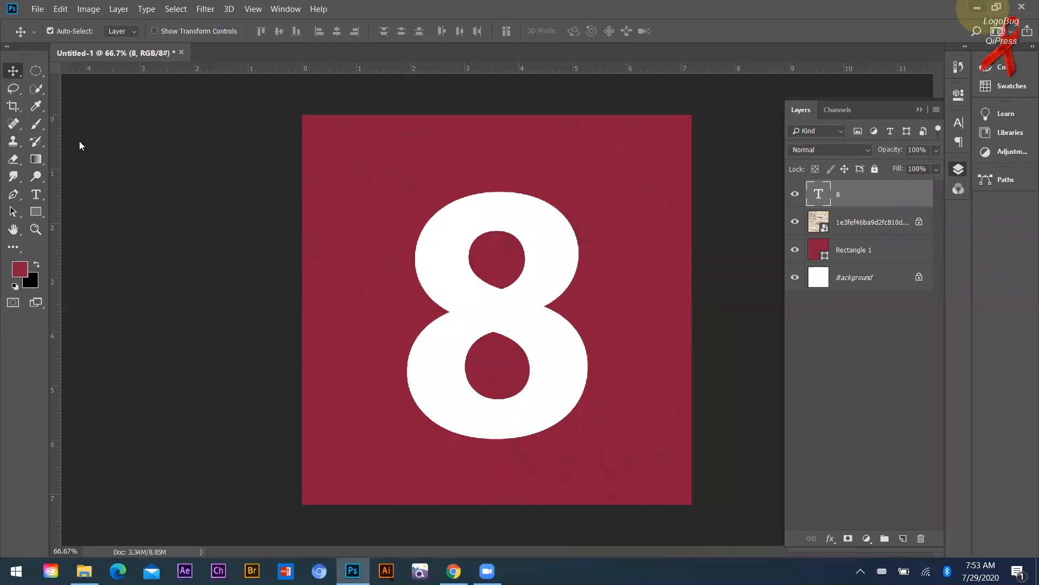
click(119, 162)
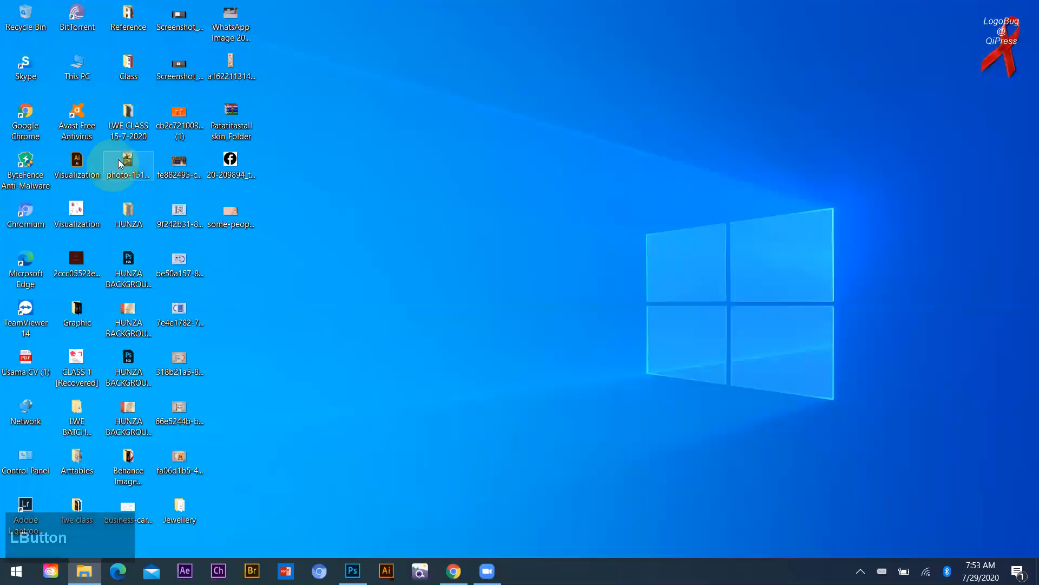
drag(131, 163, 295, 49)
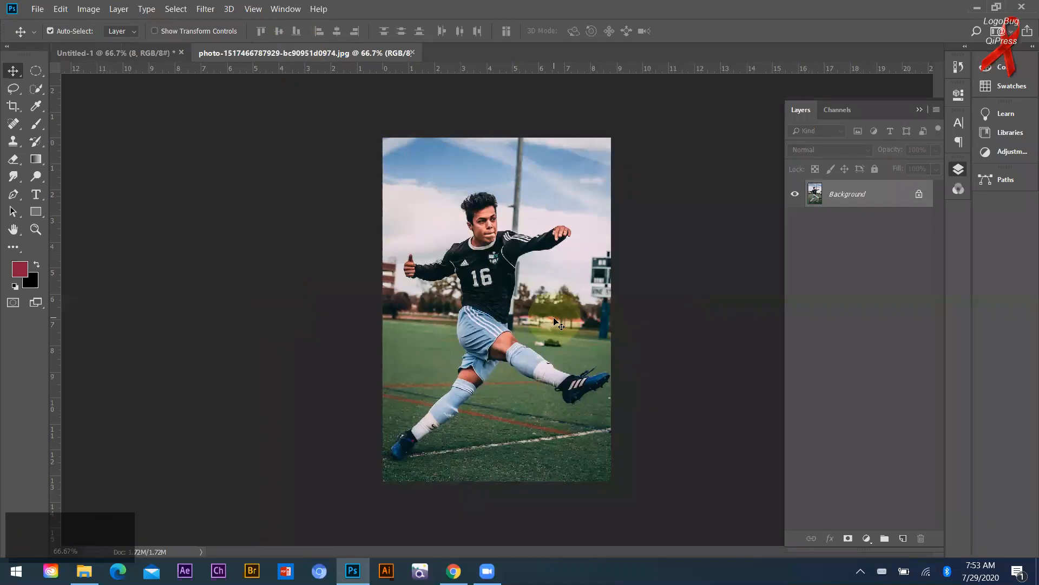
Add a Levels adjustment layer to the soccer player photo and brighten its midtones to 1.26.
click(1016, 154)
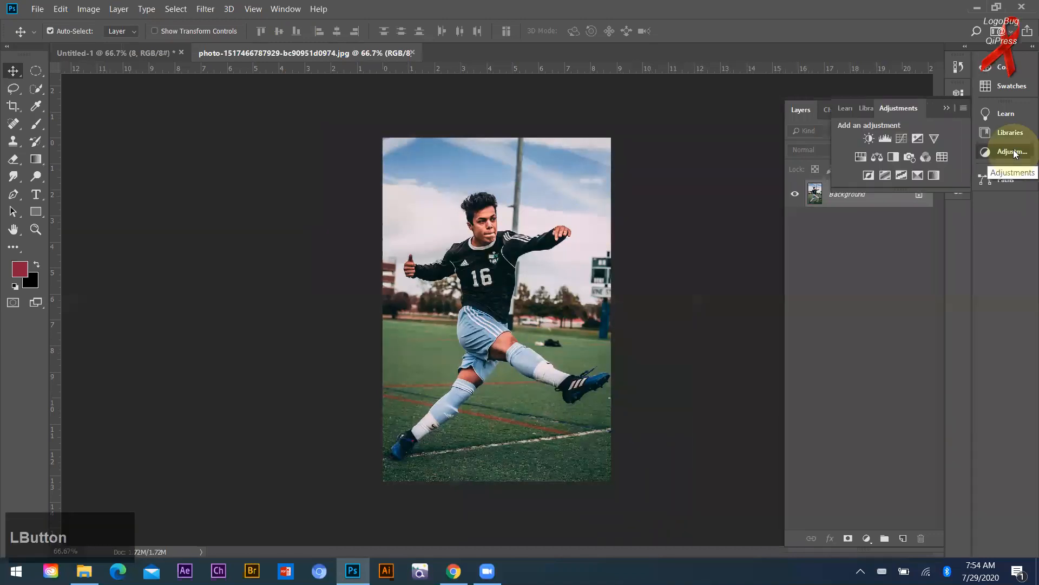
click(885, 139)
mouse_move(775, 228)
mouse_down()
mouse_move(789, 229)
mouse_move(773, 229)
mouse_up()
drag(851, 229, 840, 232)
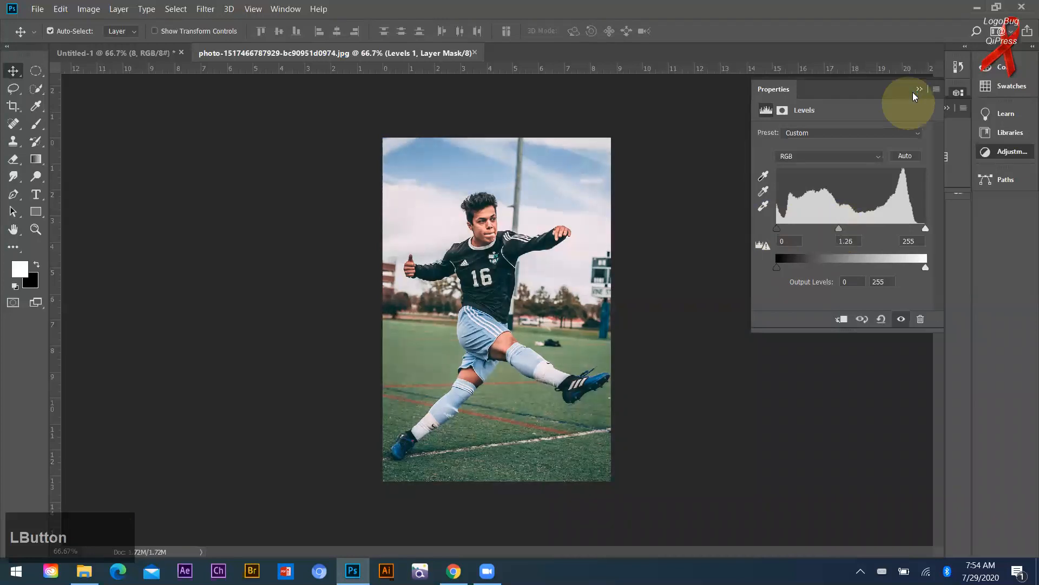
Add a Brightness/Contrast adjustment layer to the soccer player photo and raise its brightness to 21.
click(869, 138)
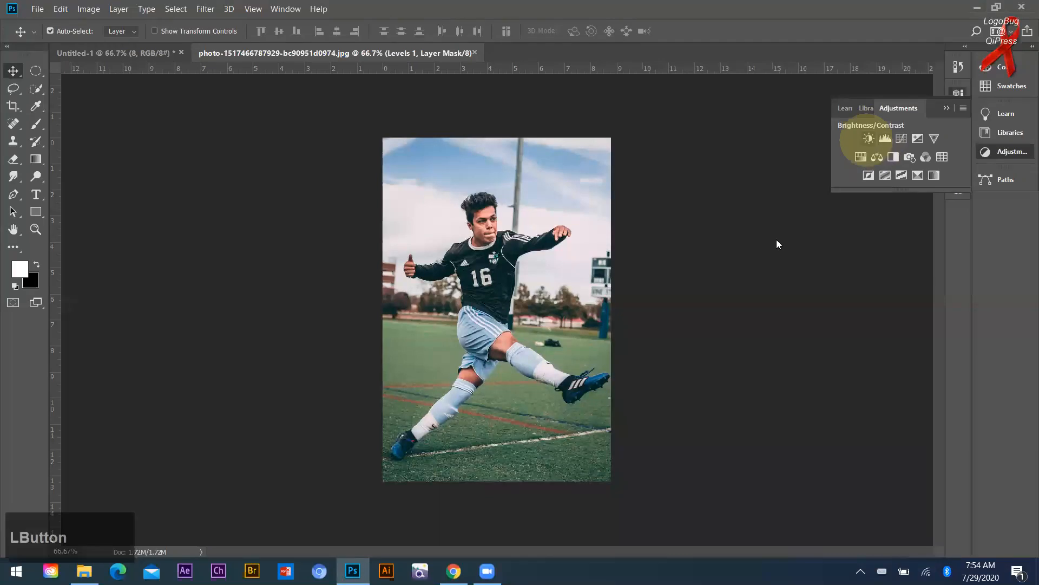
drag(842, 166, 852, 166)
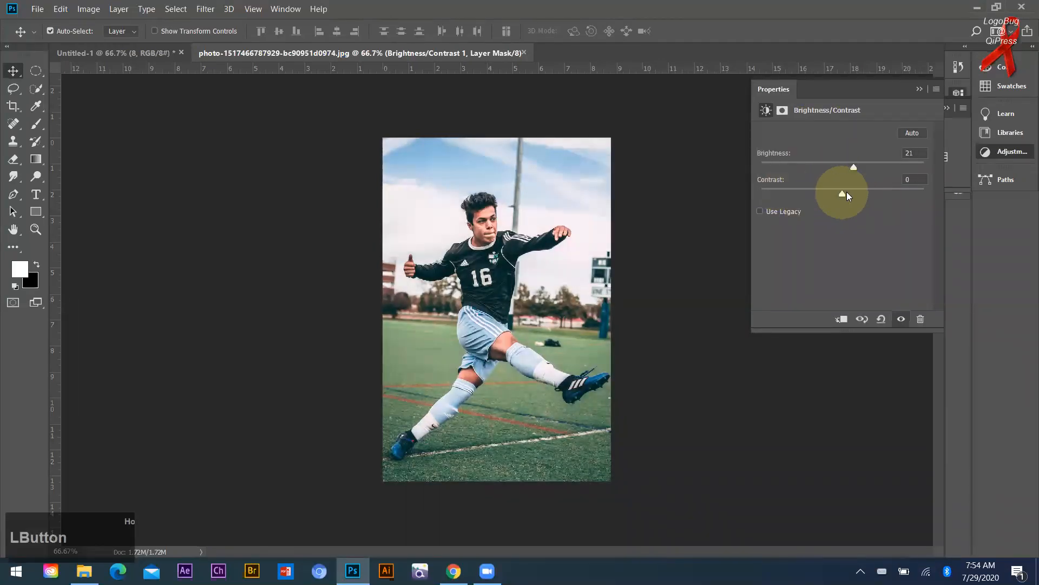
click(920, 90)
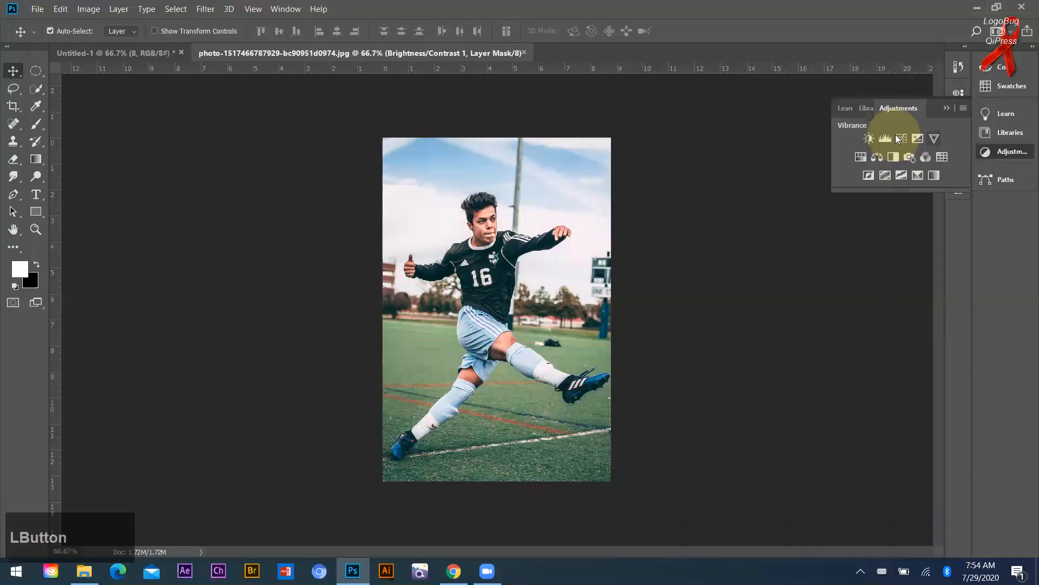
Add a Curves adjustment layer, move its black point slightly inward and add a control point on the upper part of the curve.
click(901, 138)
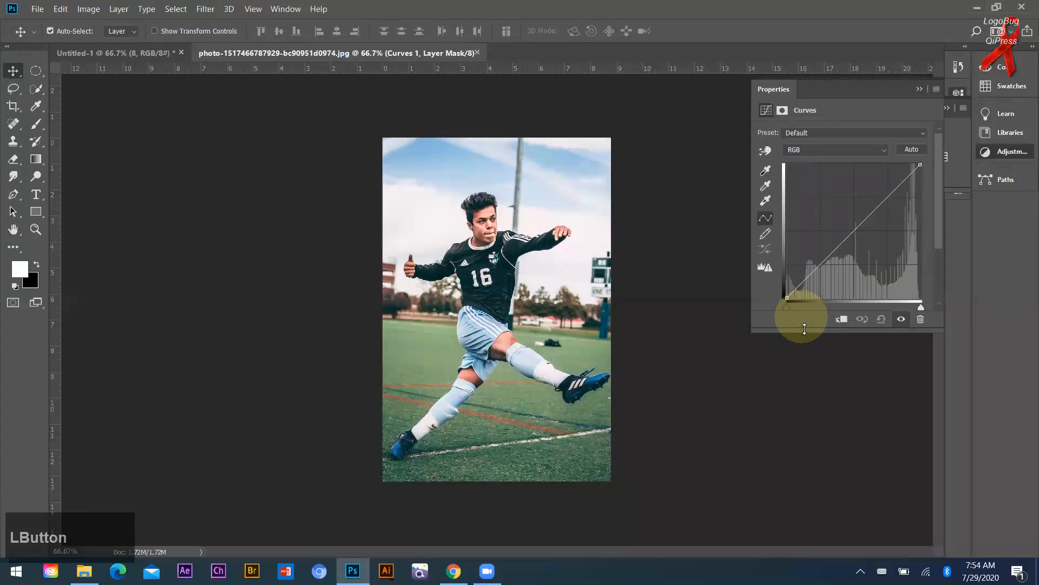
drag(788, 305, 798, 305)
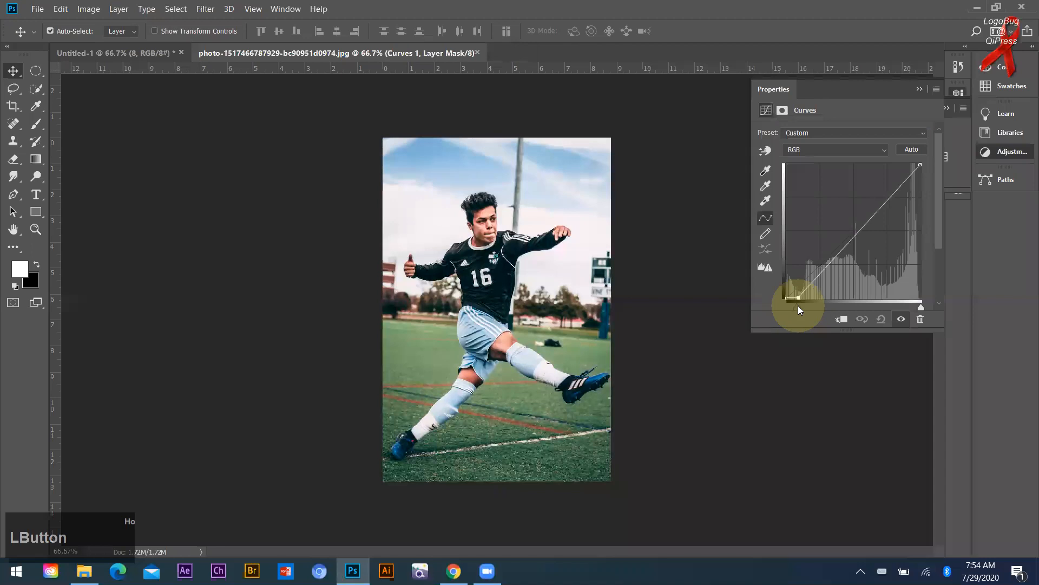
click(880, 209)
click(882, 203)
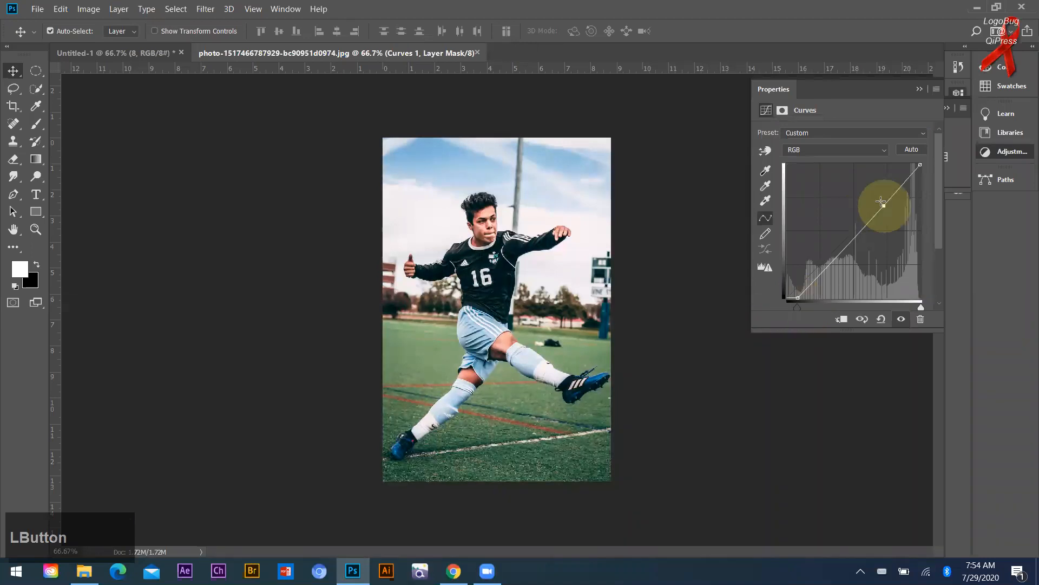
click(920, 89)
Show the layer stack and select the Curves, Brightness/Contrast, Levels and photo layers together.
click(966, 167)
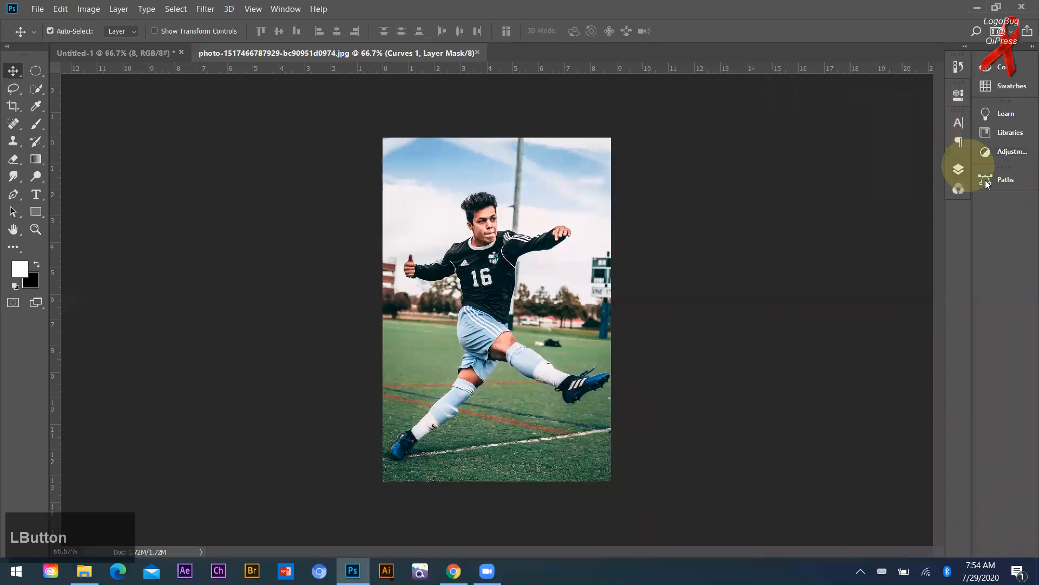
click(1003, 131)
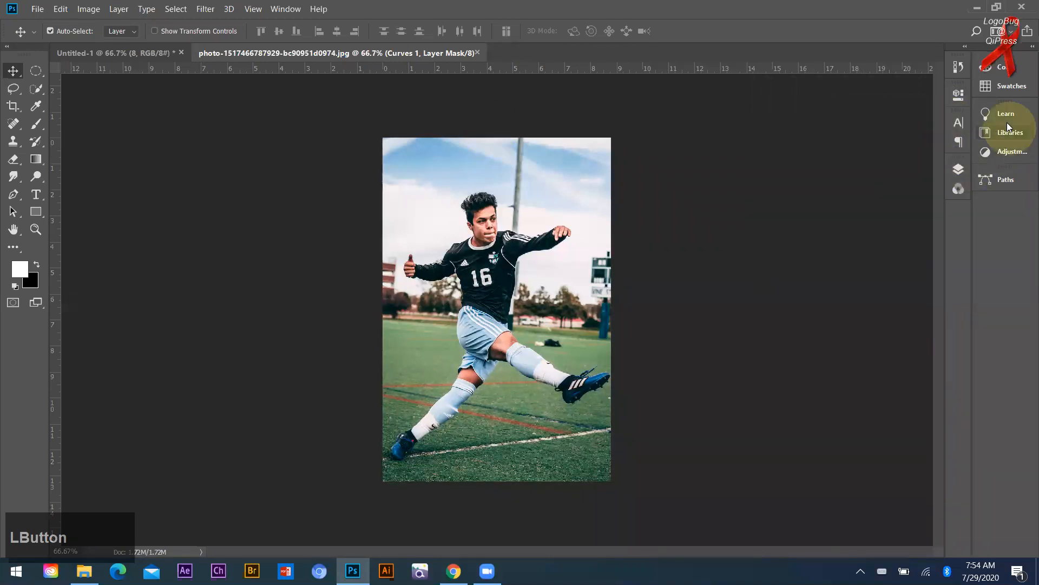
key(F7)
click(892, 279)
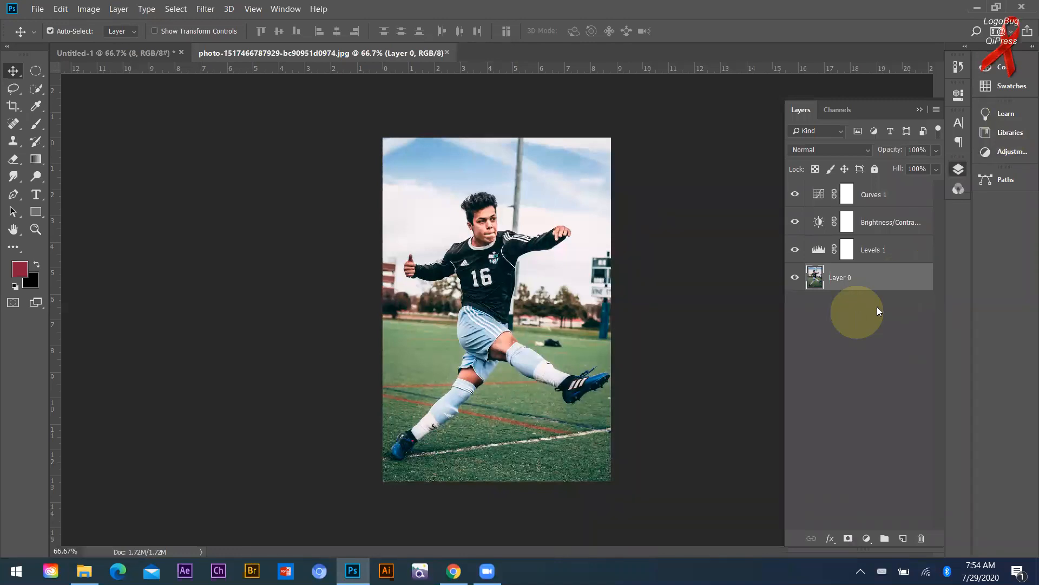
click(878, 307)
click(882, 199)
ctrl+click(880, 219)
ctrl+click(871, 247)
ctrl+click(871, 277)
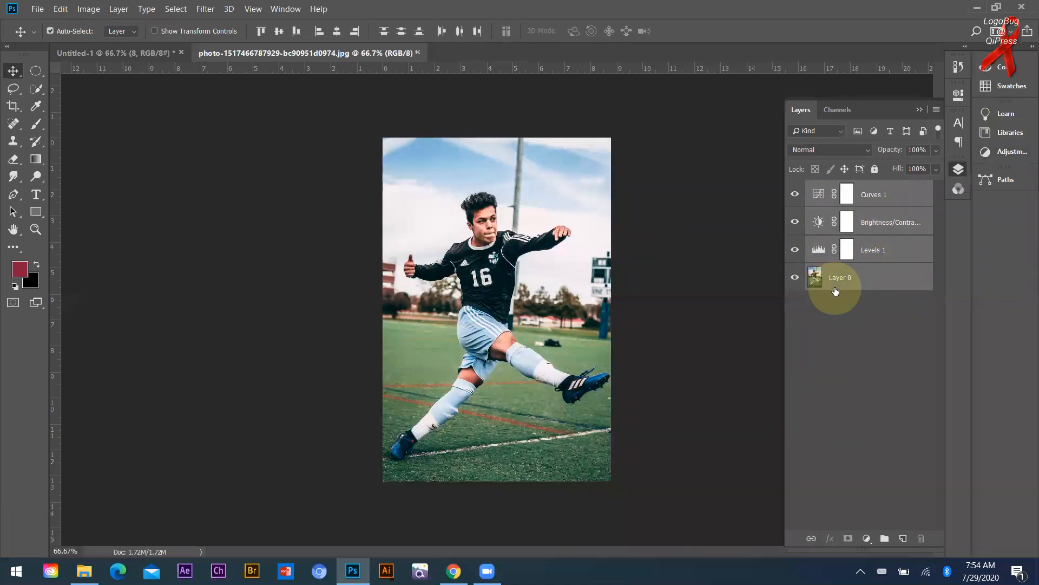
key(ctrl)
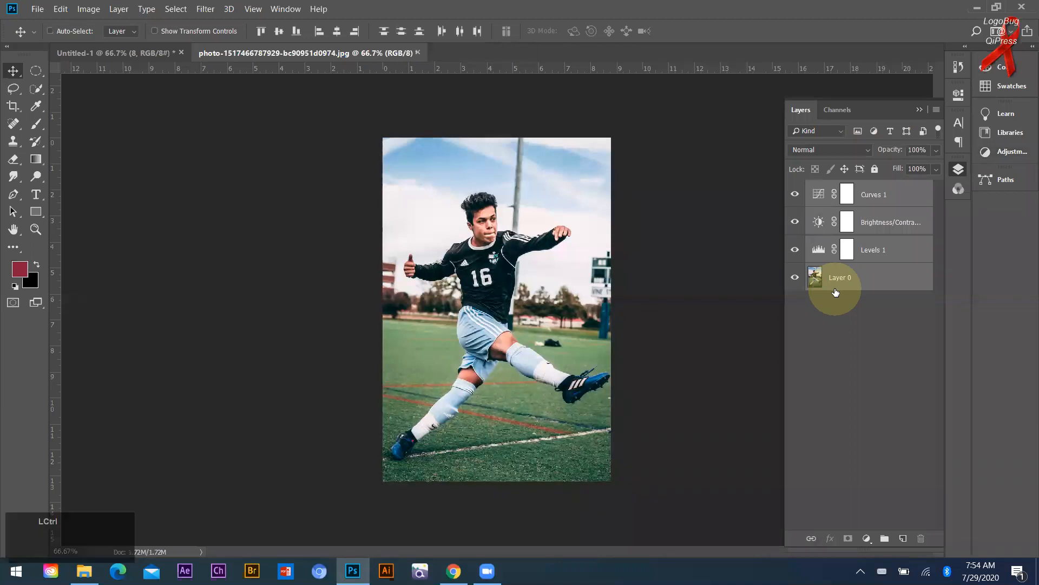
key(d)
key(d)
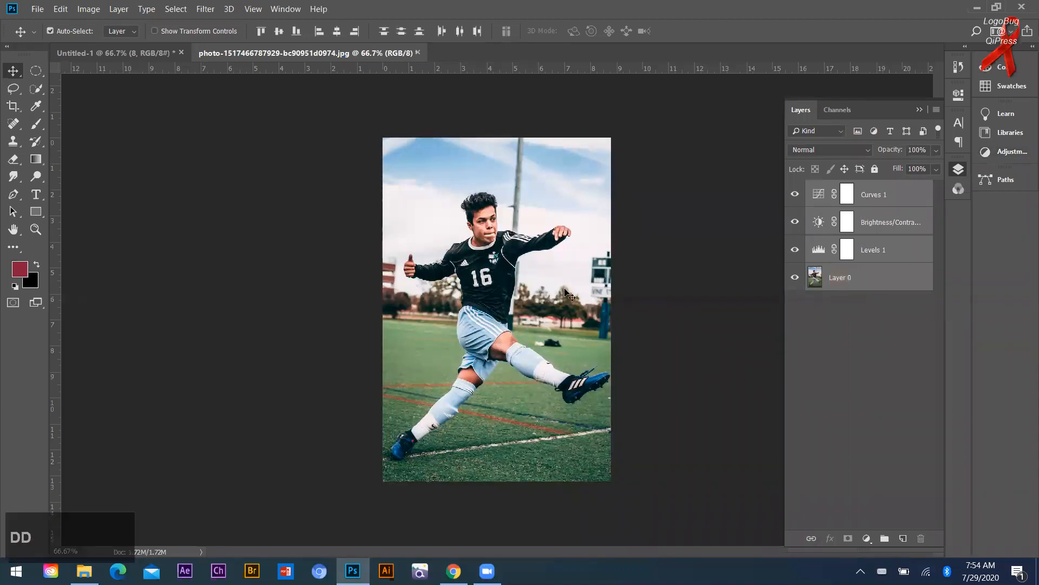
Merge the player photo and its Levels, Brightness/Contrast and Curves adjustment layers into a single layer.
click(858, 265)
shift+click(869, 197)
key(ctrl)
key(ctrl+e)
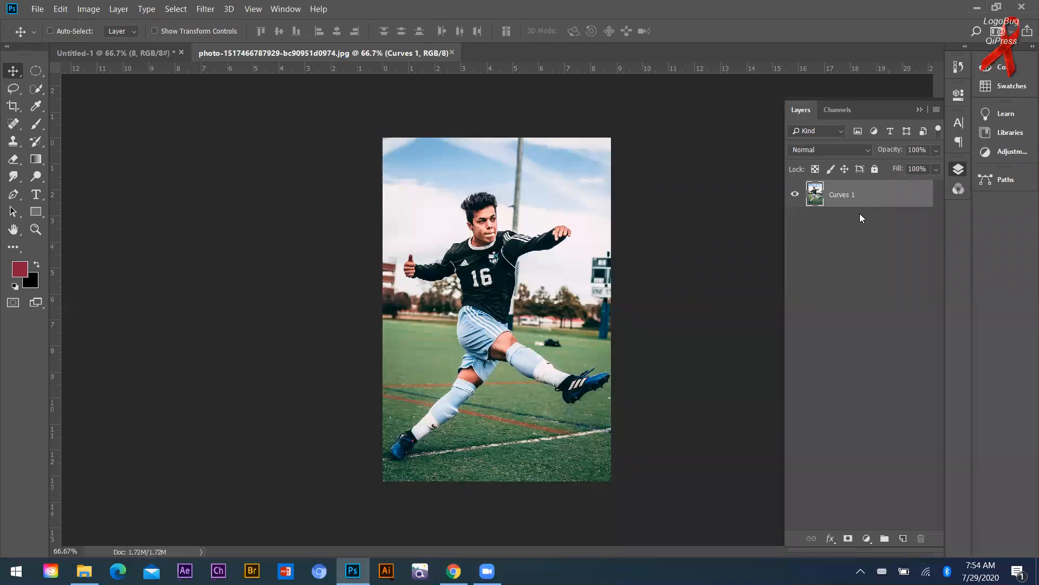
key(ctrl+z)
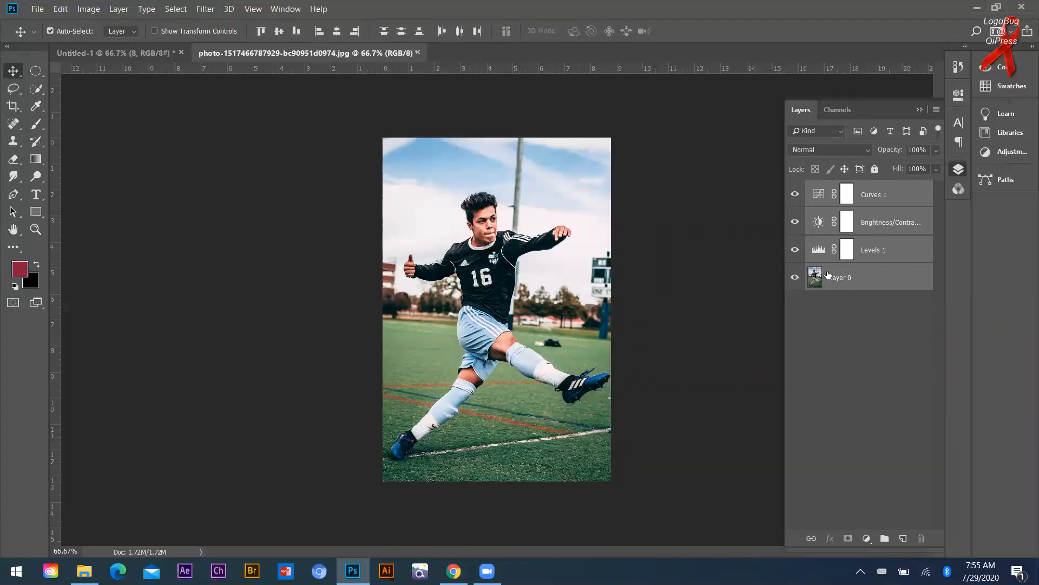
key(ctrl)
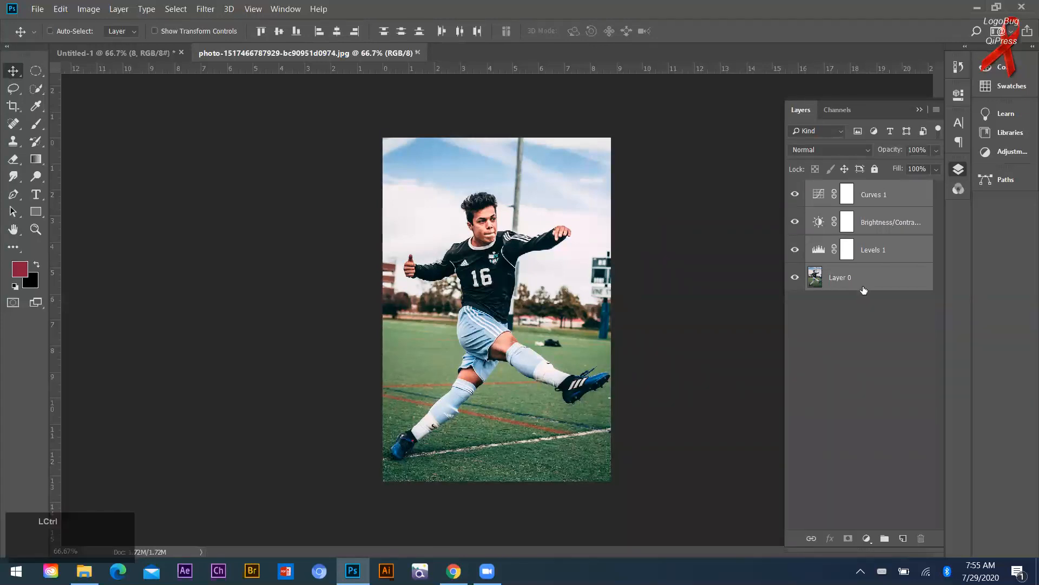
key(ctrl+e)
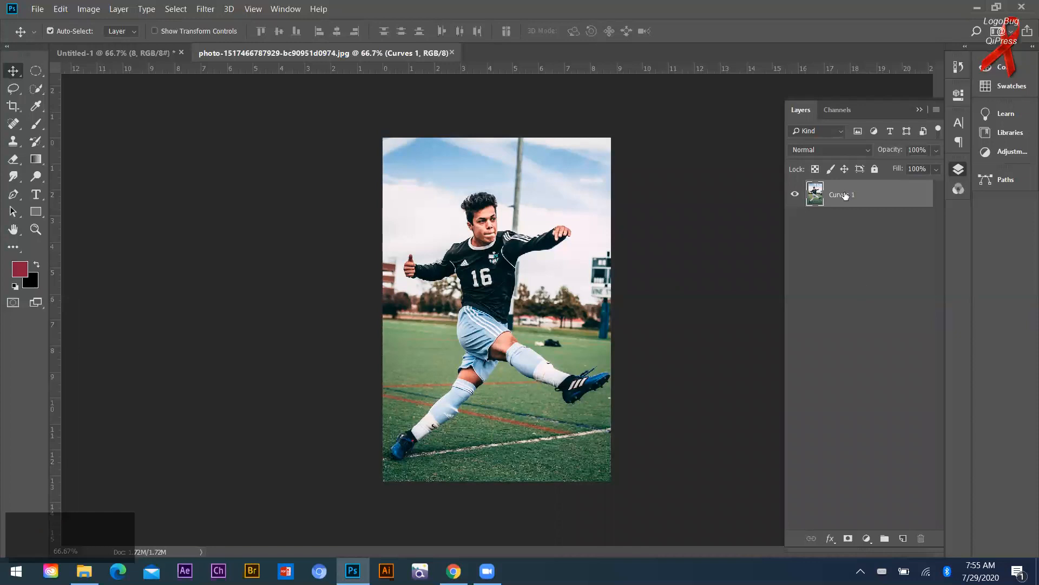
Bring the merged player photo into the Untitled-1 composition as a layer above the number 8.
mouse_move(495, 303)
mouse_down()
mouse_move(145, 52)
mouse_move(498, 308)
mouse_up()
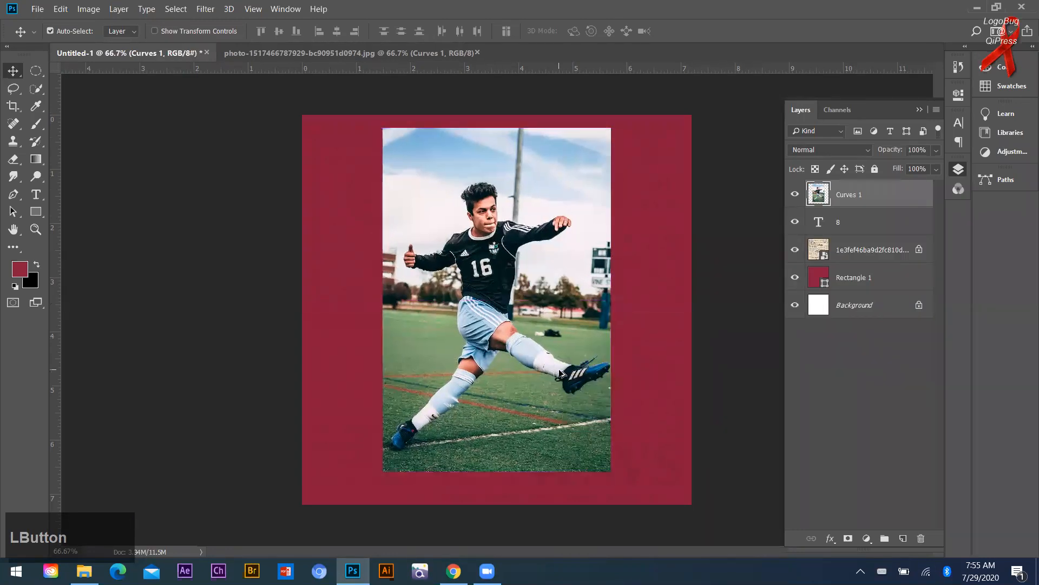
alt+scroll(503, 334, up, 1)
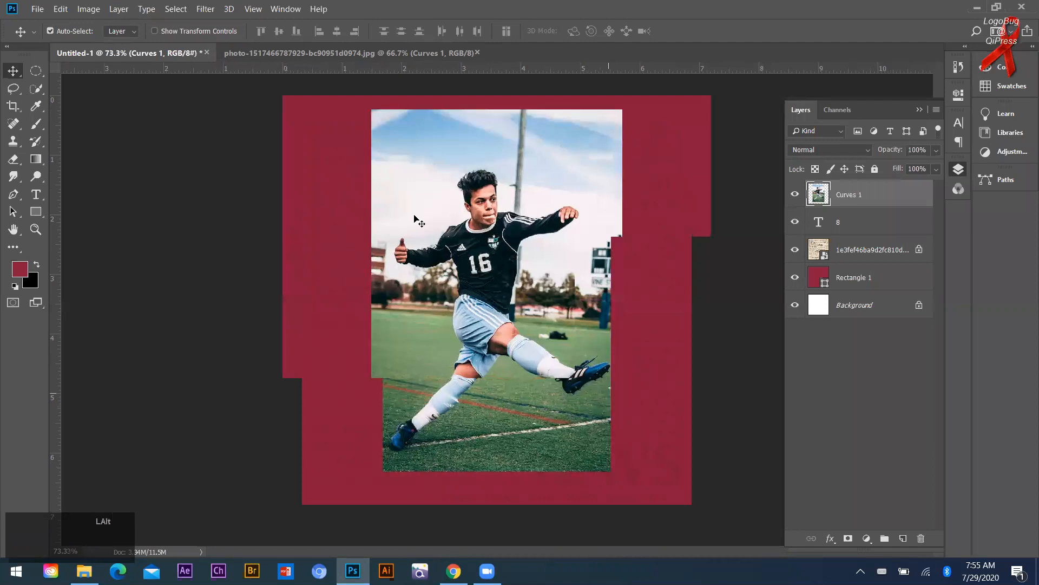
alt+scroll(472, 310, up, 2)
alt+scroll(468, 307, down, 1)
Reposition the player photo on the crimson canvas so that it fully covers the number 8.
drag(393, 331, 394, 325)
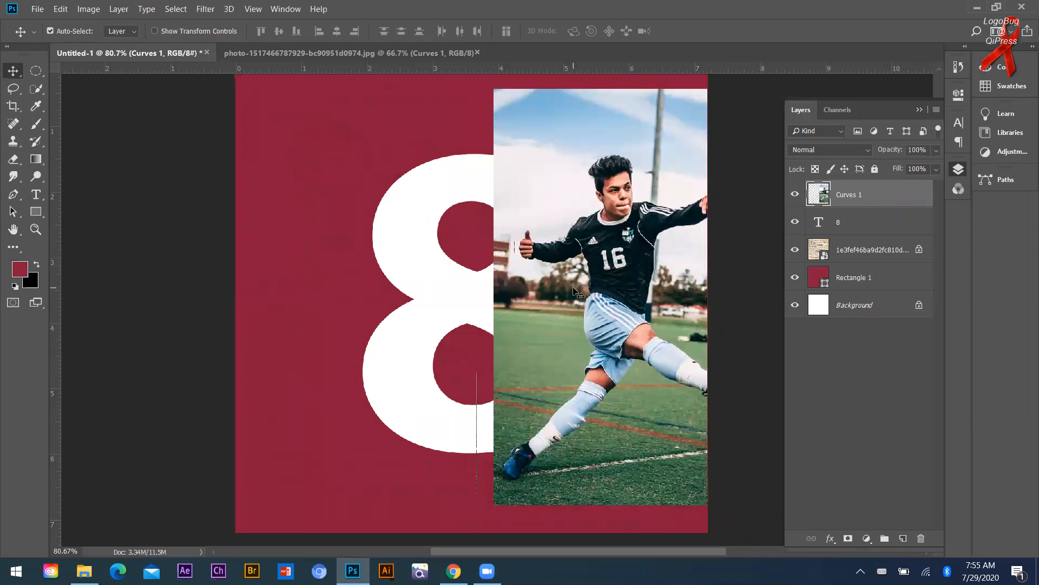
drag(579, 294, 398, 254)
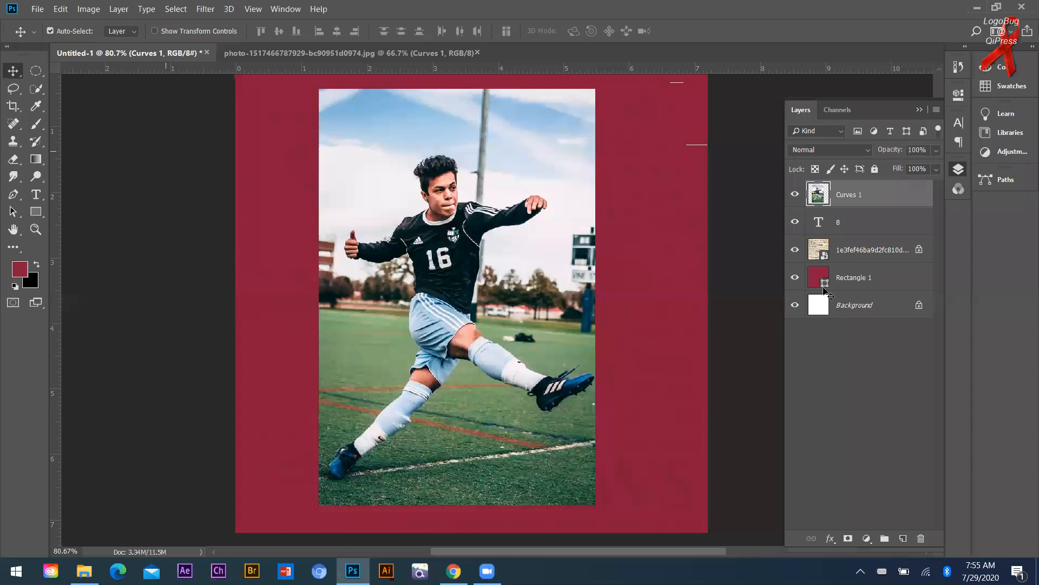
click(616, 258)
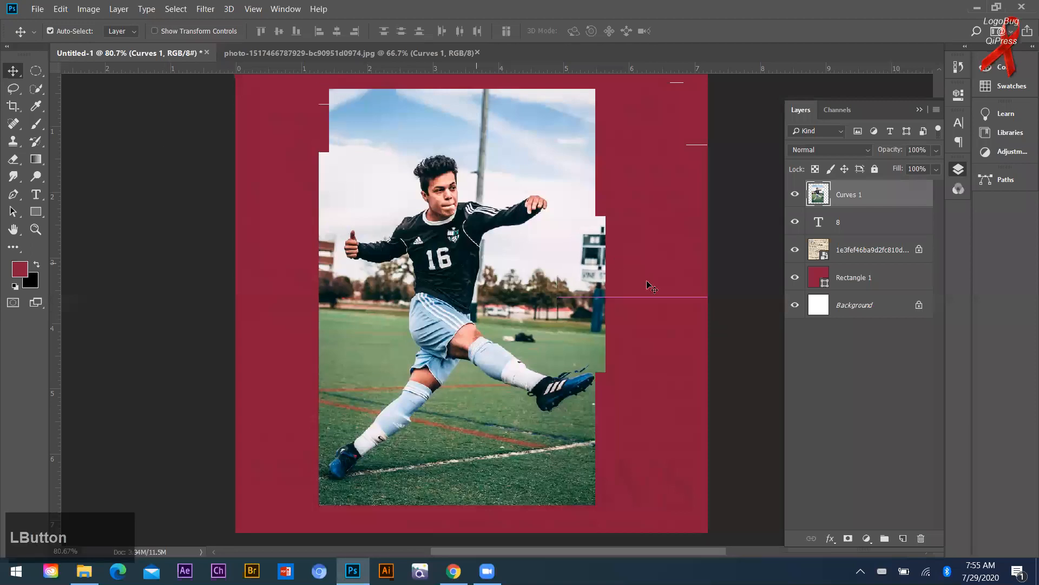
key(ctrl+z)
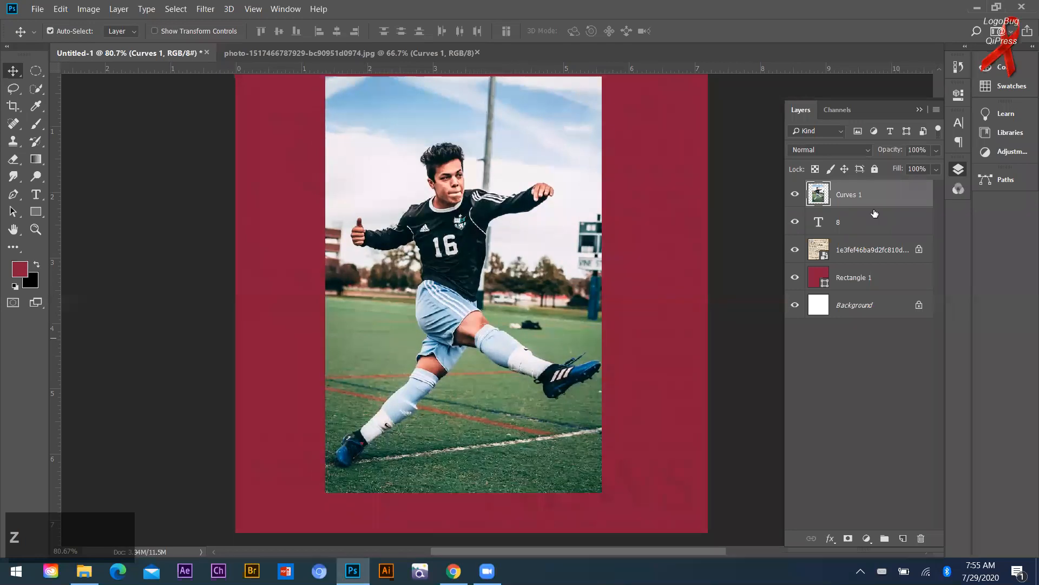
drag(541, 264, 549, 278)
Clip the player photo layer to the number 8 text layer with a clipping mask.
drag(903, 277, 856, 196)
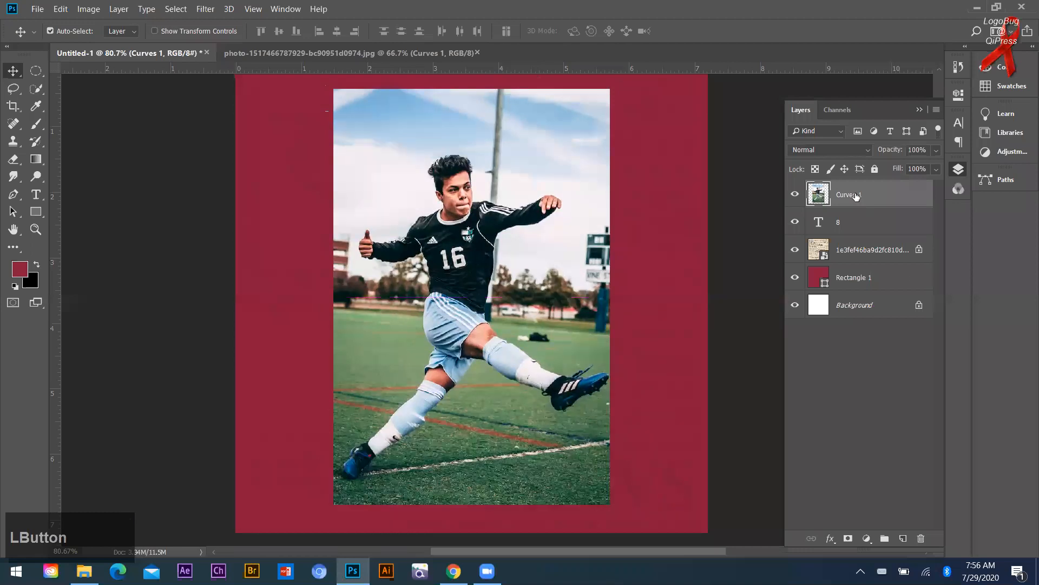
key(alt)
alt+click(854, 207)
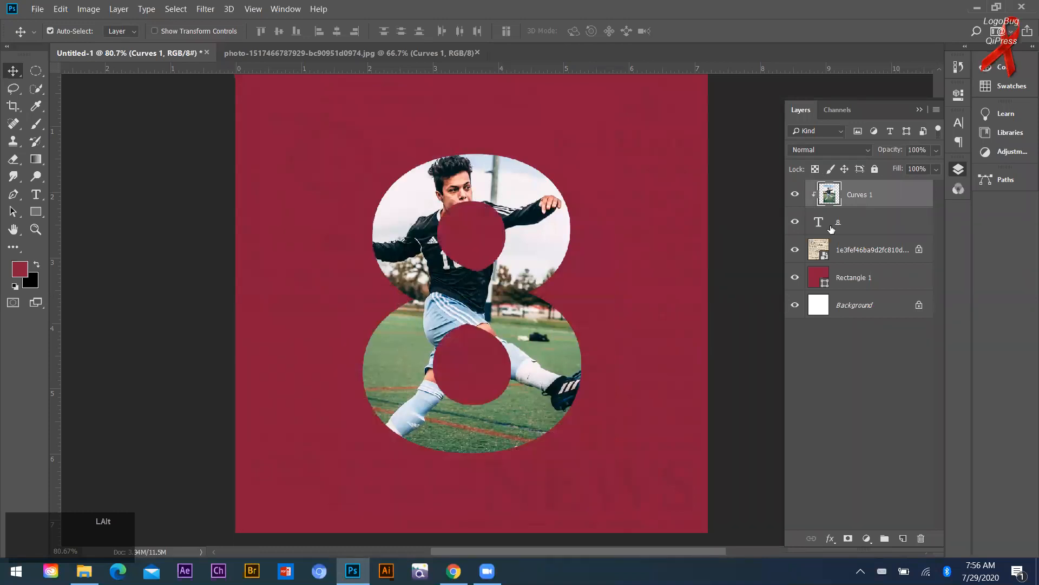
Shift the clipped player photo about 0.69 in to the right within the 8, finishing with a slight nudge back left.
click(870, 196)
key(Right)
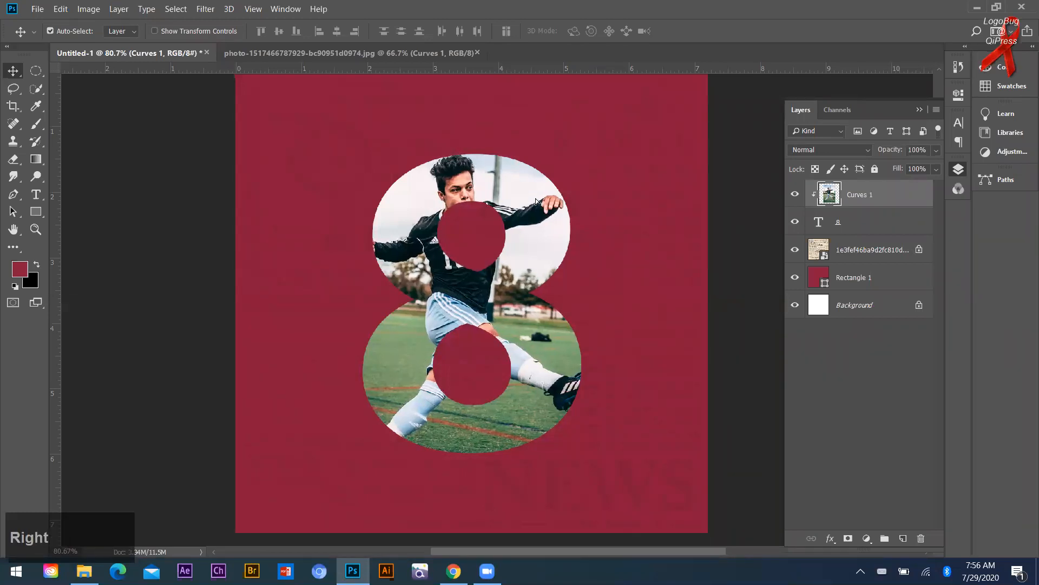
key(shift+Right)
key(shift+Right)
key(shift+Right)
key(shift+Right)
key(shift+Right)
key(shift+Right)
key(shift+Right)
key(shift+Right)
key(shift+Right)
key(shift+Right)
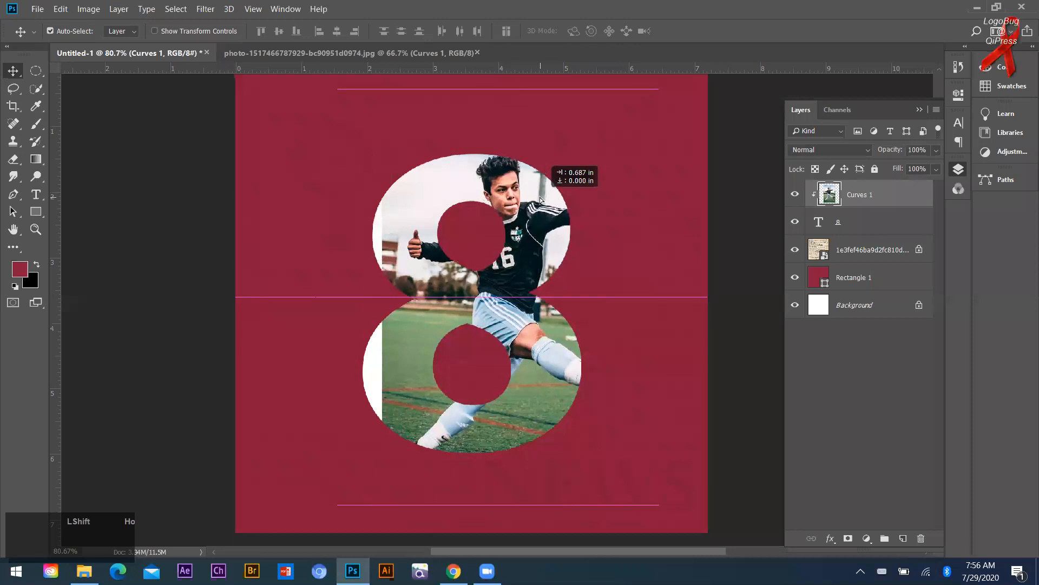
key(Left)
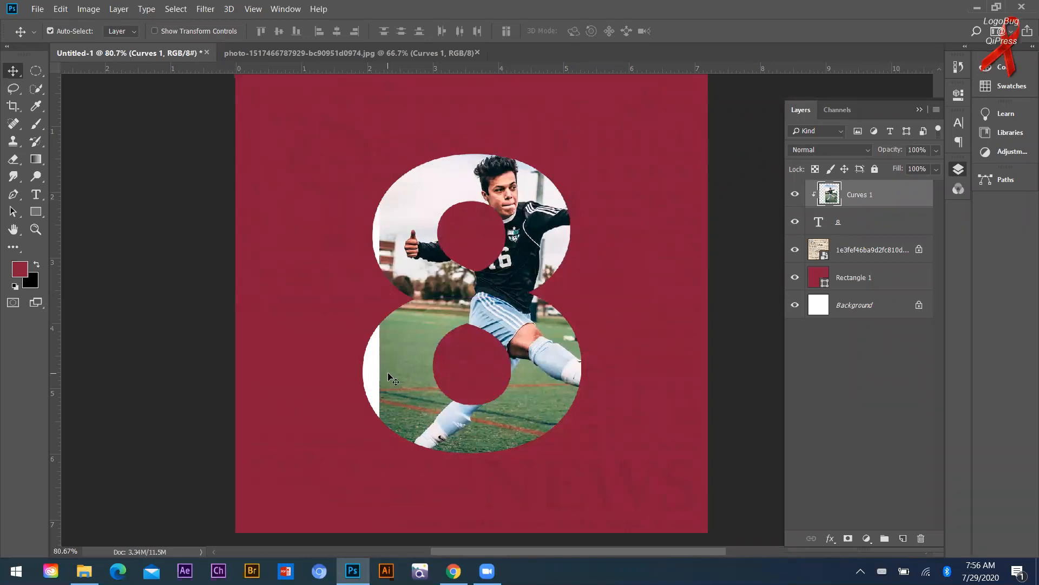
Release the player photo from its clipping mask on the number 8.
key(alt)
alt+click(853, 207)
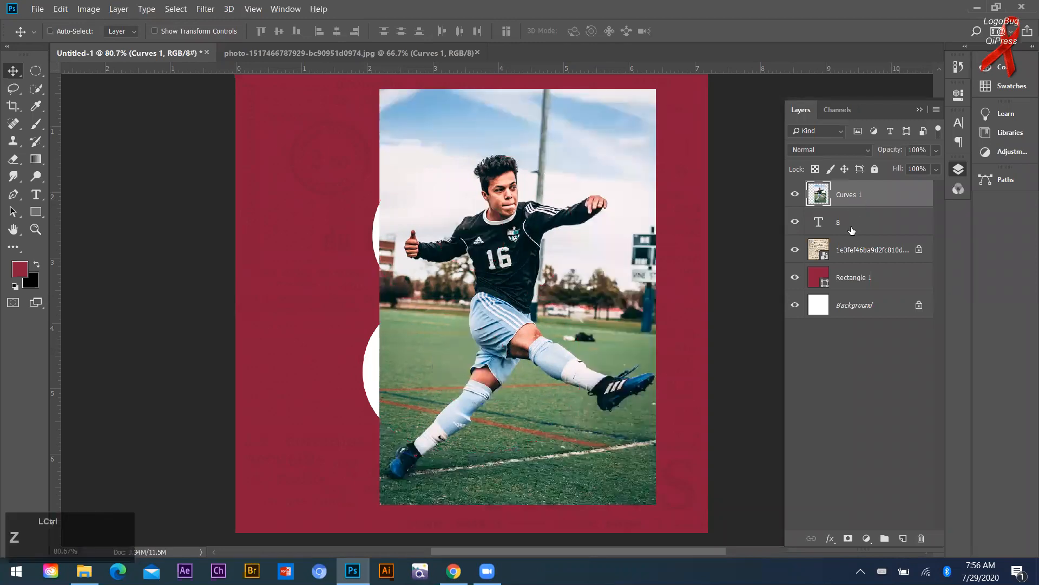
alt+click(857, 209)
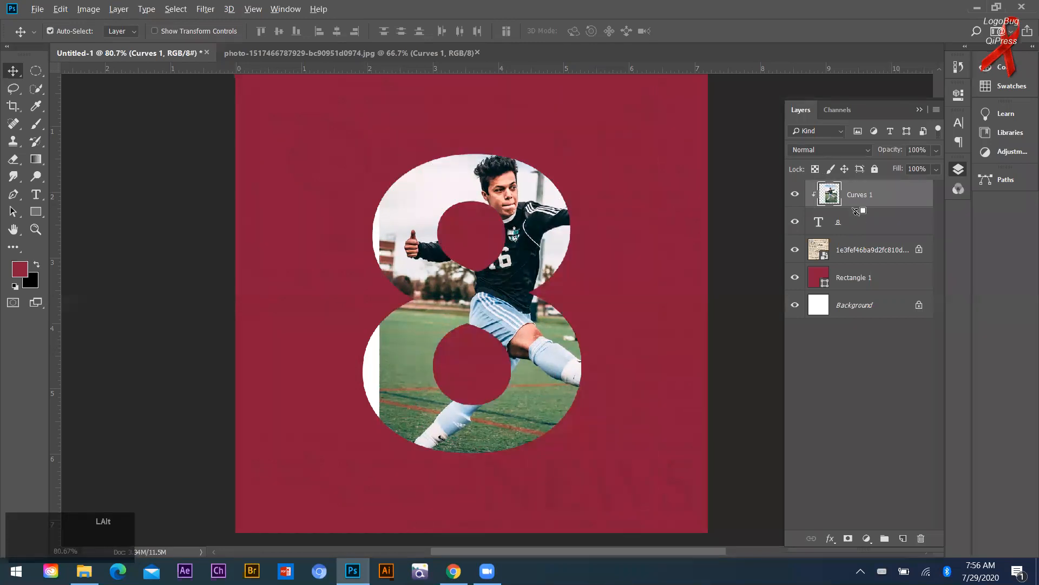
alt+click(857, 209)
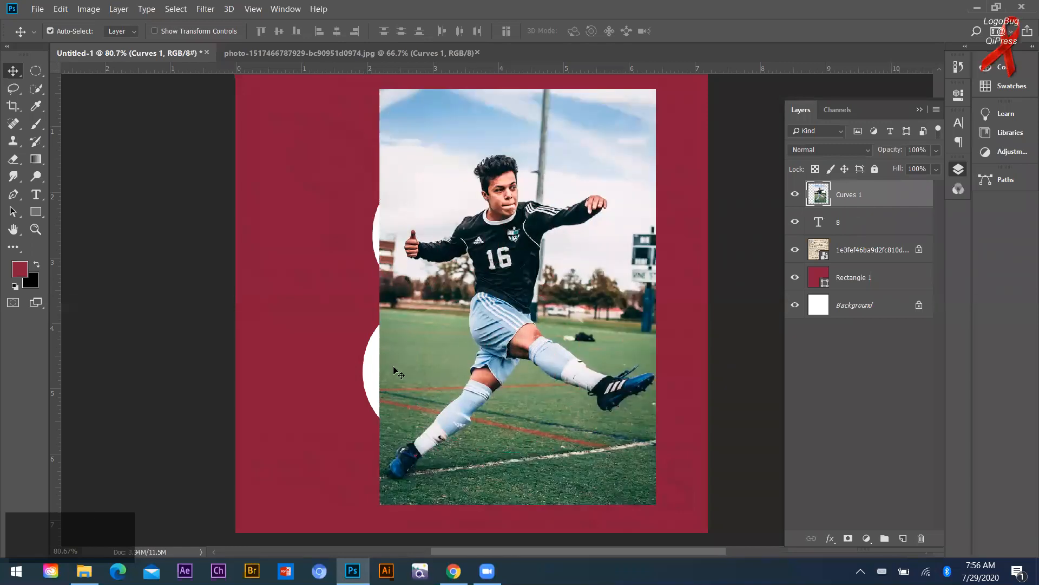
Select a narrow full-height strip along the photo's left edge, stretch it leftward to about 425% width to cover the 8, and deselect.
right_click(36, 71)
click(85, 74)
drag(364, 84, 389, 515)
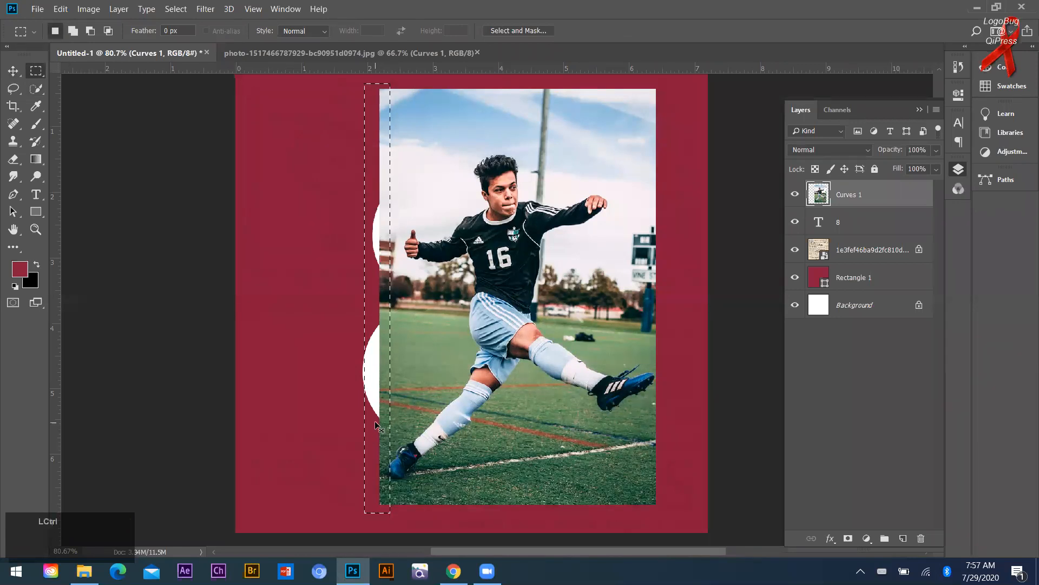
key(ctrl+t)
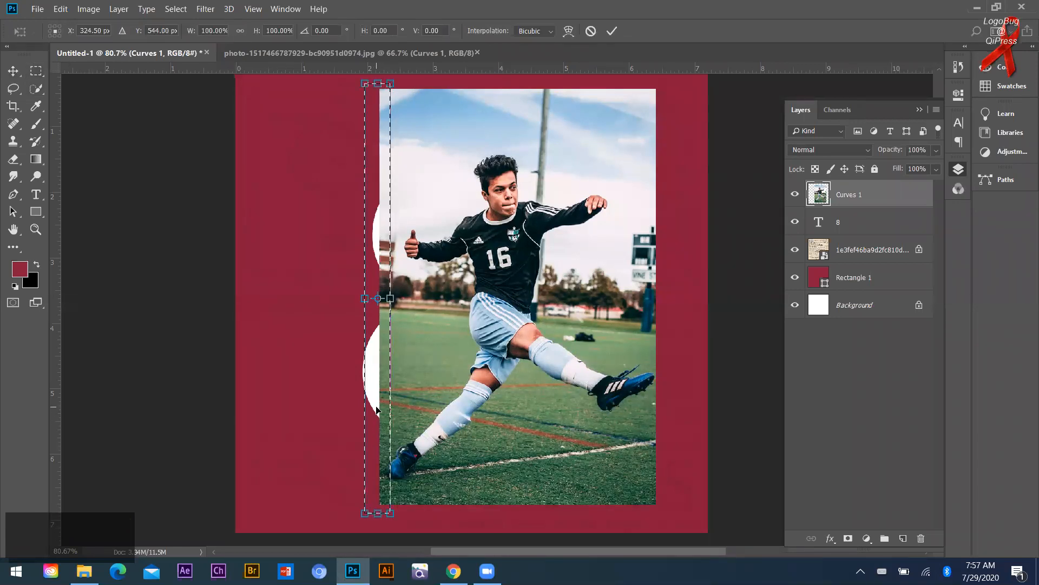
drag(365, 297, 271, 298)
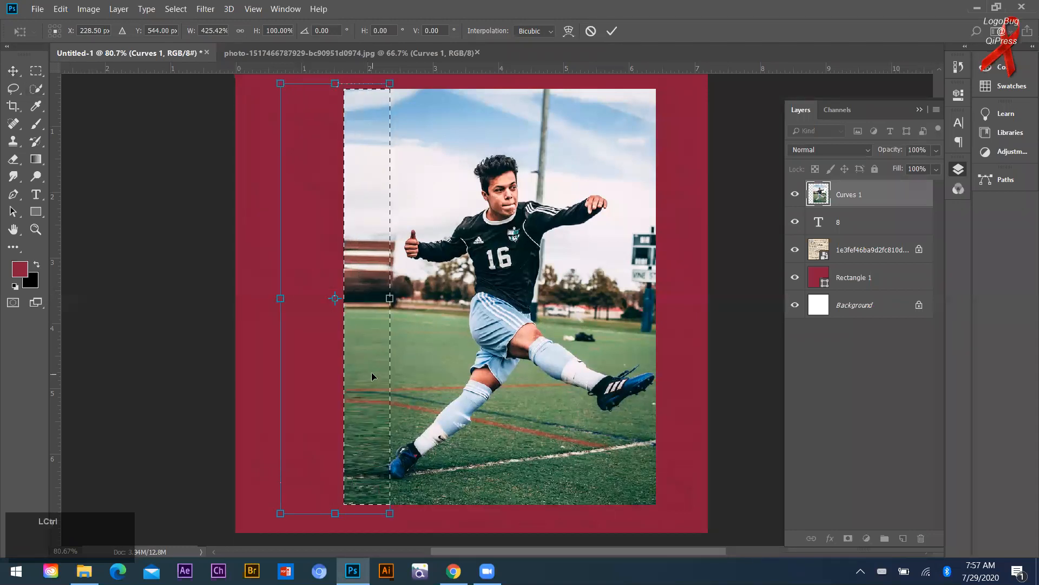
key(Return)
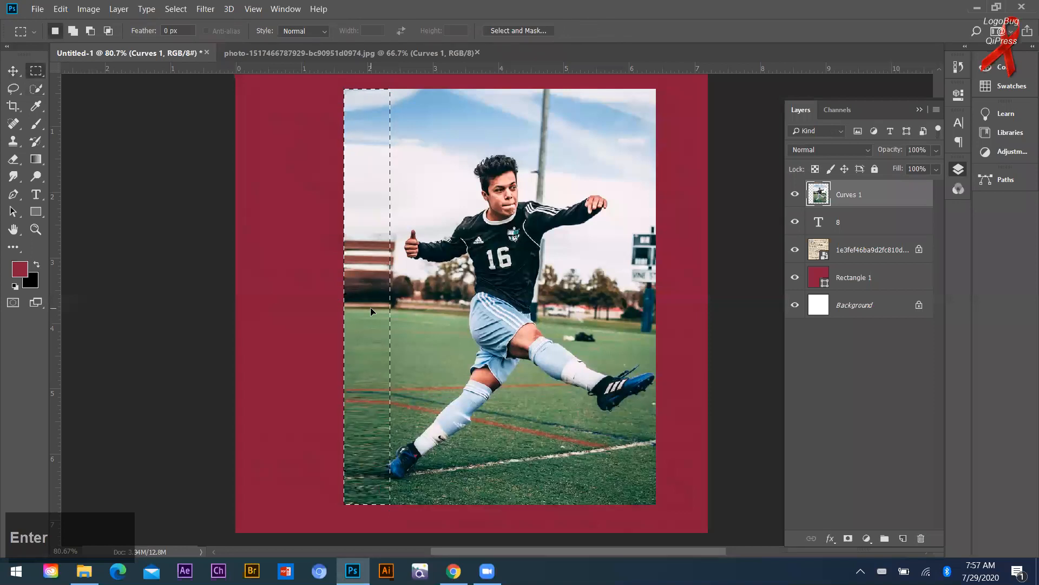
click(370, 307)
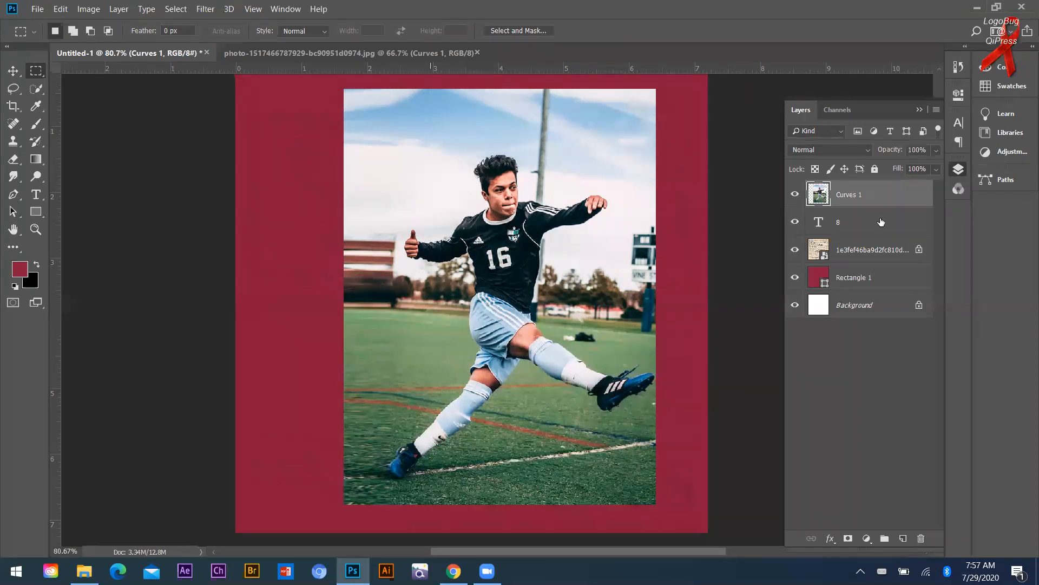
Clip the player photo to the number 8 text layer again and nudge it slightly left within the 8.
drag(881, 222, 858, 205)
alt+click(857, 205)
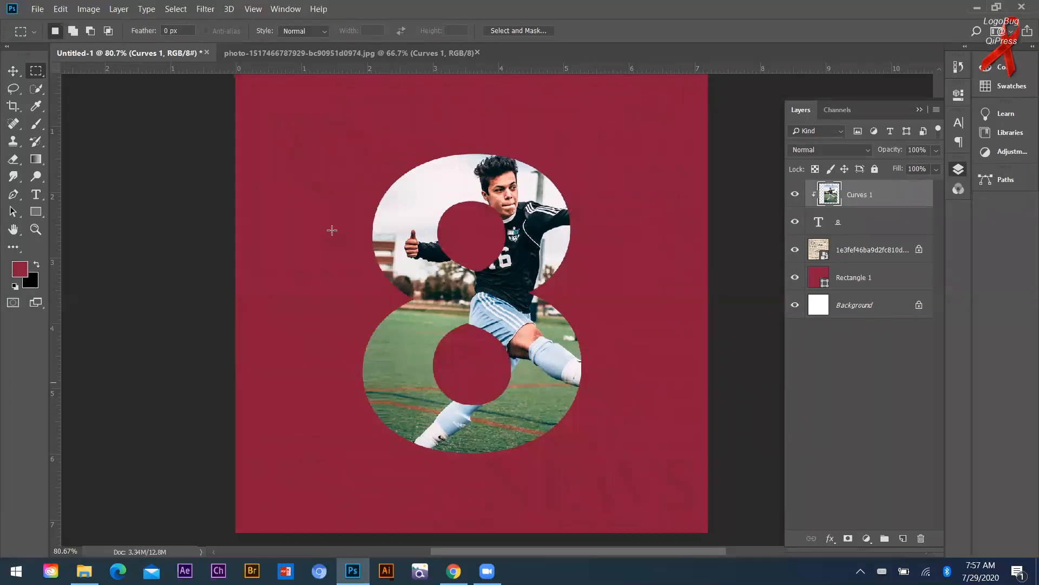
click(13, 71)
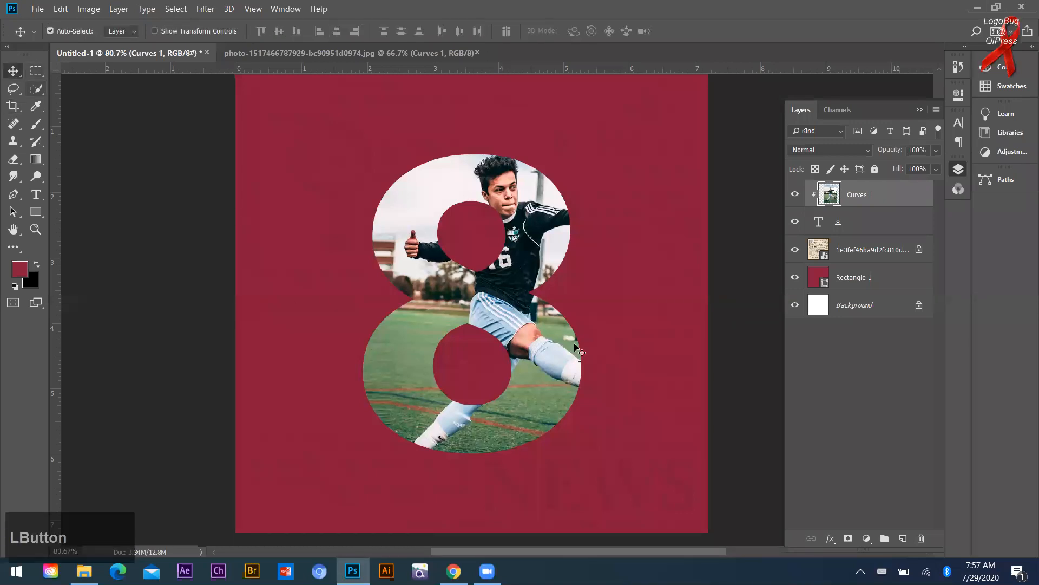
key(Left)
key(Left)
key(Left)
key(Left)
key(Left)
key(Left)
key(Left)
key(Left)
key(Right)
key(Right)
key(Right)
key(Right)
key(Right)
key(Right)
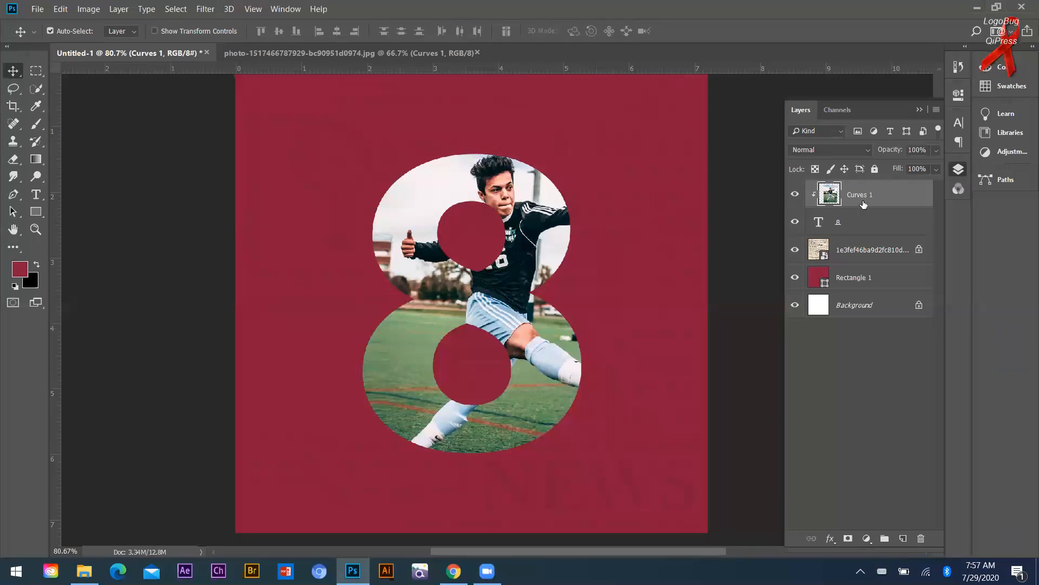
Duplicate the clipped player photo layer and lower the unclipped copy's opacity to 37%.
key(ctrl)
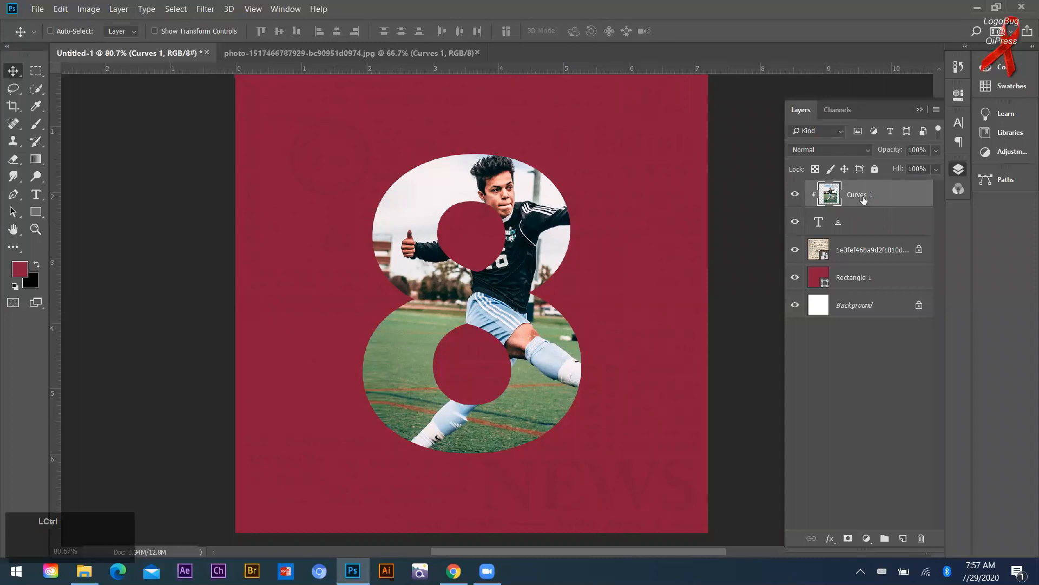
key(ctrl+j)
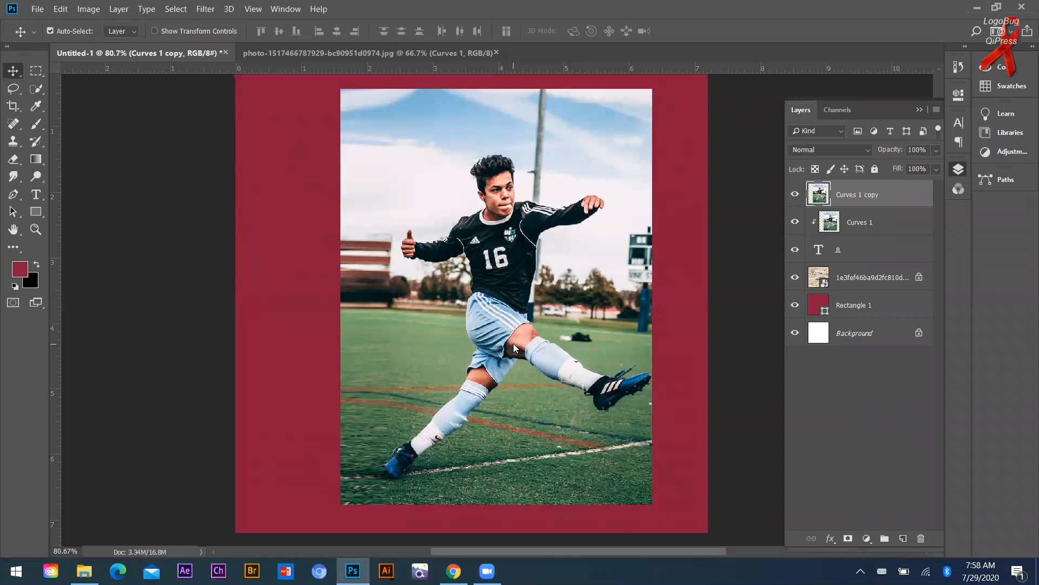
click(937, 150)
drag(934, 168, 893, 170)
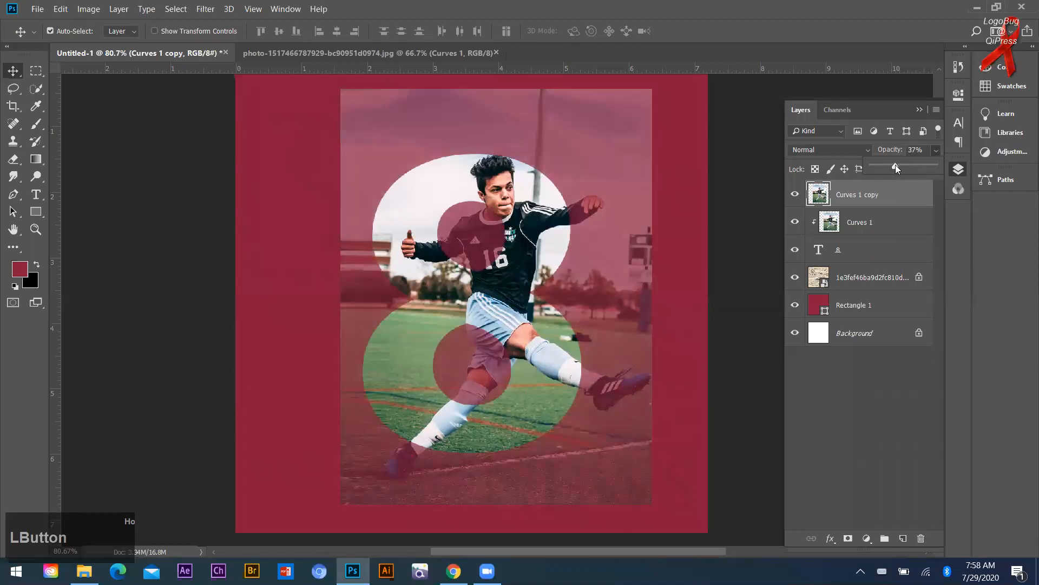
Start a Pen path where the raised sleeve crosses the 8's edge and trace the sleeve's upper edge to the wrist.
alt+scroll(609, 217, up, 3)
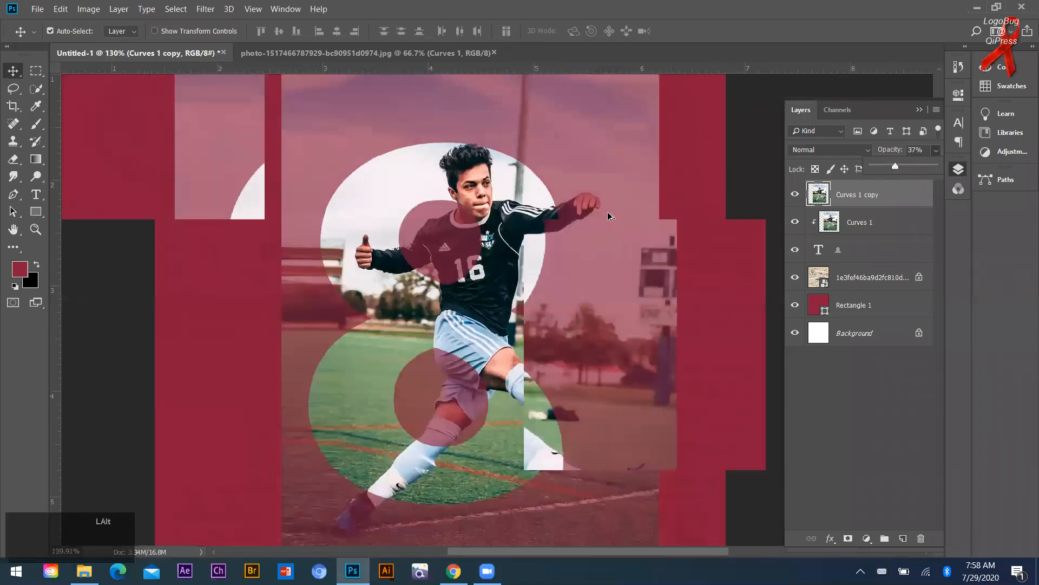
alt+scroll(566, 246, down, 3)
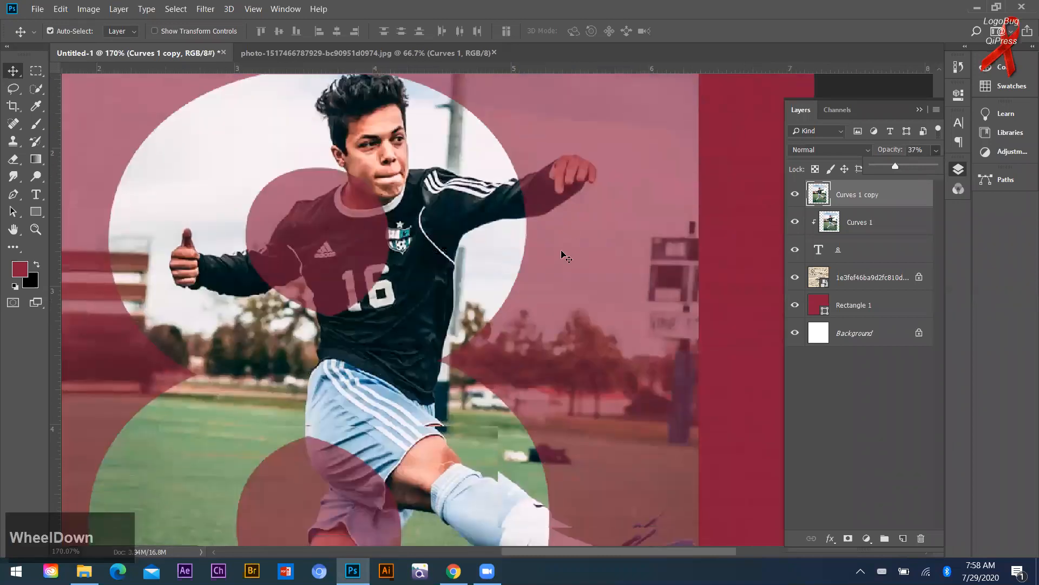
scroll(551, 175, down, 1)
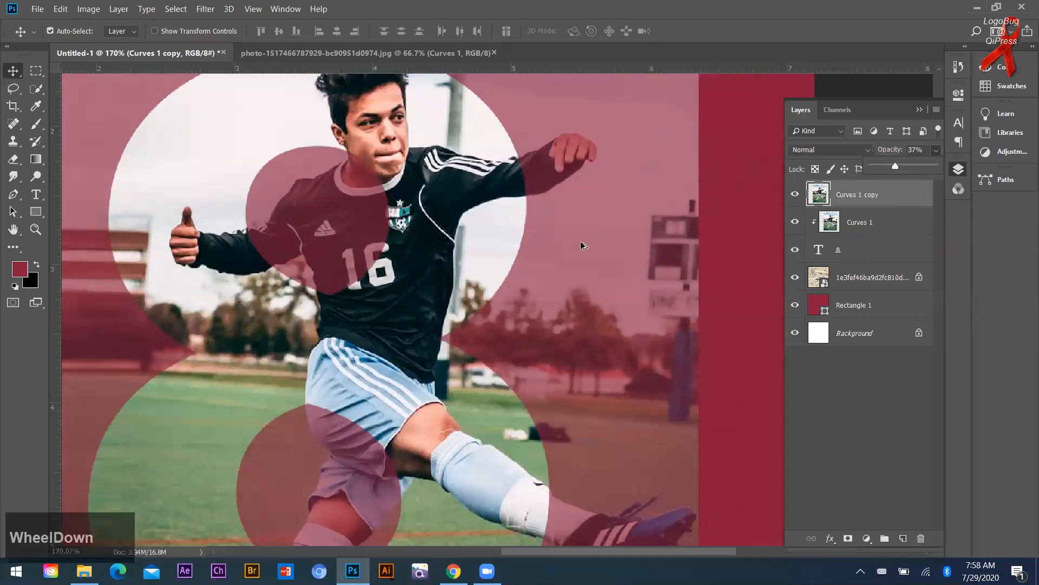
scroll(579, 243, up, 1)
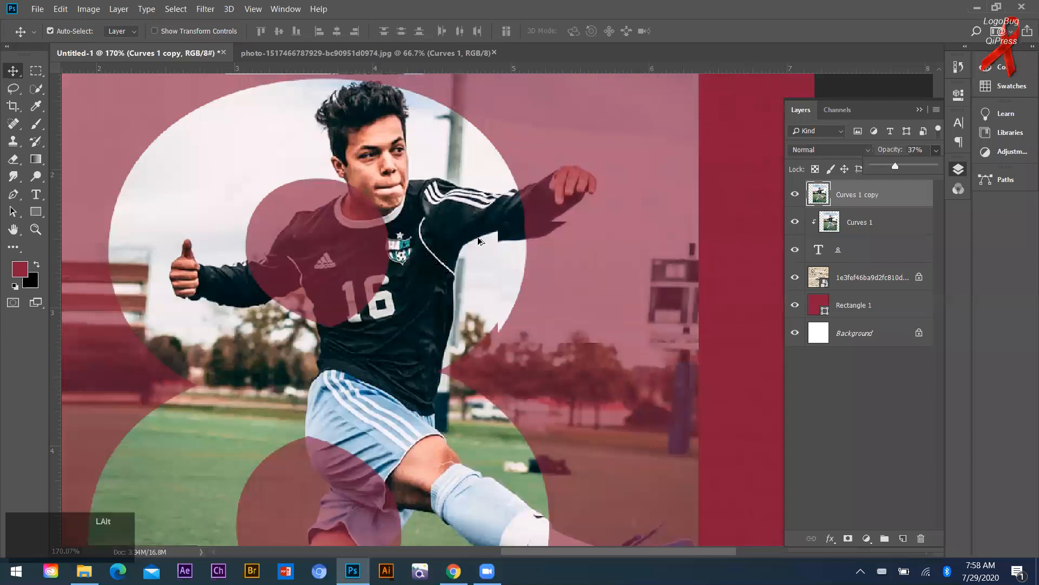
alt+scroll(478, 240, down, 3)
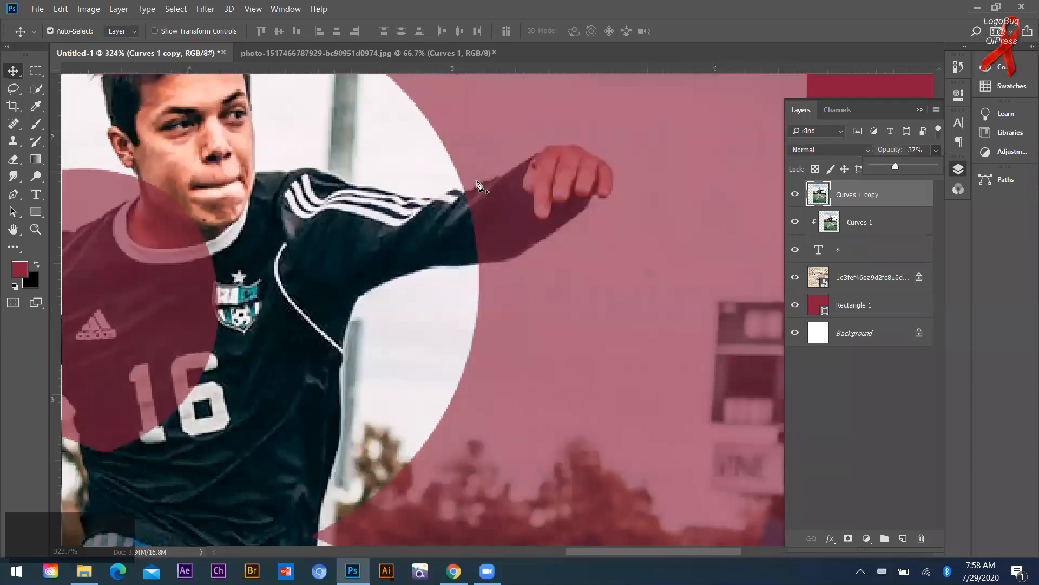
key(p)
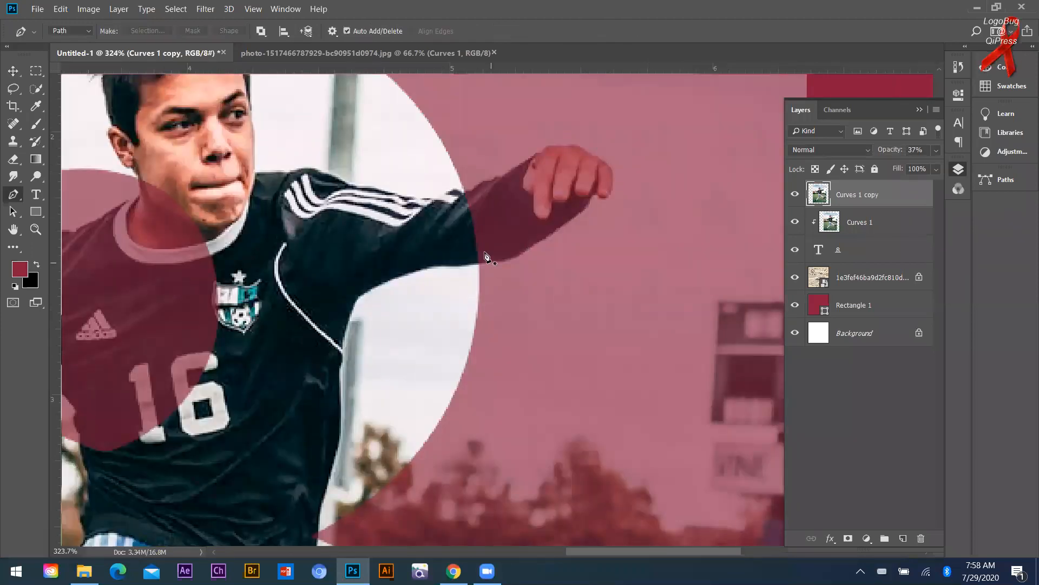
scroll(457, 188, up, 1)
click(436, 182)
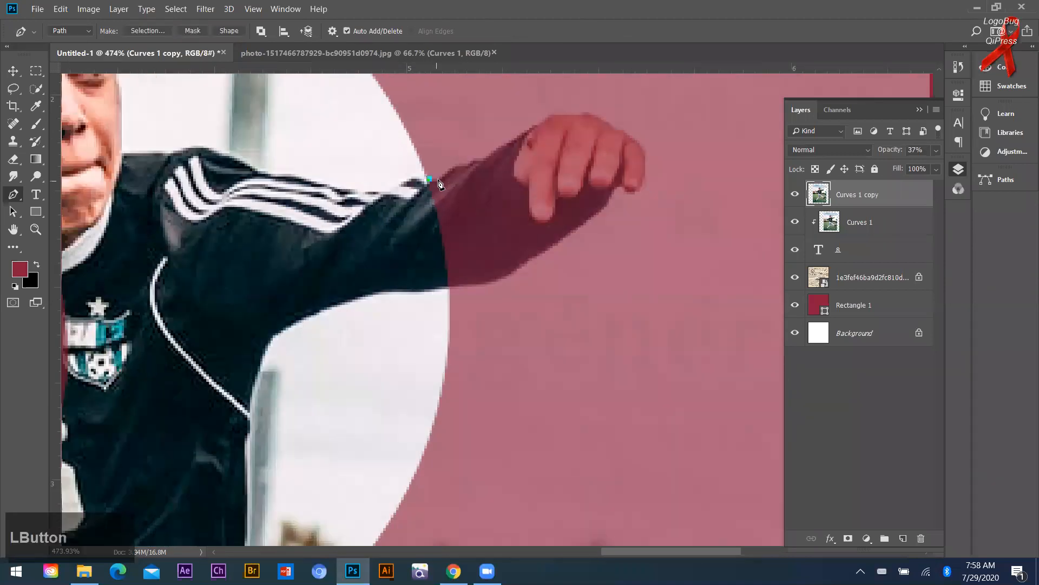
click(455, 163)
click(487, 162)
drag(550, 130, 549, 123)
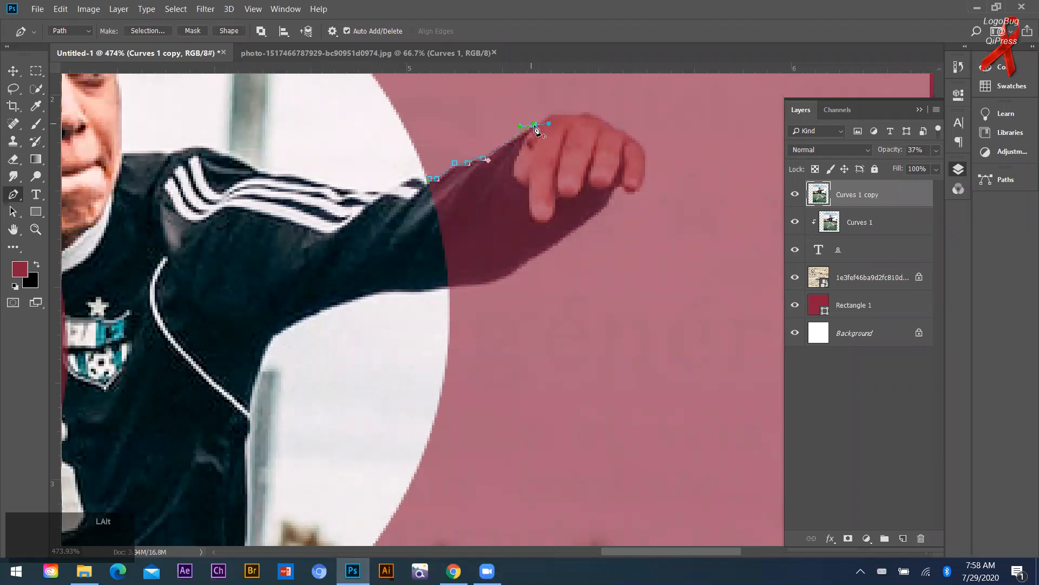
alt+click(534, 126)
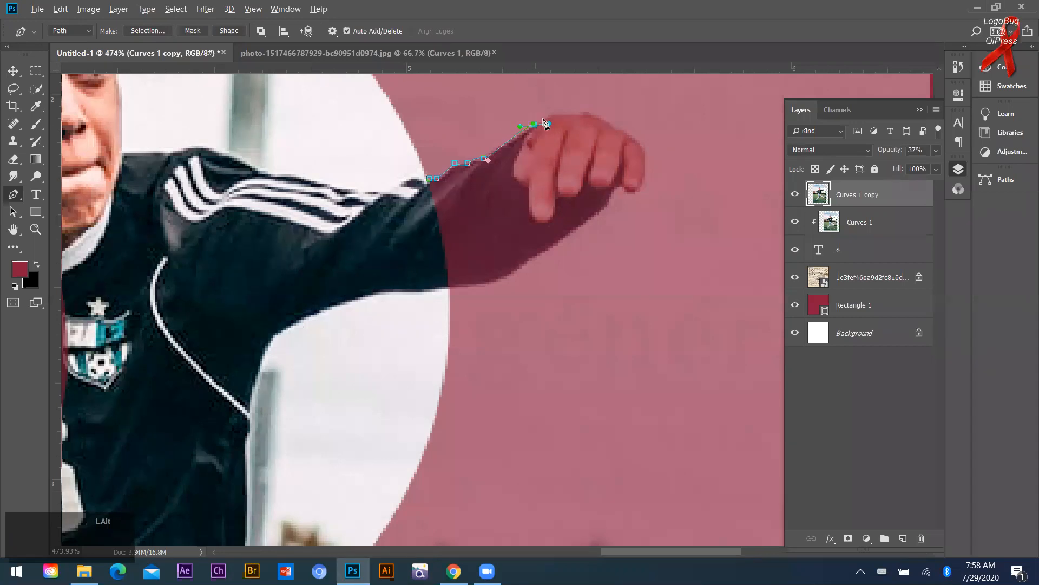
Continue the Pen path over the knuckles and around the outermost finger to the underside of the cuff.
drag(578, 115, 644, 157)
alt+click(578, 114)
click(626, 132)
click(639, 189)
drag(617, 190, 612, 198)
click(619, 189)
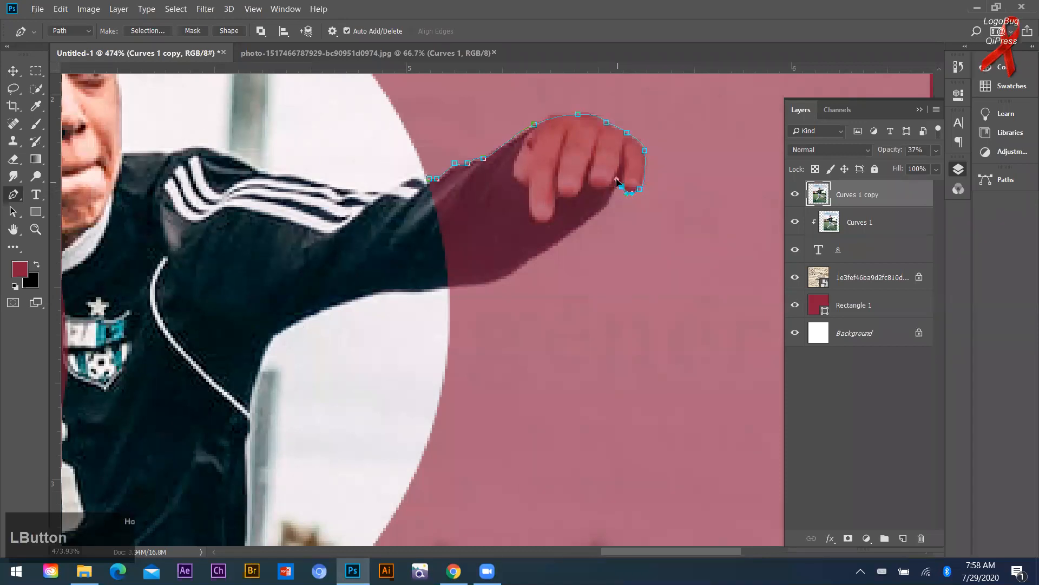
click(611, 193)
Trace the underside of the forearm back to the 8's edge and close the path at its starting point.
drag(614, 203, 612, 184)
drag(524, 271, 494, 285)
drag(548, 251, 570, 247)
click(602, 211)
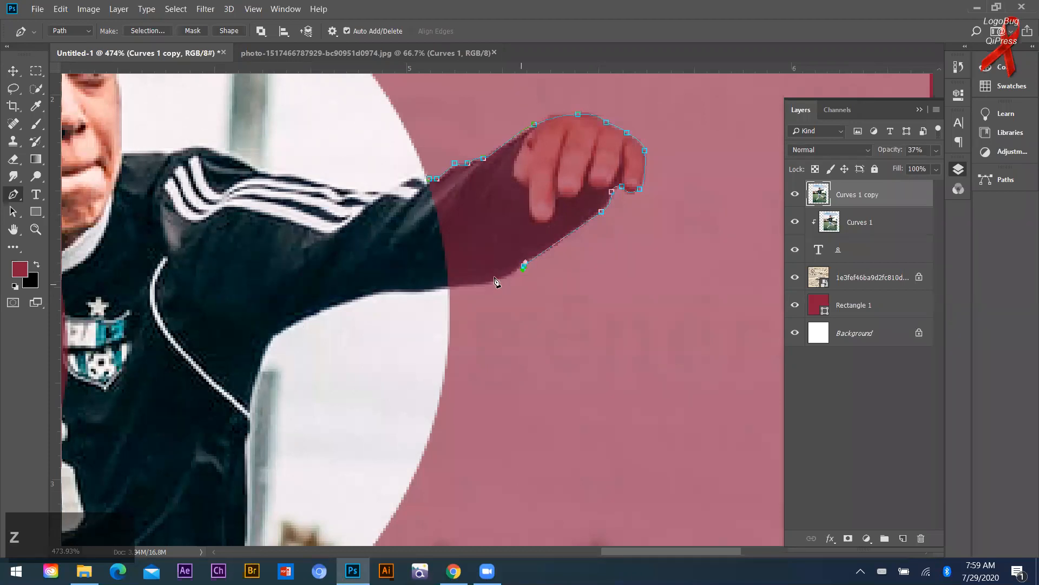
drag(479, 286, 463, 285)
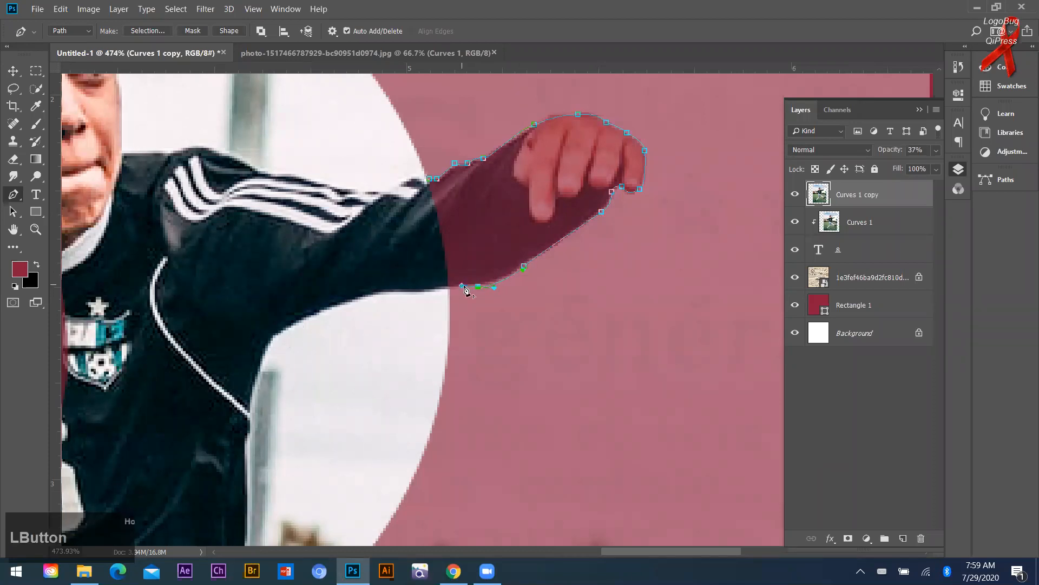
click(449, 286)
click(429, 178)
Reshape the path's closing segment across the sleeve so it follows the curved edge of the 8.
scroll(445, 249, up, 2)
scroll(445, 249, up, 1)
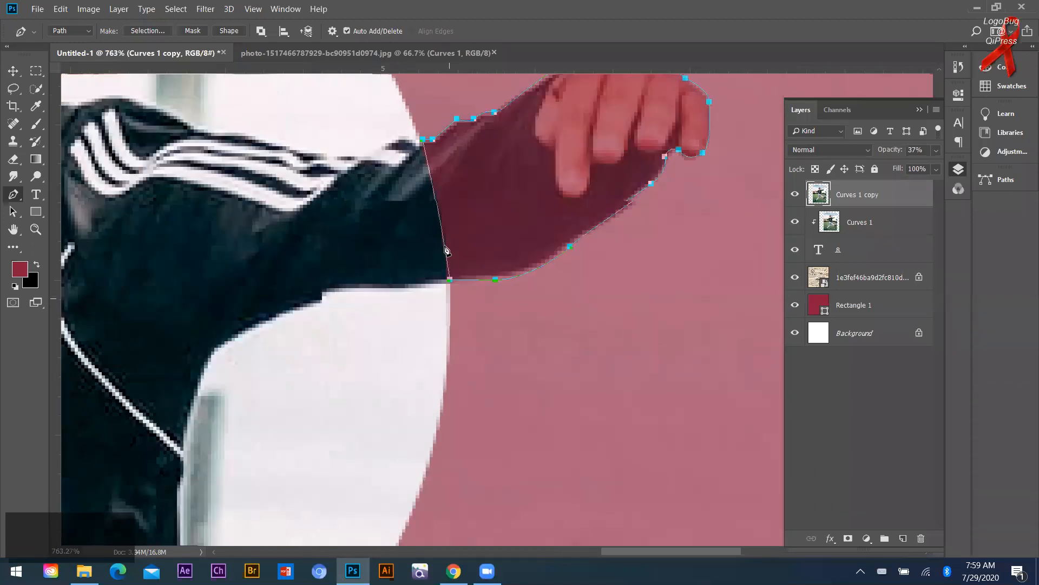
scroll(448, 268, up, 1)
click(456, 281)
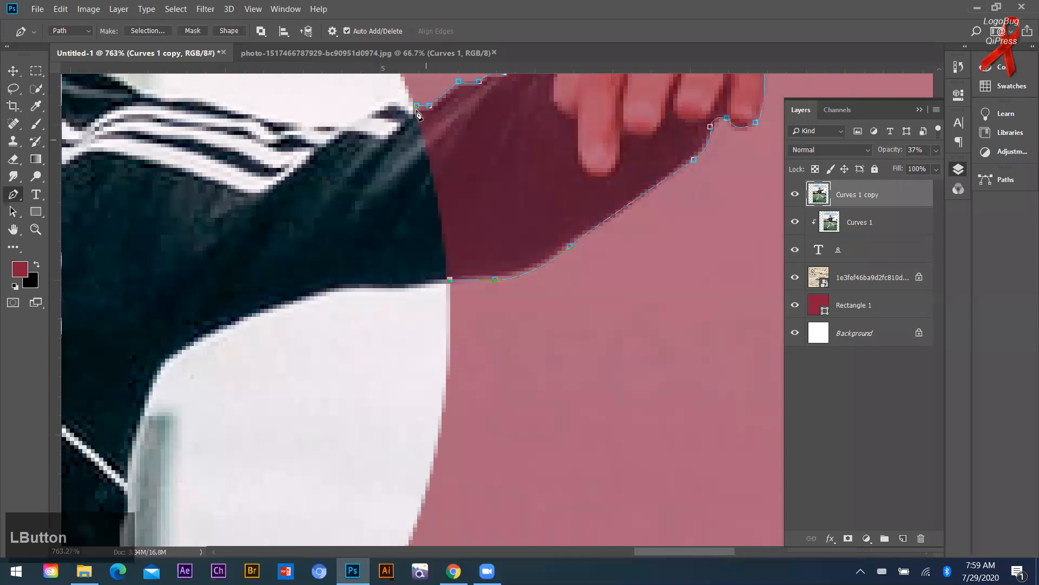
drag(416, 105, 398, 111)
mouse_move(405, 69)
mouse_down()
mouse_move(360, 93)
mouse_move(396, 94)
mouse_move(401, 77)
mouse_up()
drag(440, 139, 430, 142)
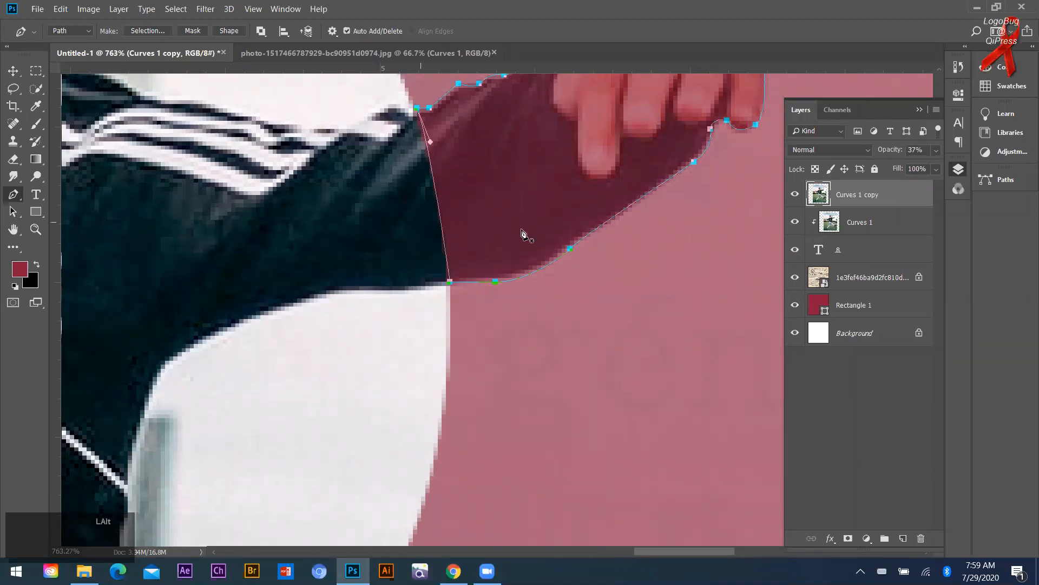
Convert the forearm path to a selection and copy that area of the faded photo copy to a new layer.
scroll(525, 234, down, 1)
scroll(538, 332, down, 1)
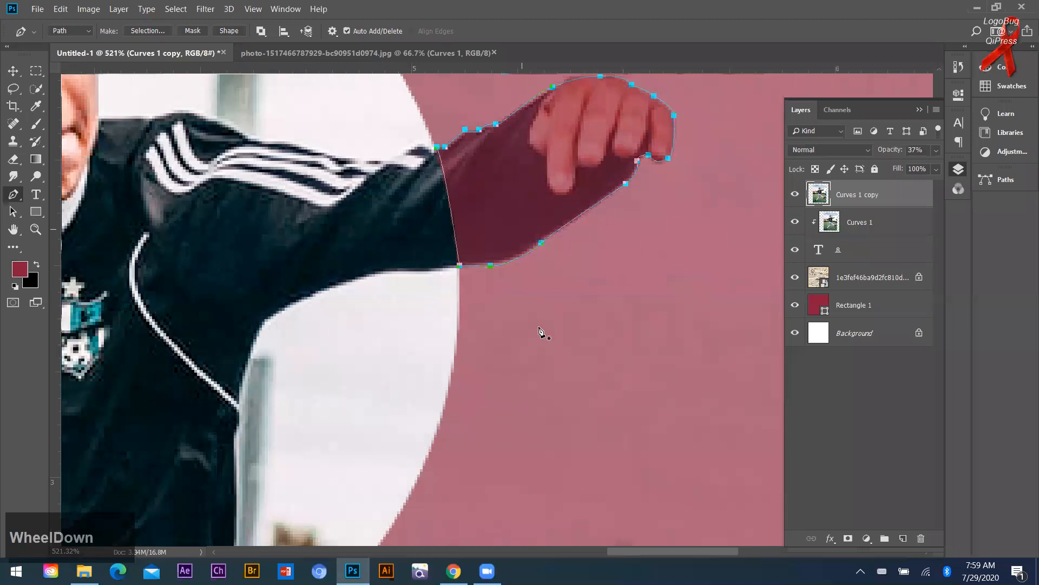
scroll(539, 332, up, 1)
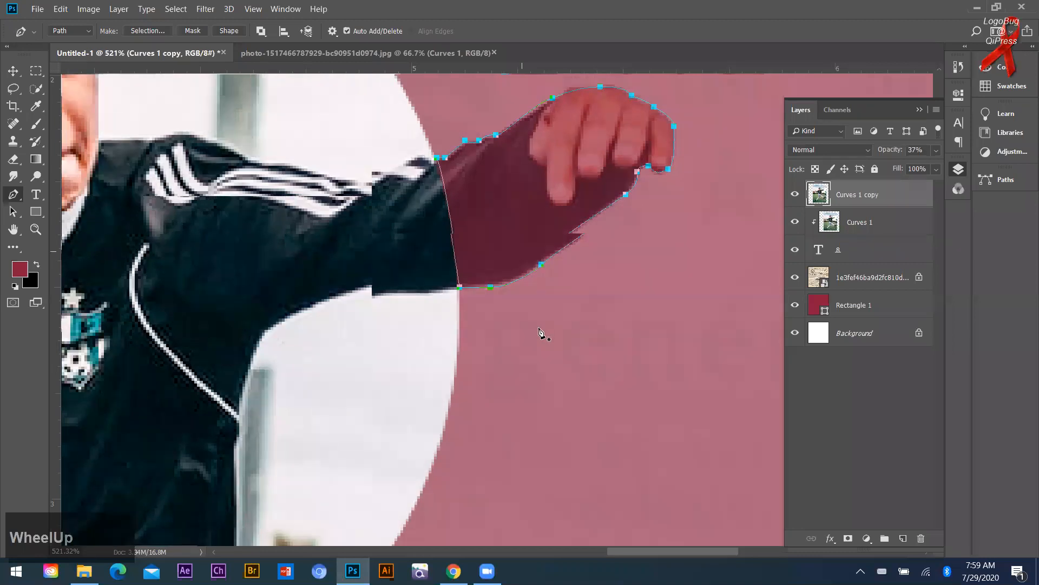
scroll(539, 332, up, 2)
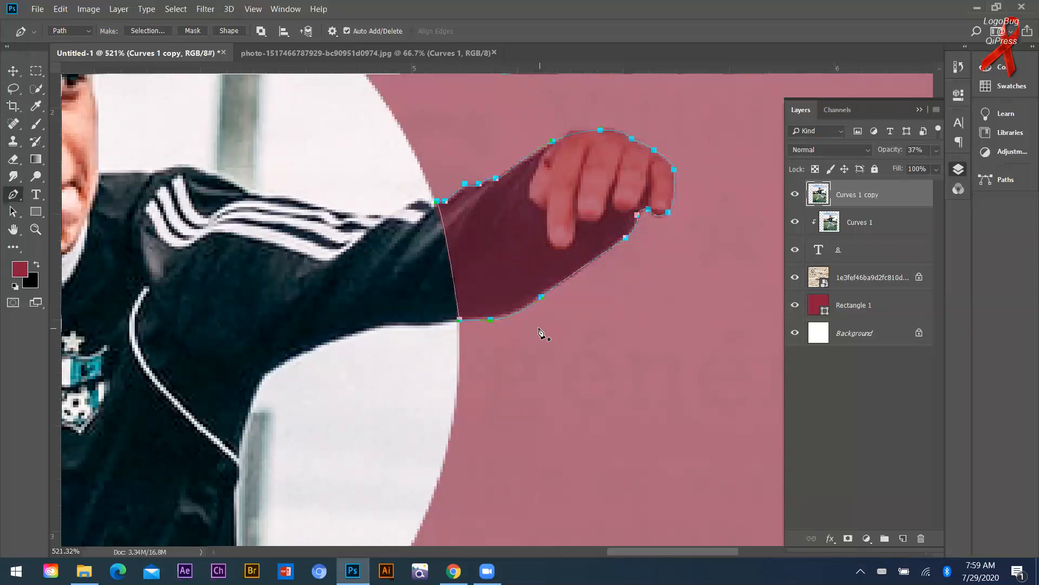
key(ctrl)
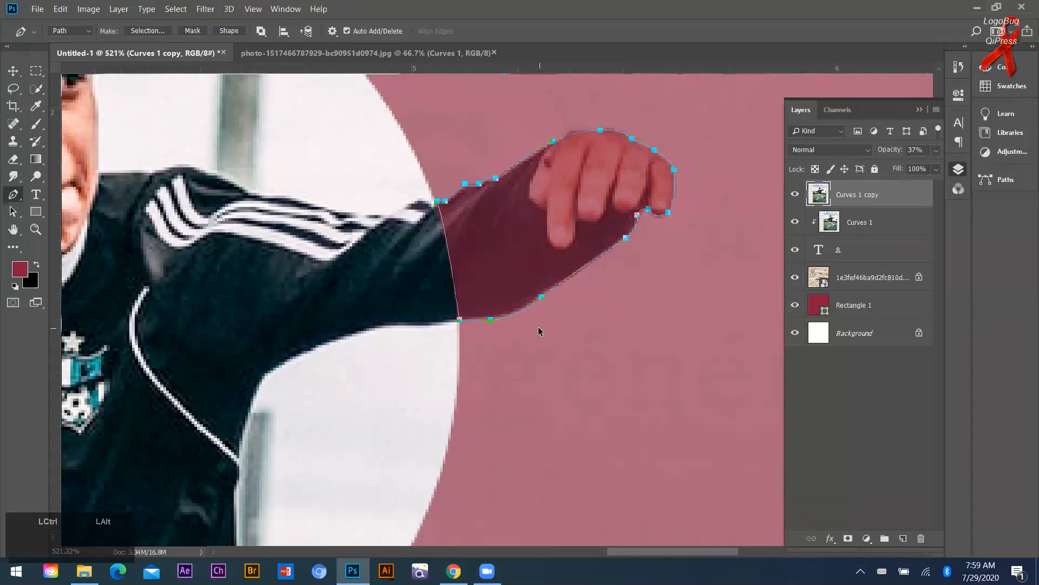
key(ctrl+Return)
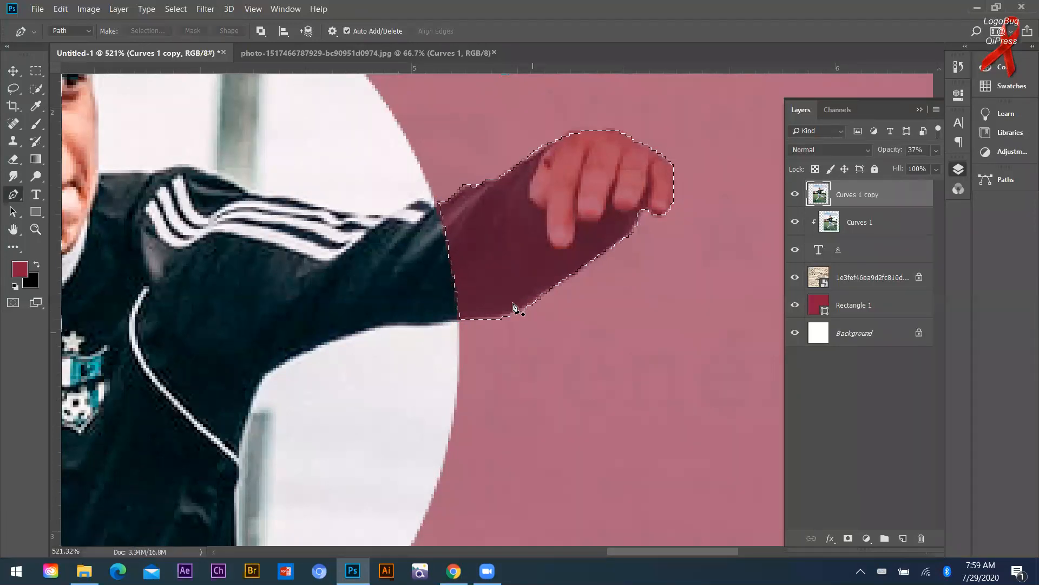
click(818, 201)
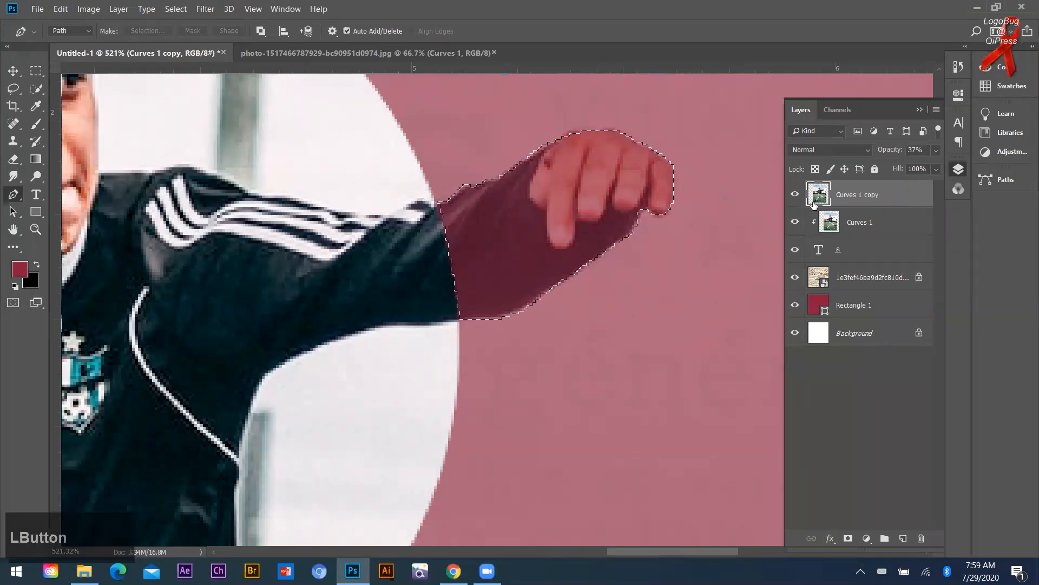
click(862, 203)
key(ctrl+j)
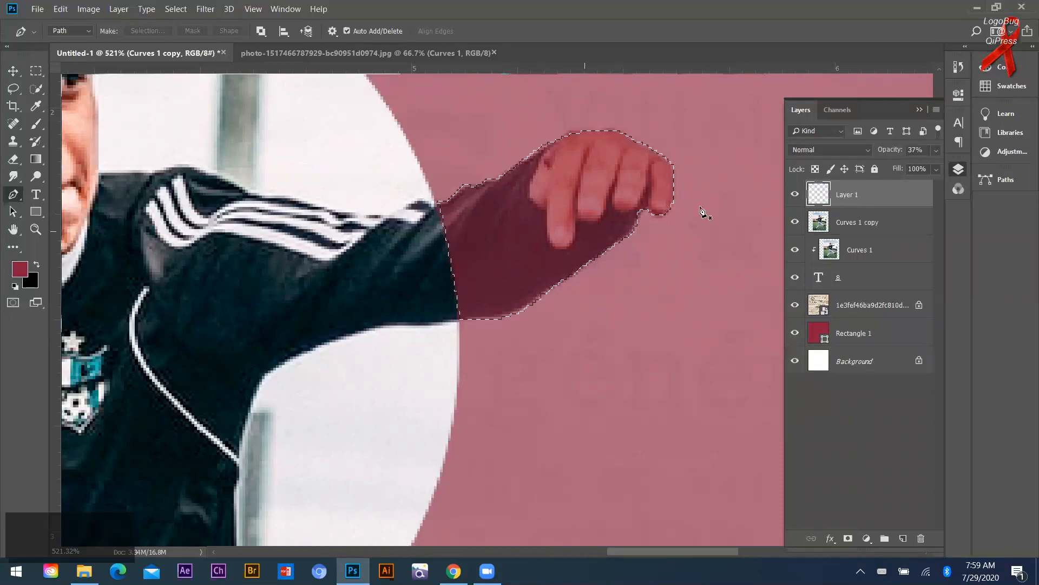
Try moving the forearm cutout away from the arm, and undo the move.
key(ctrl+z)
mouse_move(571, 213)
mouse_down()
mouse_move(463, 248)
mouse_move(567, 160)
mouse_move(550, 172)
mouse_up()
click(13, 72)
key(ctrl+z)
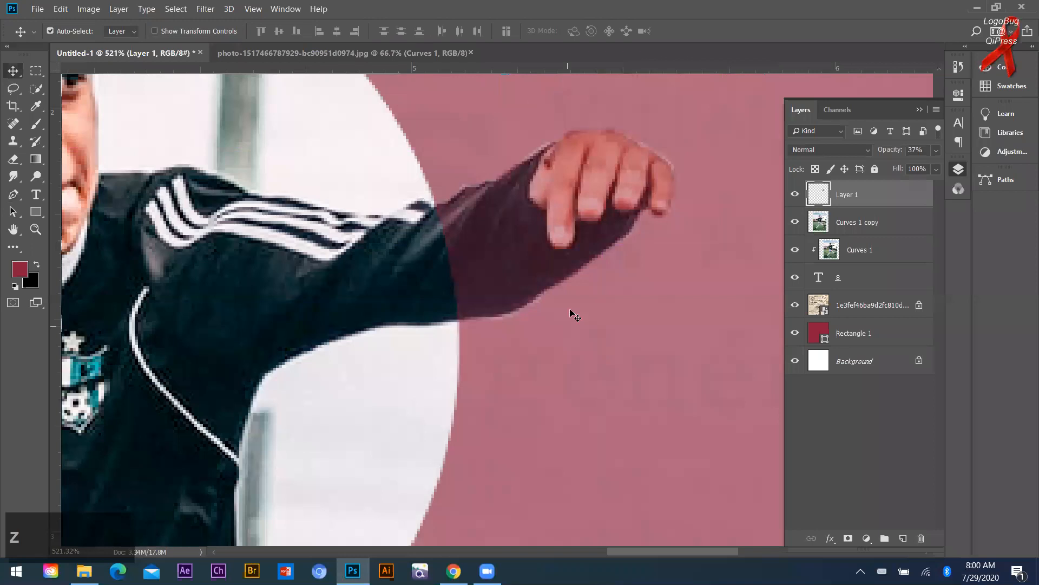
Select the Curves 1 copy layer and start a pen path where the kicking leg's sock crosses the edge of the 8.
scroll(671, 336, down, 5)
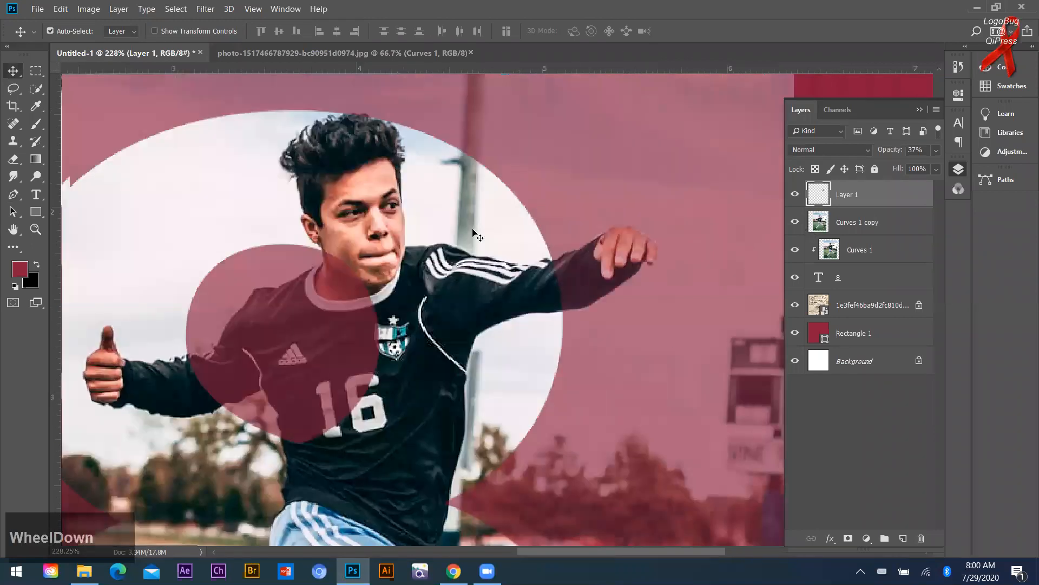
click(561, 271)
scroll(549, 288, down, 4)
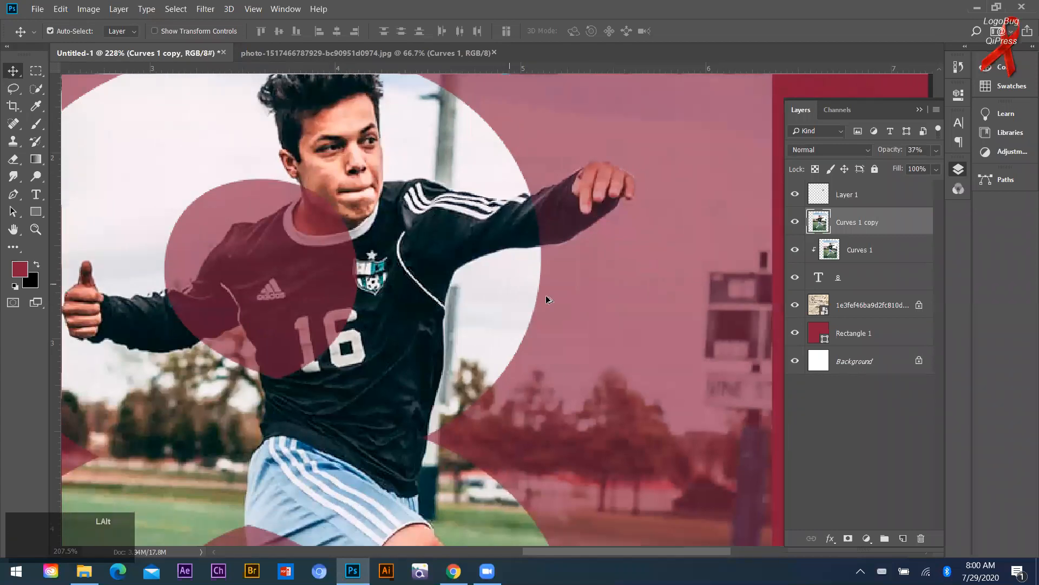
scroll(596, 453, down, 1)
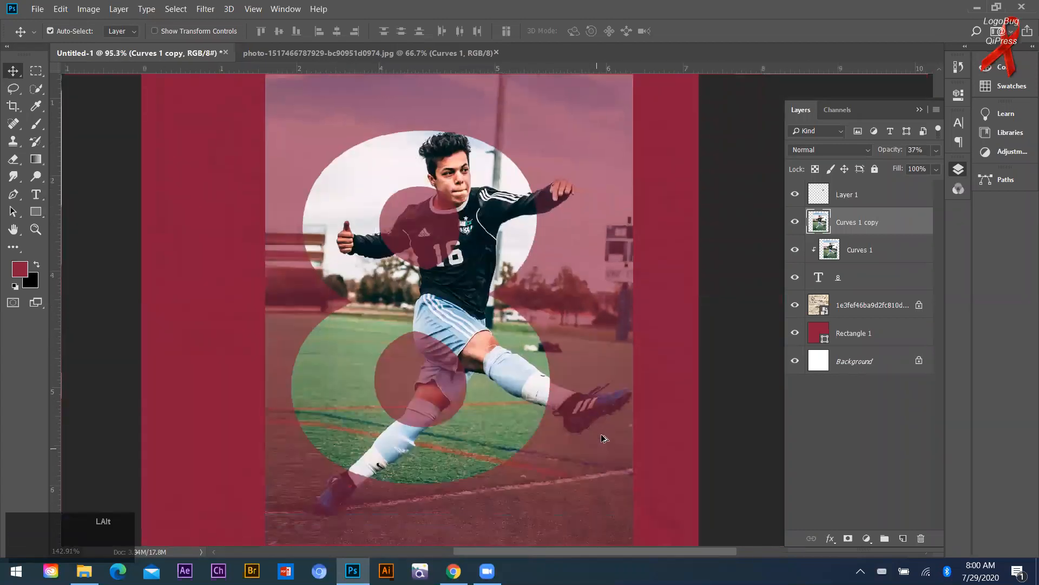
scroll(600, 440, up, 6)
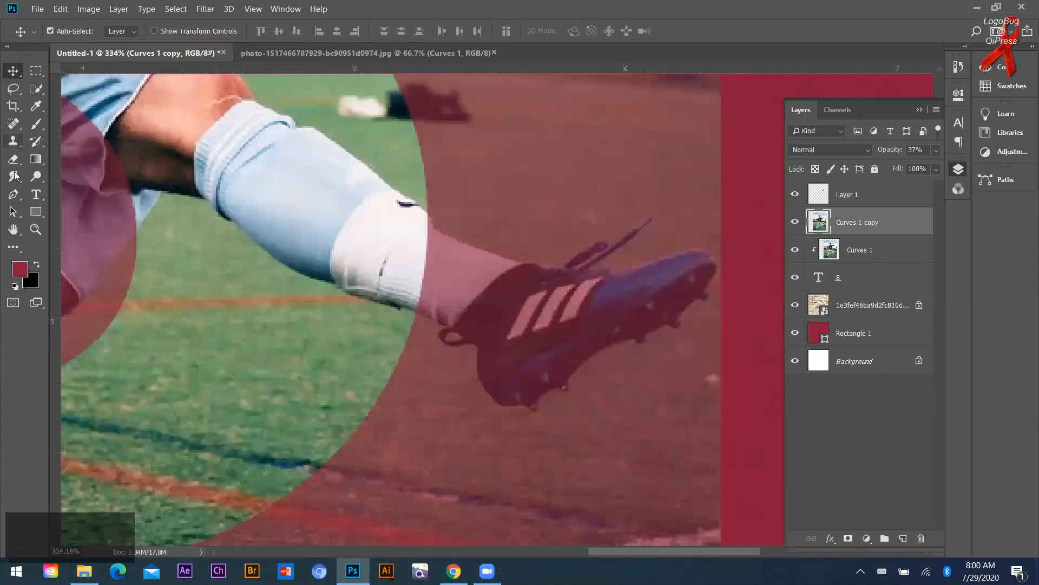
scroll(435, 221, up, 2)
click(425, 211)
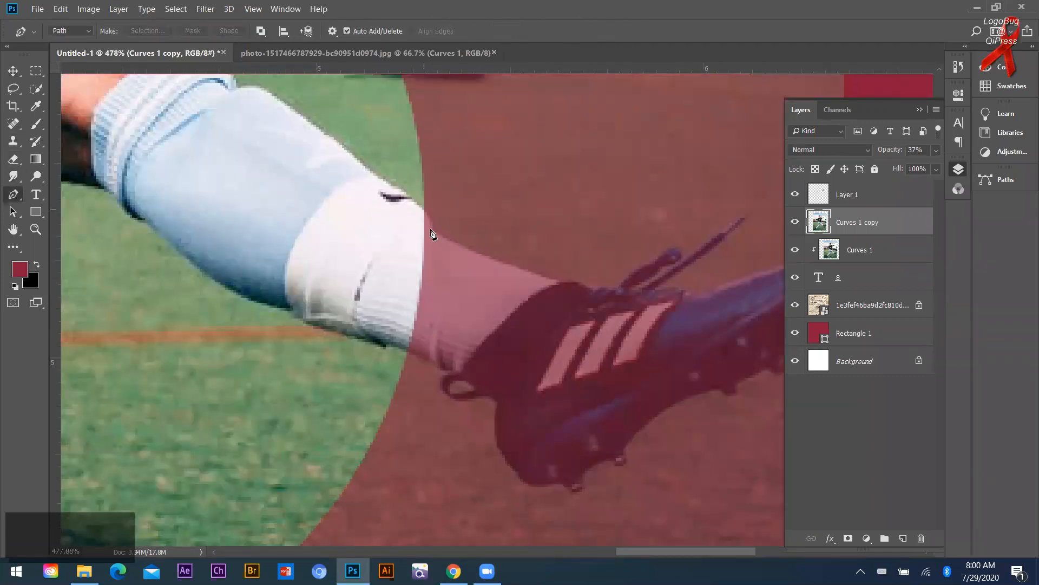
drag(434, 231, 438, 247)
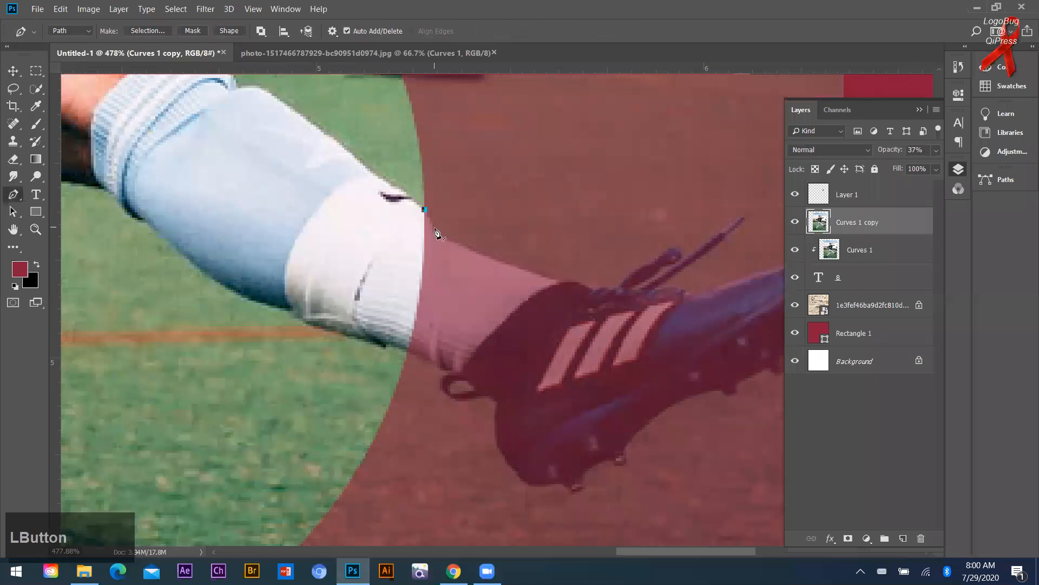
key(z)
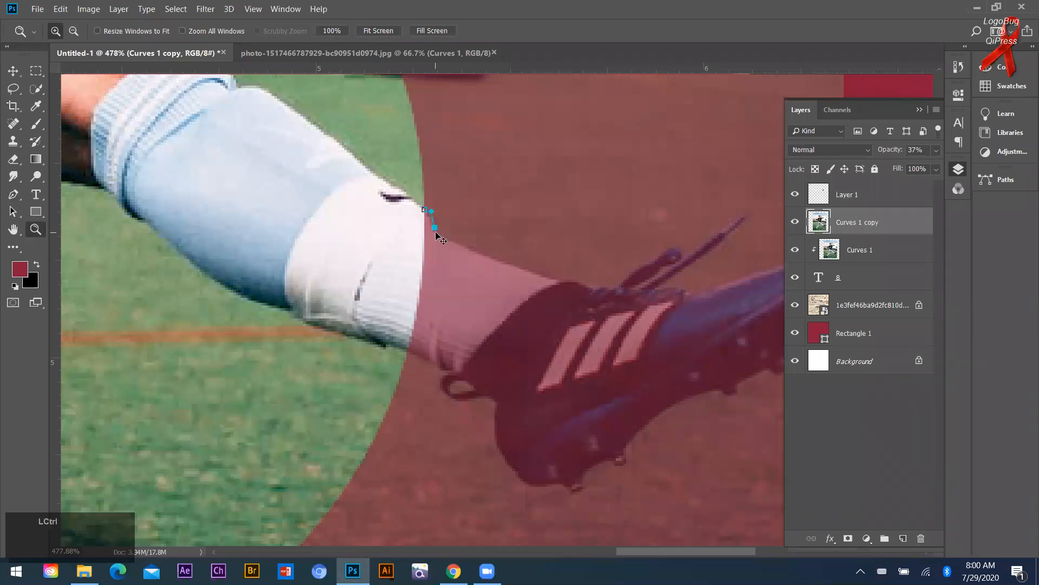
ctrl+click(460, 247)
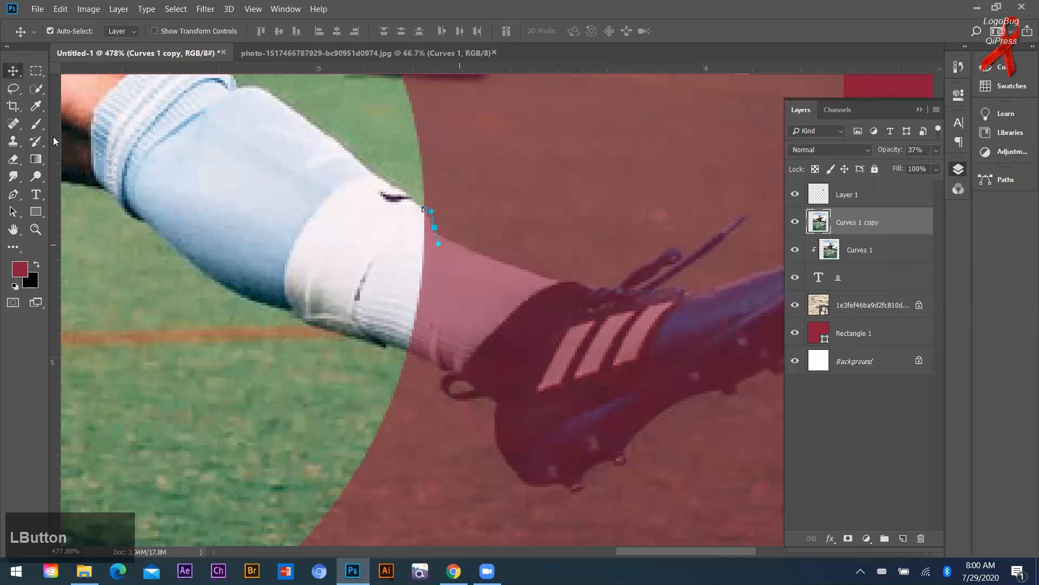
click(13, 195)
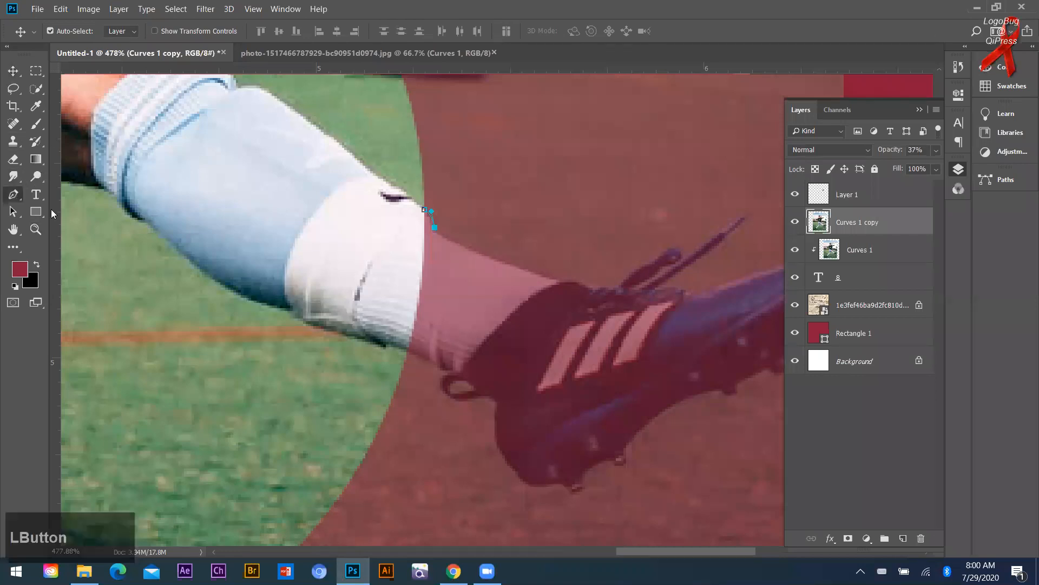
Trace the path along the sock's upper edge, over the boot's collar and around the lace loop.
drag(553, 279, 618, 290)
key(alt)
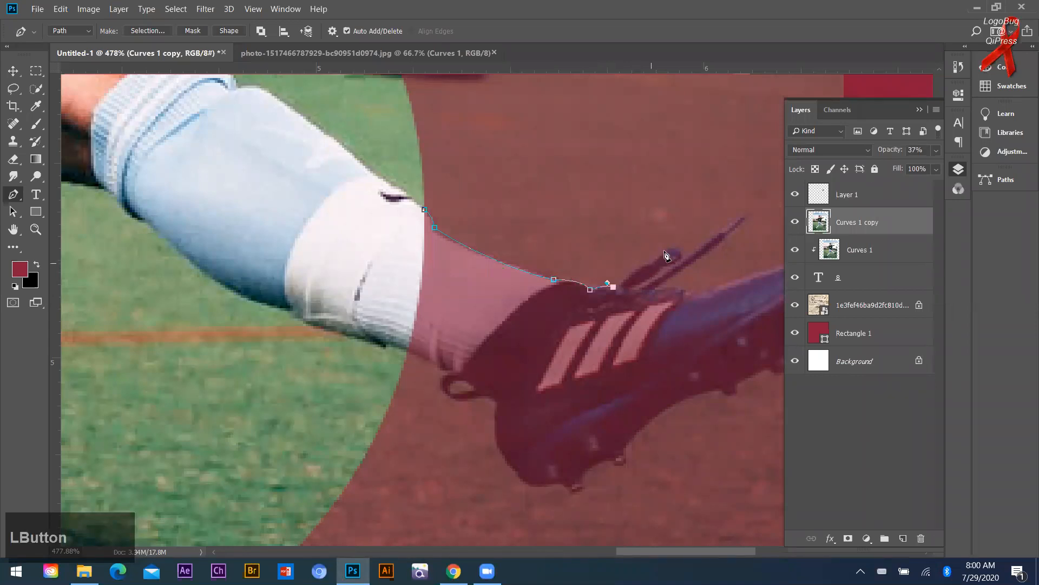
click(653, 264)
drag(680, 251, 648, 277)
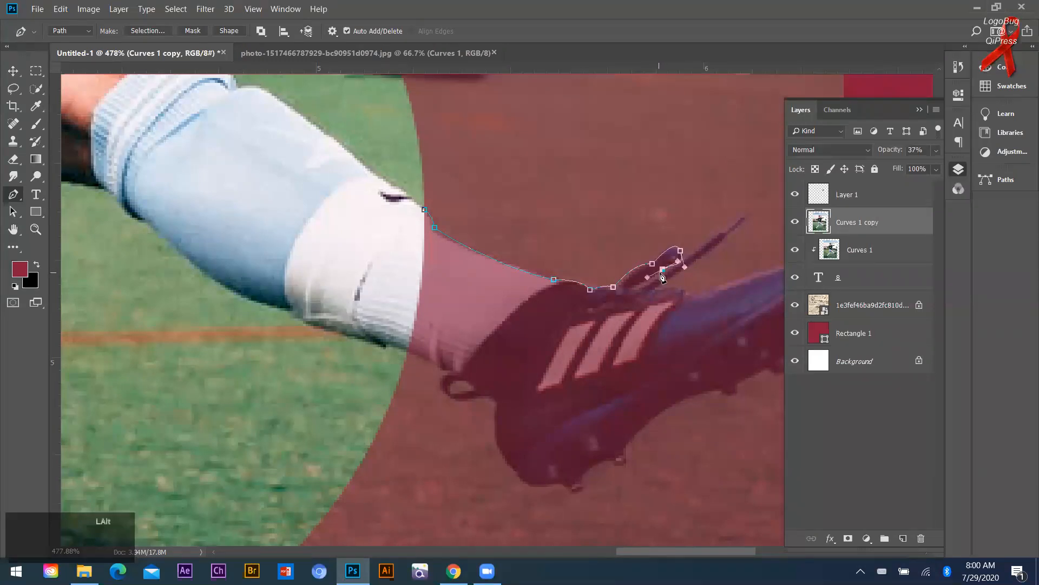
alt+click(662, 269)
click(631, 289)
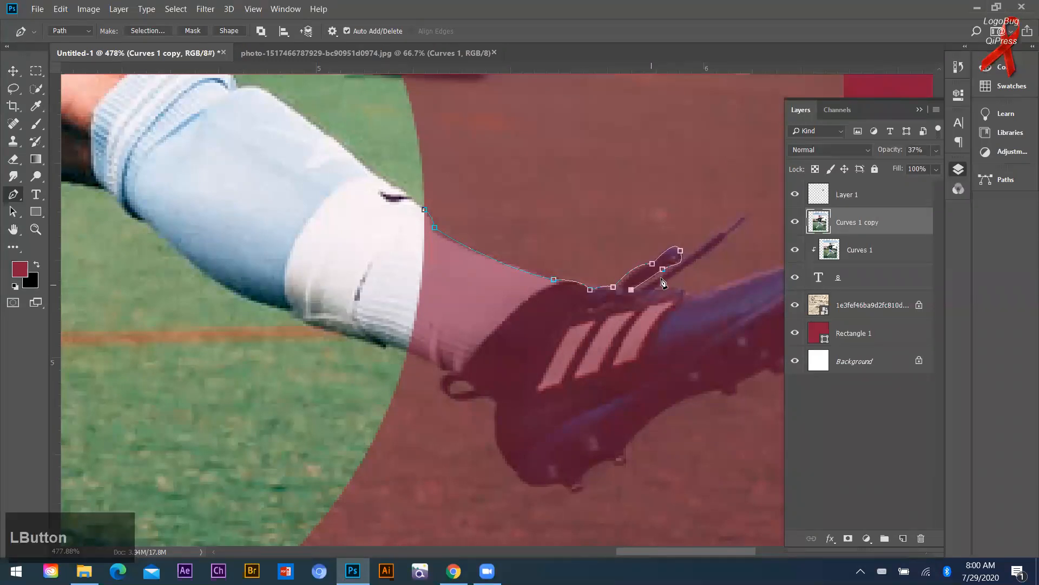
Trace around the loose lace end out to its tip and back down to the boot.
drag(746, 214, 753, 210)
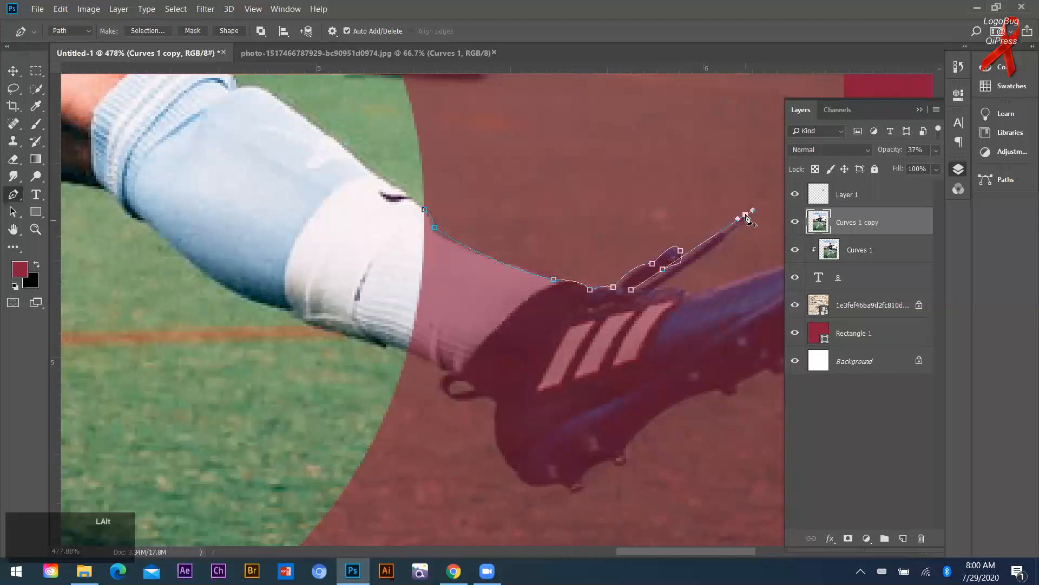
scroll(751, 272, up, 1)
scroll(660, 292, up, 1)
scroll(582, 317, up, 1)
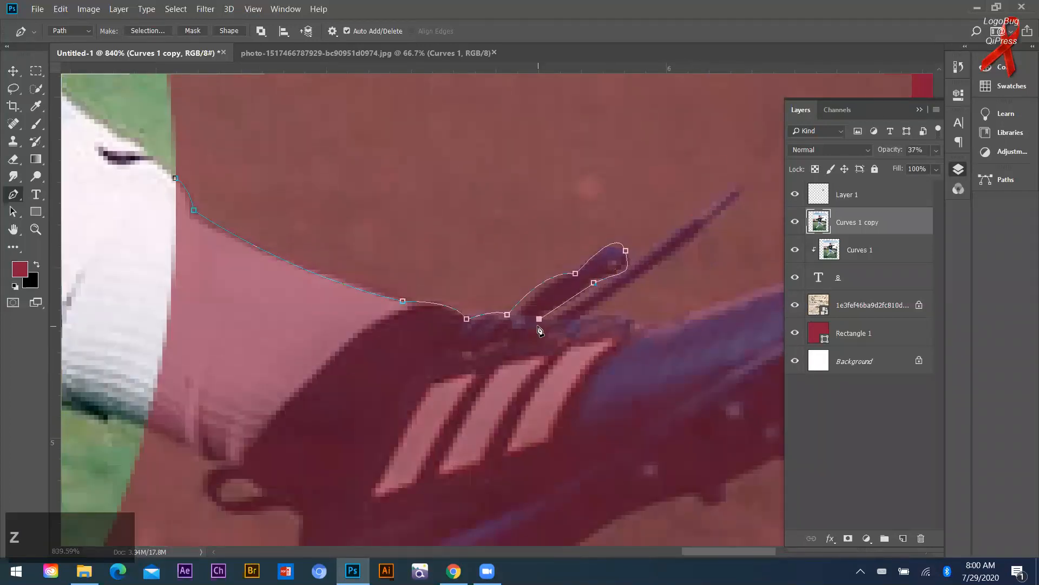
drag(571, 310, 584, 301)
drag(639, 264, 642, 258)
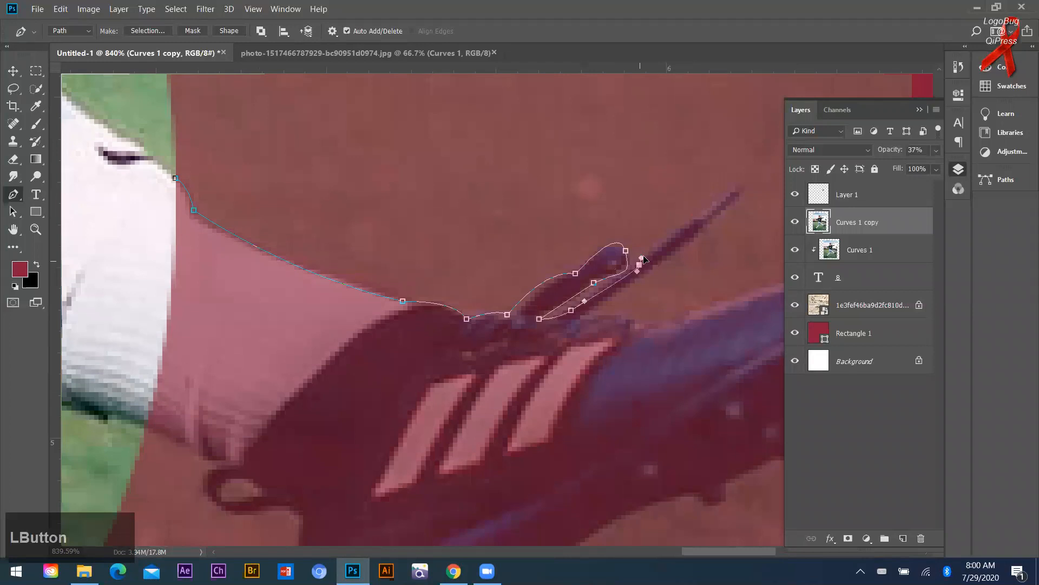
drag(731, 192, 739, 198)
drag(666, 260, 682, 250)
scroll(628, 308, down, 2)
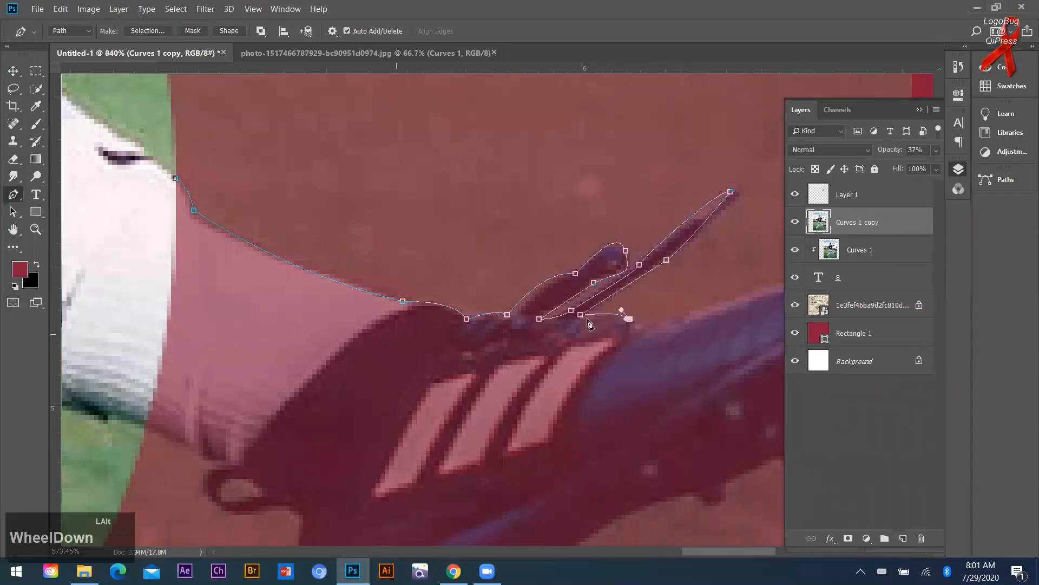
Continue the path along the top of the boot, around the toe and around the first stud.
click(563, 328)
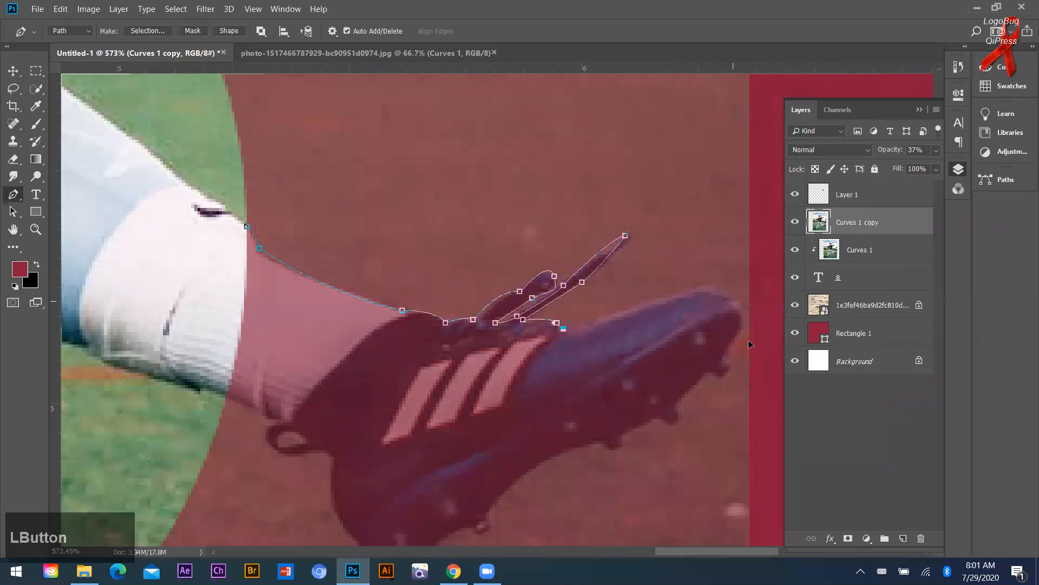
drag(734, 301, 743, 319)
click(722, 357)
click(731, 366)
click(719, 375)
click(709, 375)
Trace the next two studs along the front of the boot's sole.
click(675, 407)
click(682, 419)
click(672, 426)
click(657, 419)
click(622, 438)
click(622, 446)
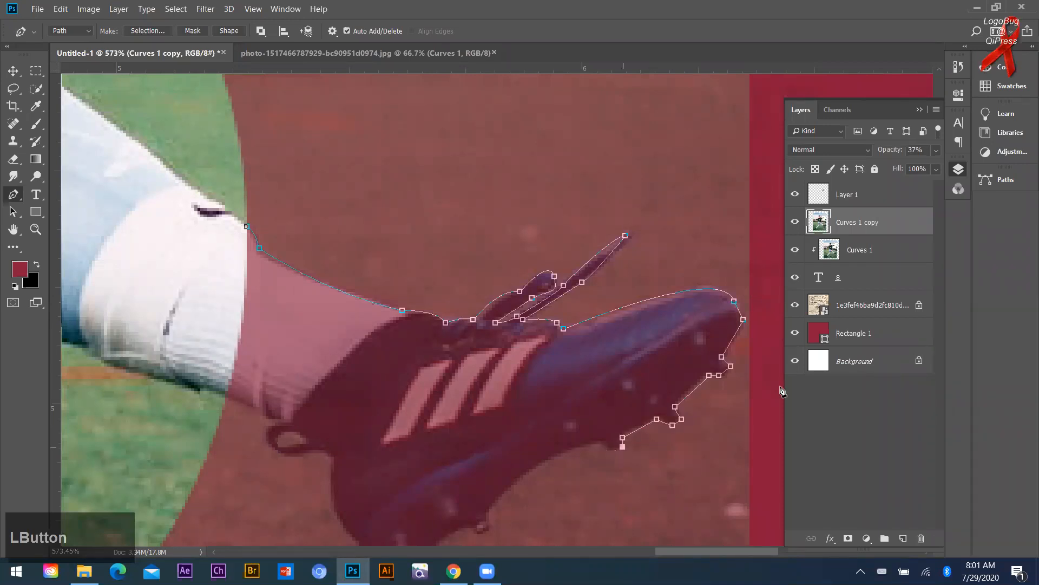
click(610, 450)
click(601, 443)
Curve the path along the sole's arch and trace around the first heel stud.
scroll(487, 441, down, 4)
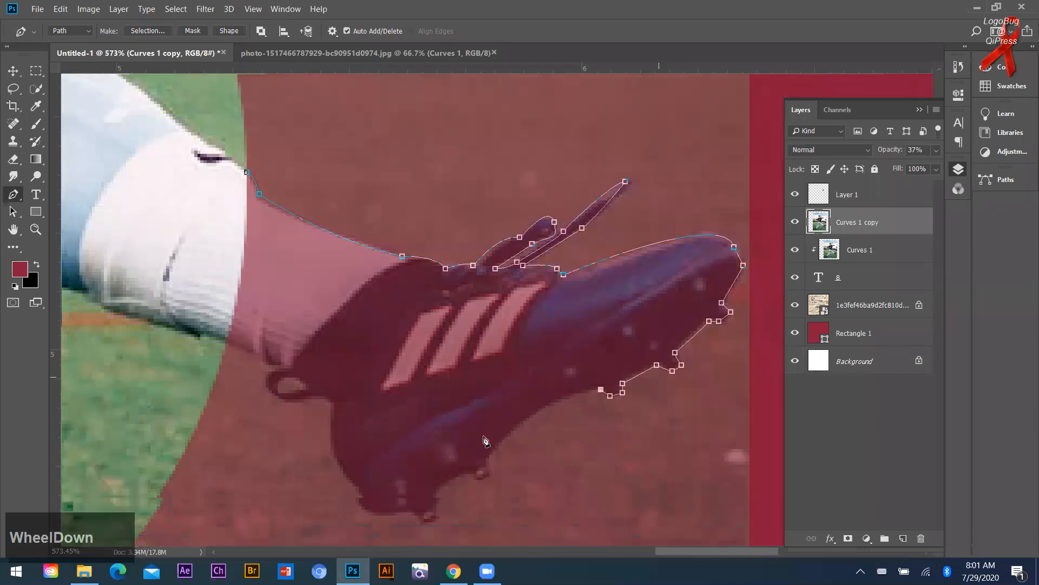
click(489, 457)
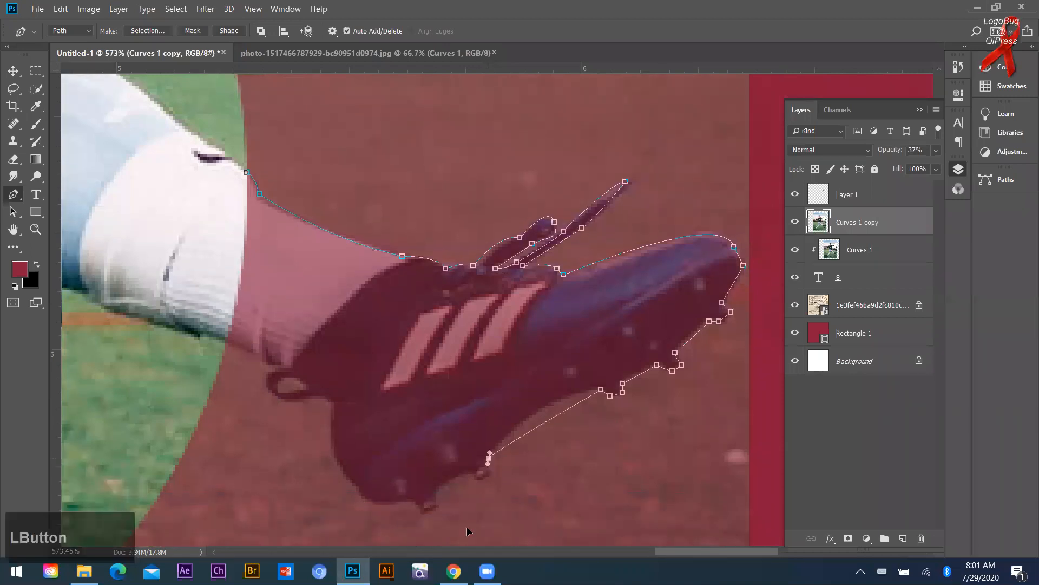
drag(452, 519, 452, 518)
alt+click(489, 459)
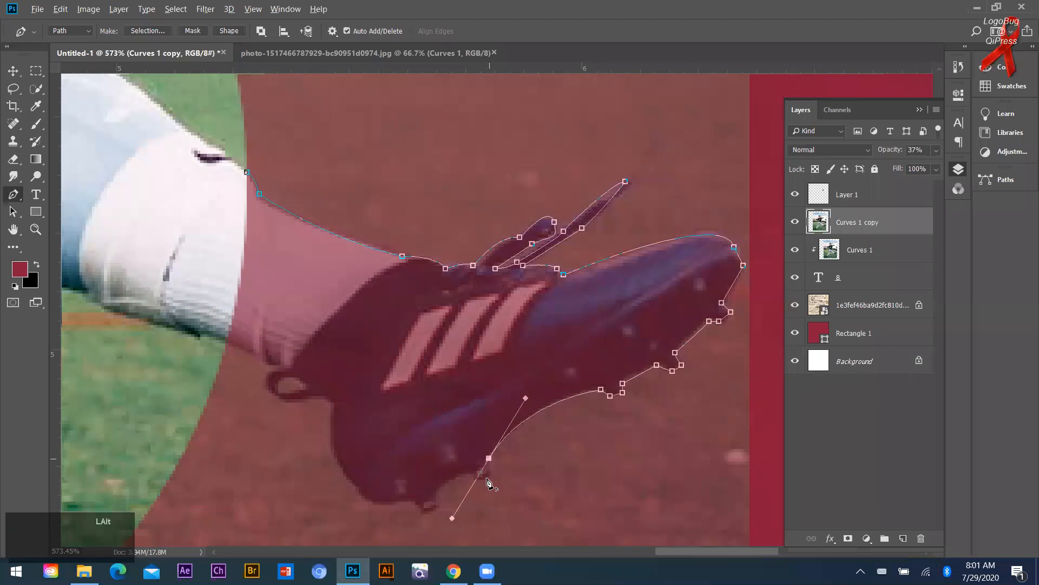
click(485, 476)
click(480, 480)
click(473, 473)
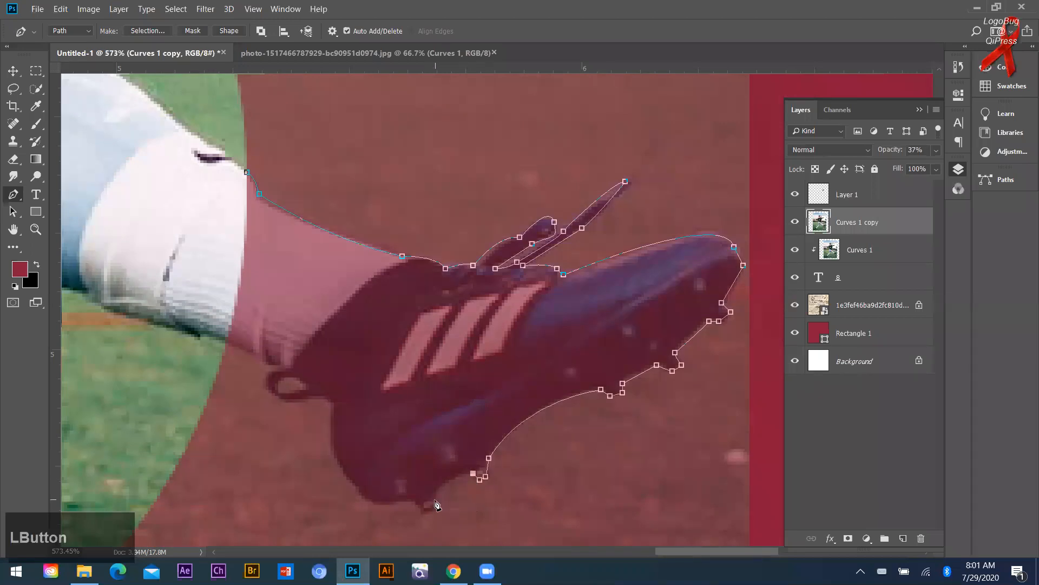
Trace around the rearmost stud and follow the curved heel up the back of the boot.
drag(433, 498, 421, 525)
click(438, 508)
drag(400, 501, 341, 457)
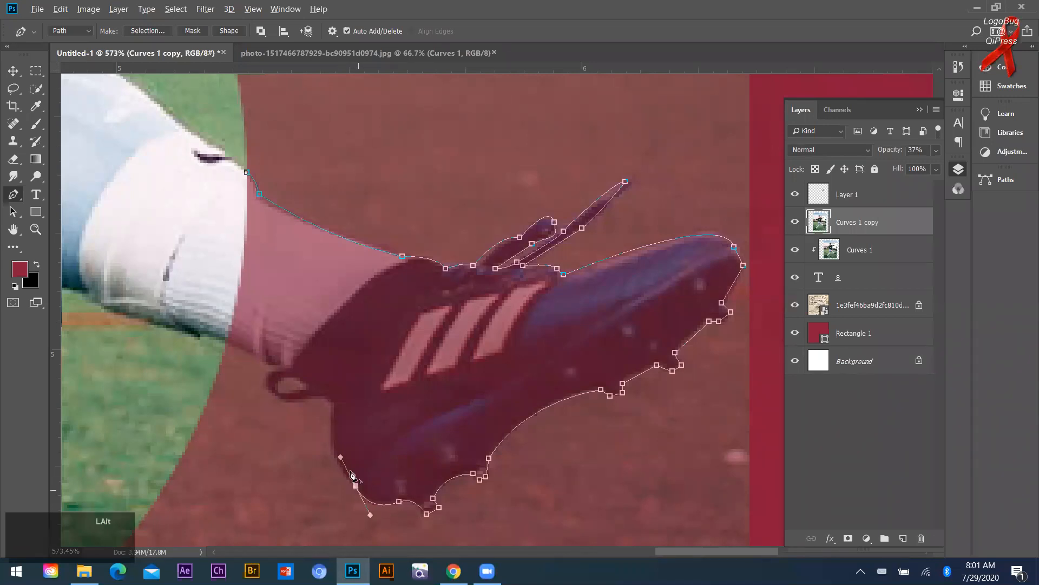
drag(330, 411, 333, 352)
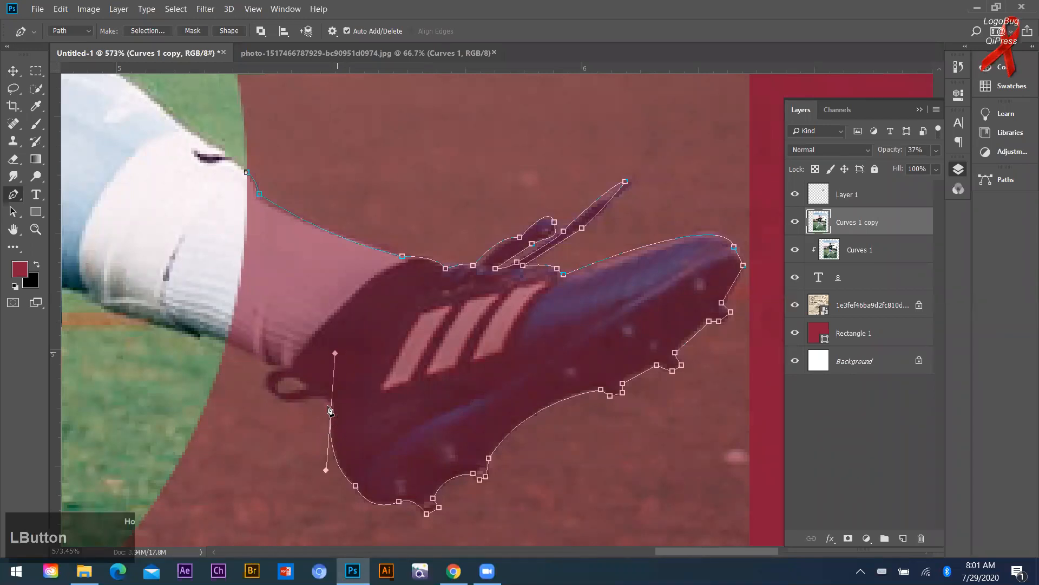
Trace the outer edge of the pull loop at the back of the boot up to the sock.
mouse_move(315, 396)
mouse_down()
mouse_move(325, 399)
mouse_move(306, 394)
mouse_move(317, 402)
mouse_up()
alt+click(316, 398)
drag(269, 392, 251, 374)
alt+click(268, 392)
drag(278, 370, 295, 369)
alt+click(278, 371)
click(284, 368)
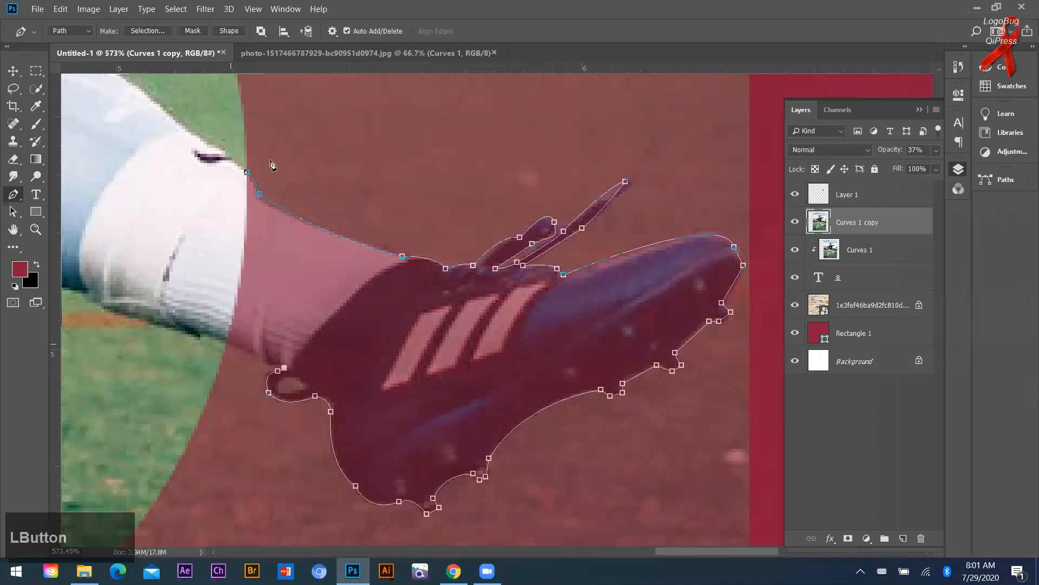
Close the path at its starting point and curve the closing segment along the edge of the 8.
click(247, 172)
drag(209, 40, 232, 105)
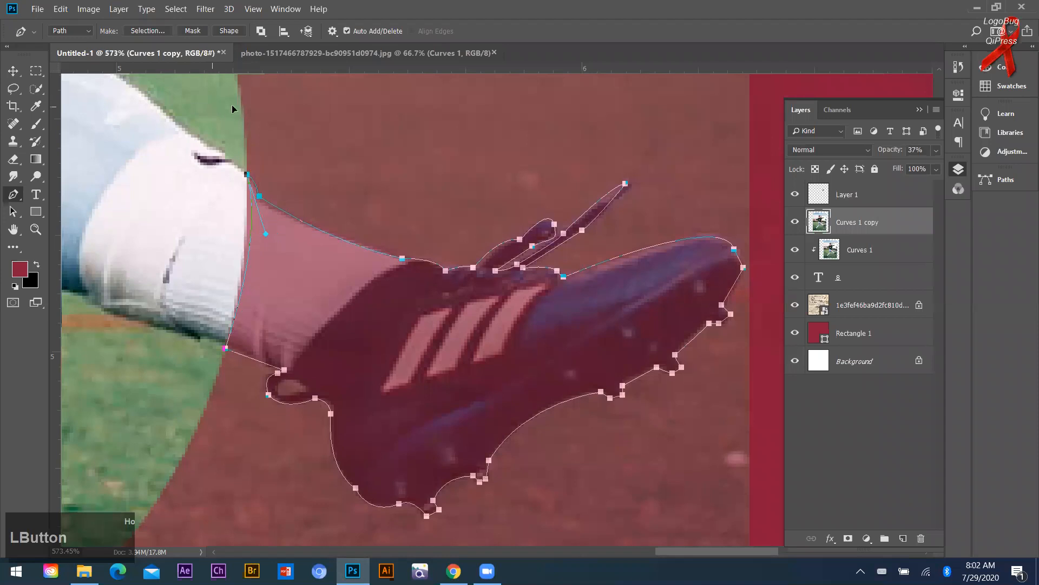
drag(249, 66, 199, 180)
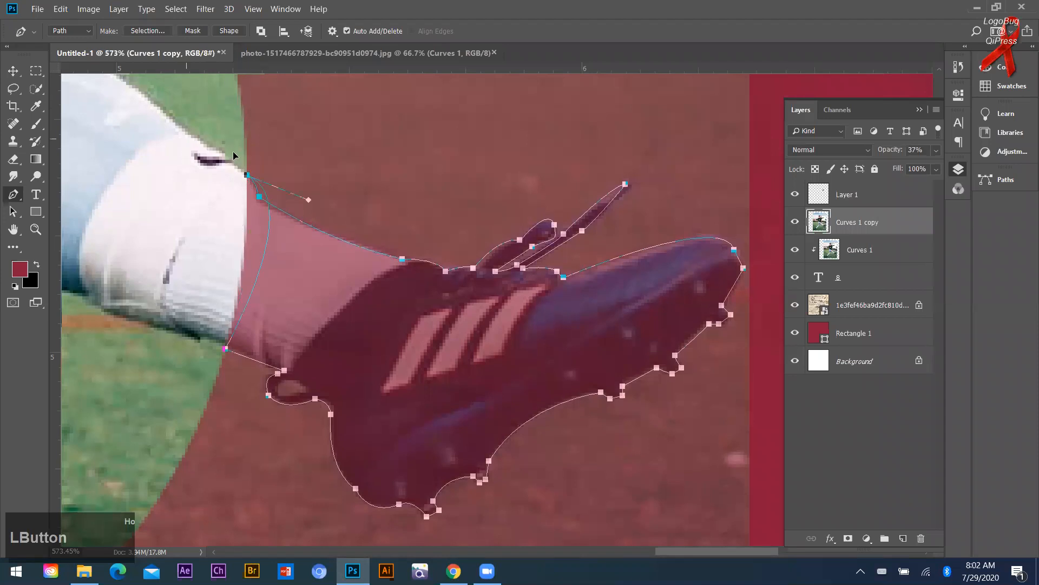
drag(233, 145, 240, 106)
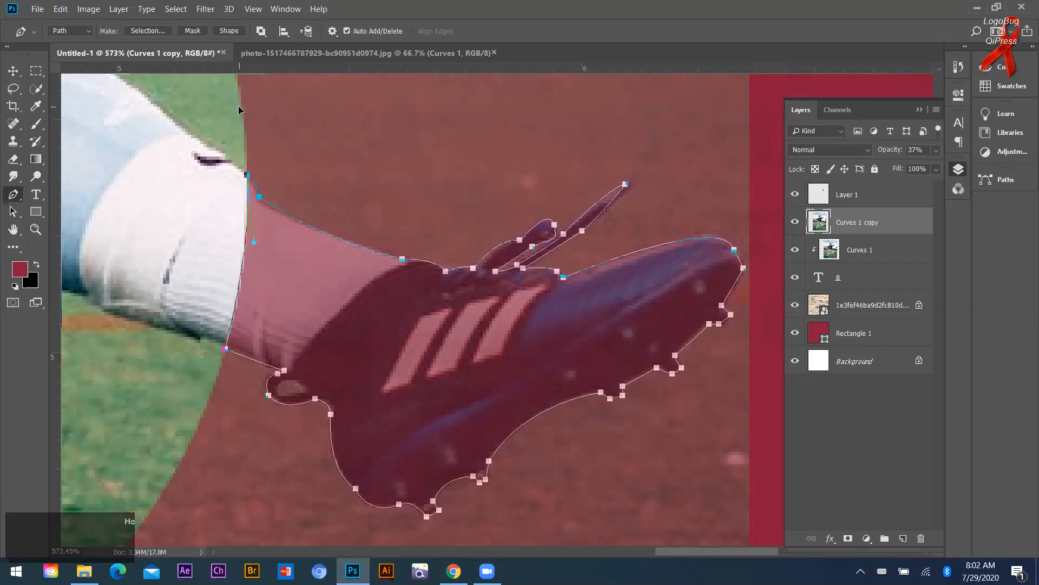
Trace the opening inside the boot's pull loop as a separate subpath.
scroll(318, 406, down, 1)
scroll(301, 347, up, 1)
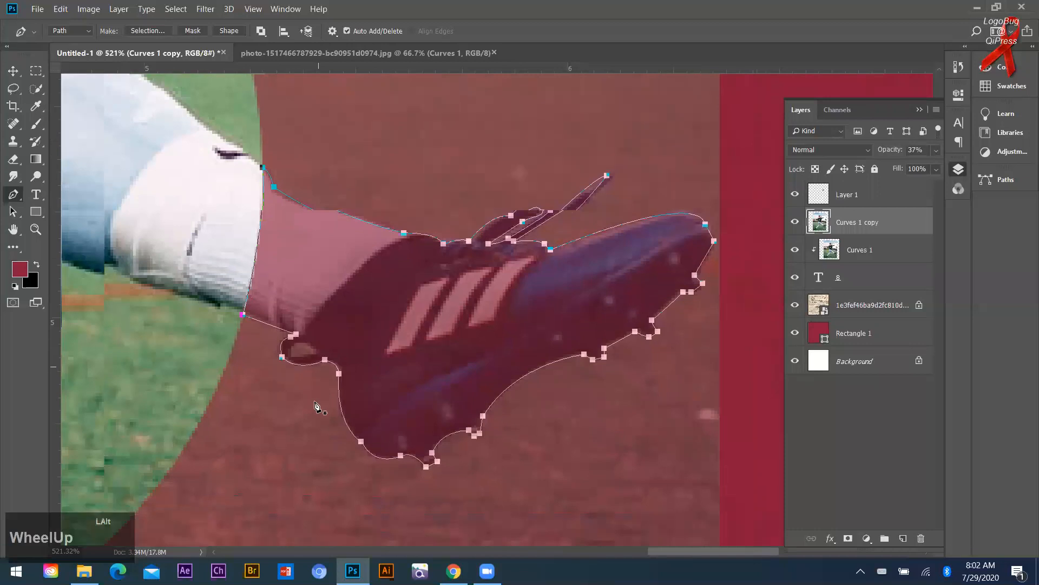
scroll(299, 338, up, 4)
drag(312, 326, 338, 345)
alt+click(312, 325)
click(328, 354)
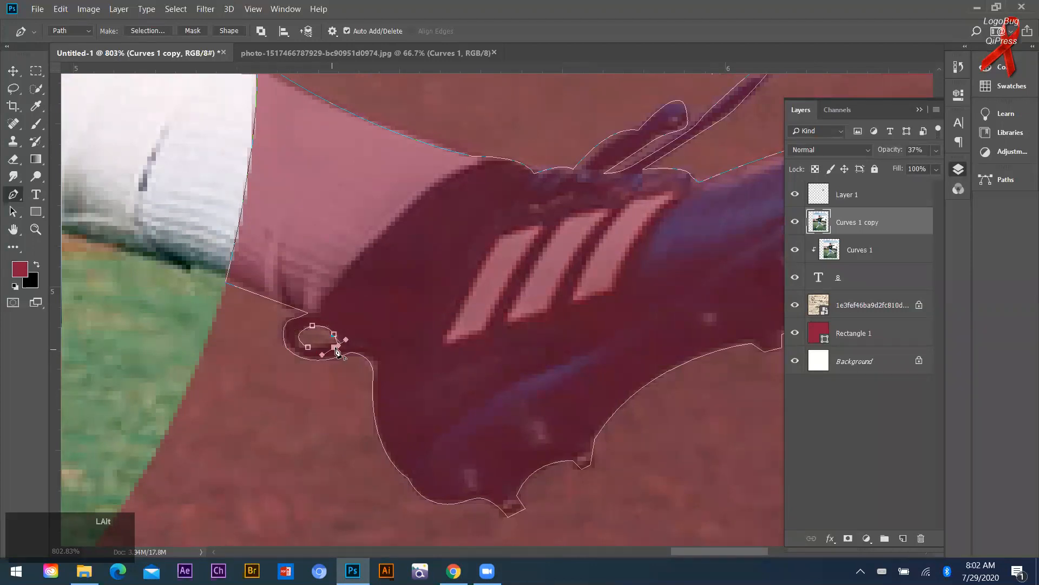
click(308, 347)
Convert the boot path to a selection and copy that area of the faded photo copy to a new layer.
scroll(308, 347, down, 3)
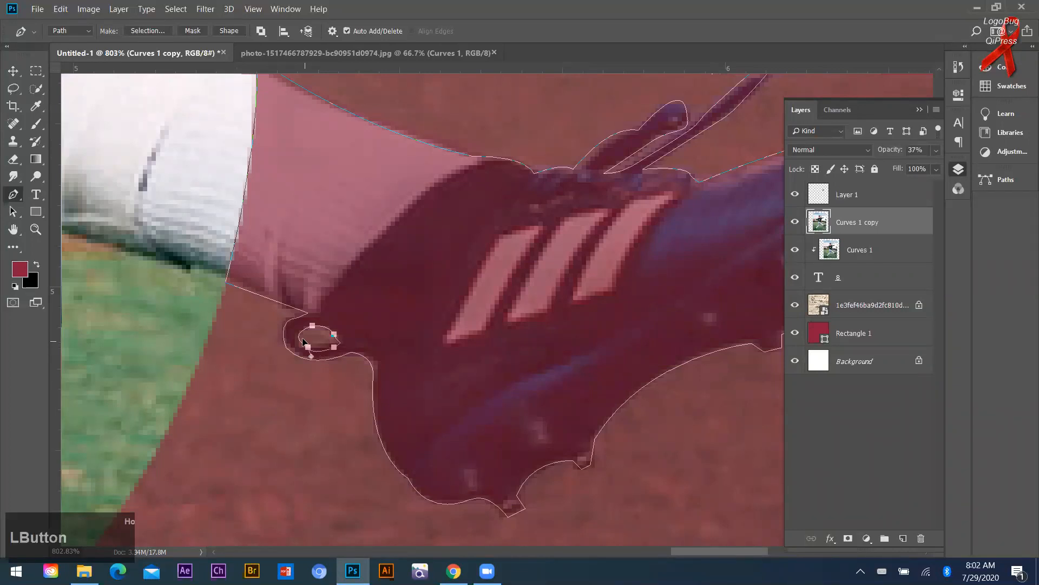
scroll(346, 314, down, 3)
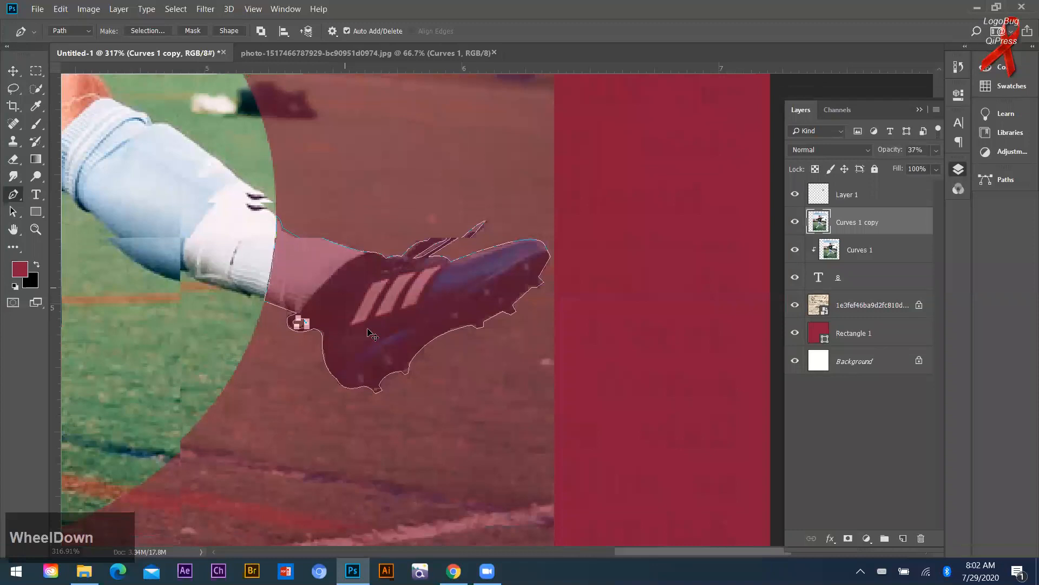
key(v)
scroll(368, 333, down, 1)
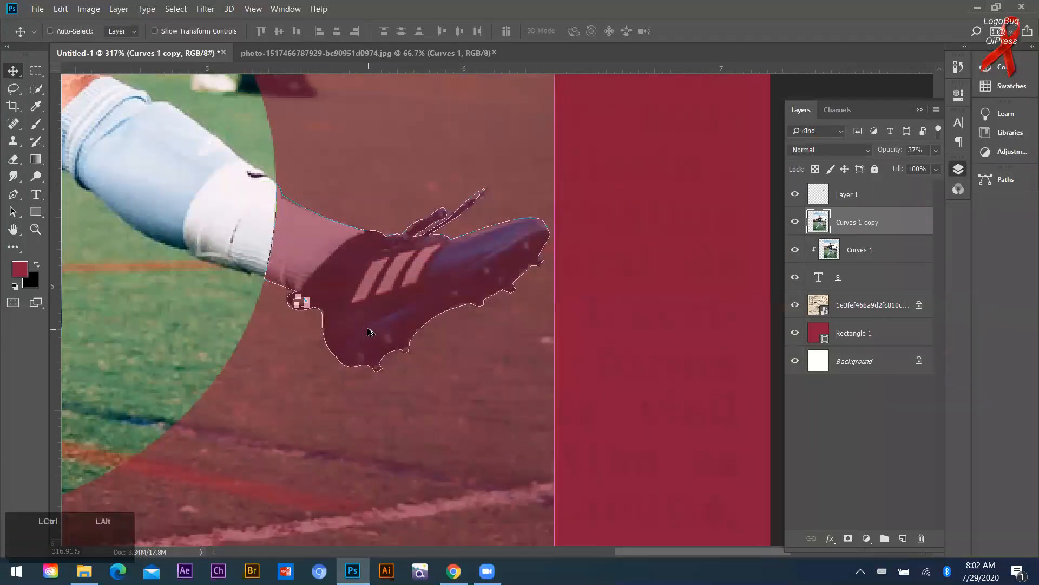
key(ctrl+Return)
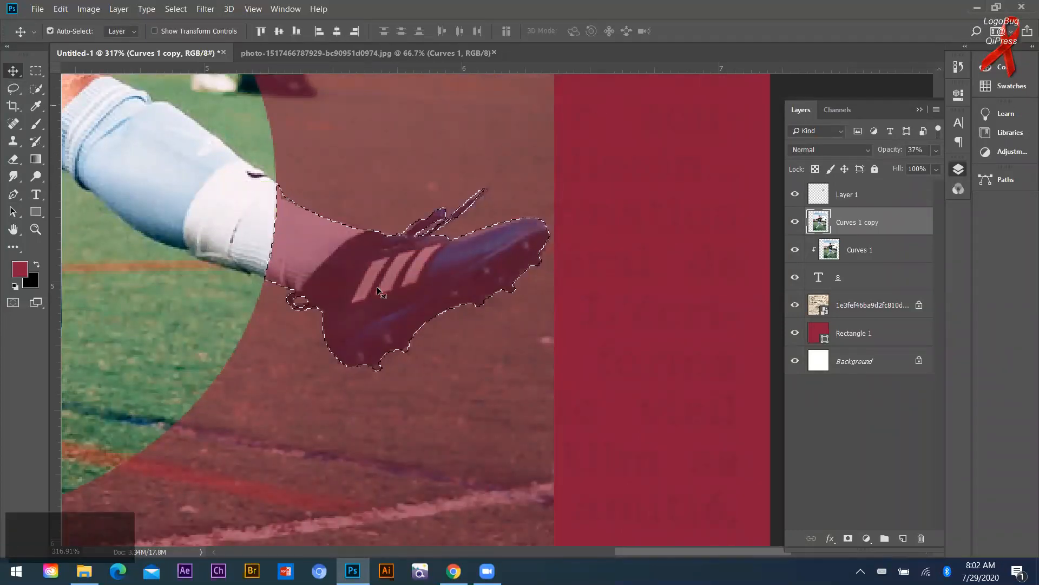
key(ctrl+j)
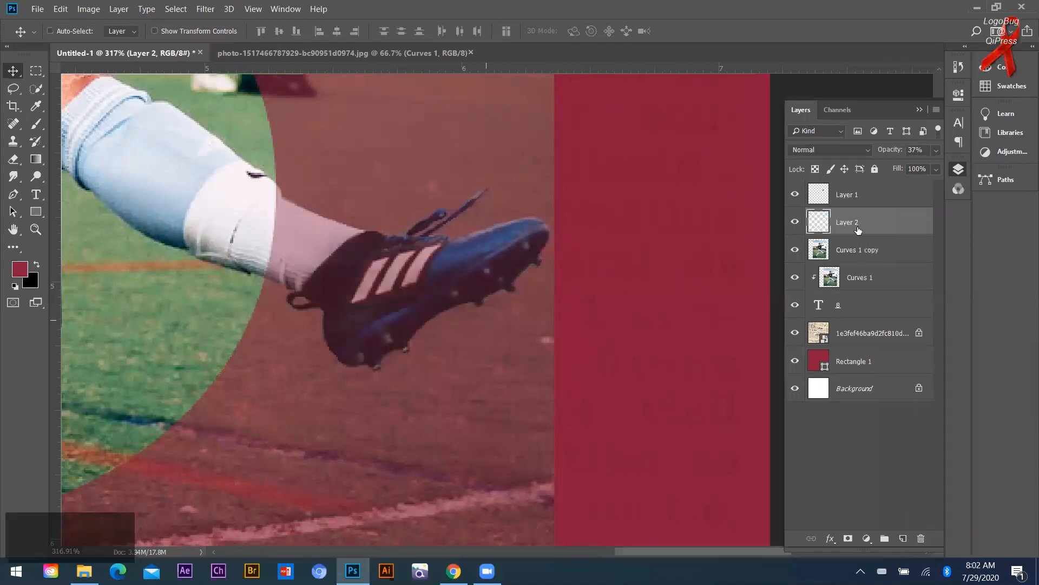
Hide the faded full-photo copy so only the arm and boot cutouts extend beyond the 8.
scroll(642, 327, down, 2)
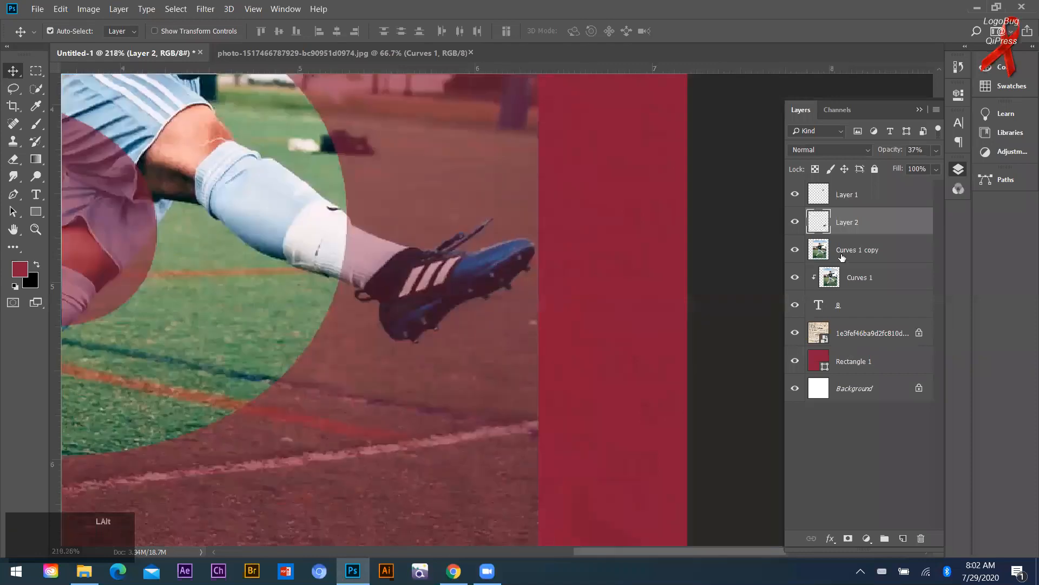
click(794, 252)
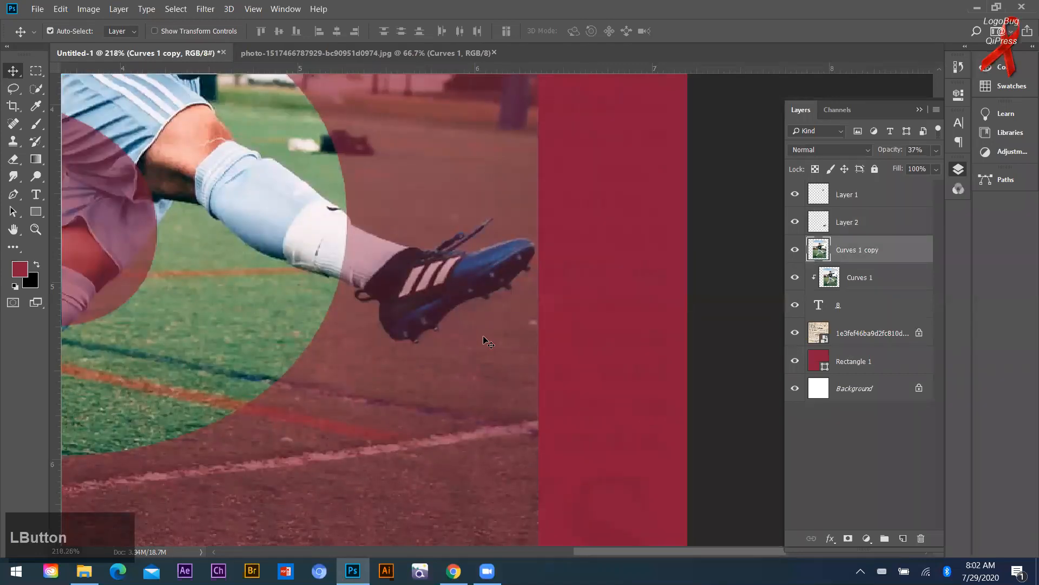
key(ctrl+comma)
scroll(483, 340, down, 2)
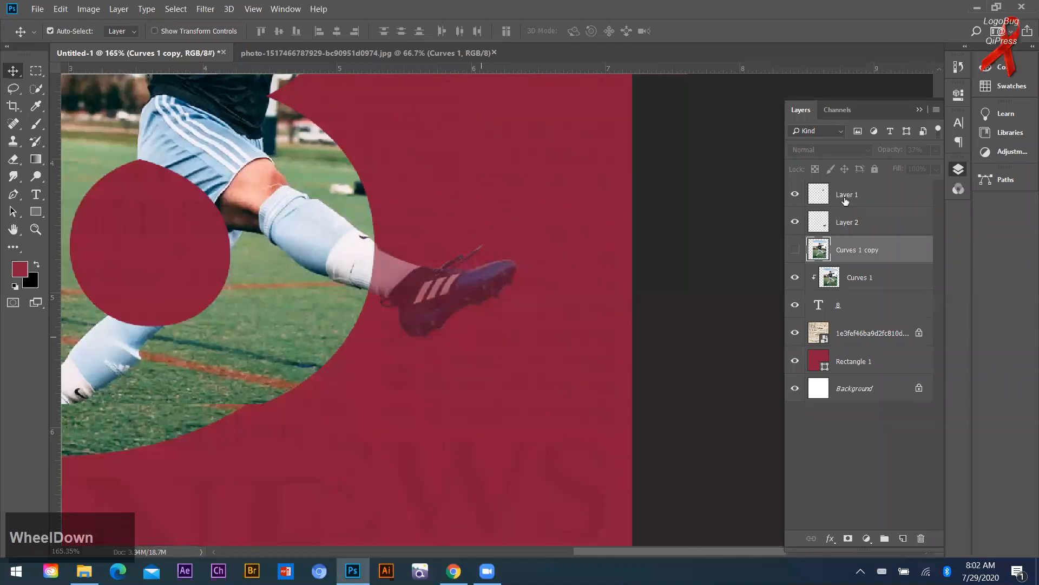
Select both the arm and boot cutout layers and set their opacity to 100%.
click(845, 200)
scroll(395, 318, up, 1)
scroll(433, 357, down, 1)
scroll(524, 357, down, 1)
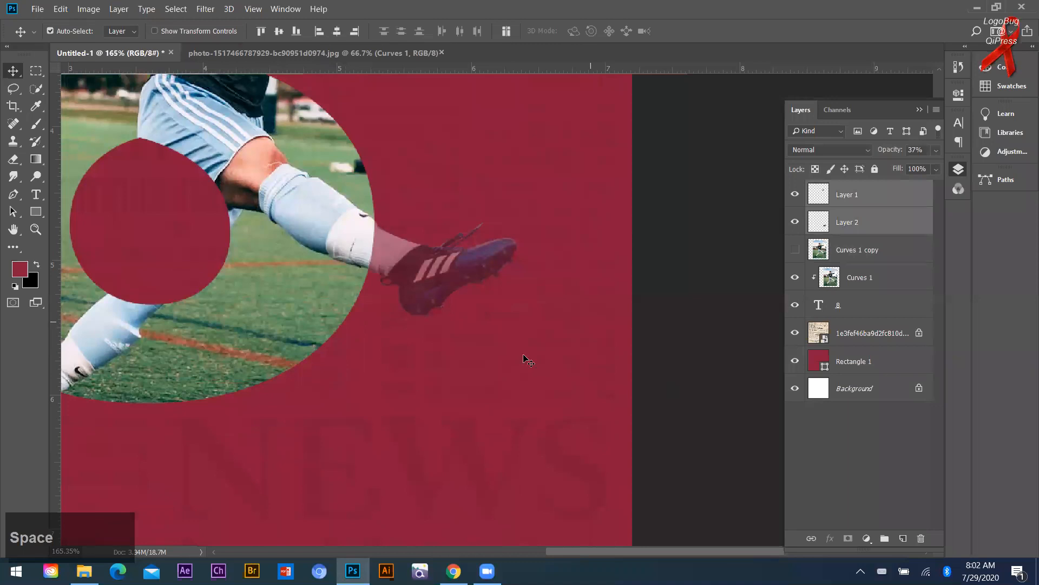
scroll(528, 360, down, 1)
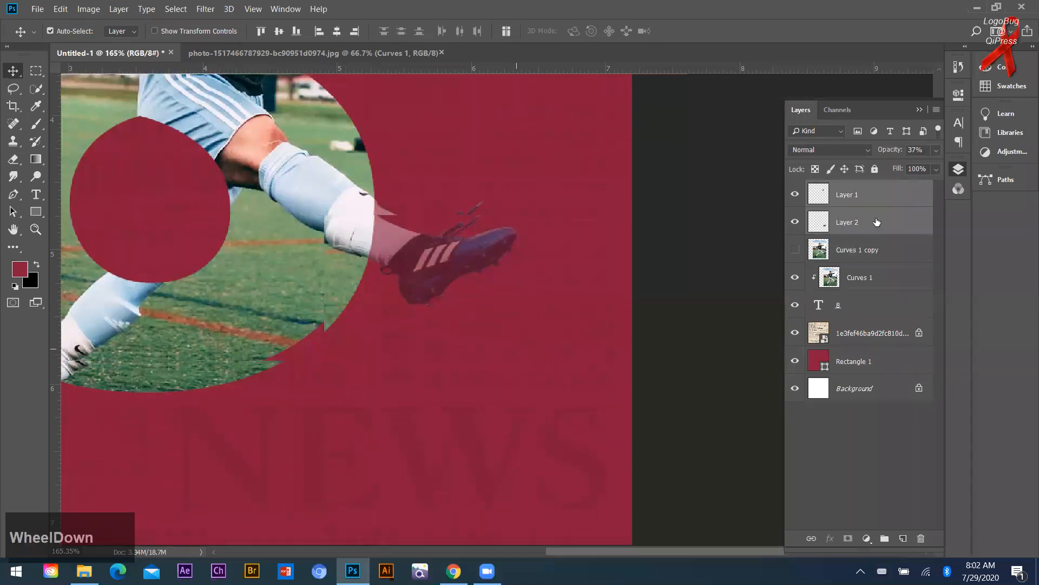
scroll(854, 221, up, 2)
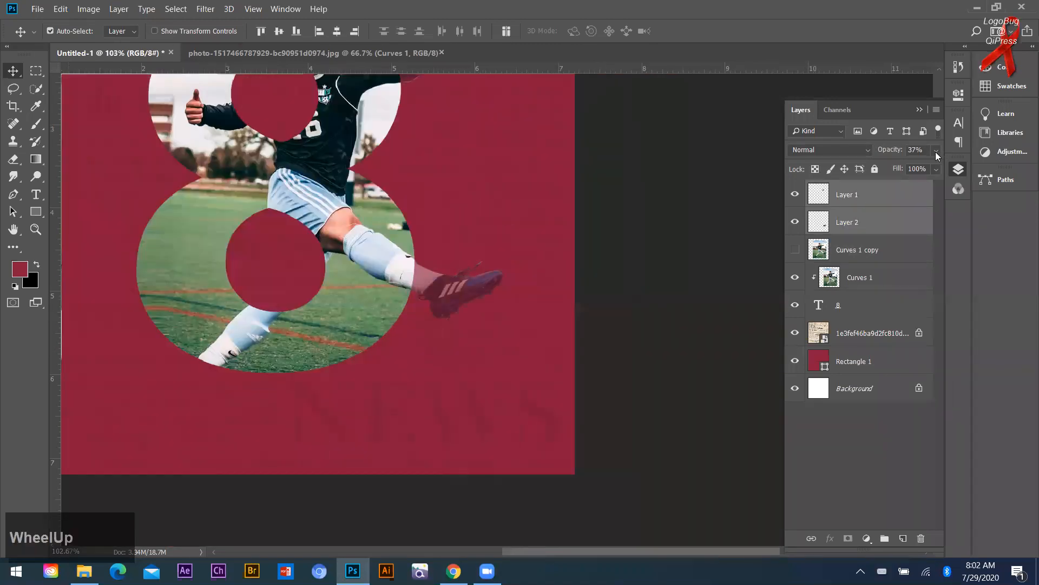
click(616, 306)
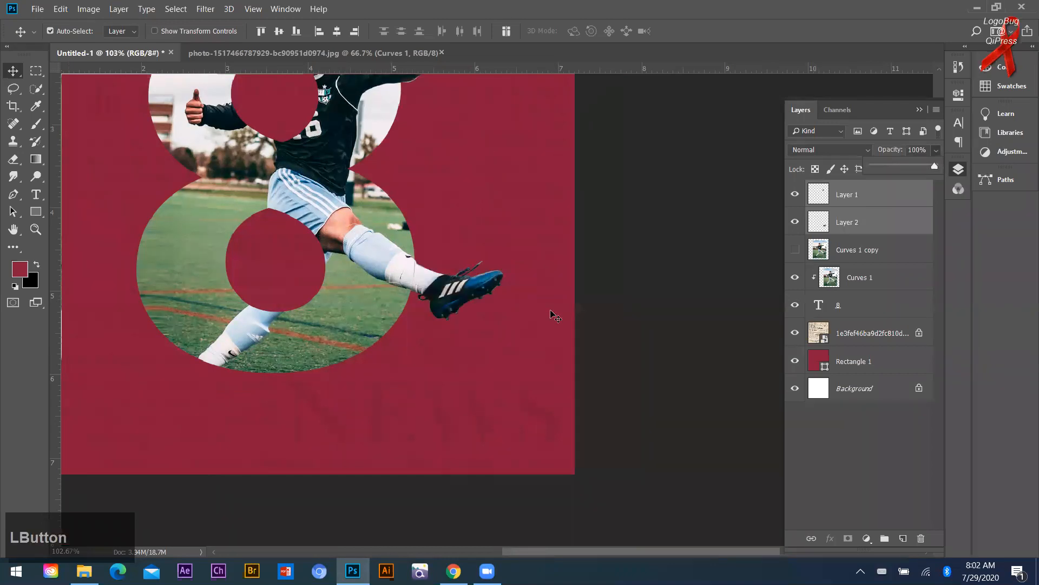
Make the arm cutout layer active on its own and activate the Pen tool.
scroll(493, 379, up, 1)
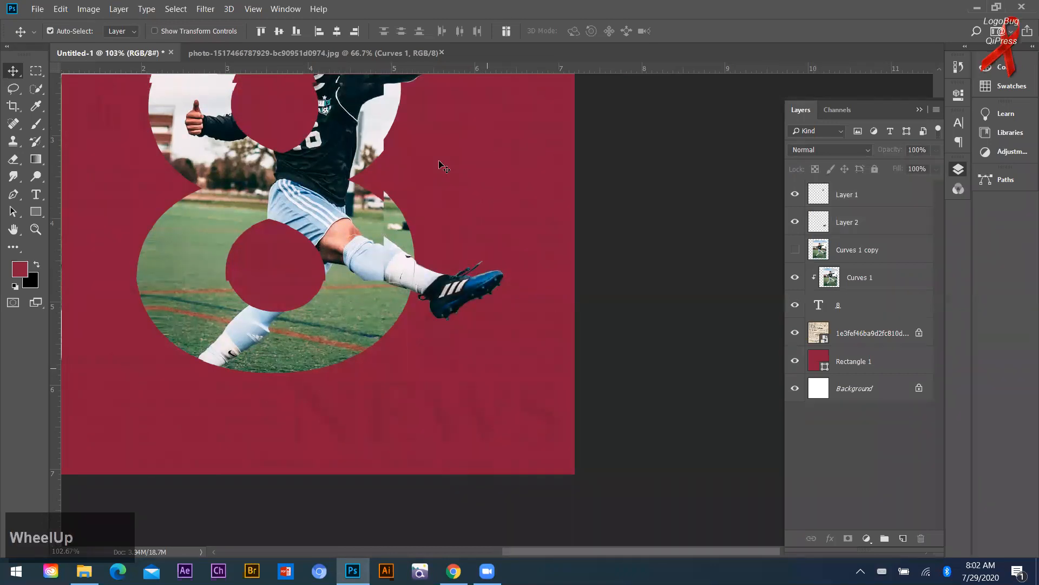
scroll(439, 159, up, 2)
scroll(436, 118, up, 3)
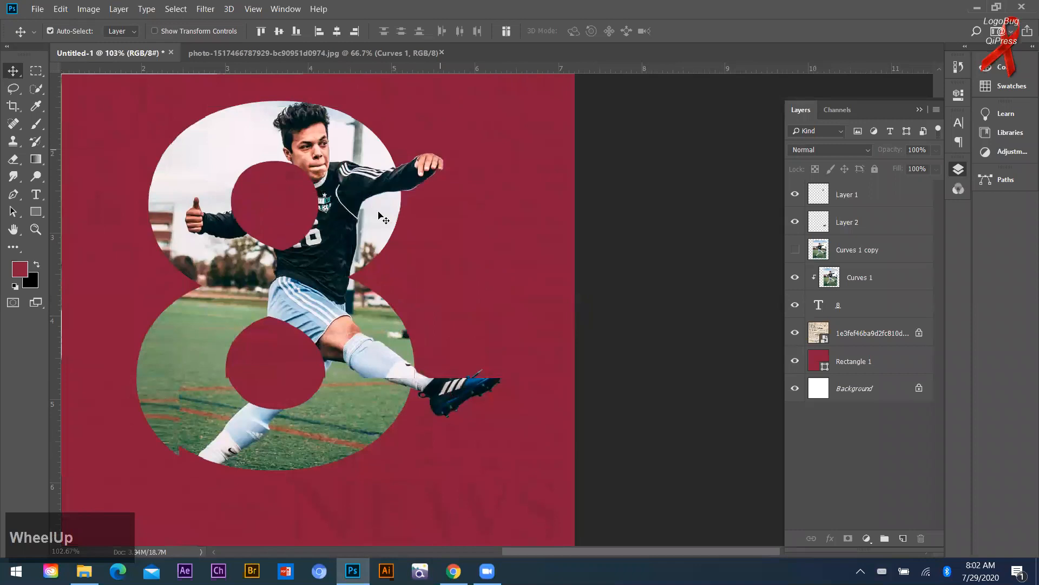
click(427, 232)
scroll(428, 231, up, 3)
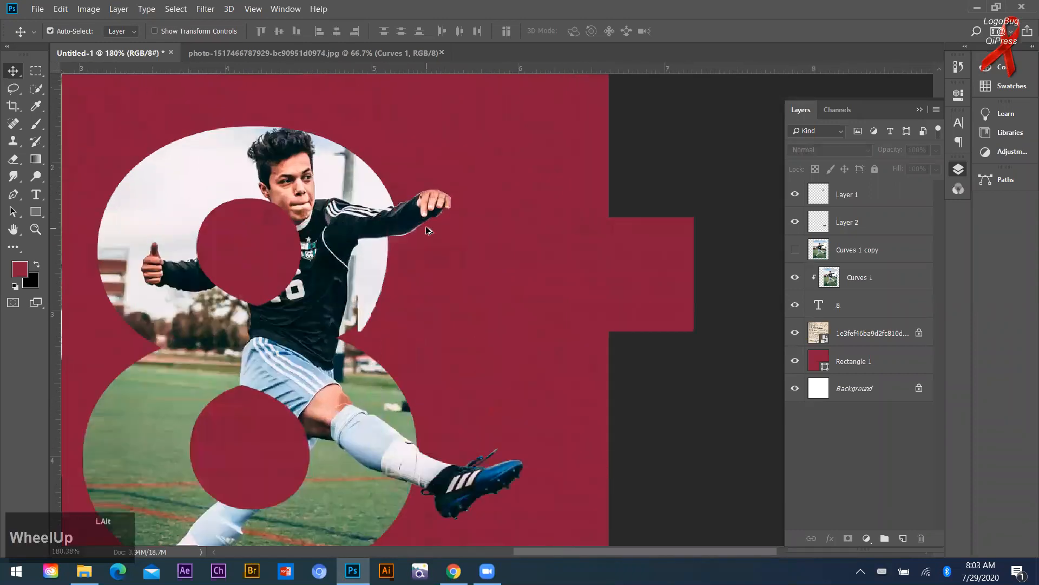
scroll(401, 221, up, 2)
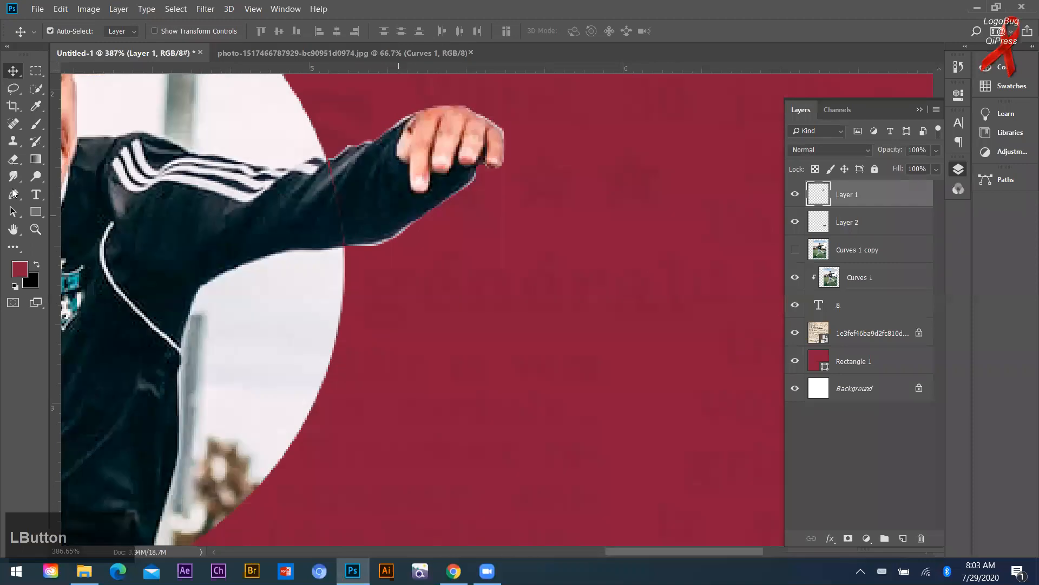
click(14, 193)
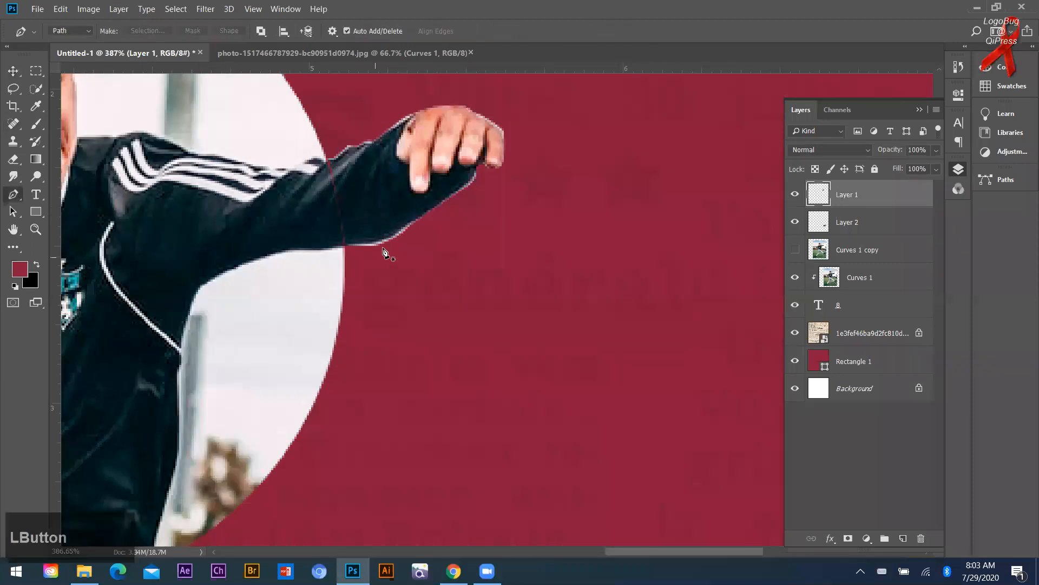
scroll(383, 253, up, 1)
drag(369, 244, 377, 242)
drag(430, 207, 430, 223)
drag(368, 272, 349, 257)
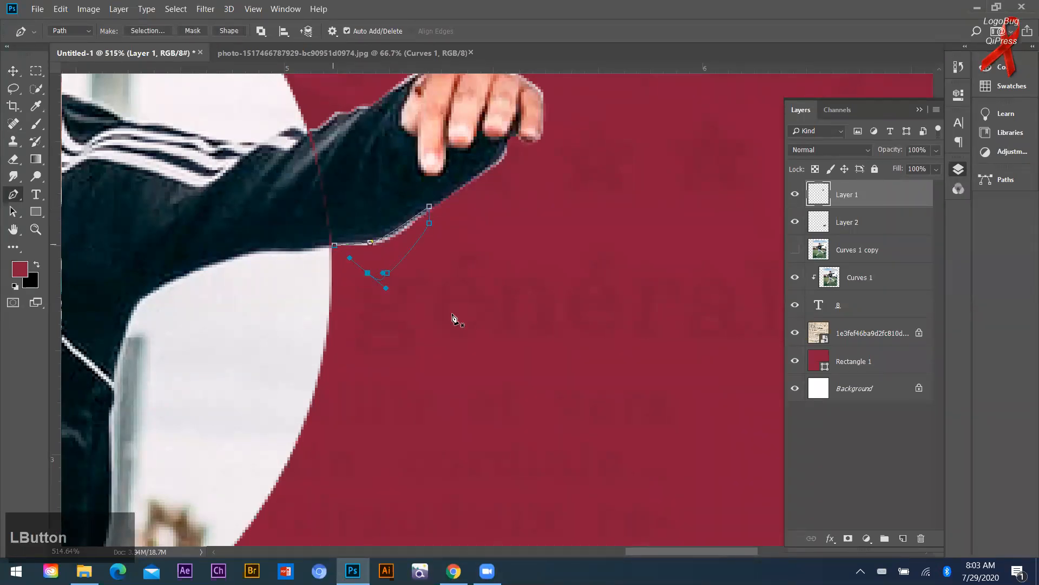
key(Delete)
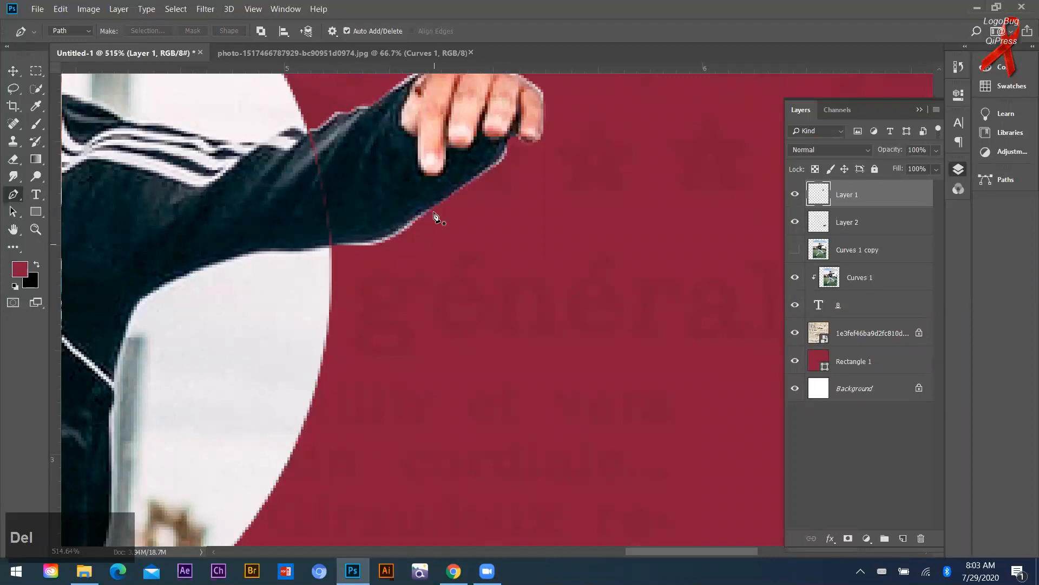
Trace the light fringe under the sleeve beside the 8's edge with the Pen tool and delete the enclosed pixels.
scroll(328, 241, up, 2)
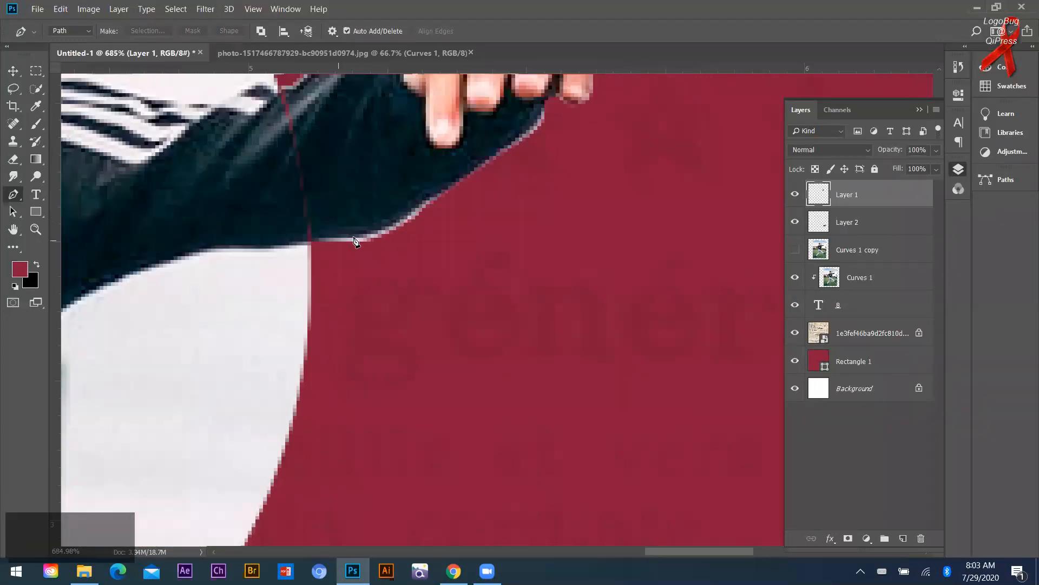
drag(343, 238, 365, 237)
mouse_move(421, 207)
mouse_down()
mouse_move(431, 194)
mouse_move(430, 209)
mouse_up()
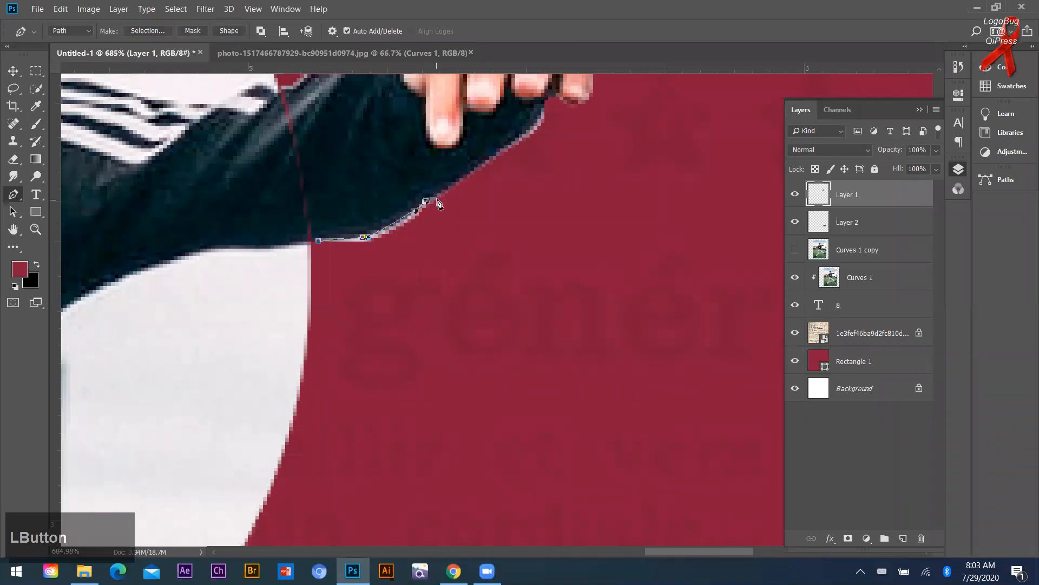
click(320, 242)
key(Return)
key(Delete)
key(d)
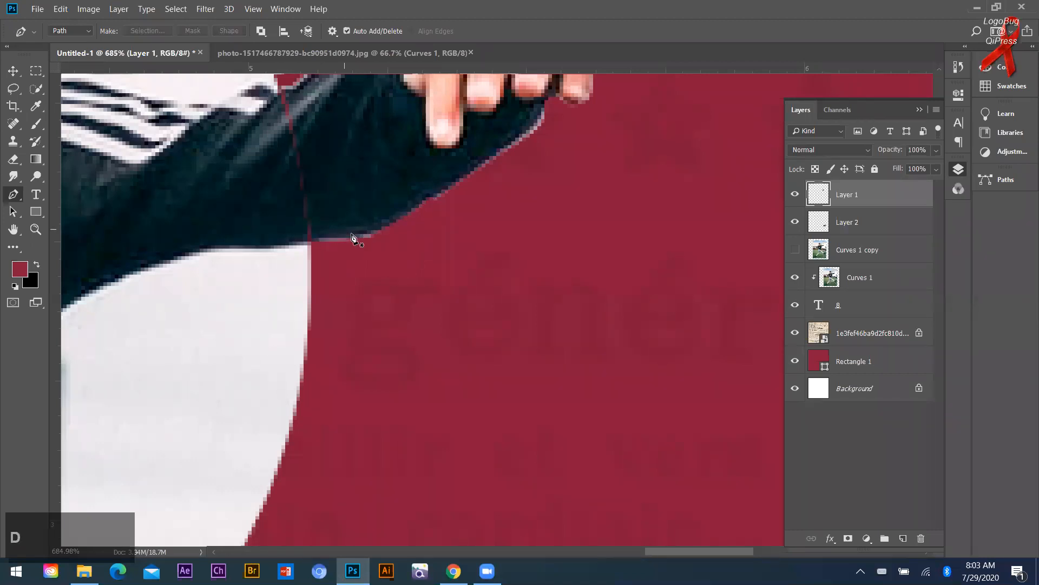
Outline the light fringe below the cuff with a closed path, convert it to a selection and delete its pixels.
scroll(543, 192, down, 1)
scroll(543, 192, up, 1)
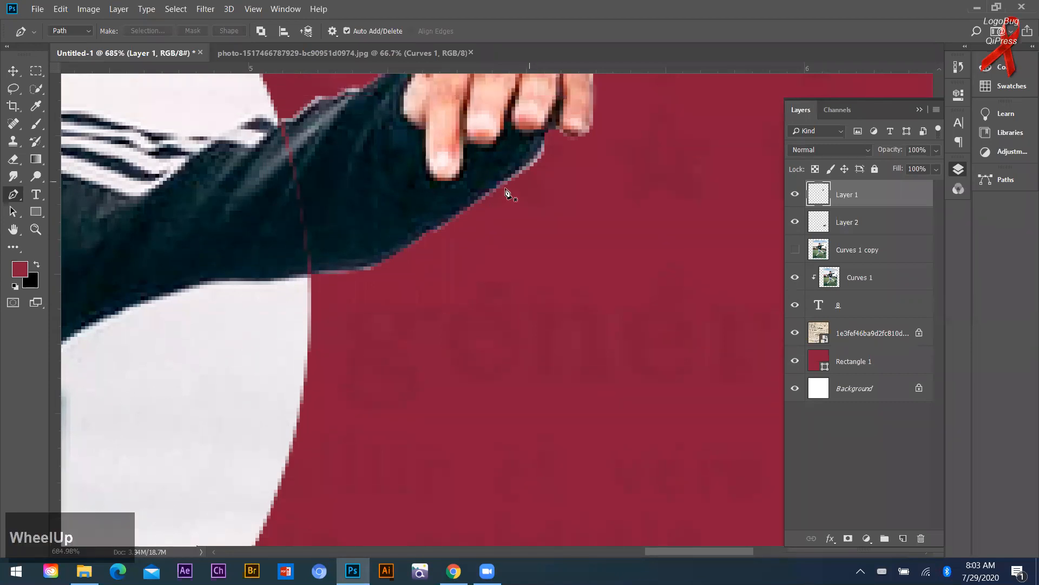
scroll(504, 217, up, 1)
scroll(504, 234, up, 1)
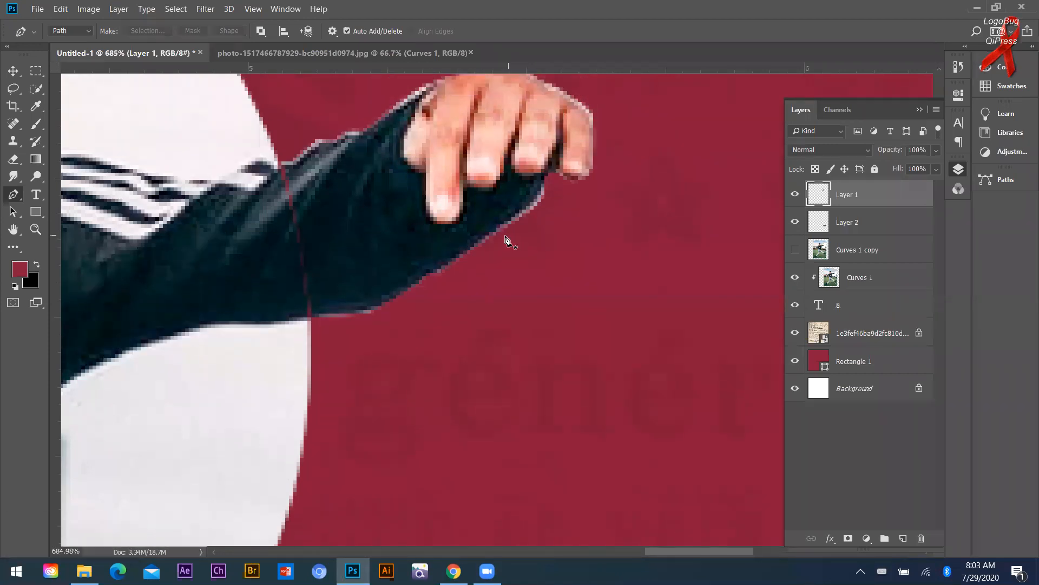
click(541, 191)
click(552, 198)
drag(567, 216, 567, 224)
drag(526, 254, 512, 253)
click(489, 246)
click(492, 236)
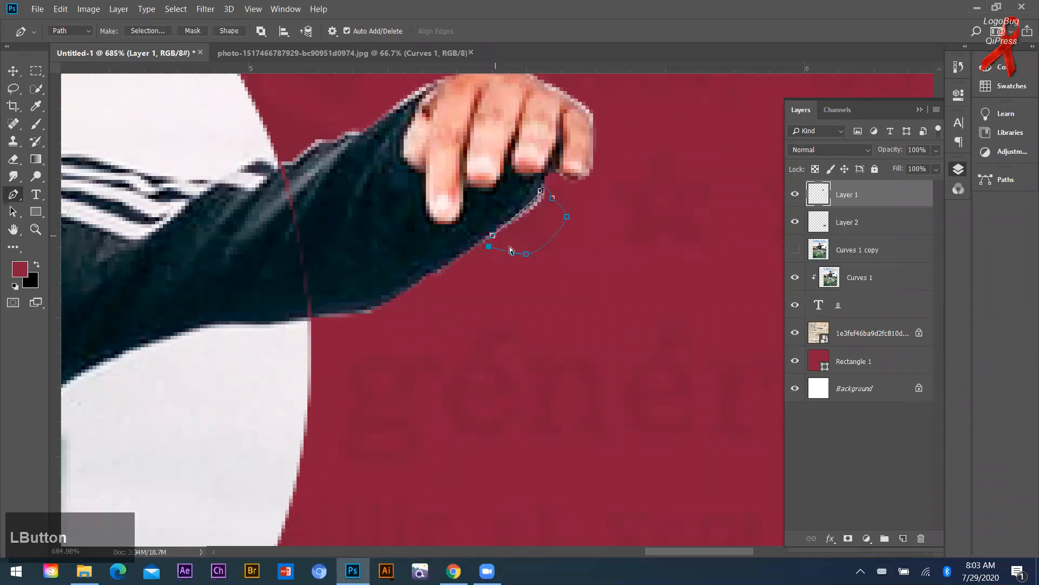
key(BackSpace)
key(BackSpace)
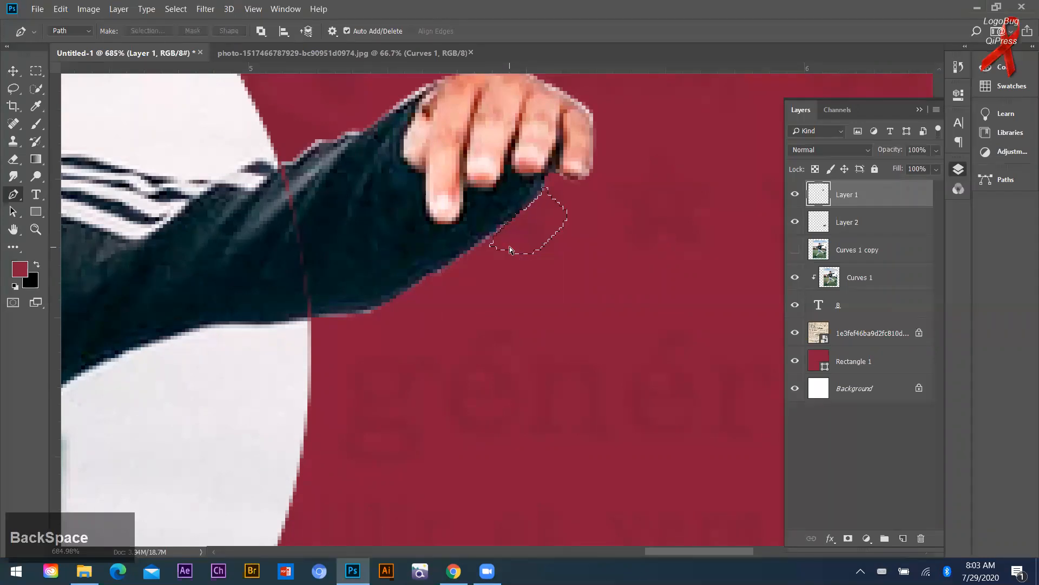
Nudge the boot cutout to the left with the Move tool to line it up with the leg inside the 8.
scroll(589, 389, down, 5)
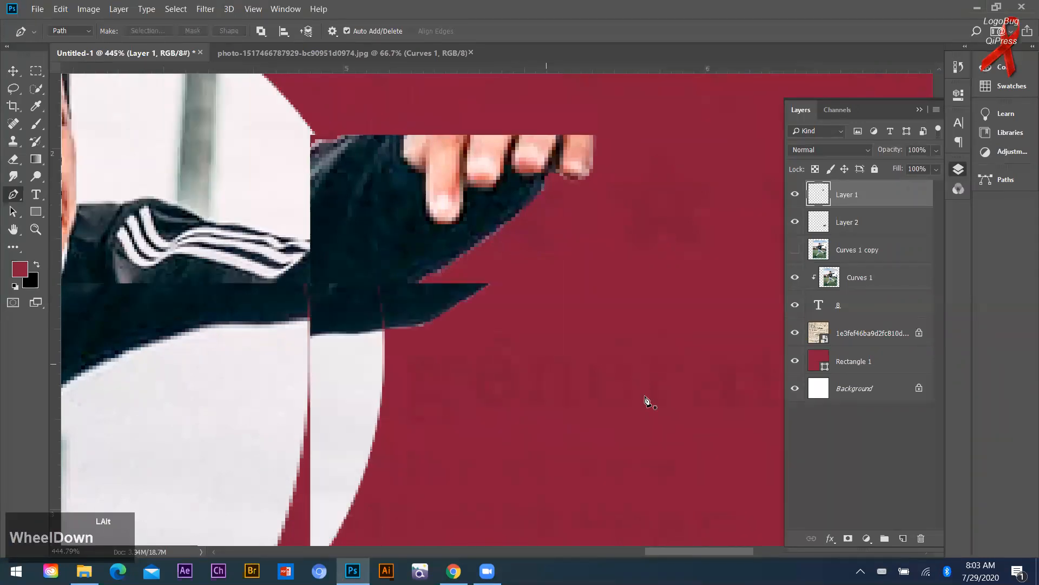
scroll(628, 391, down, 6)
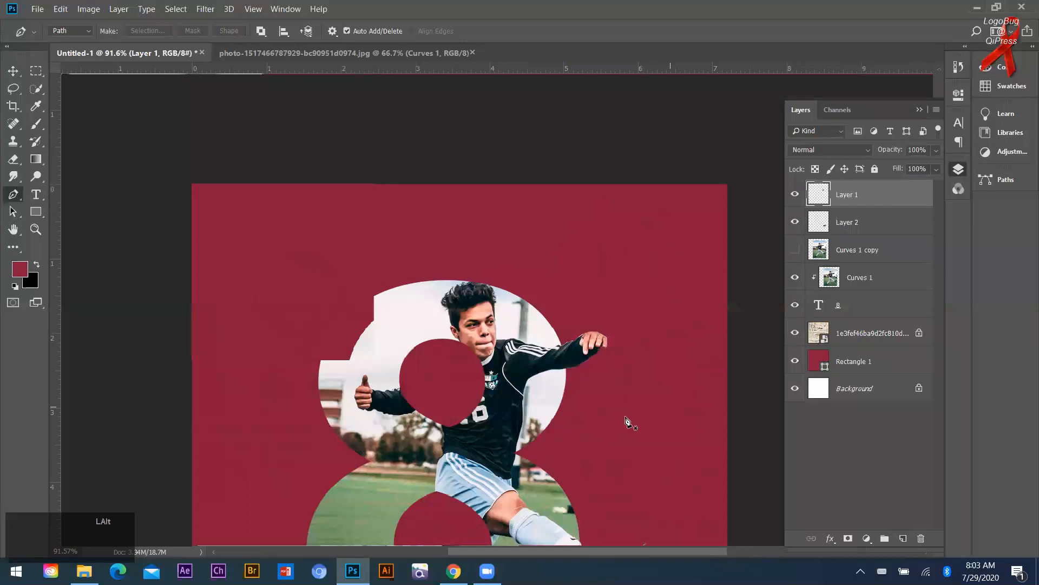
click(13, 72)
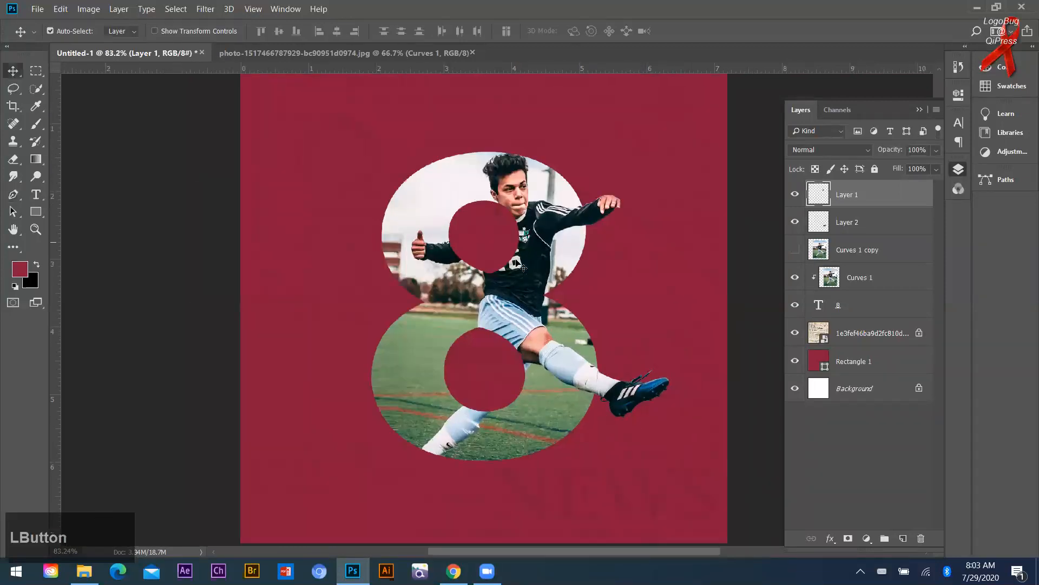
click(522, 266)
scroll(311, 258, up, 2)
scroll(494, 247, up, 1)
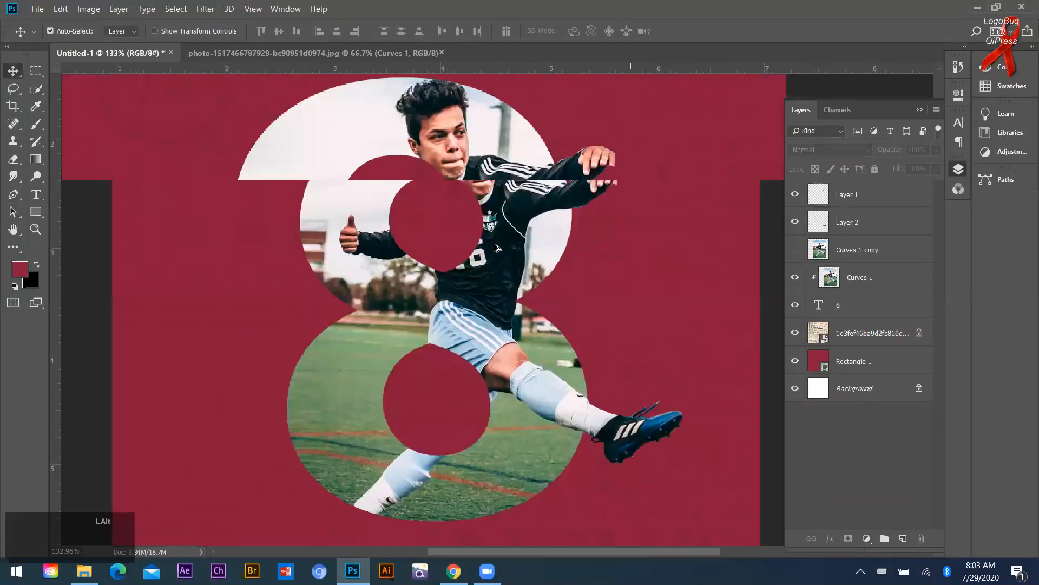
scroll(553, 429, up, 1)
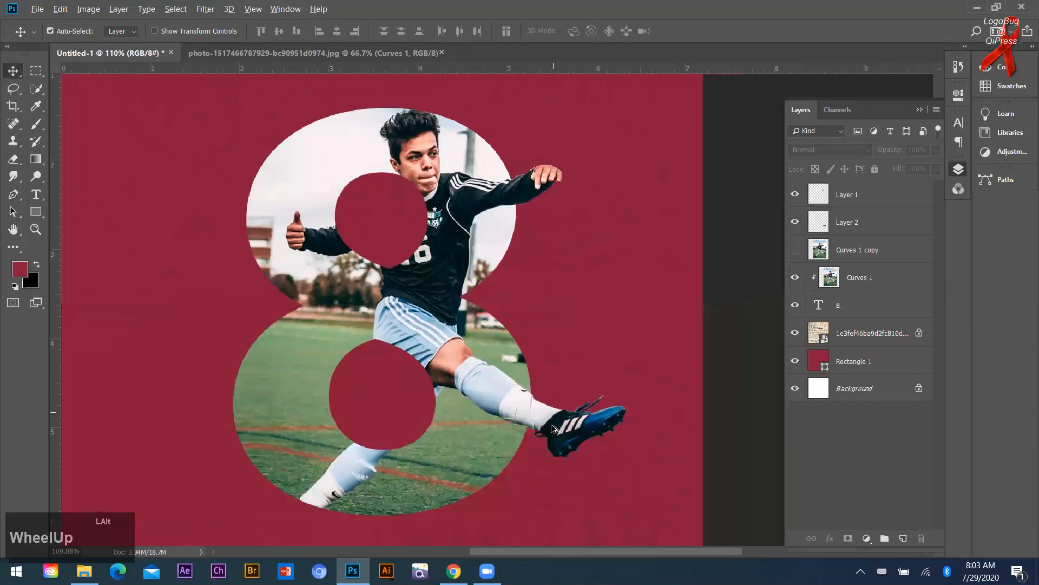
scroll(553, 428, up, 2)
click(553, 429)
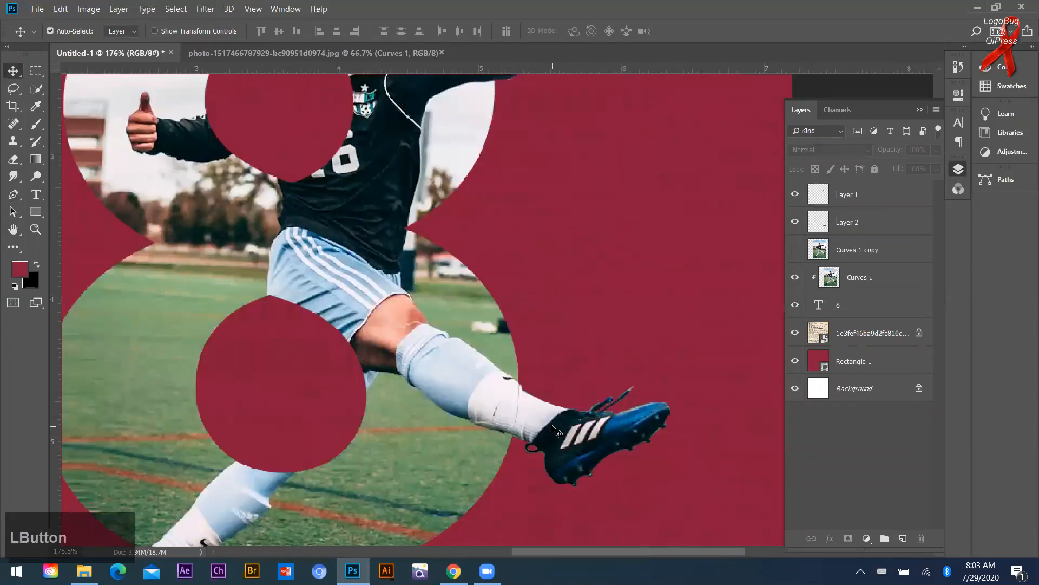
key(Left)
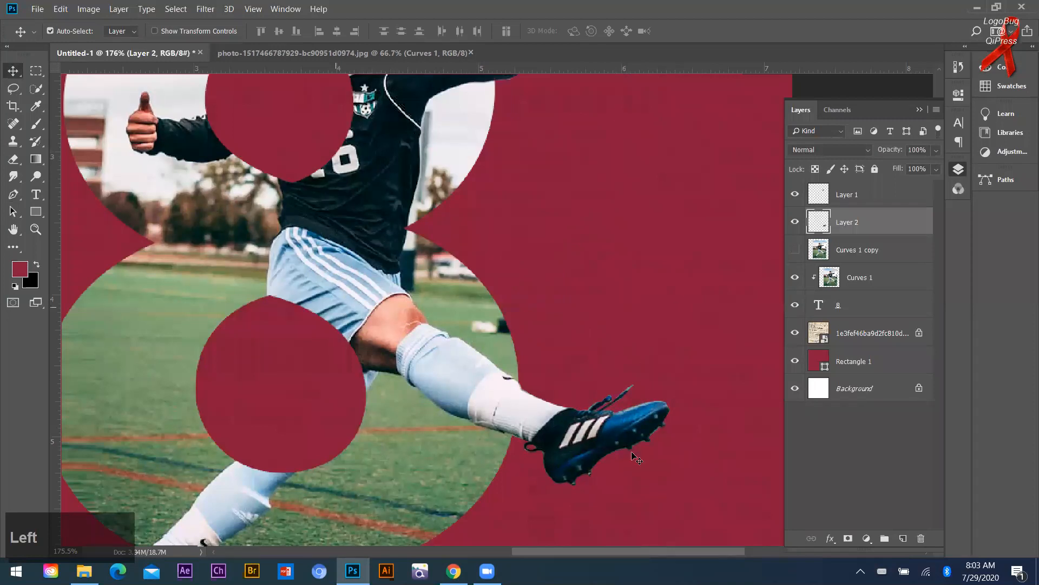
scroll(637, 458, down, 3)
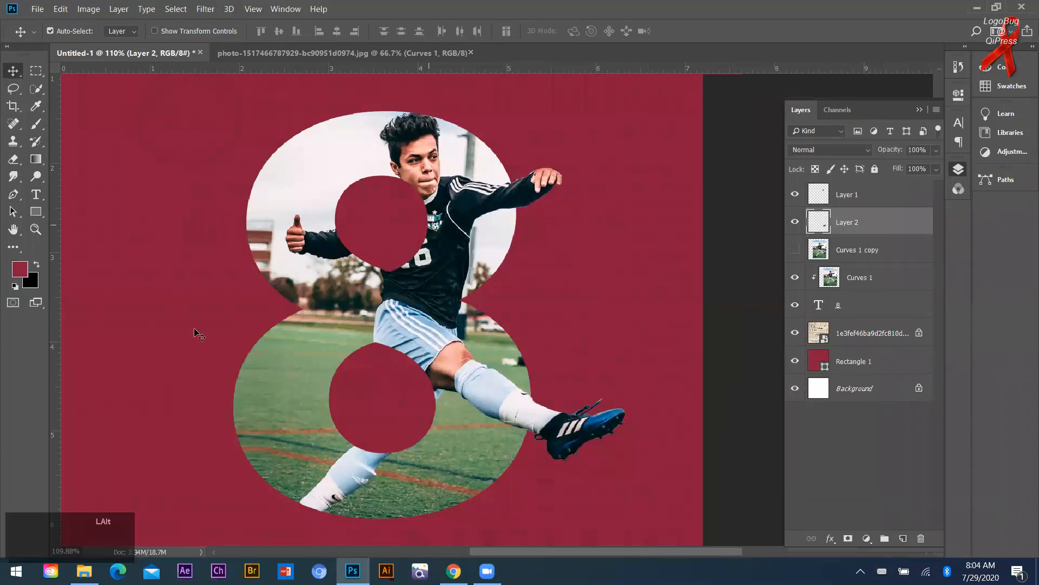
scroll(224, 299, down, 2)
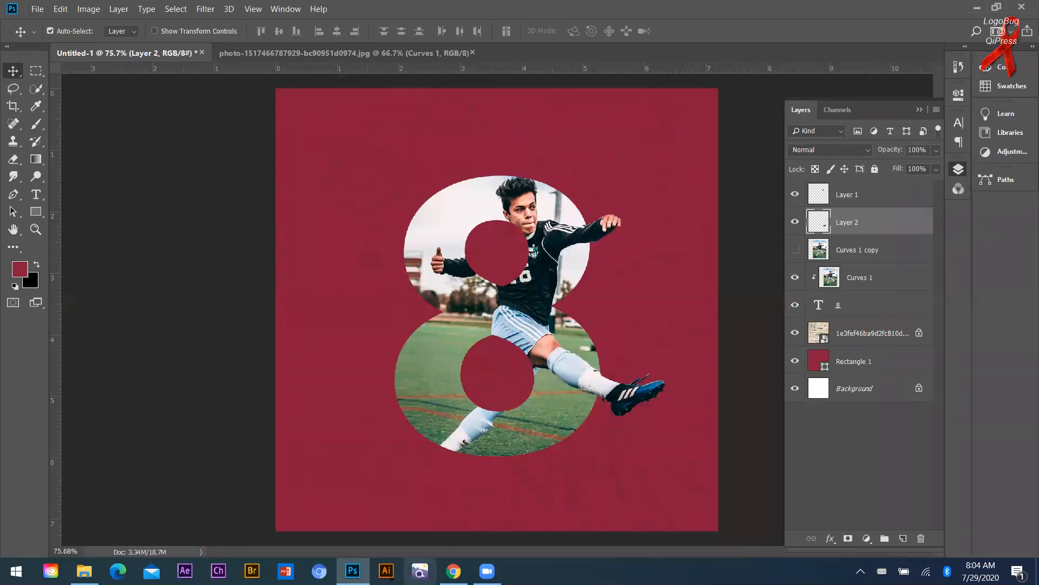
Switch to Google Chrome and open the freeject.net website.
click(352, 12)
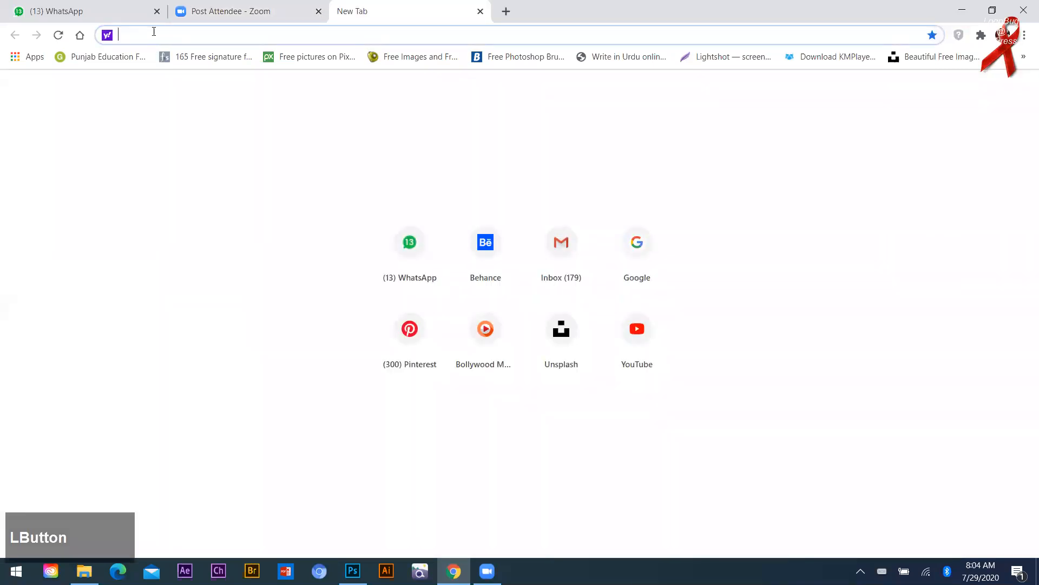
click(158, 37)
text(fre)
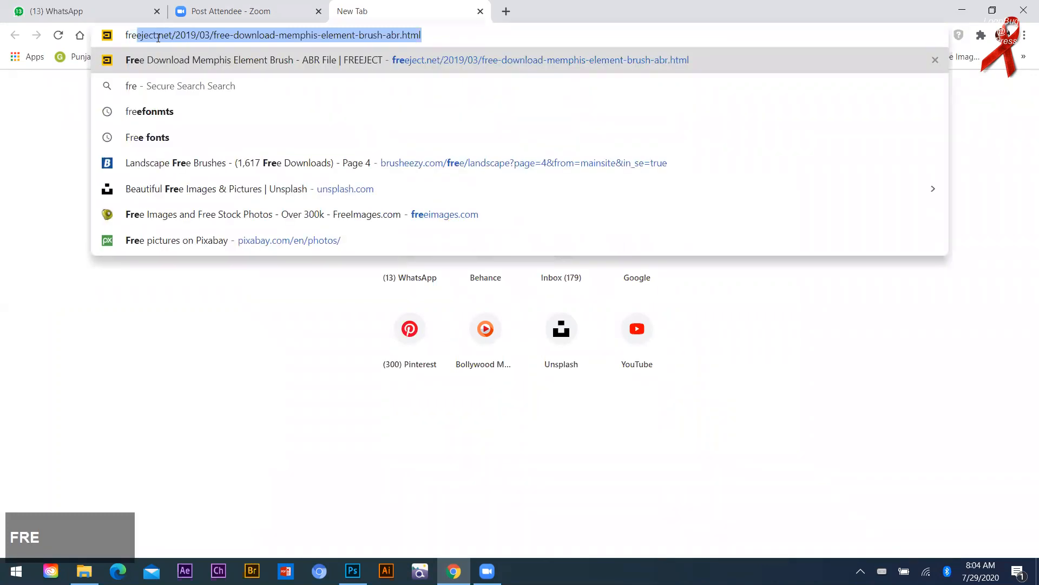
key(BackSpace)
key(BackSpace)
key(BackSpace)
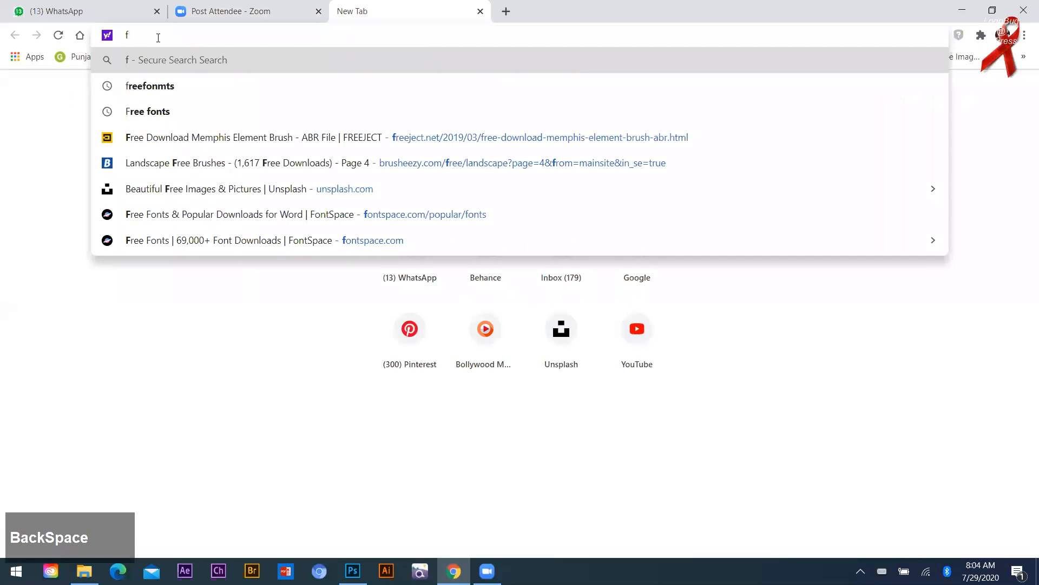
text(r)
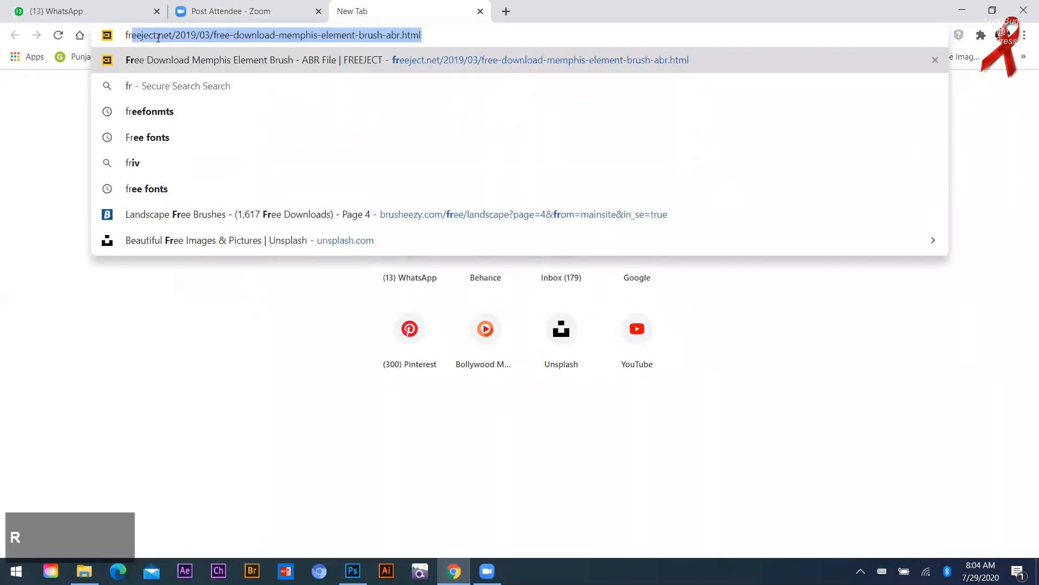
text(eeje)
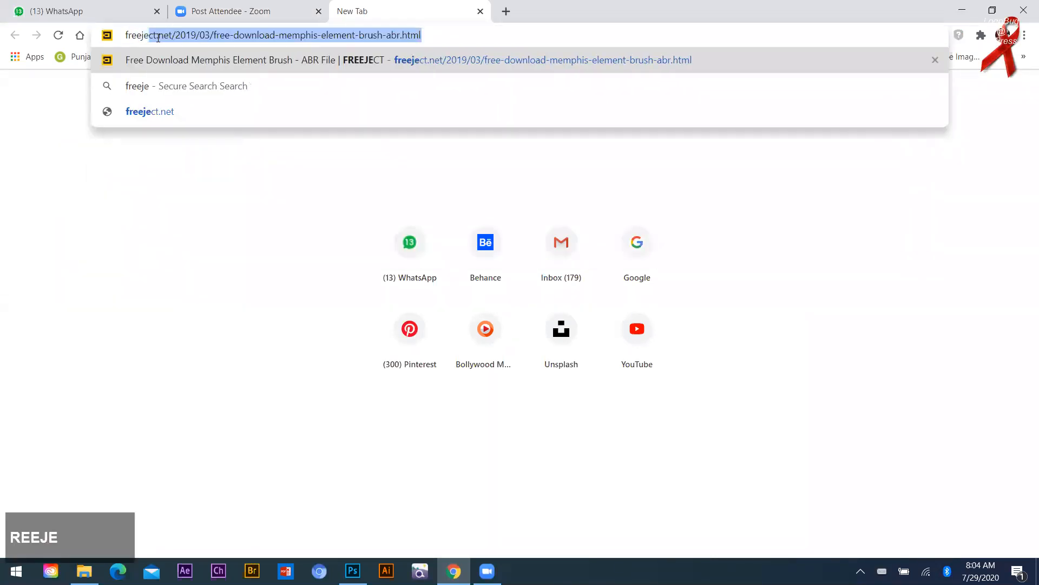
click(152, 113)
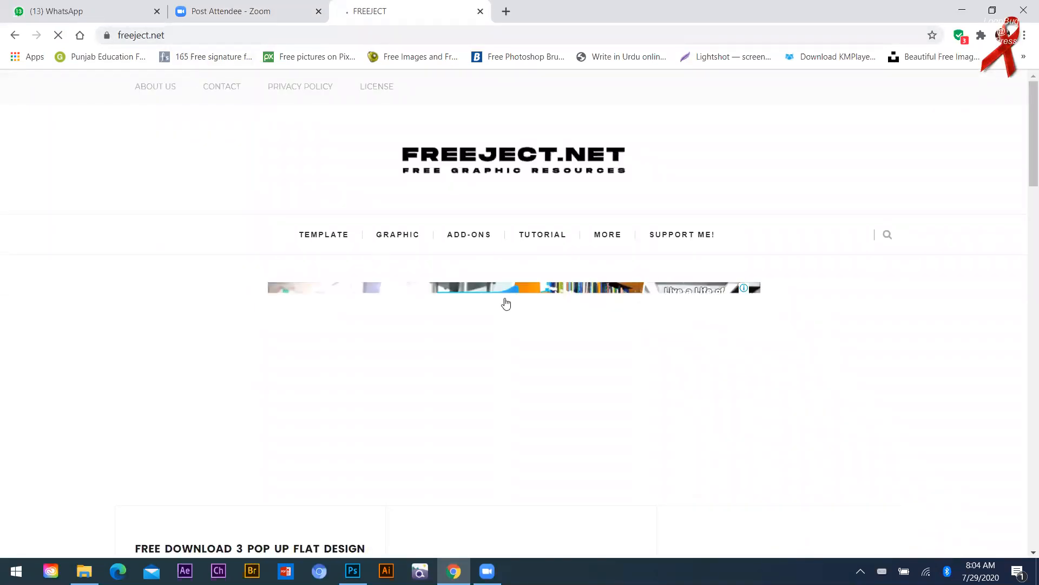
Look through the FREEJECT home page for free brushes and graphic elements.
scroll(461, 383, down, 1)
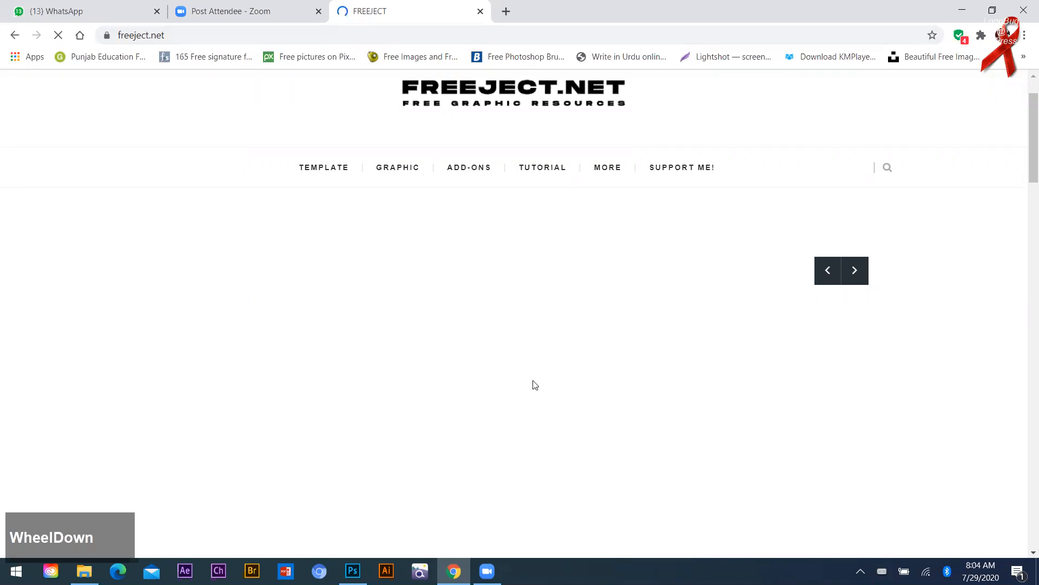
scroll(381, 408, down, 2)
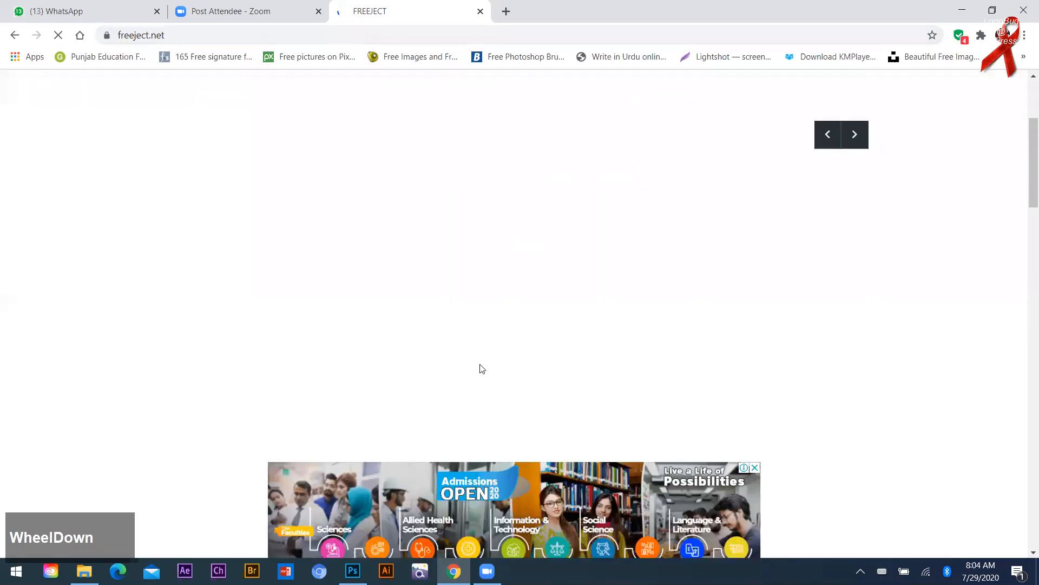
scroll(480, 366, down, 5)
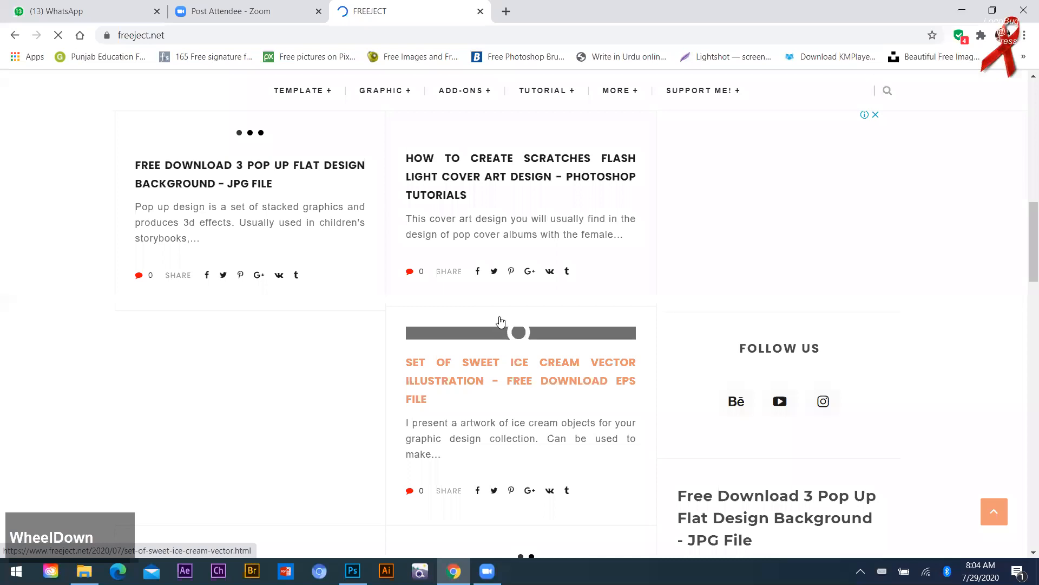
scroll(499, 323, down, 10)
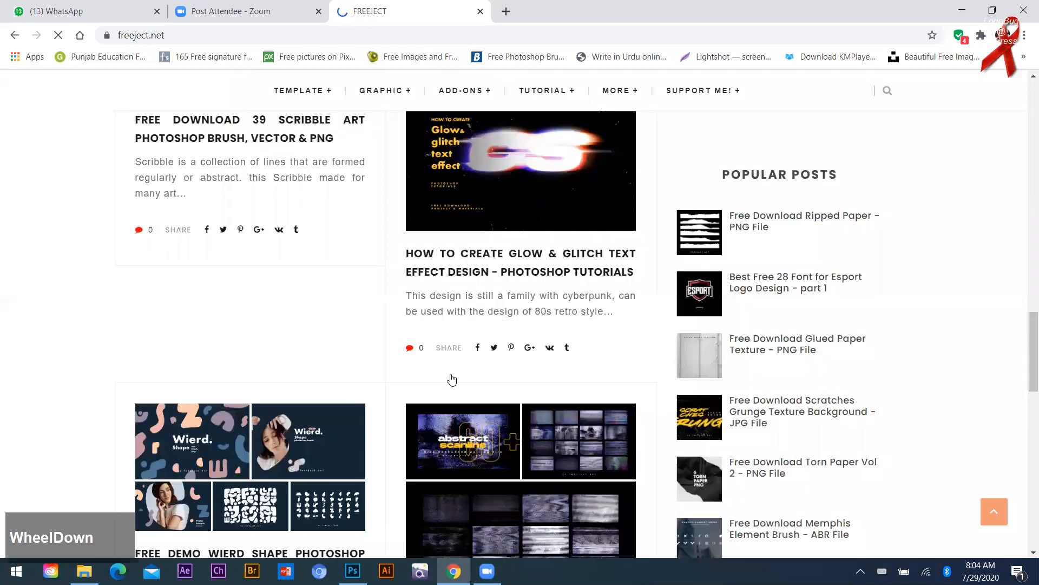
scroll(579, 355, up, 10)
scroll(577, 362, up, 6)
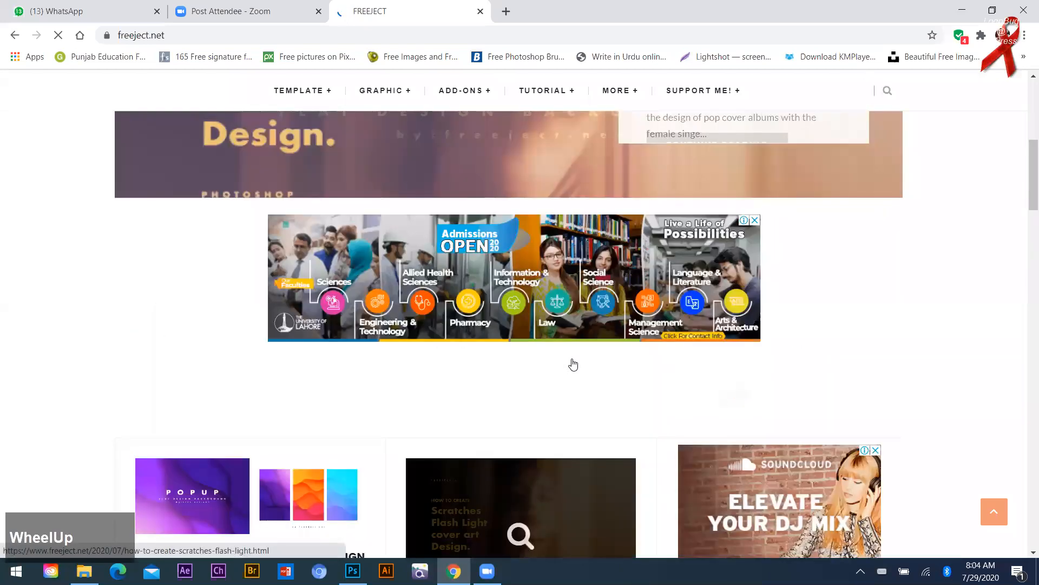
scroll(574, 363, down, 15)
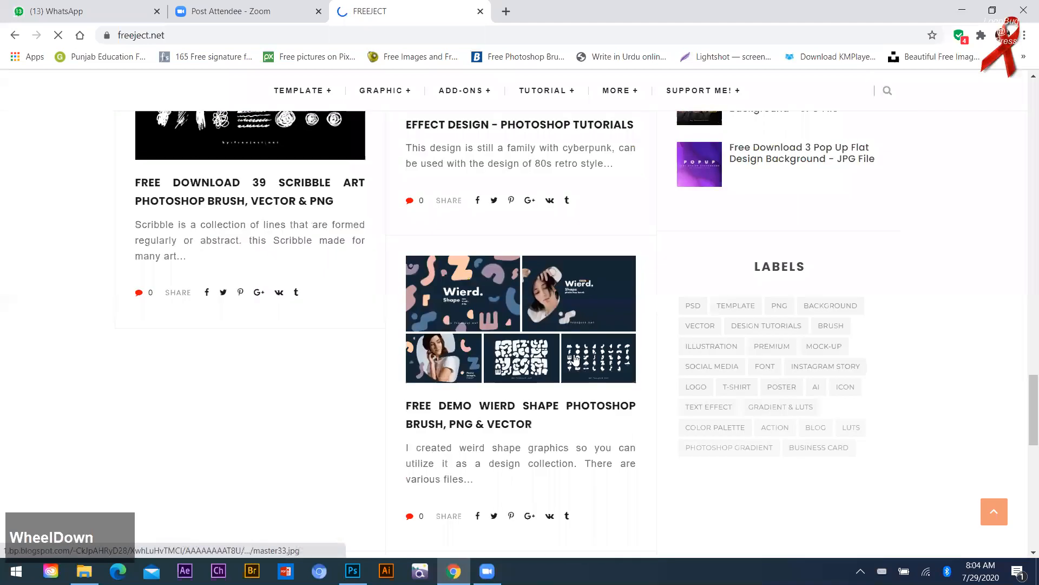
scroll(576, 359, down, 10)
scroll(579, 342, up, 8)
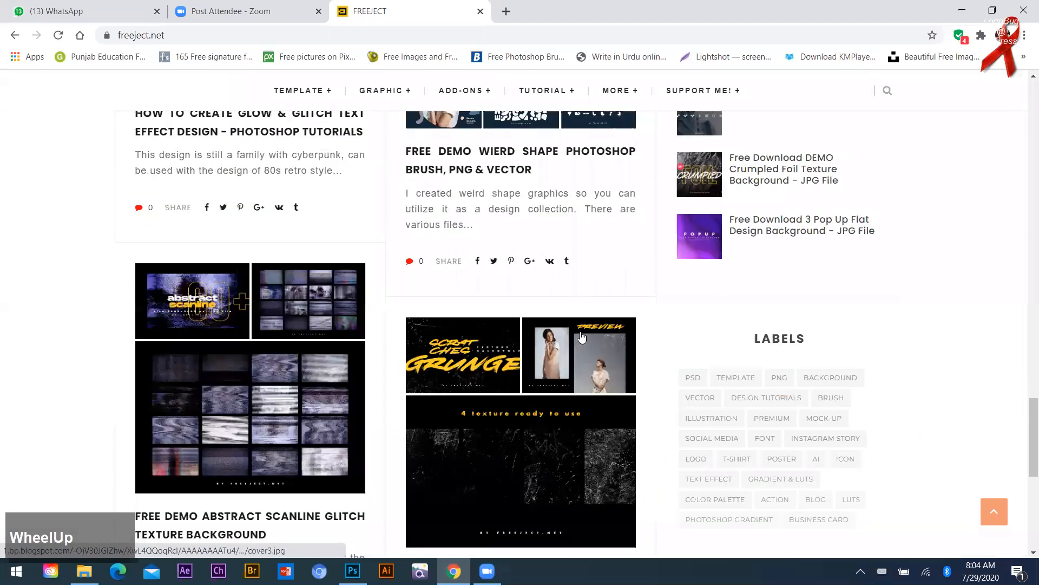
scroll(579, 342, up, 8)
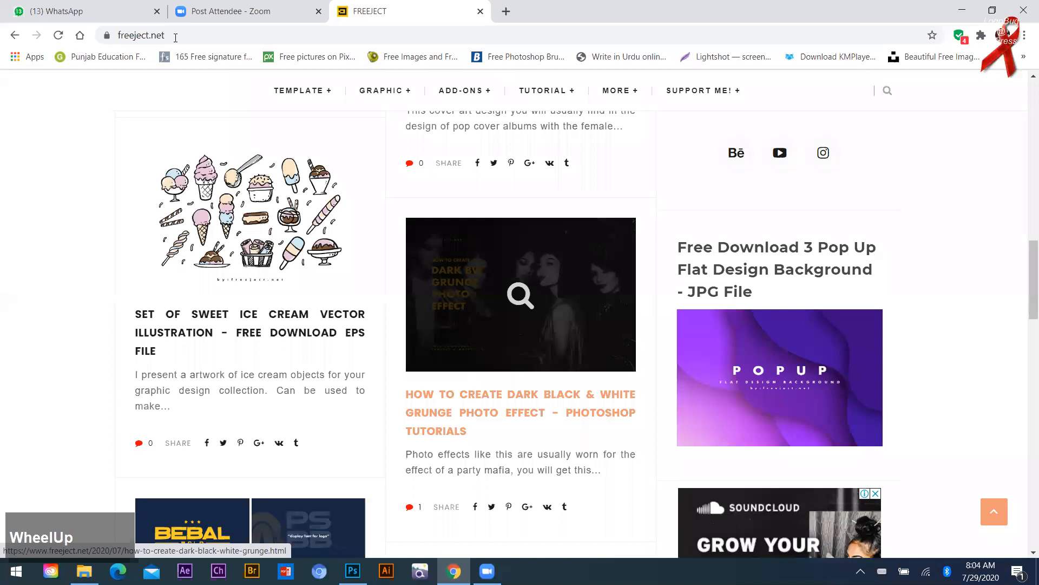
click(223, 37)
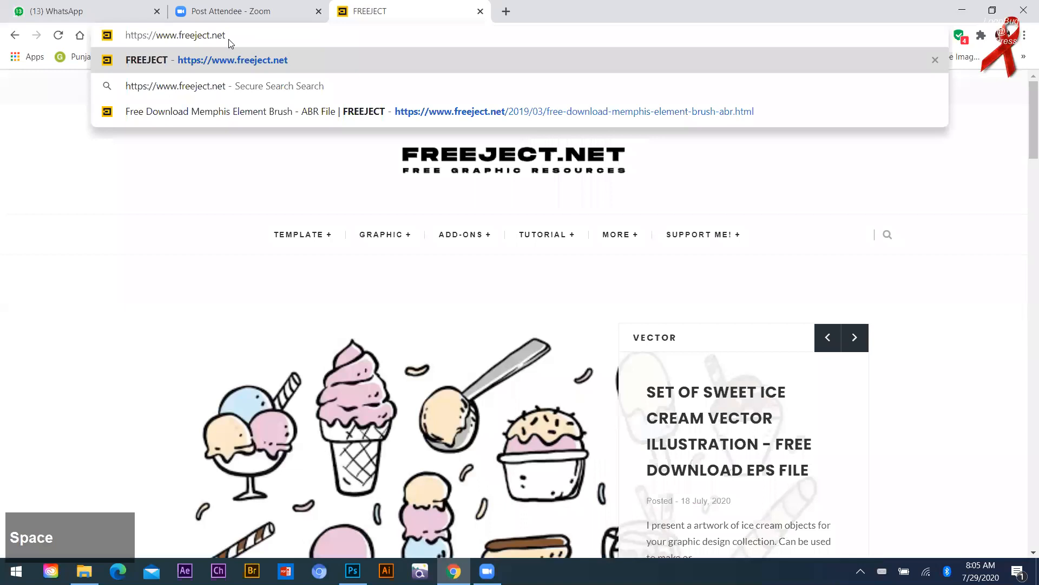
text(an)
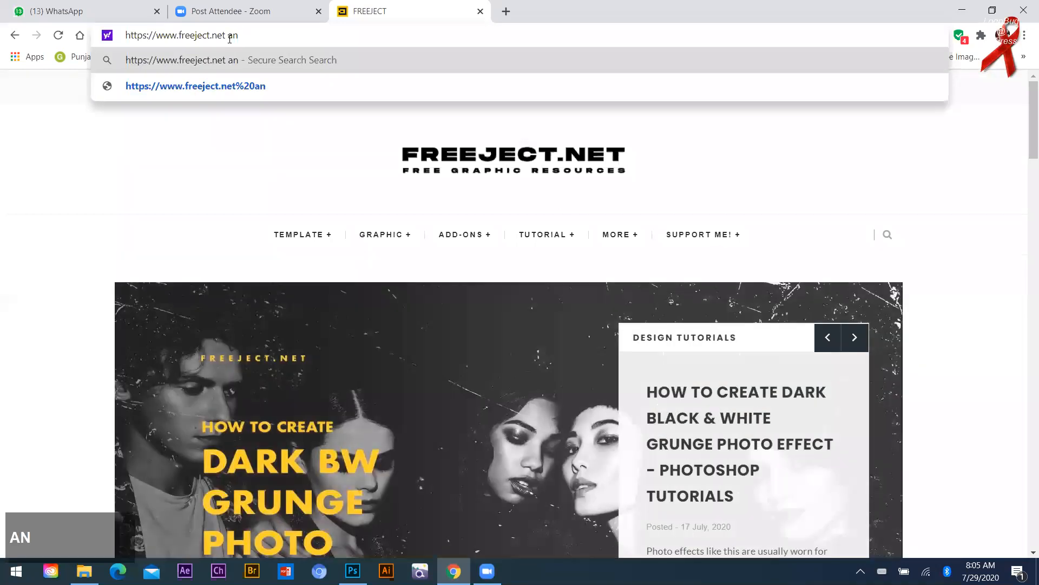
text(phasis)
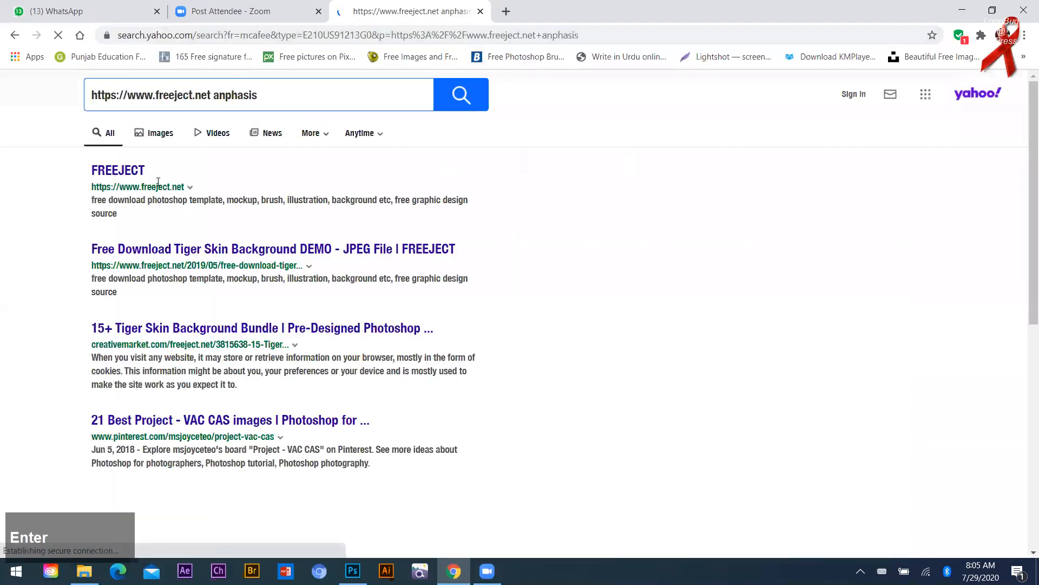
click(549, 10)
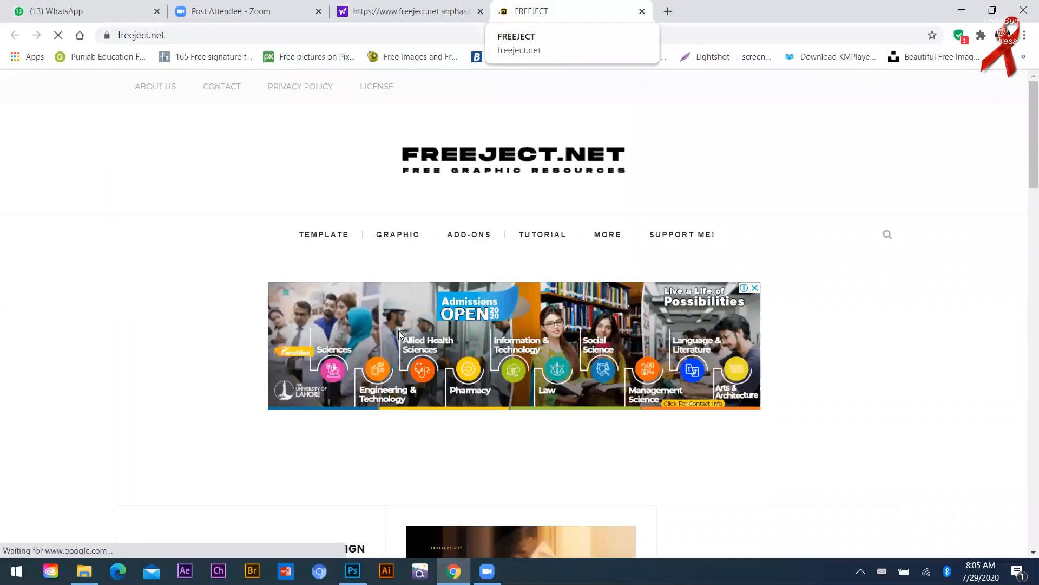
Open the Free Download Memphis Element Brush - ABR File post on FREEJECT.
scroll(506, 318, down, 6)
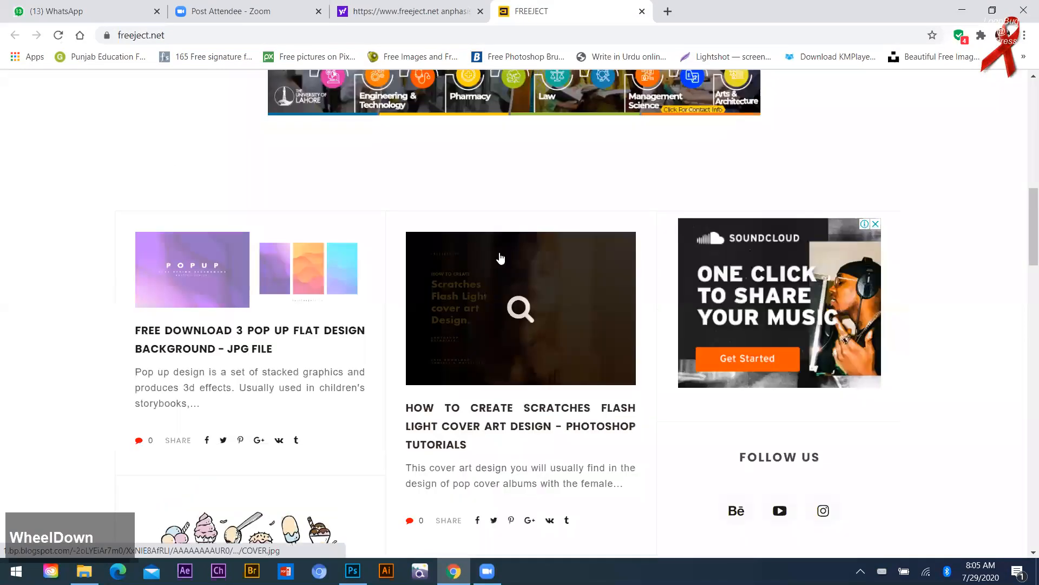
scroll(512, 275, down, 8)
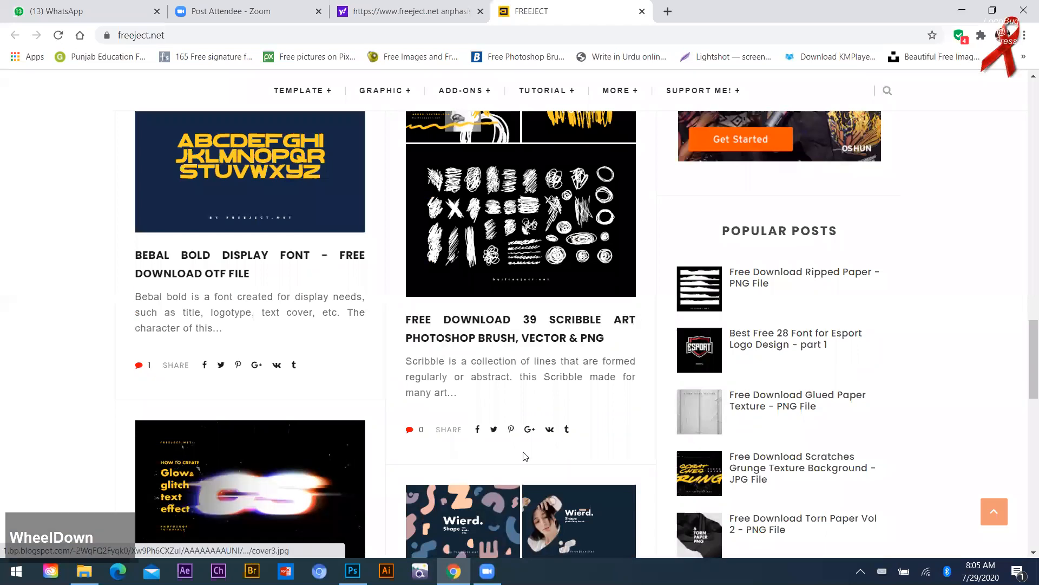
scroll(523, 456, down, 5)
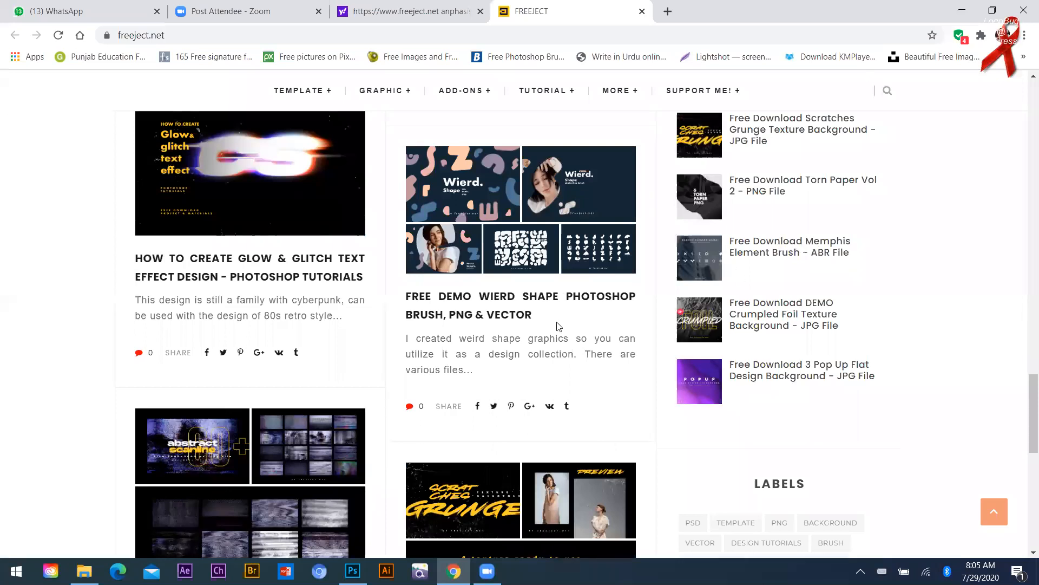
click(478, 306)
Examine the Memphis Element Brush page, including the brush preview, file details, download links and tutorial examples.
scroll(424, 320, down, 10)
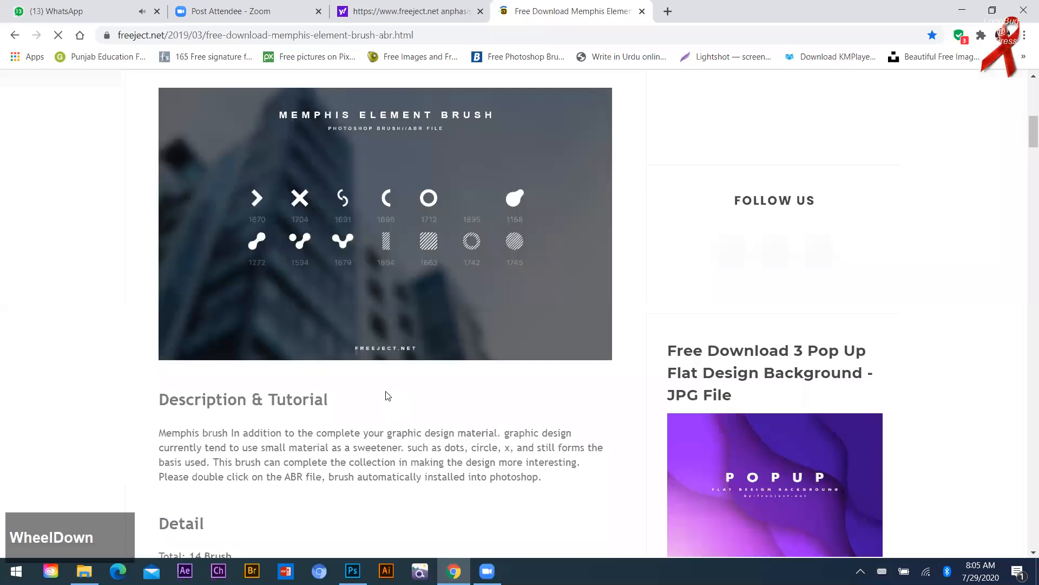
scroll(382, 448, down, 6)
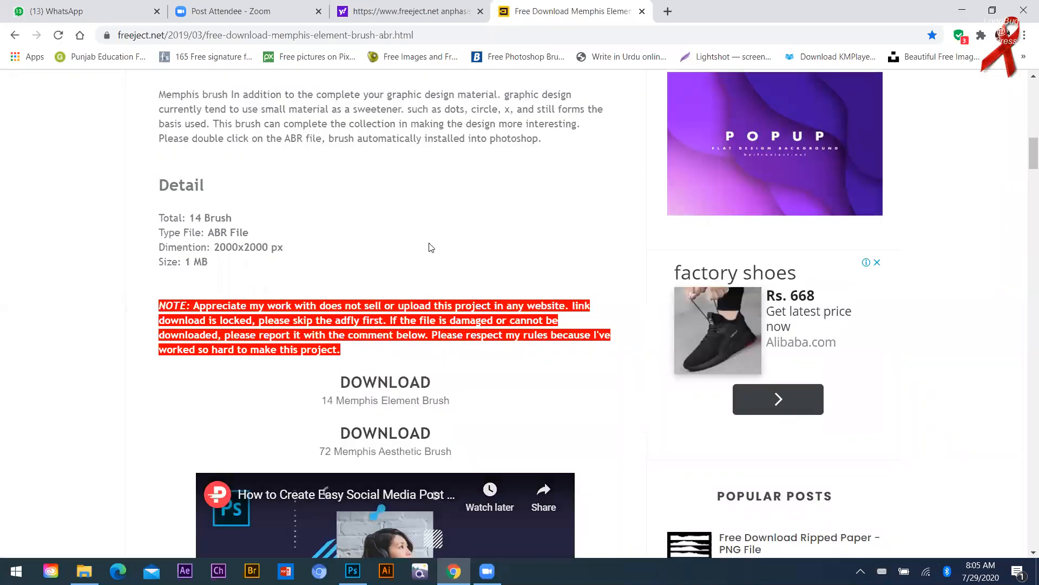
scroll(383, 191, down, 4)
scroll(370, 224, up, 1)
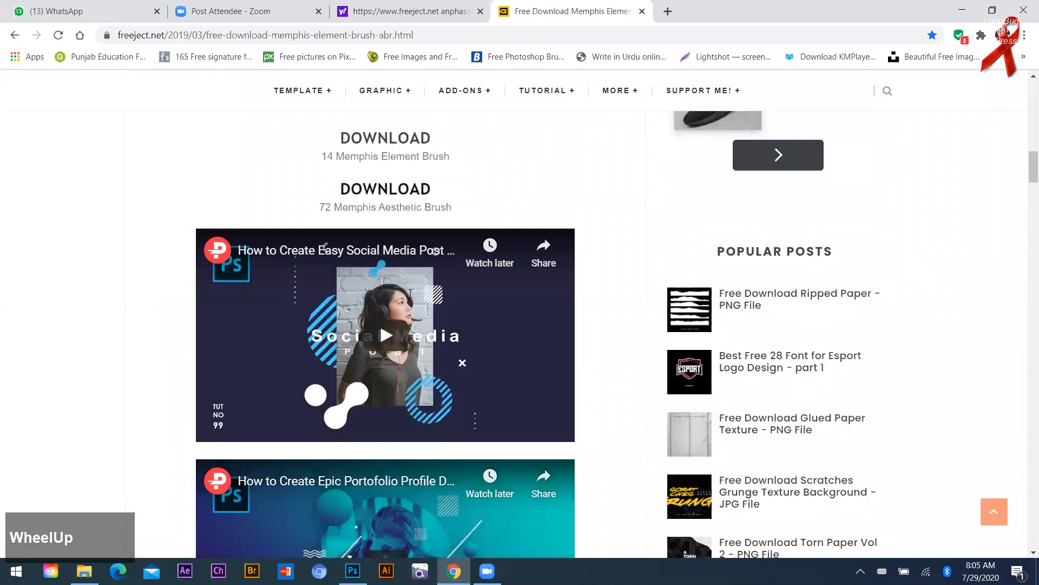
scroll(411, 293, up, 3)
scroll(25, 550, up, 2)
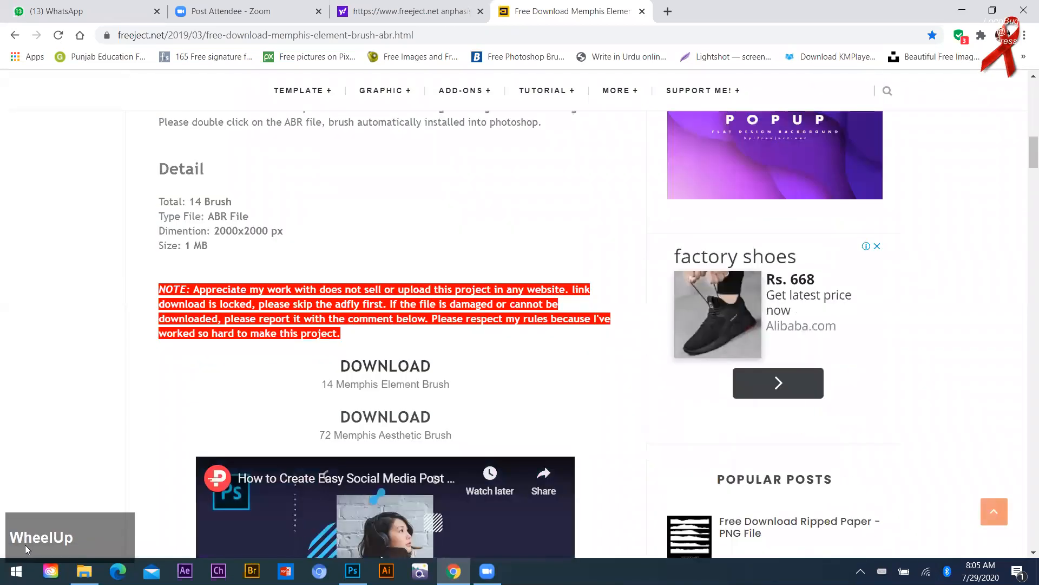
scroll(481, 299, up, 1)
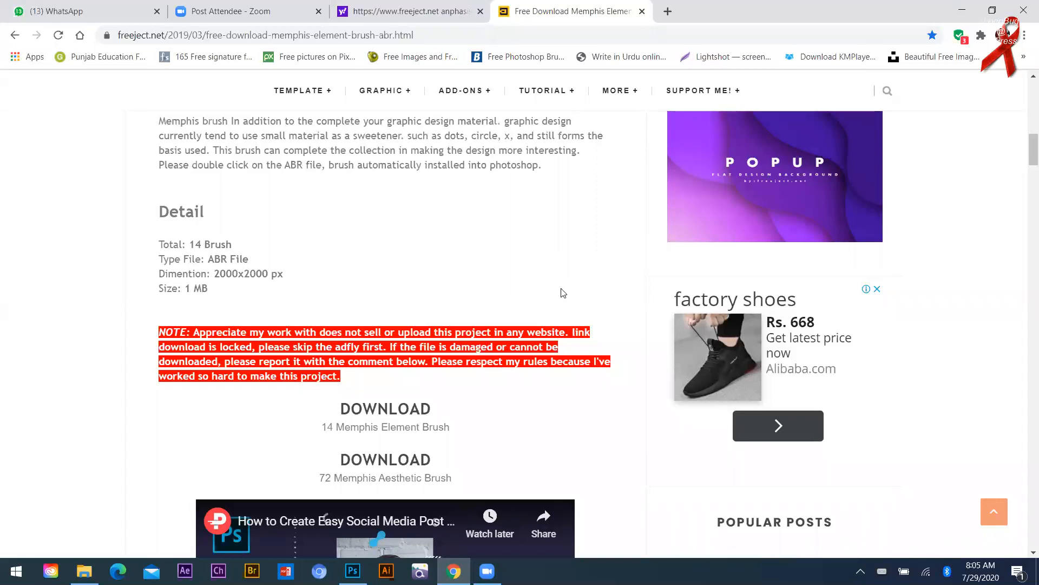
scroll(372, 293, down, 5)
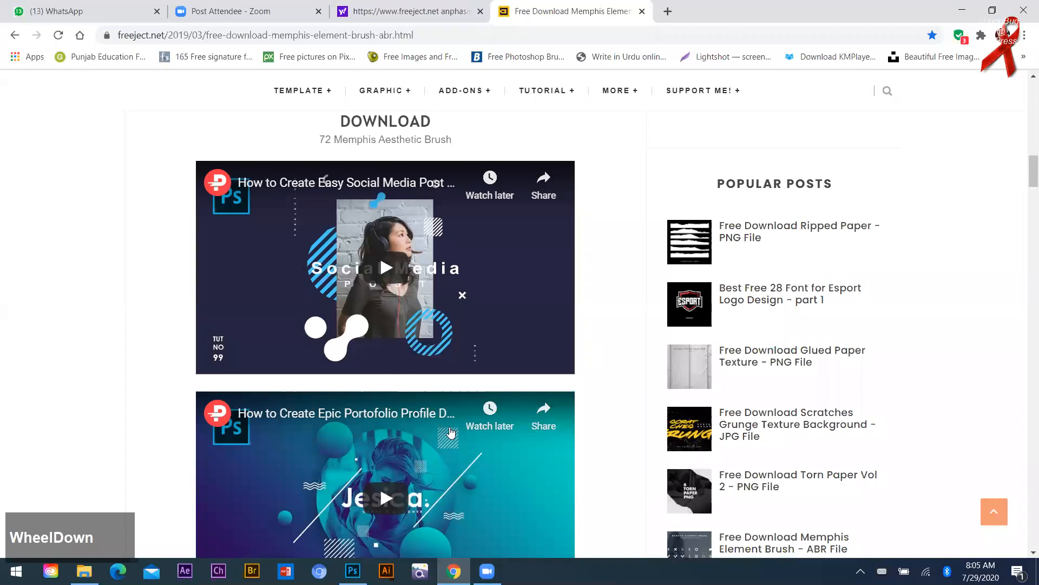
scroll(401, 277, down, 3)
scroll(411, 303, up, 3)
scroll(422, 331, down, 1)
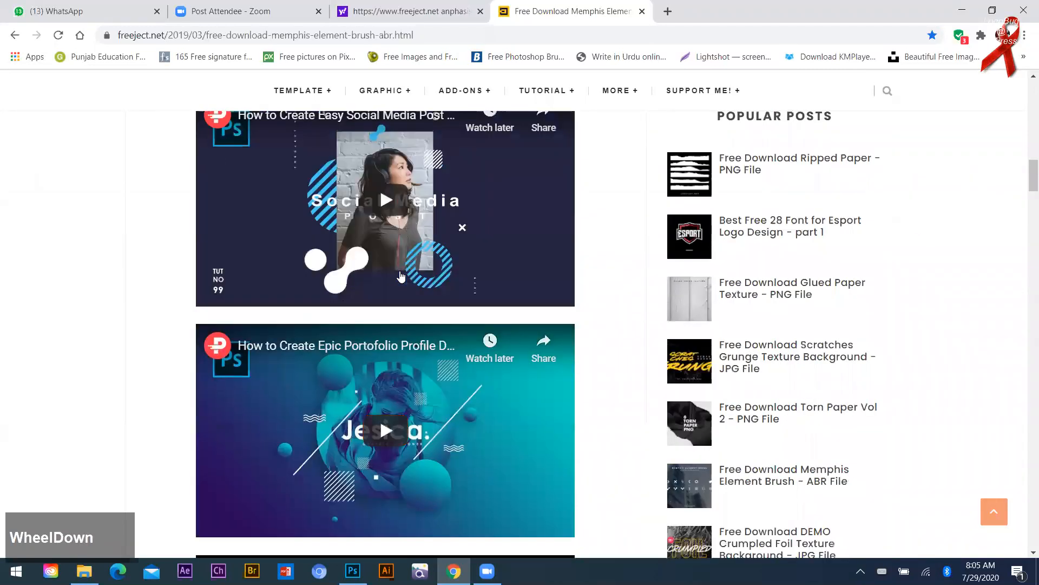
scroll(424, 335, down, 3)
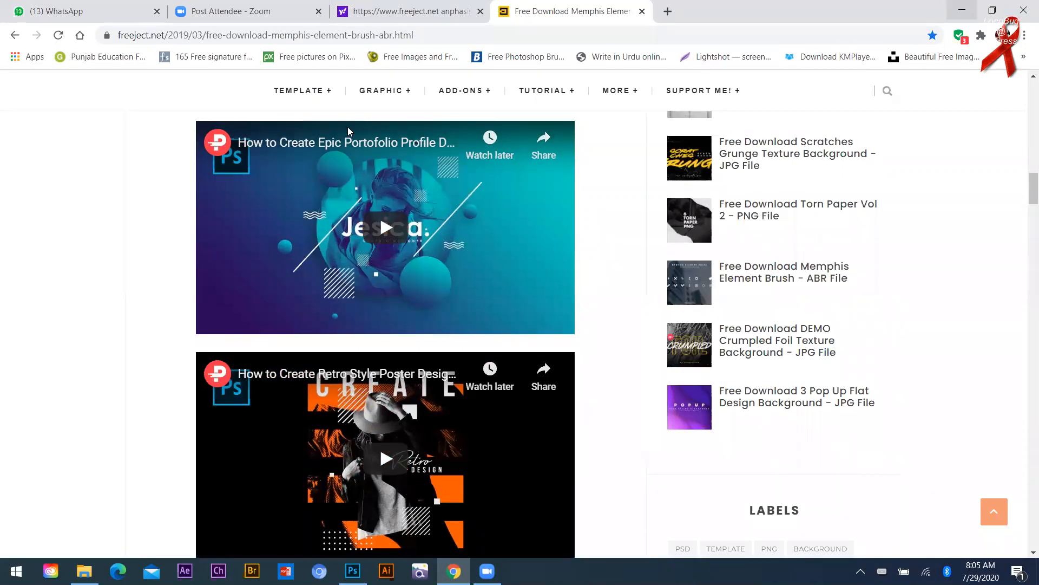
scroll(152, 57, up, 10)
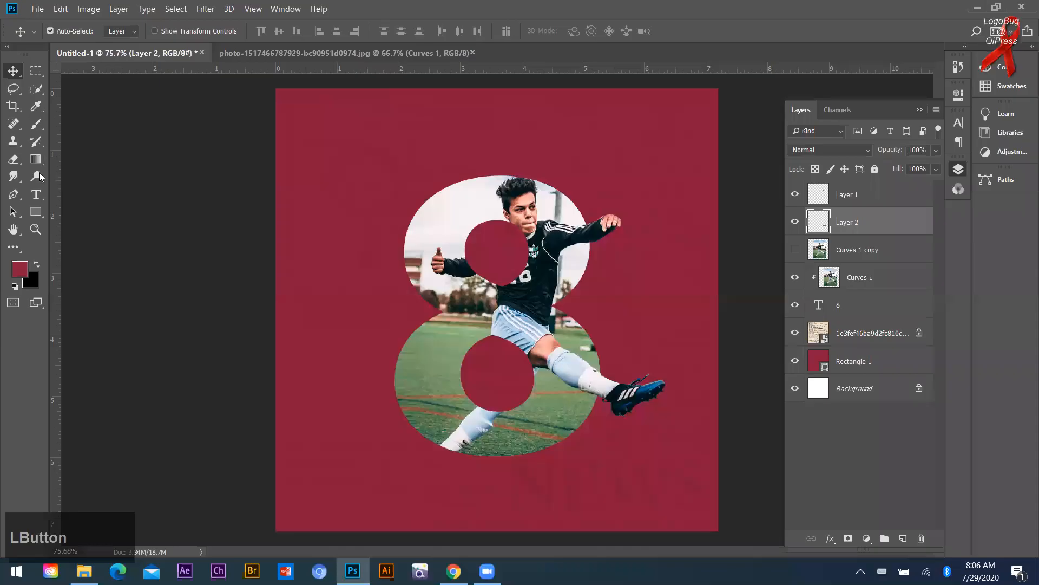
In Photoshop, add a new empty layer directly above Layer 1 and activate the Brush tool.
click(869, 204)
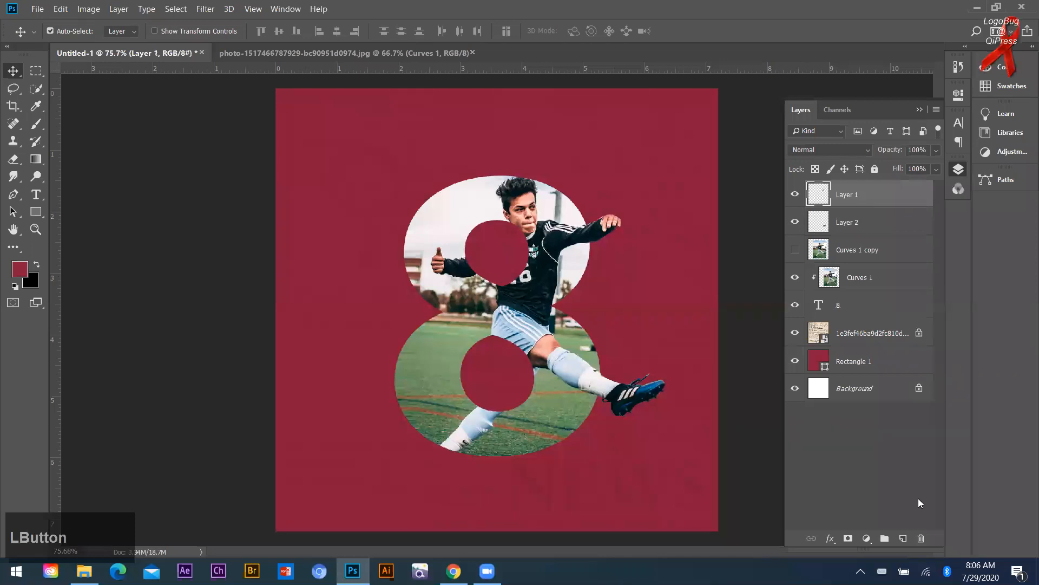
key(ctrl+shift+alt+n)
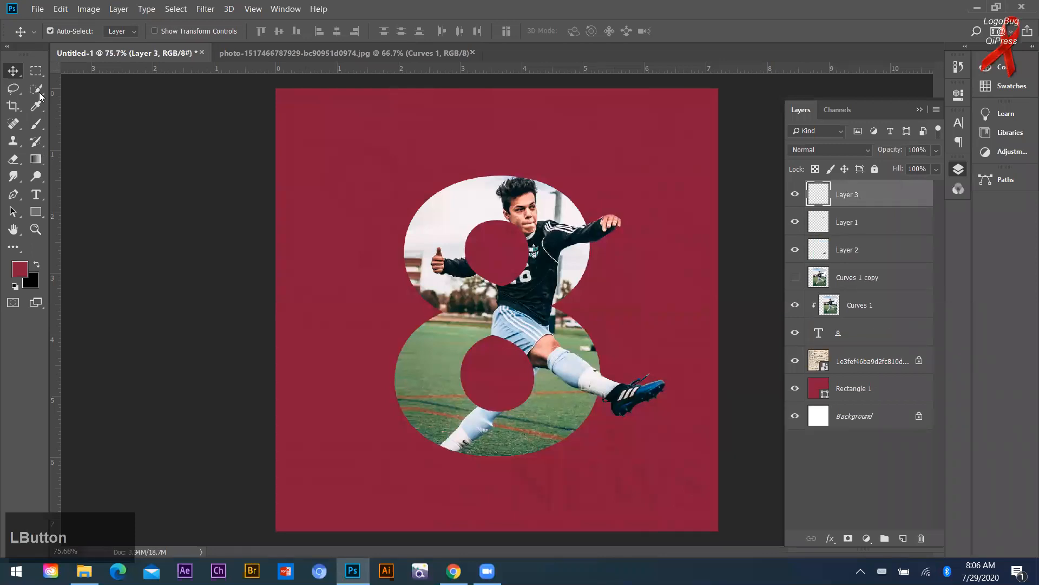
click(38, 126)
Choose chevron brush 1 from the memphis element vol 2 by freeject brush set.
click(71, 33)
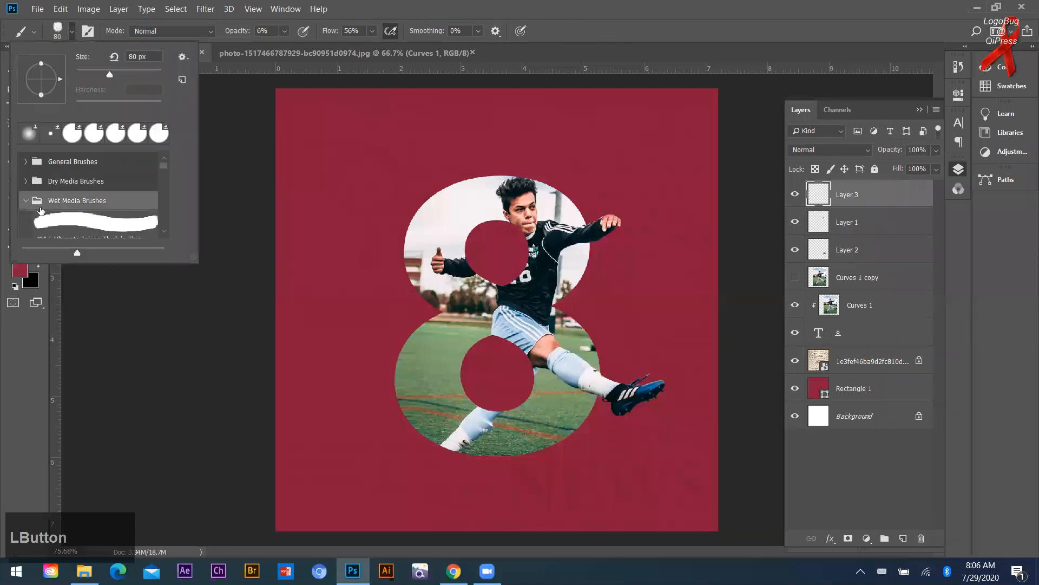
click(24, 204)
scroll(24, 205, down, 1)
click(30, 206)
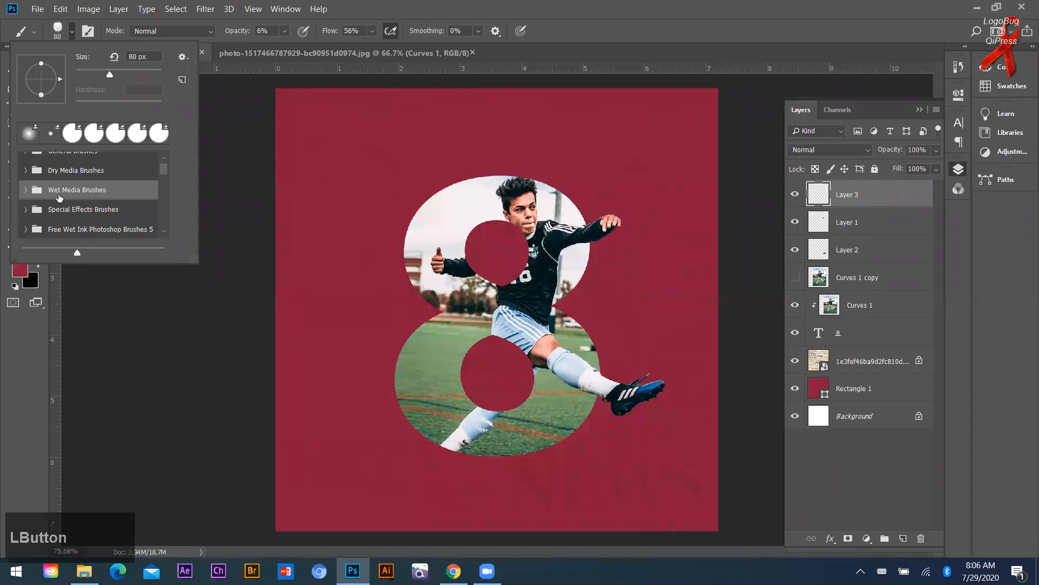
scroll(81, 188, down, 1)
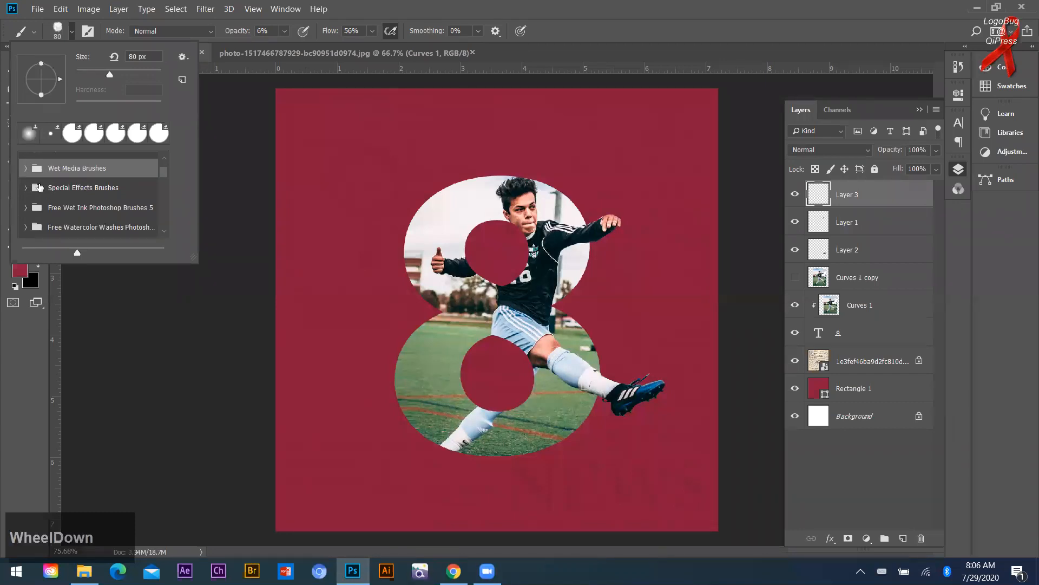
scroll(41, 188, down, 3)
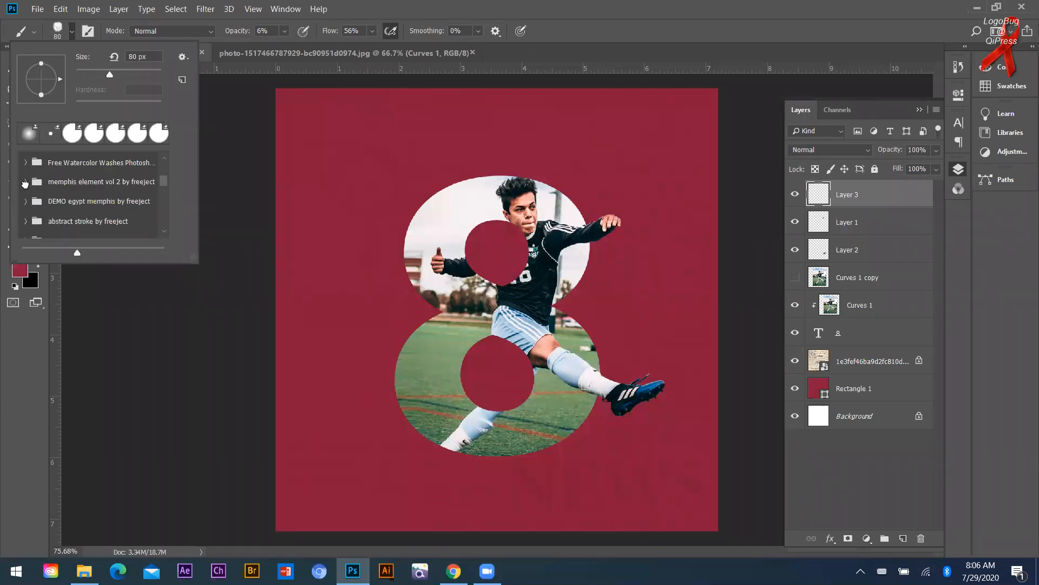
click(26, 182)
click(93, 203)
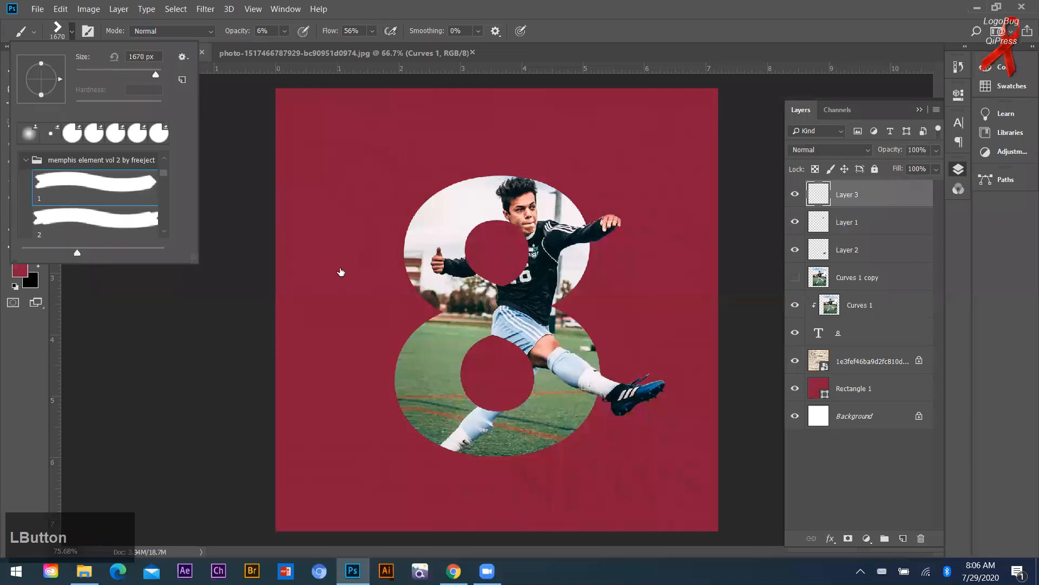
scroll(527, 366, down, 1)
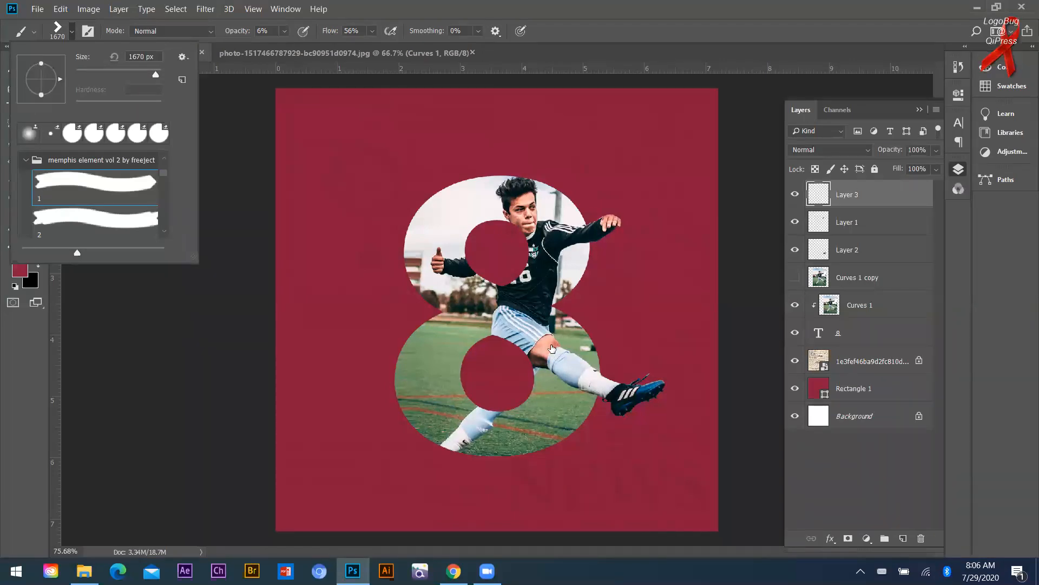
Reduce the chevron brush's size to 90 px.
key(bracketleft)
key(bracketleft)
key(bracketleft)
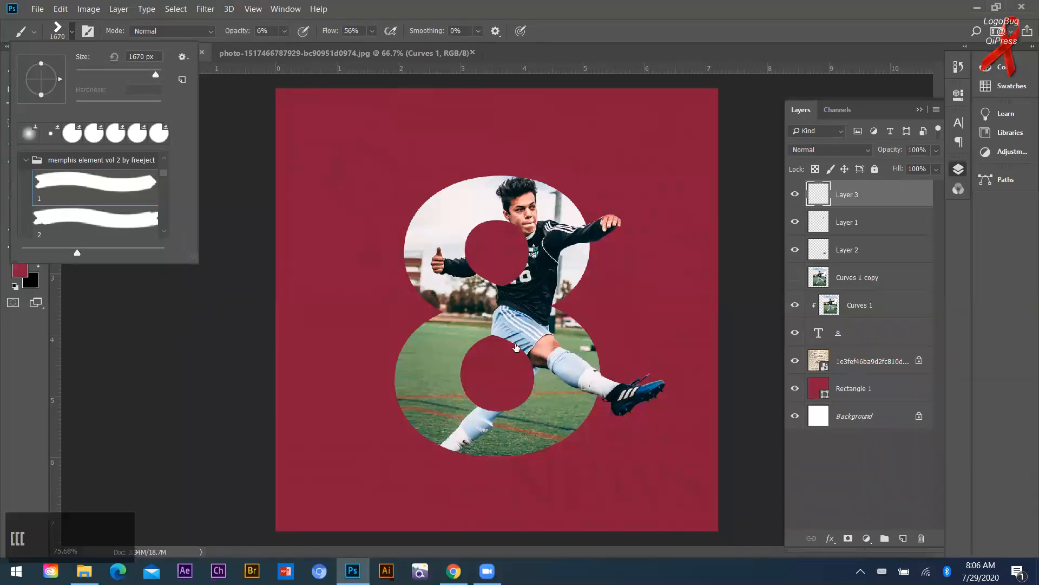
click(518, 361)
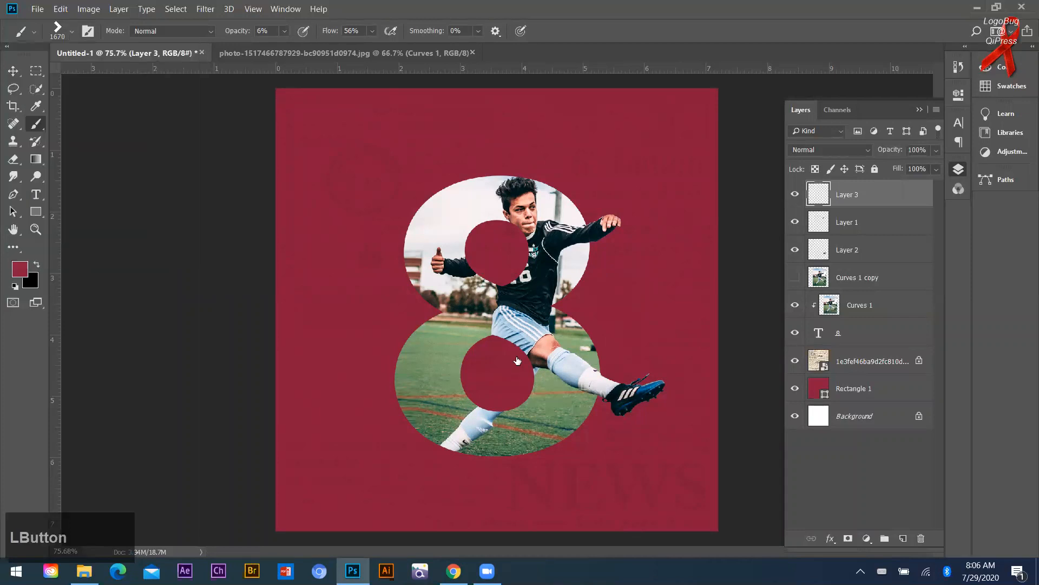
key(bracketleft)
key(bracketleft)
key(bracketleft)
key(bracketleft)
key(bracketleft)
key(bracketleft)
key(bracketleft)
key(bracketleft)
key(bracketleft)
key(bracketleft)
key(bracketleft)
key(bracketleft)
key(bracketleft)
key(bracketleft)
key(bracketleft)
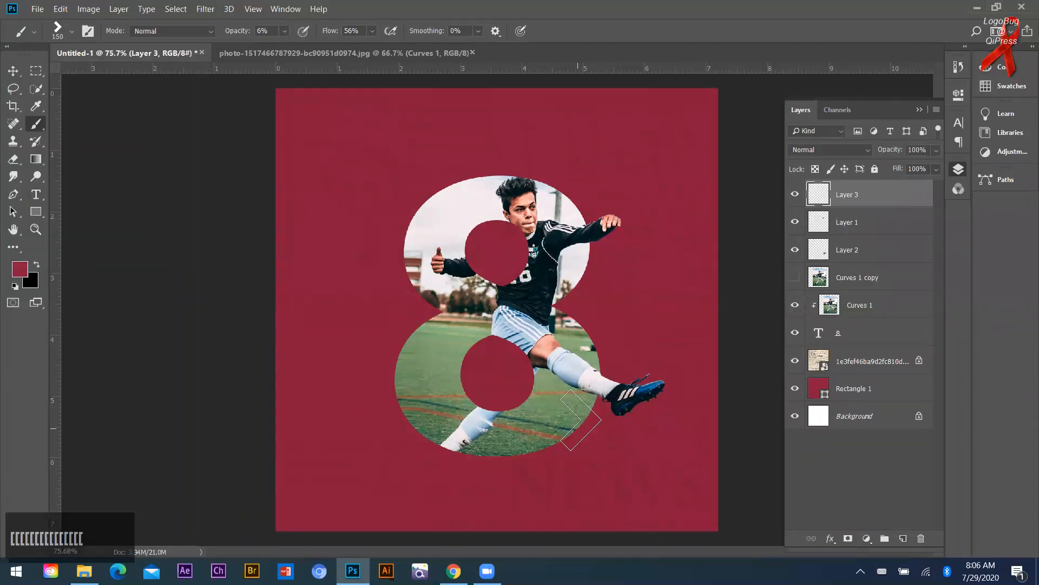
key(bracketright)
key(bracketright)
key(bracketright)
key(bracketright)
key(bracketright)
key(bracketright)
key(bracketright)
key(bracketright)
key(bracketright)
key(bracketright)
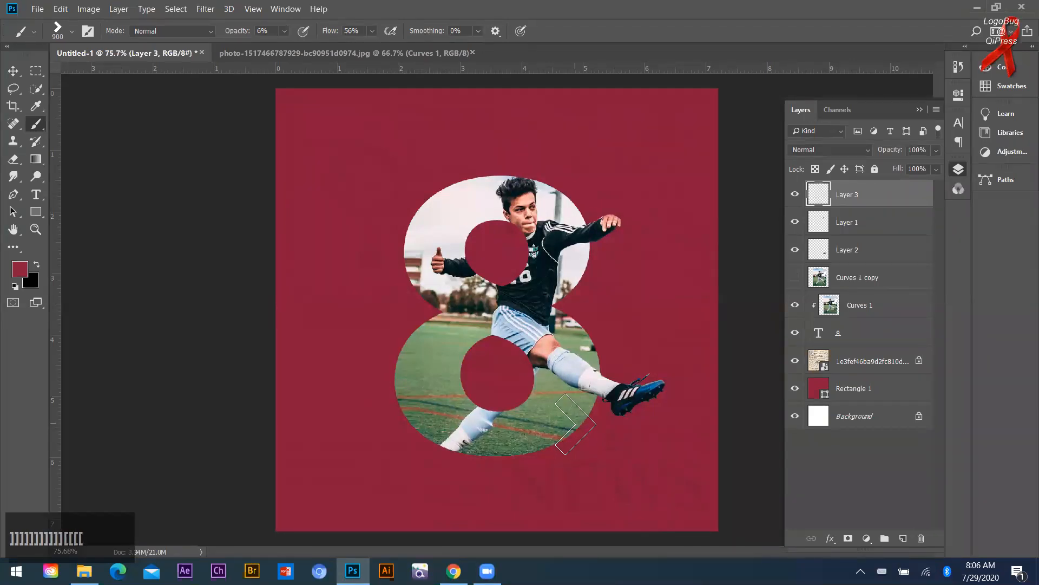
key(bracketleft)
key(bracketleft)
key(bracketleft)
key(bracketleft)
key(bracketleft)
key(bracketleft)
key(bracketleft)
key(alt)
scroll(601, 461, up, 2)
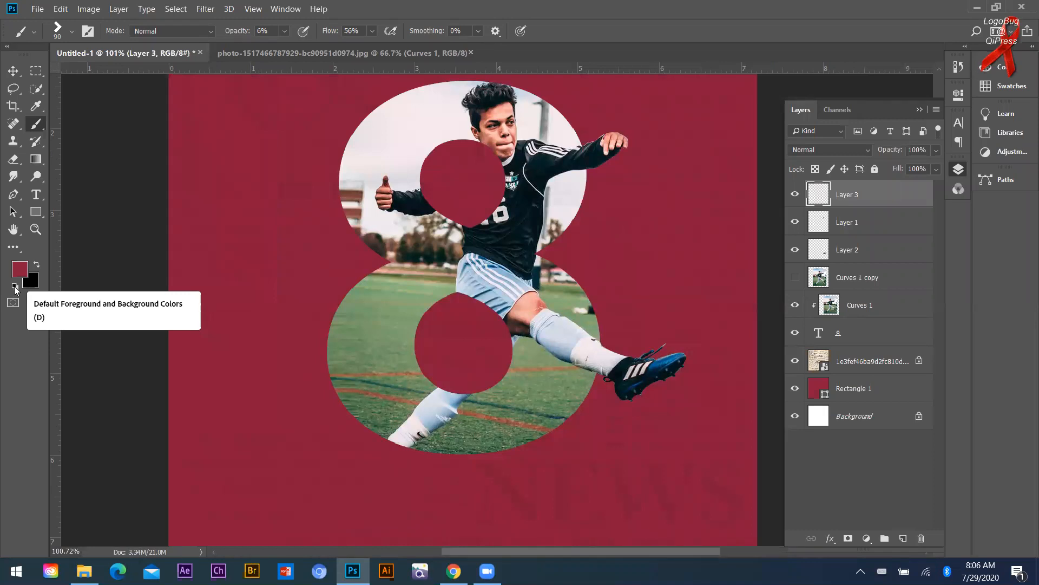
Set the foreground color to white, then try a chevron mark at the 8's lower-right edge and undo it.
click(15, 287)
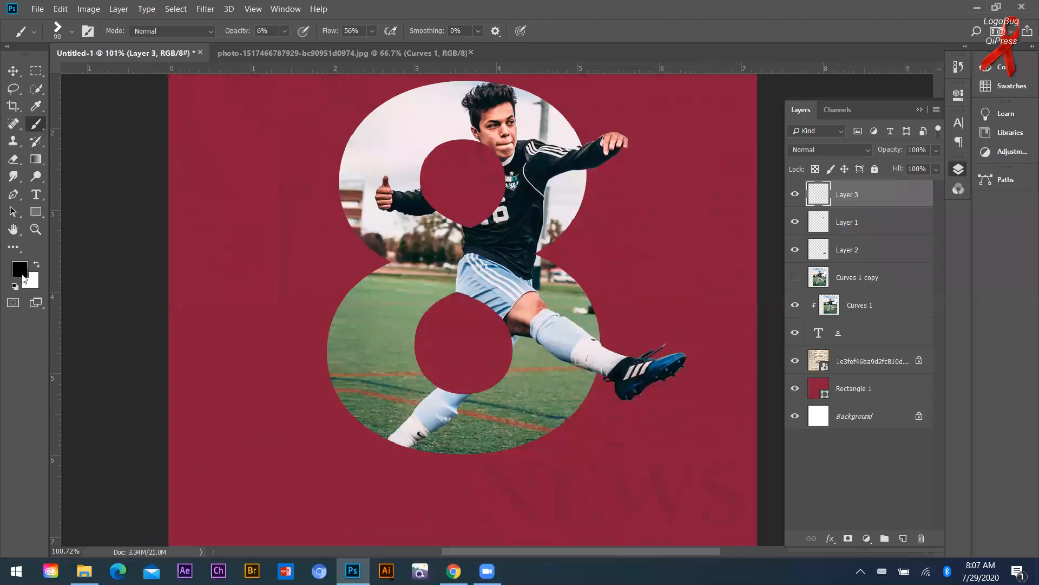
click(37, 264)
mouse_move(559, 427)
mouse_down()
mouse_move(568, 495)
mouse_move(563, 467)
mouse_up()
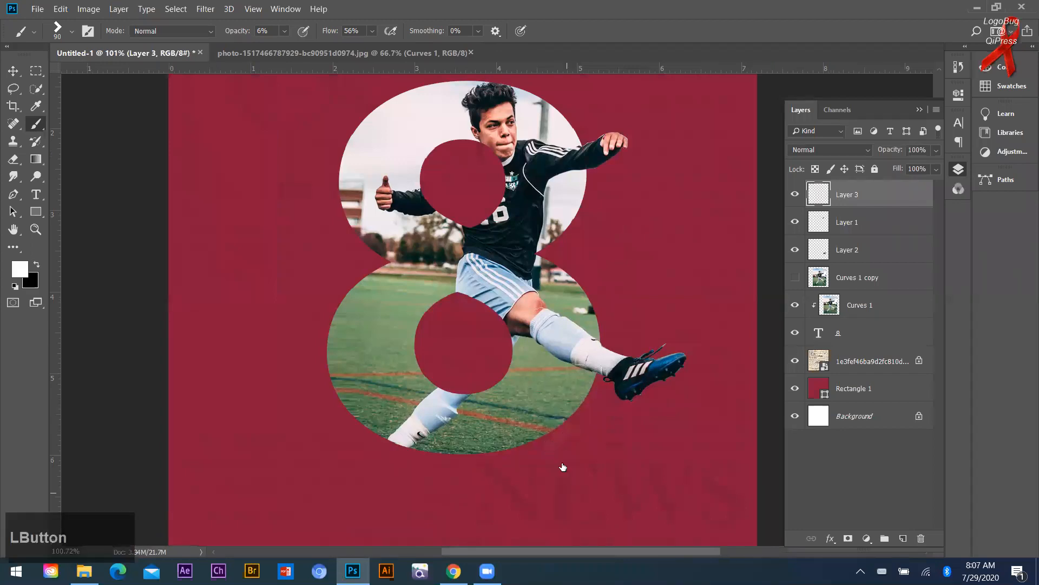
key(ctrl+z)
Set the brush's opacity and flow to 100%, undoing the test mark on Layer 3.
click(284, 32)
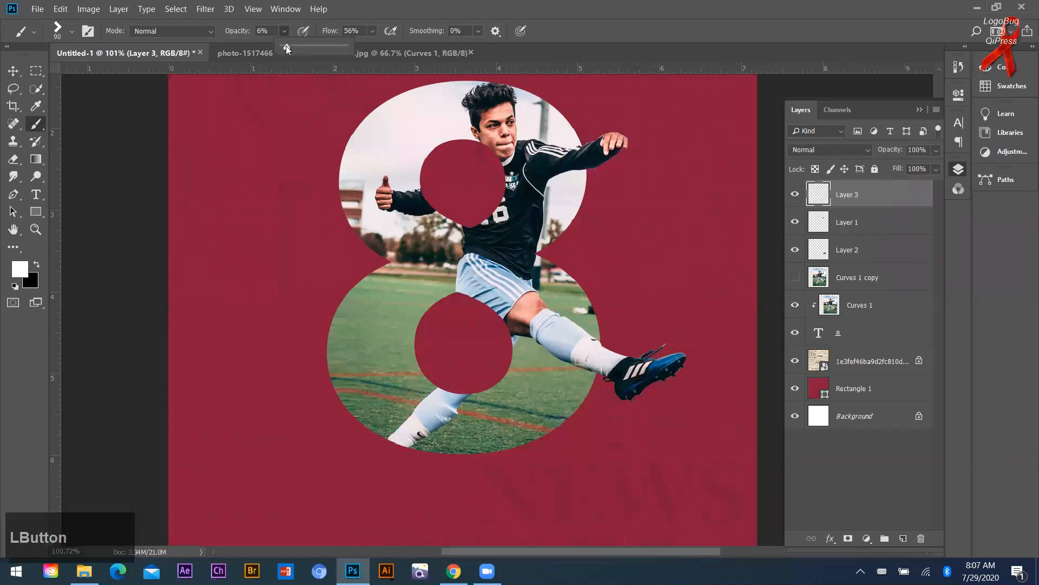
click(552, 432)
click(373, 32)
drag(370, 48, 462, 49)
key(ctrl+z)
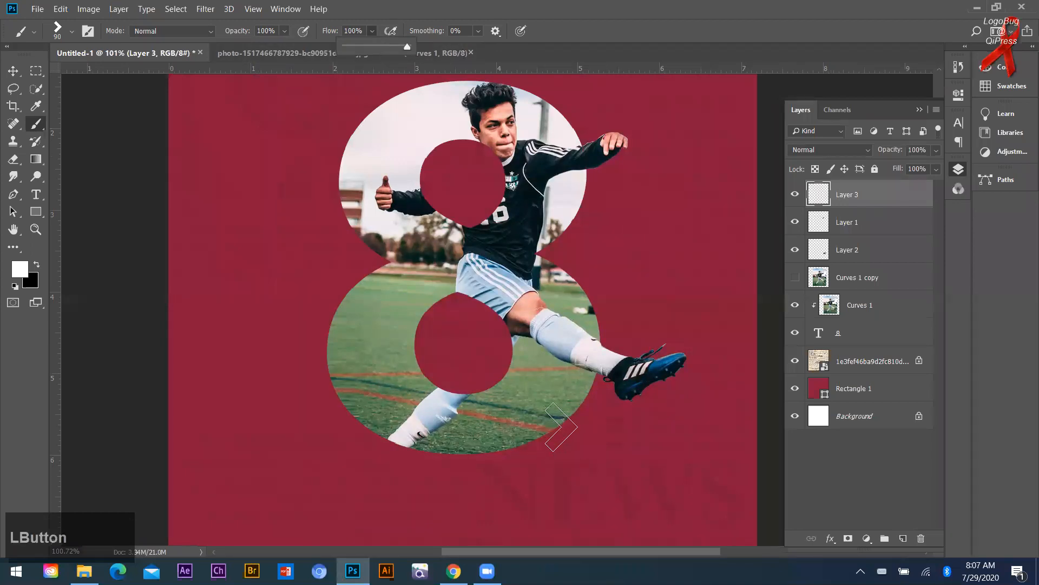
Stamp two white chevrons side by side at the lower-right edge of the 8 on Layer 3.
click(561, 428)
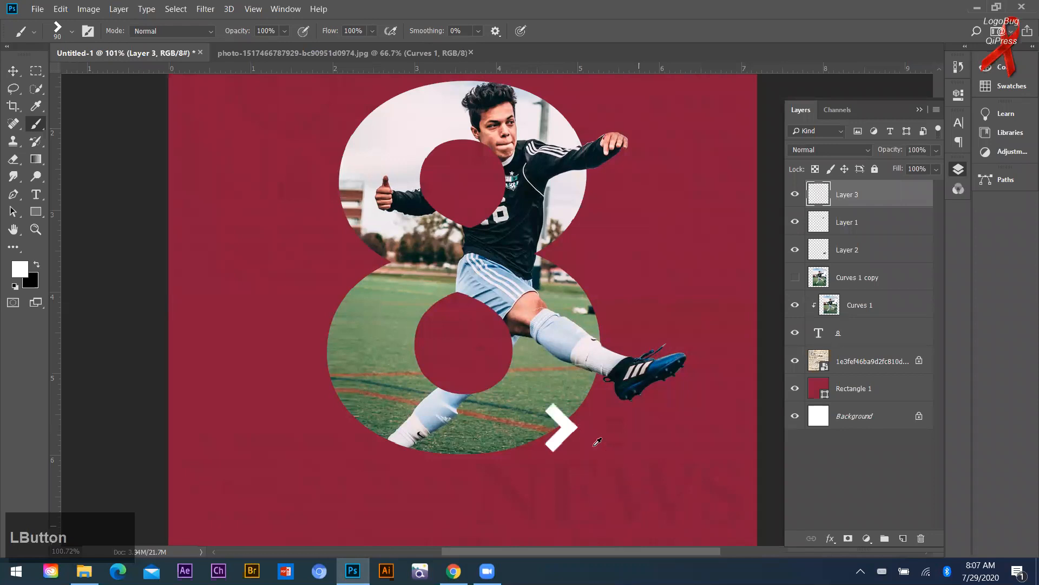
scroll(601, 441, up, 2)
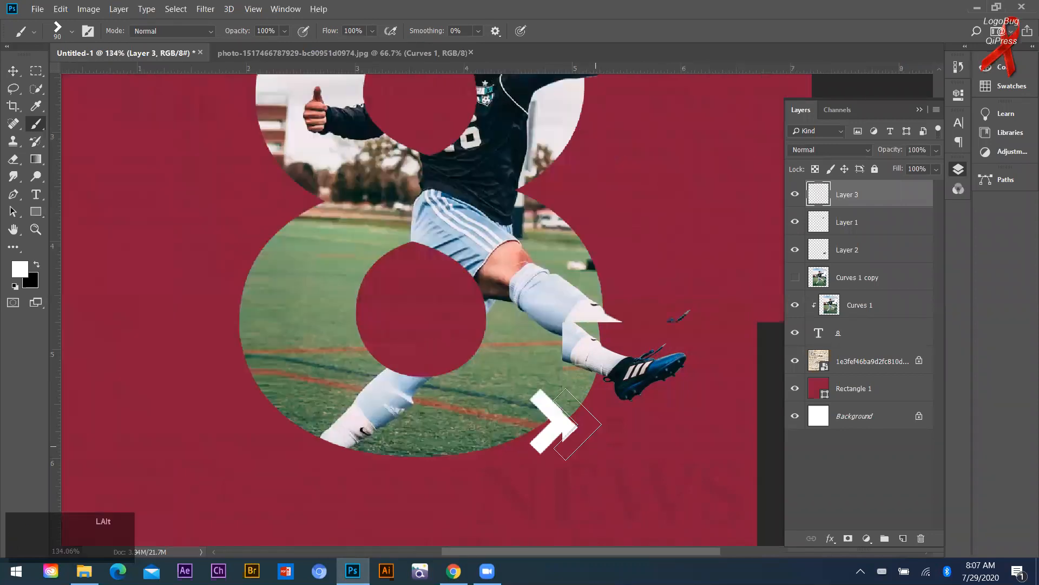
scroll(530, 413, up, 1)
key(ctrl+z)
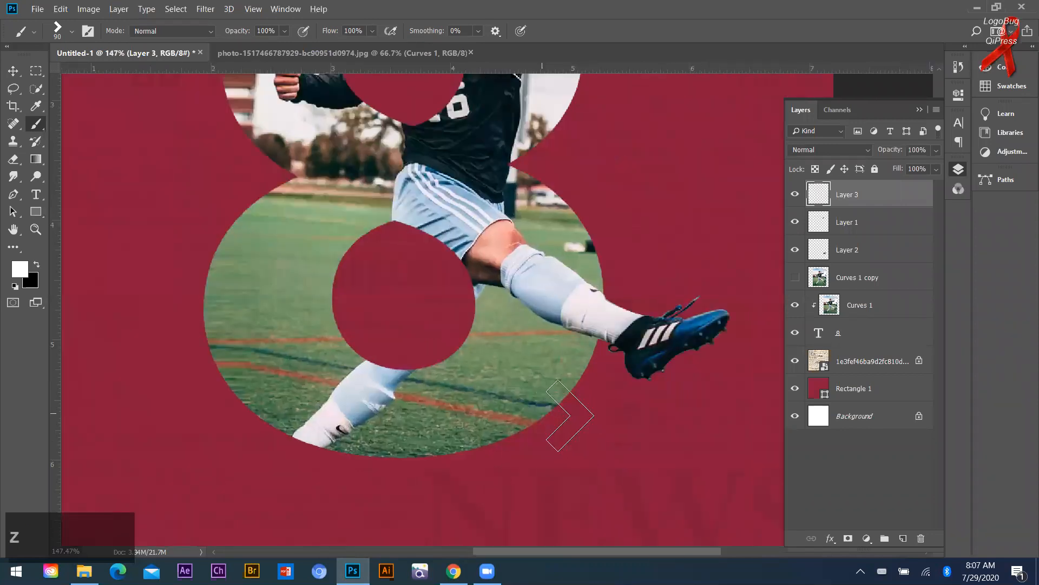
key(ctrl+shift+z)
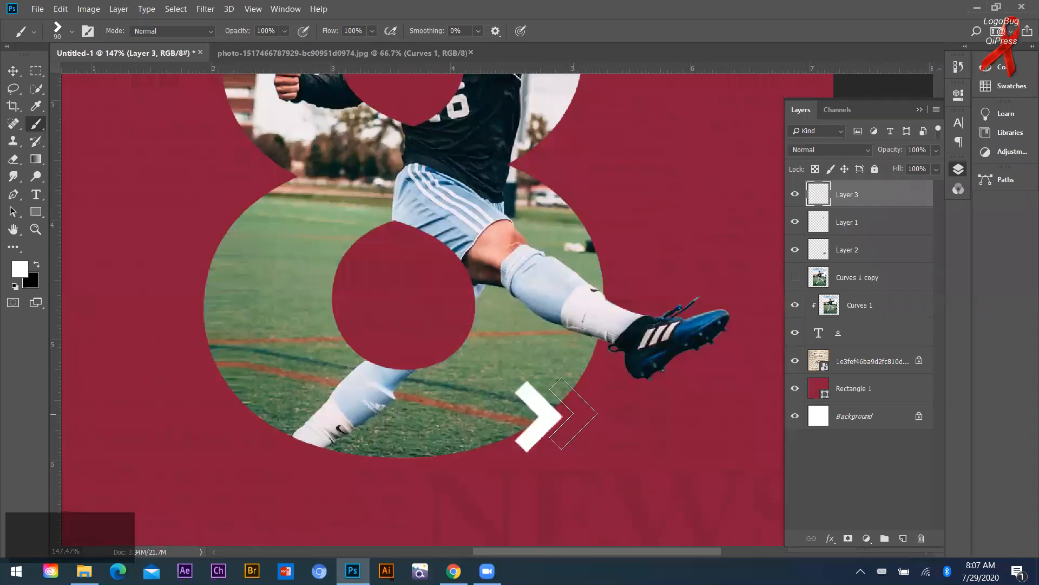
click(575, 415)
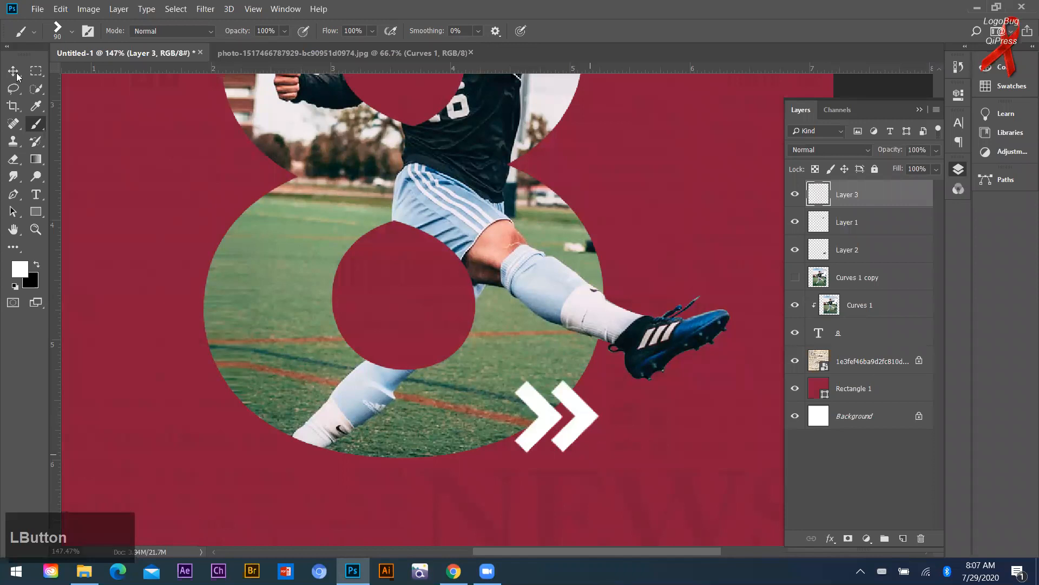
Scale Layer 3 down to about 77% and move its double chevron onto the 8's lower-right edge.
scroll(596, 414, down, 1)
key(v)
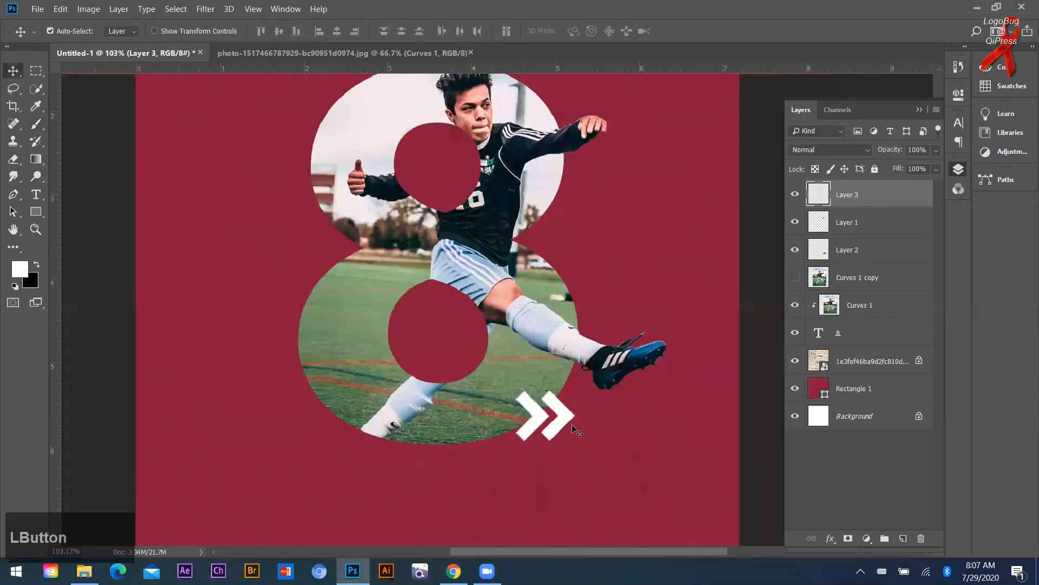
key(ctrl)
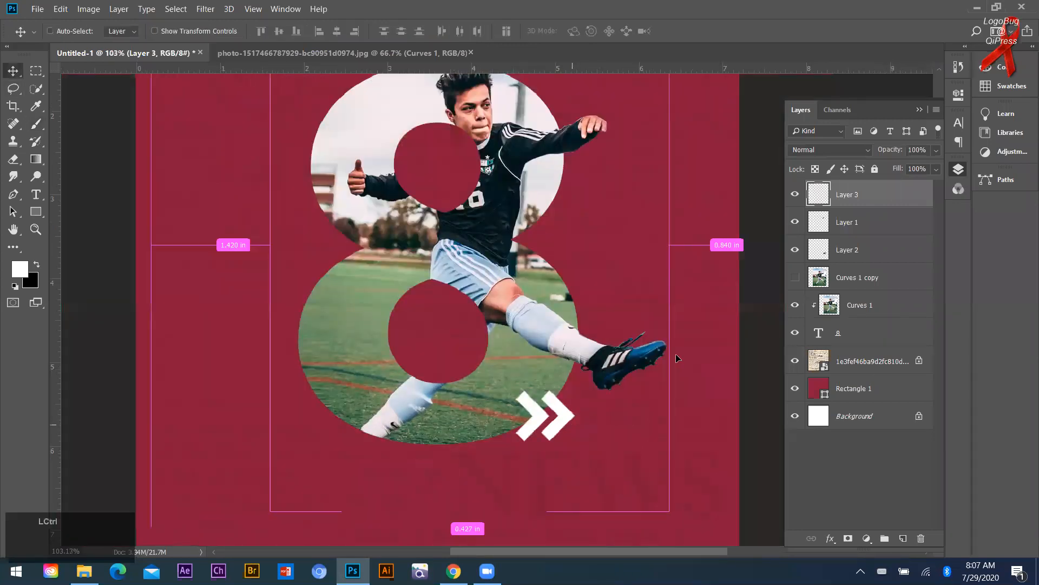
key(Return)
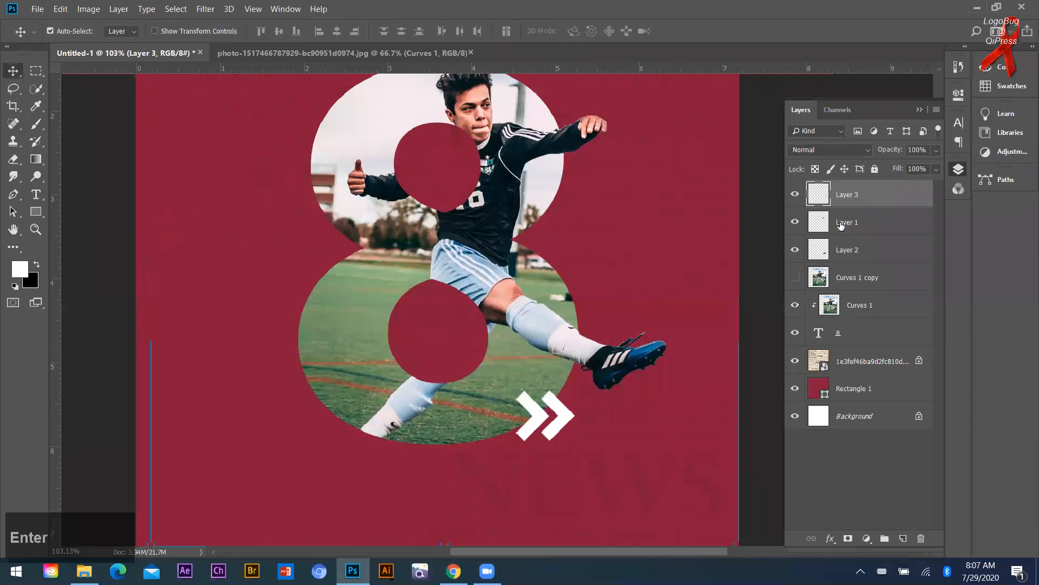
click(807, 222)
key(ctrl)
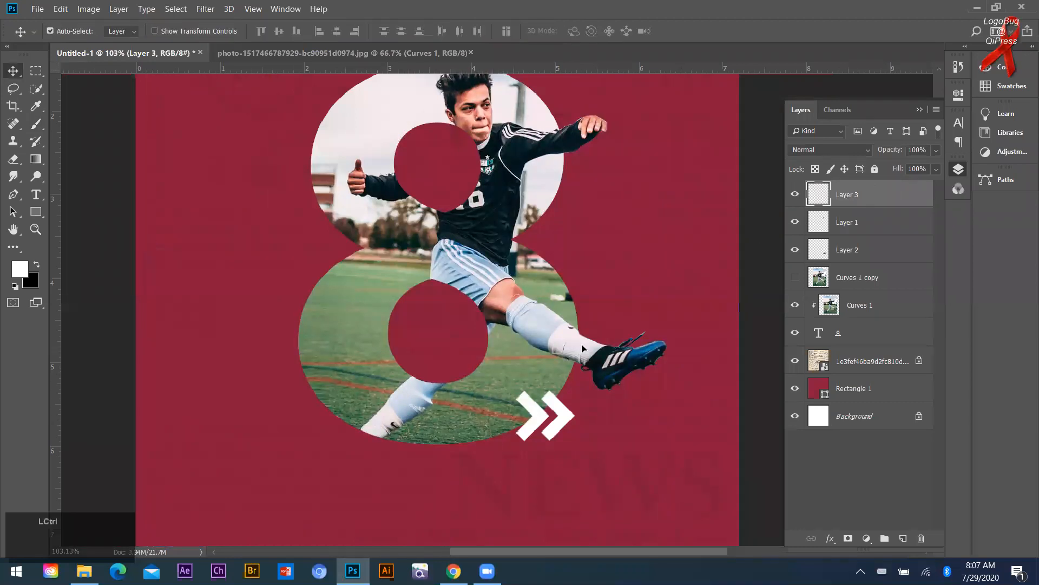
key(ctrl+t)
scroll(505, 339, down, 2)
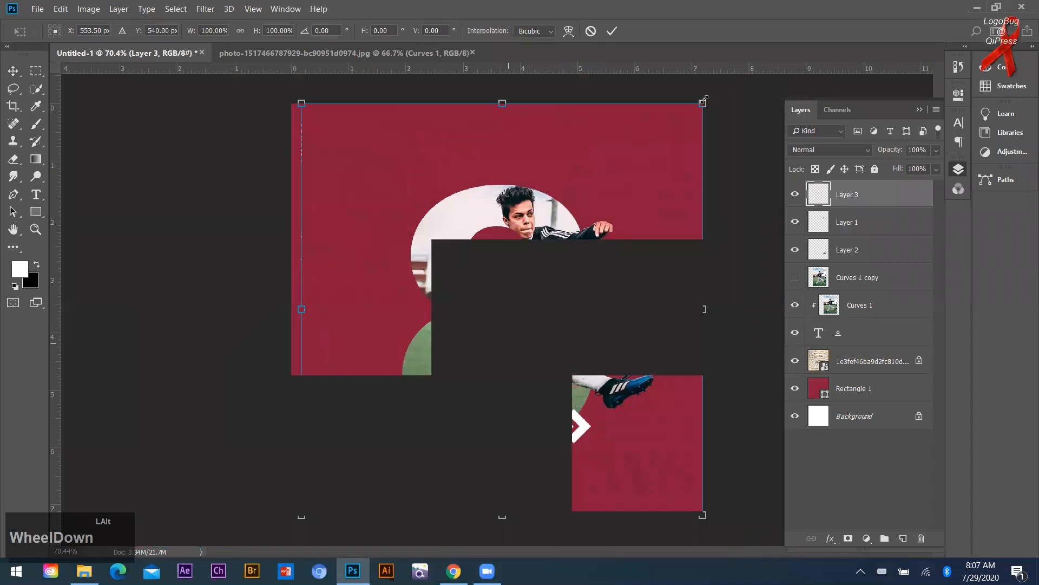
drag(734, 103, 687, 180)
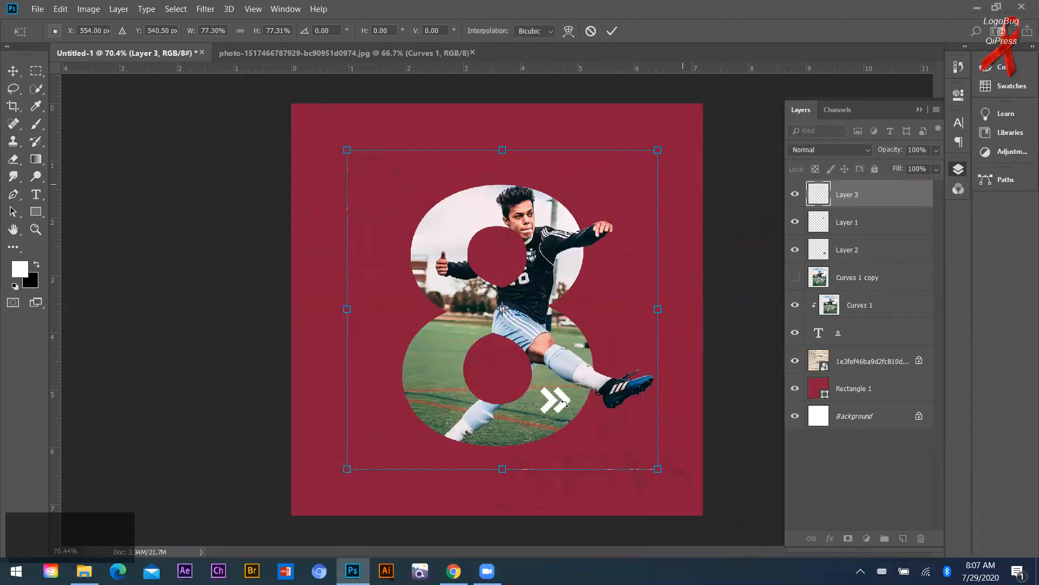
key(Return)
click(579, 417)
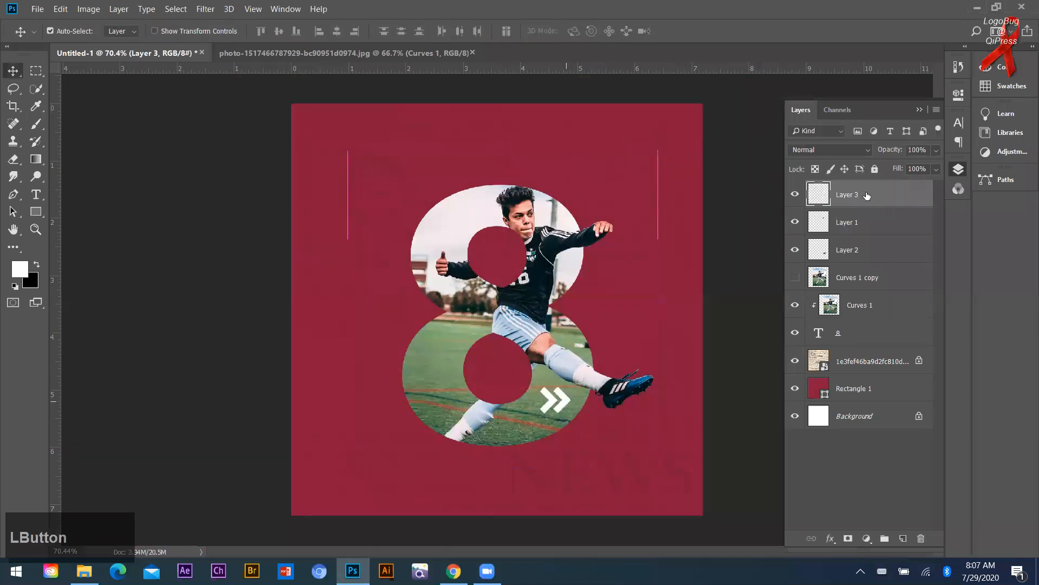
Toggle Layer 3's visibility to compare the composition with and without the double chevron.
scroll(865, 397, up, 1)
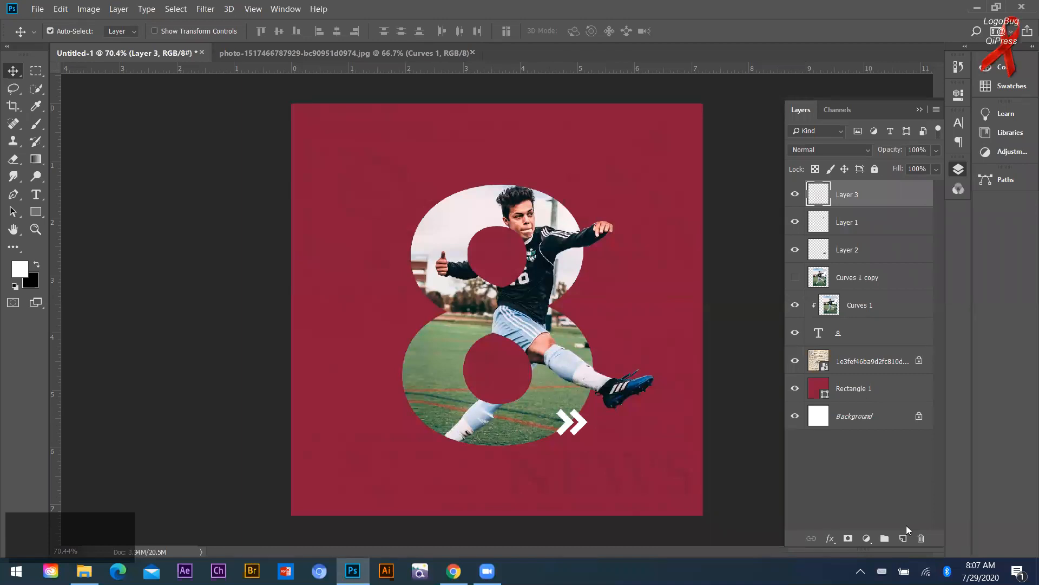
click(795, 193)
click(795, 194)
click(795, 194)
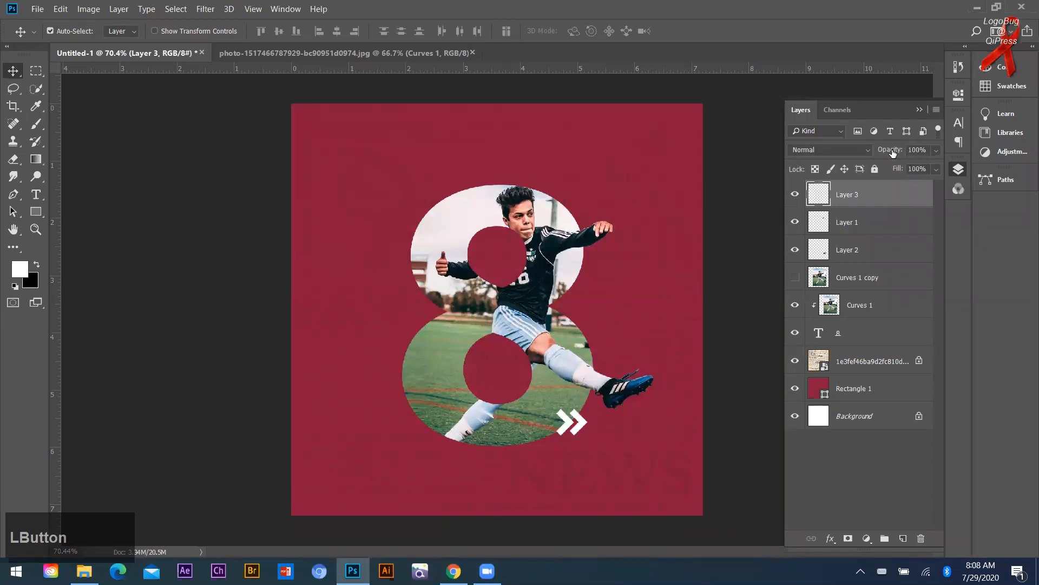
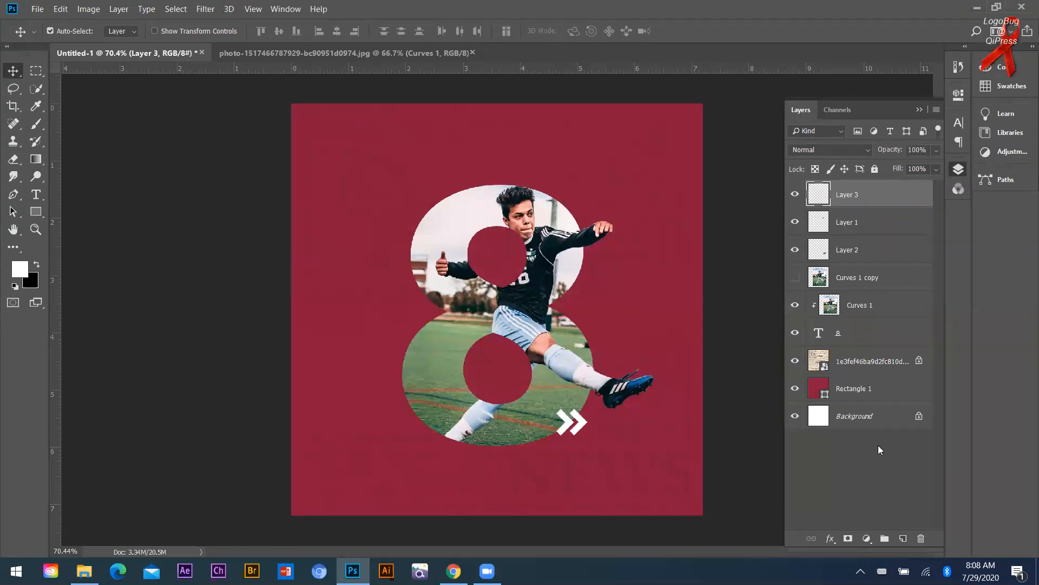
Rename the crimson Rectangle 1 layer as "BAckground Color".
click(854, 390)
double_click(839, 388)
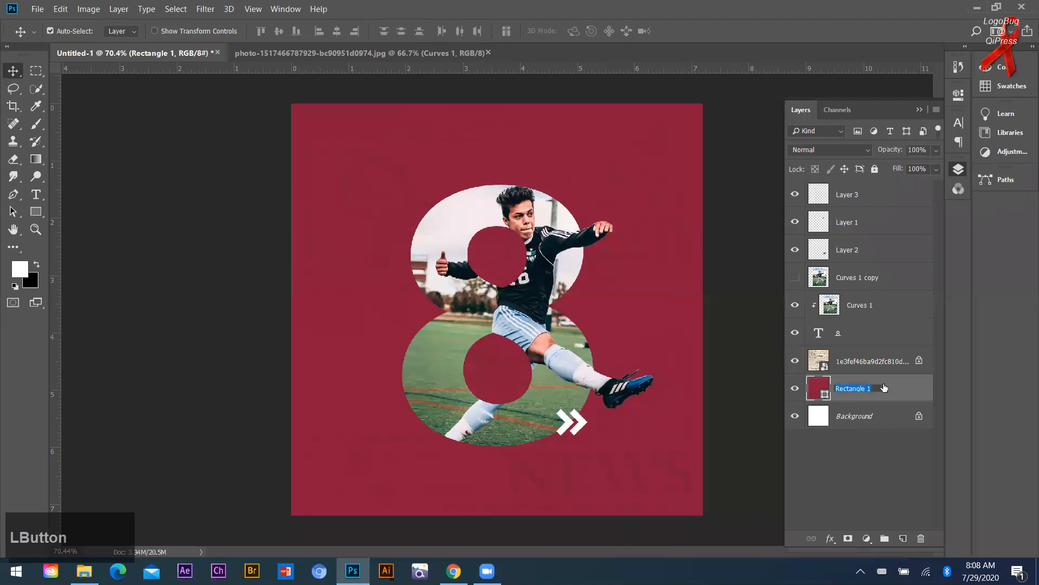
text(BAckgr)
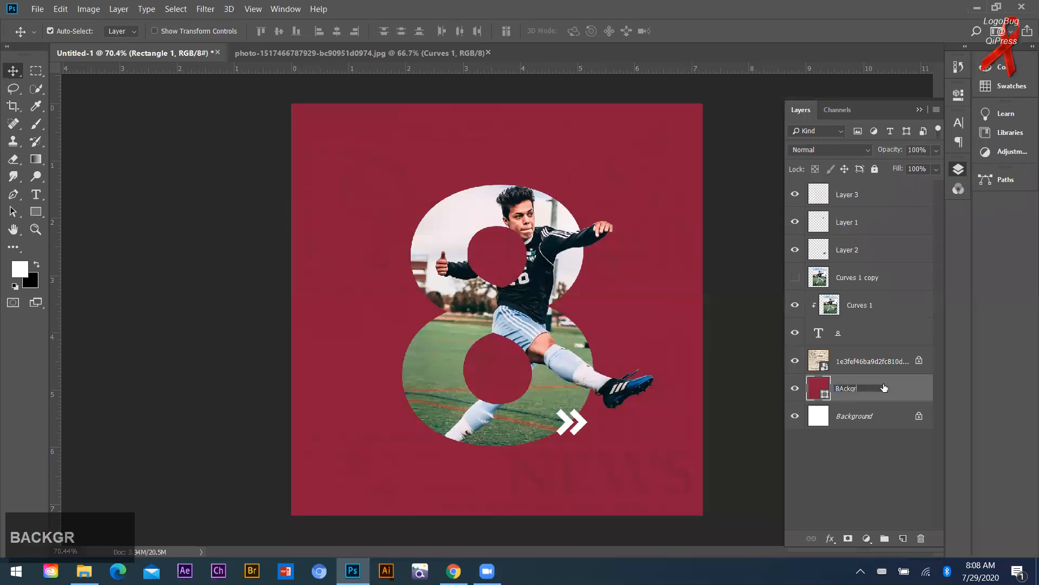
text(ound )
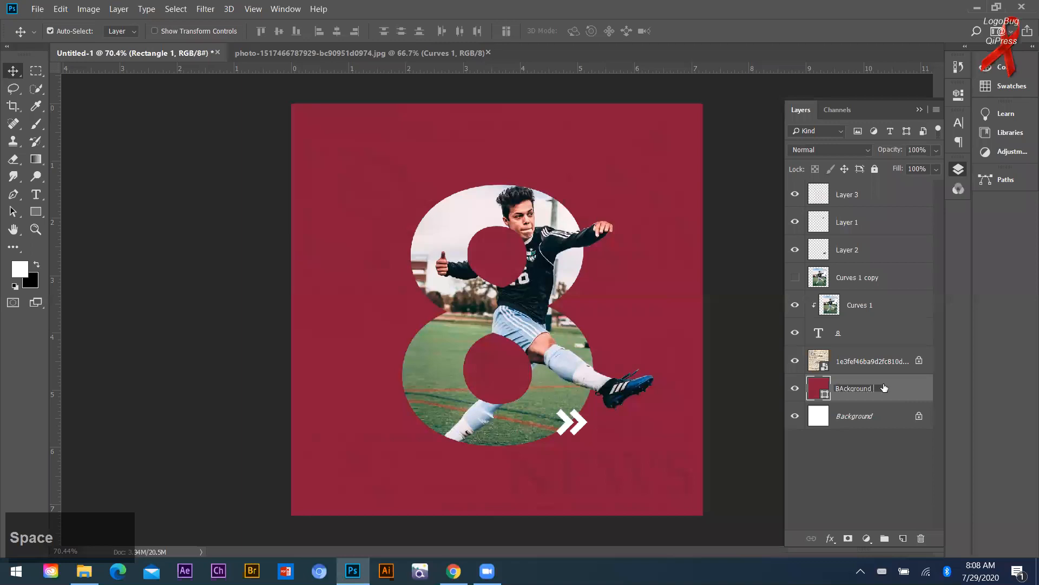
text(Color)
click(884, 366)
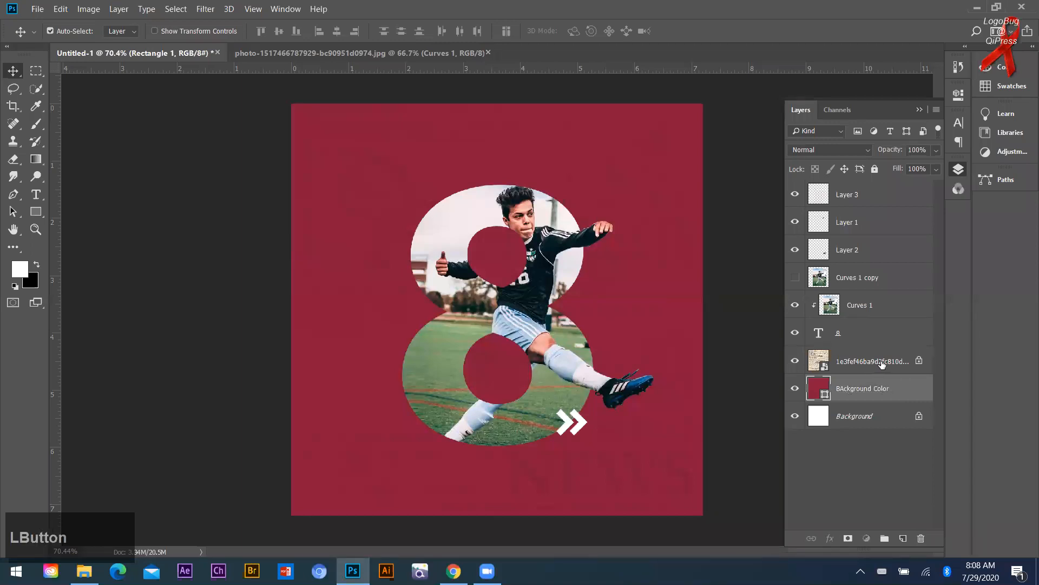
Rename the newspaper image layer above the background color layer as "TExture".
click(882, 364)
double_click(864, 363)
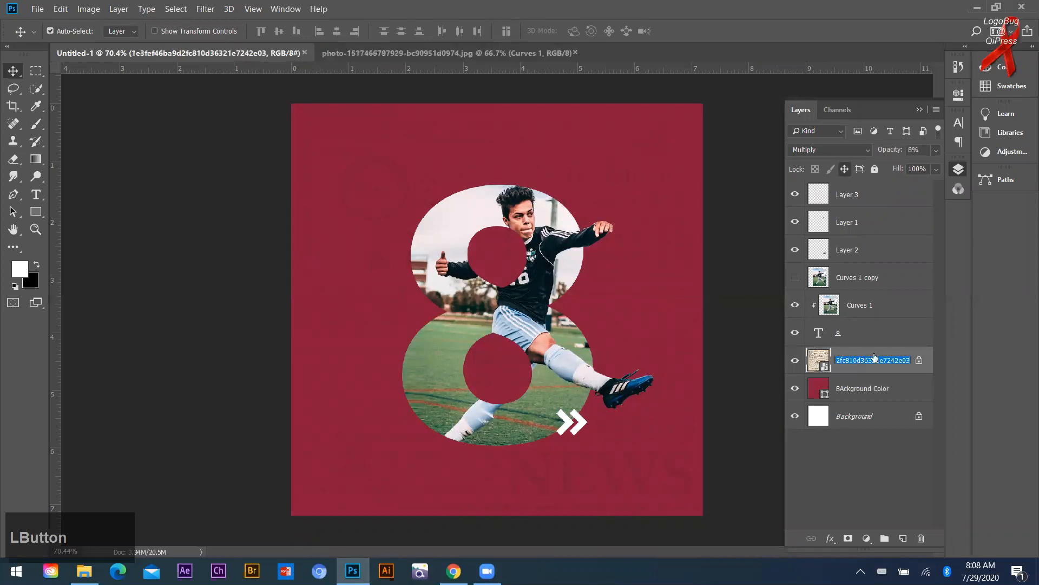
key(shift)
text(TExture)
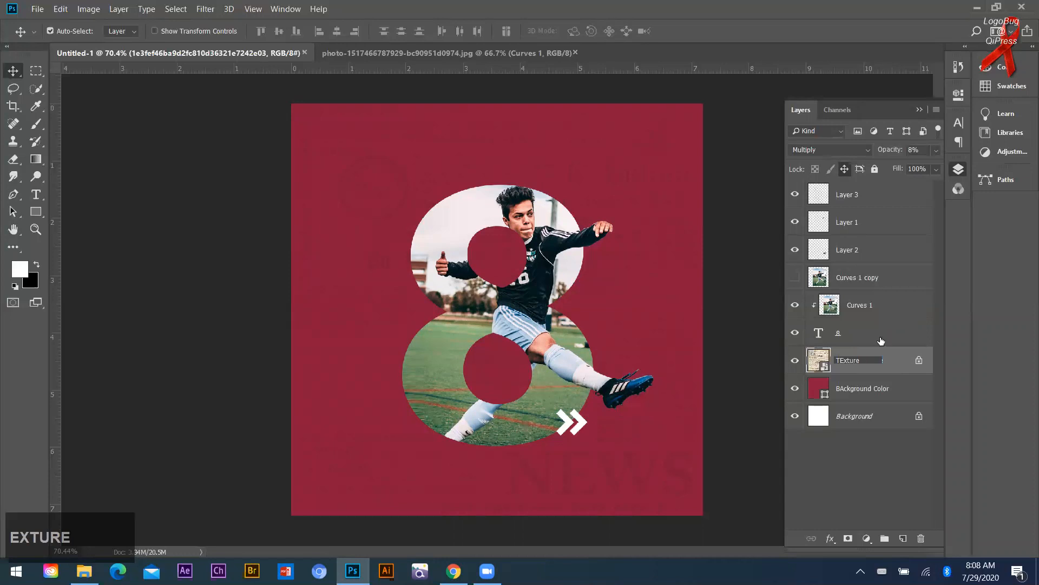
click(883, 361)
Rename the clipped Curves 1 player photo layer as "Model".
click(858, 309)
double_click(865, 309)
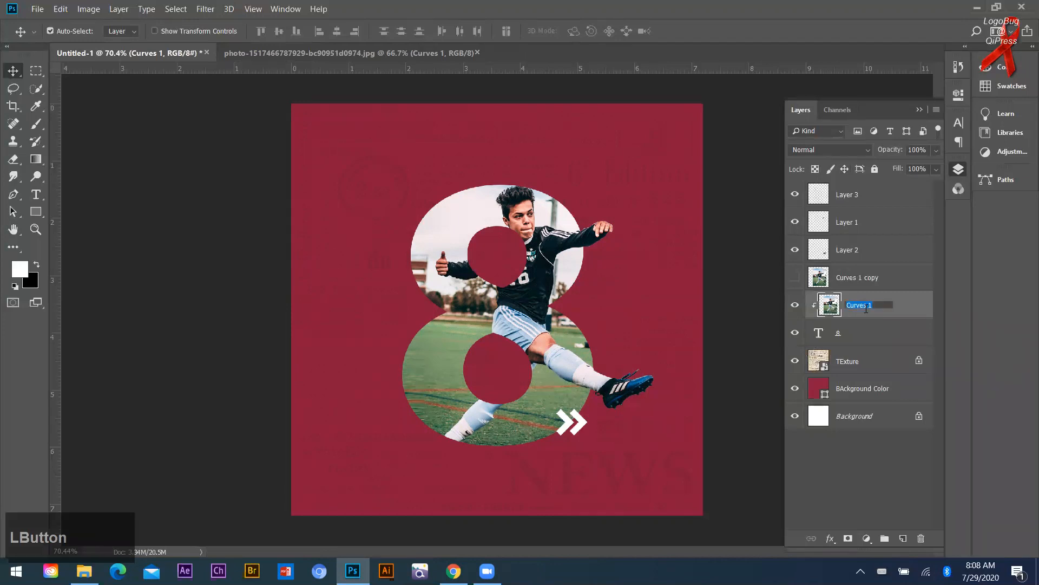
text(Model)
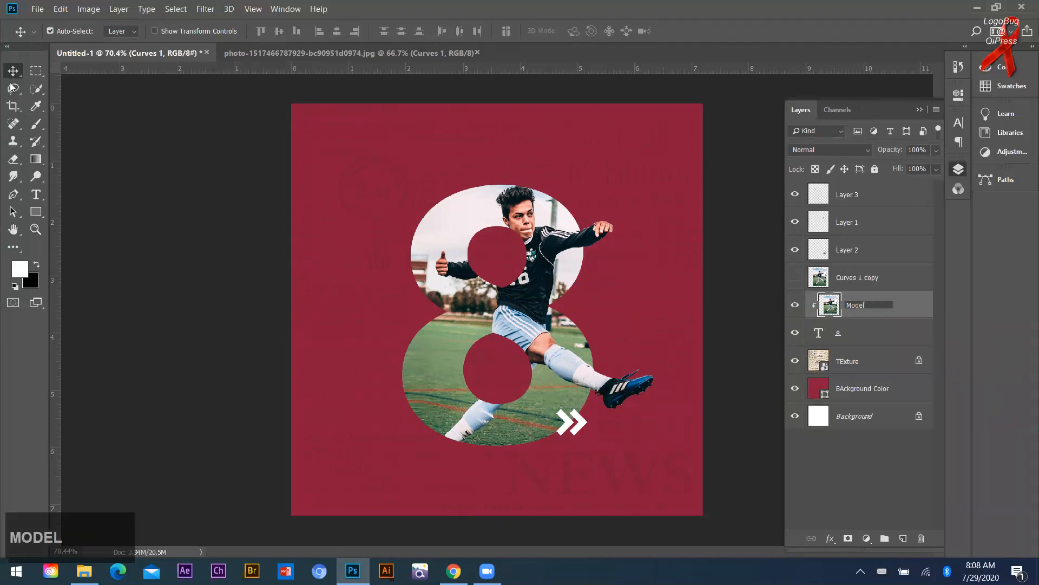
click(867, 313)
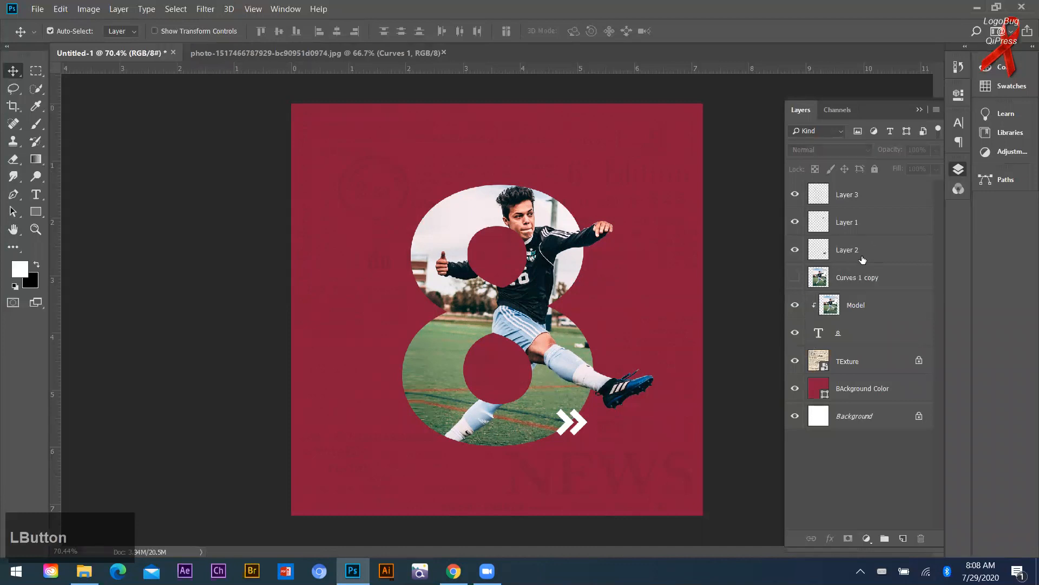
Rename Layer 2 as "Leg" and Layer 1 as "Hand".
click(847, 254)
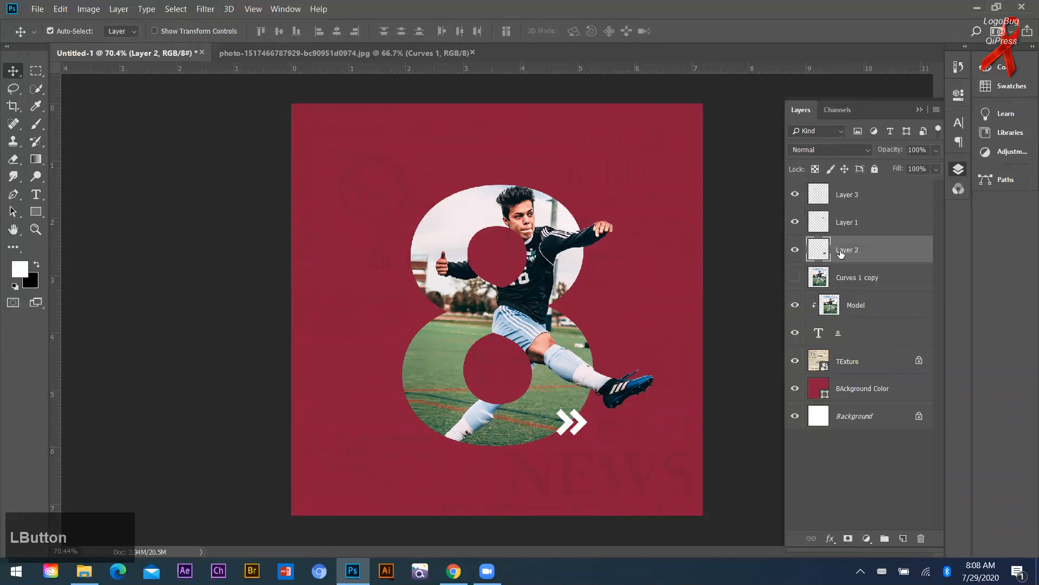
text(L)
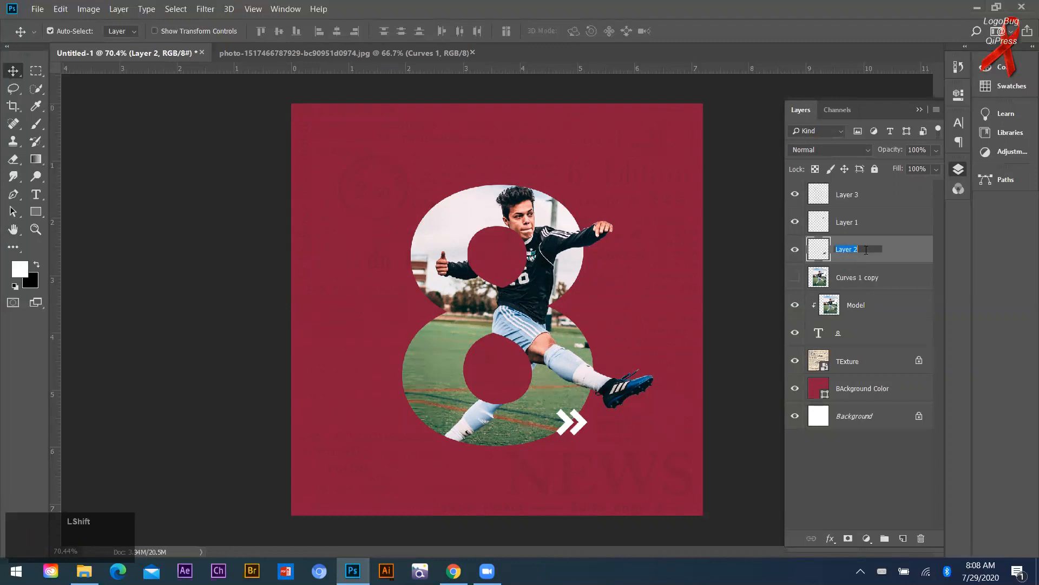
text(eg)
double_click(845, 223)
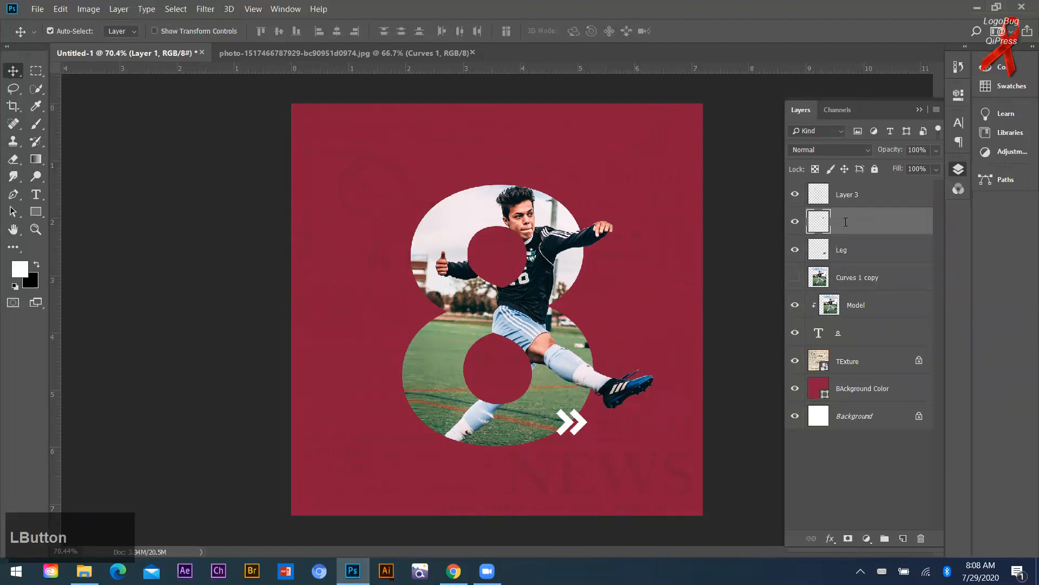
text(Hand)
Select Layer 3, which holds the double chevron, and open its layer commands.
click(853, 200)
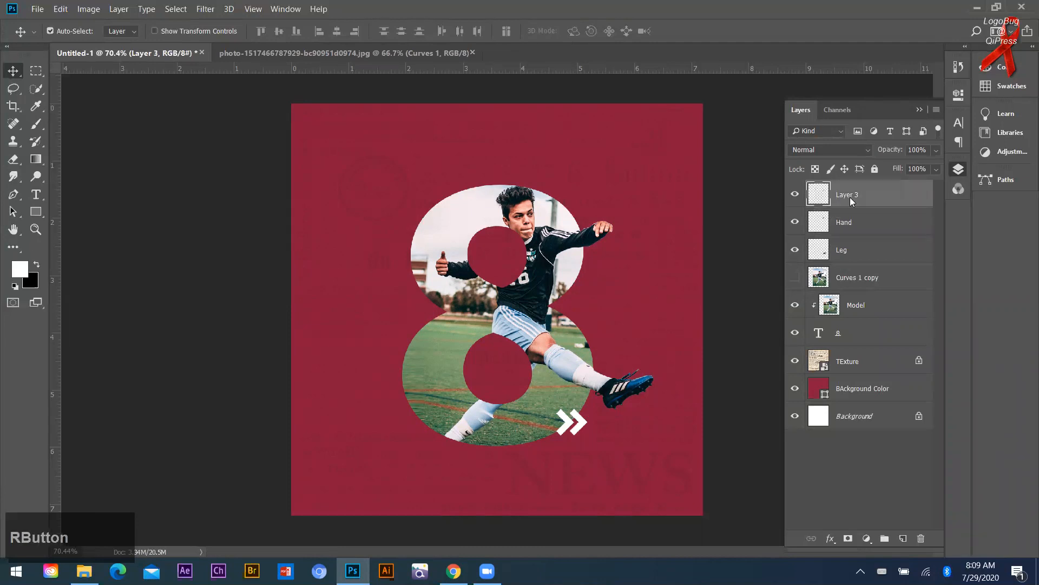
right_click(847, 199)
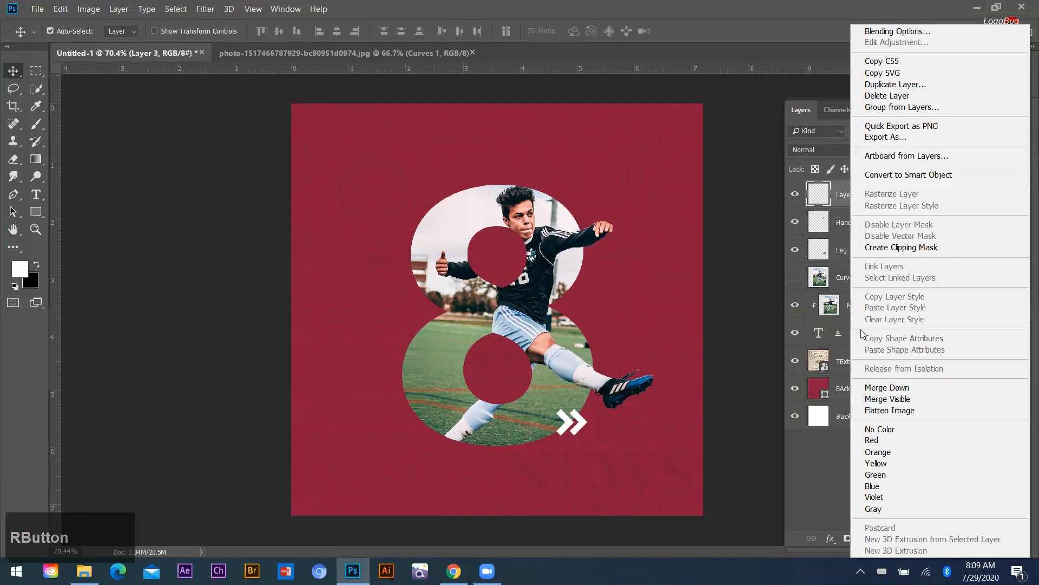
Rename the top layer, Layer 3, as Brush.
click(840, 198)
double_click(844, 195)
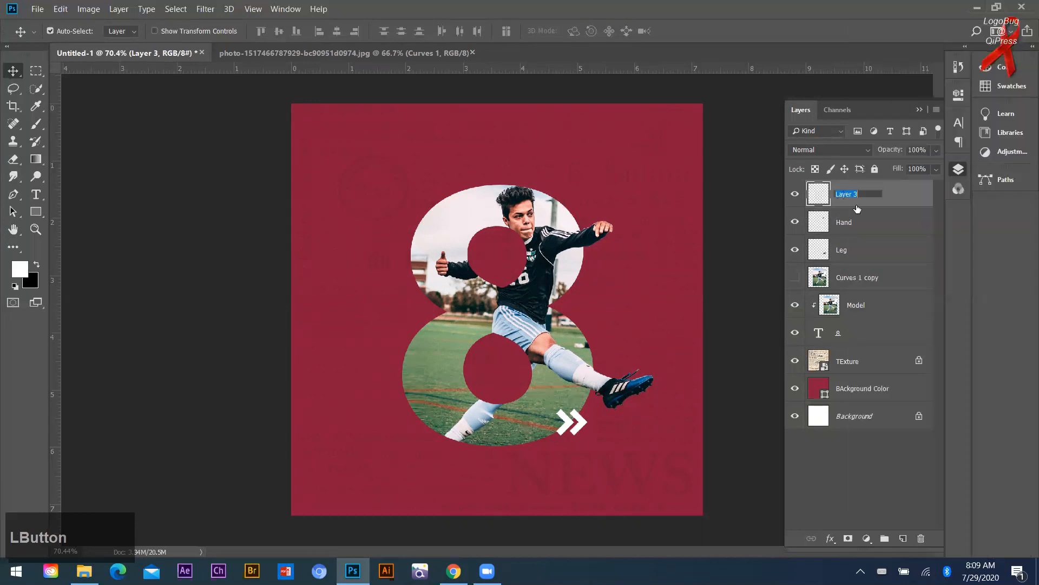
text(Brush)
click(888, 209)
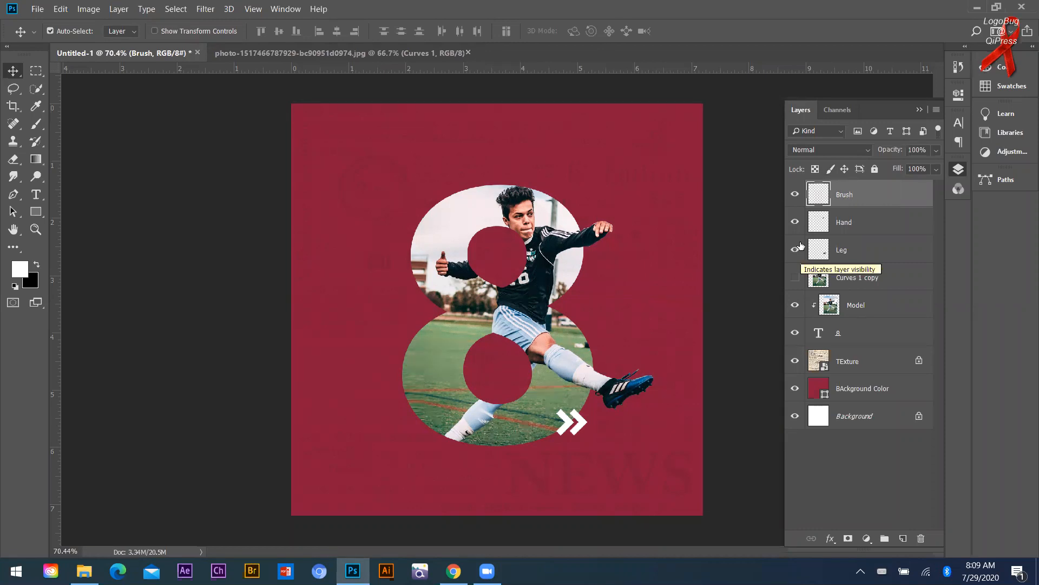
Assign the green colour label to the Model layer.
right_click(849, 252)
click(850, 306)
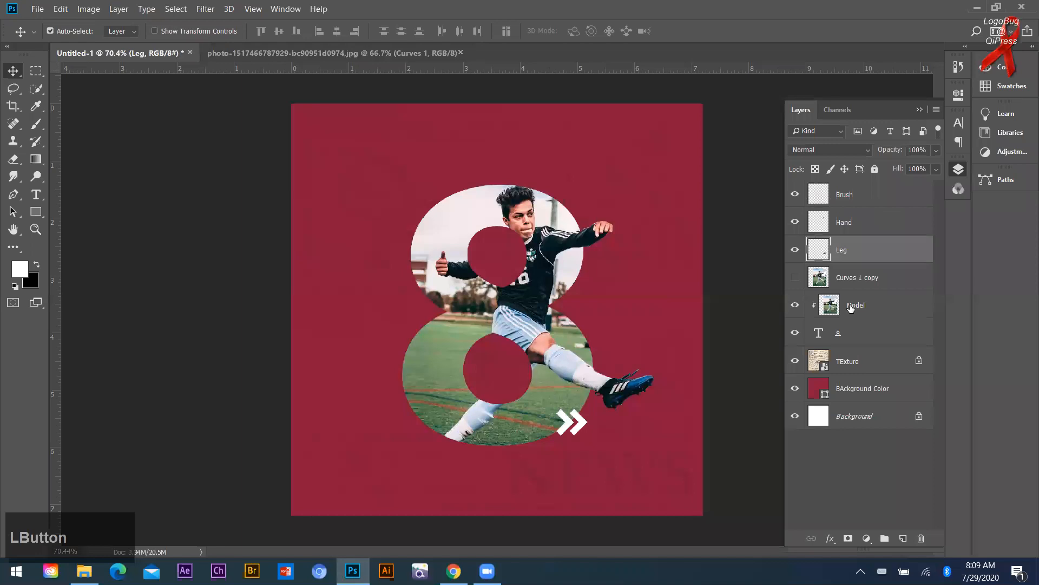
click(853, 307)
right_click(855, 308)
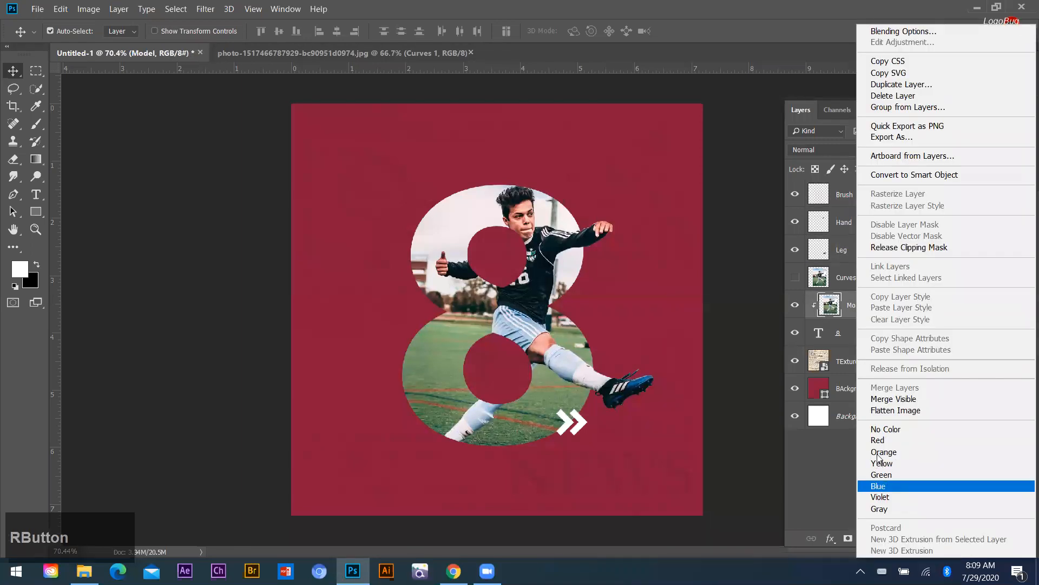
click(882, 475)
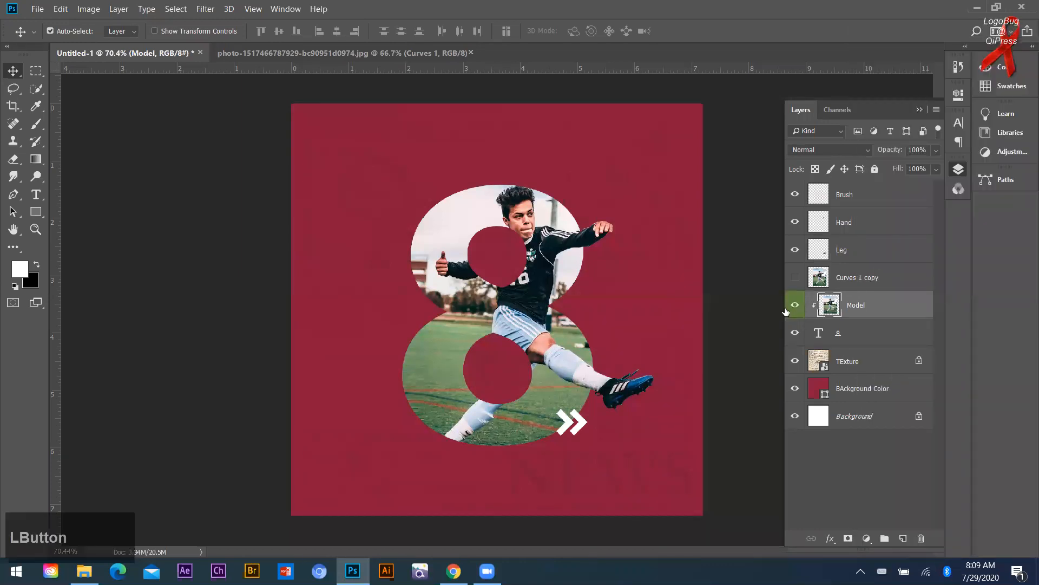
scroll(844, 205, up, 1)
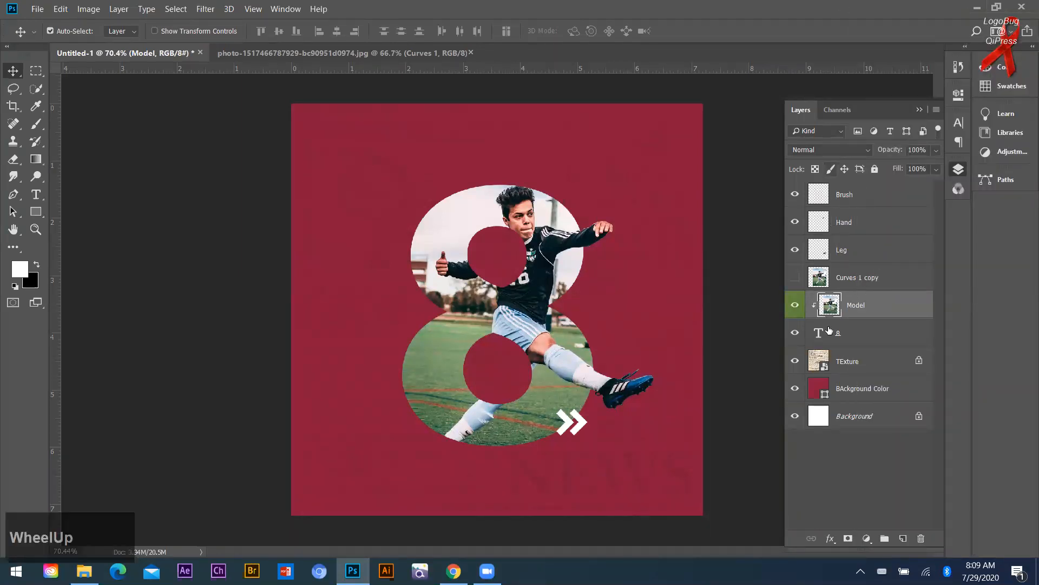
scroll(834, 350, down, 1)
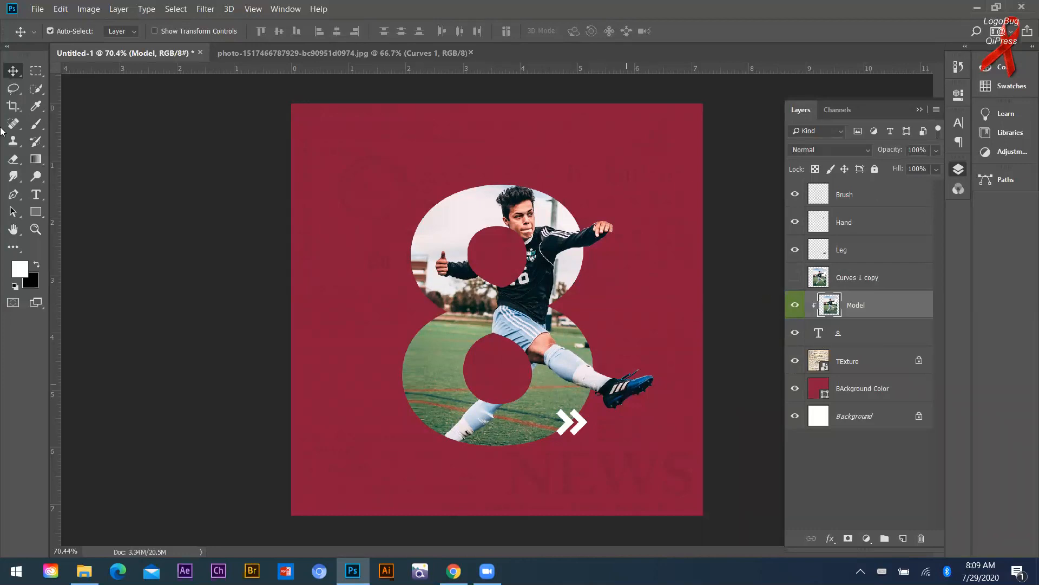
Add a new layer above the Brush layer and choose brush preset 6, the dot grid, for the Brush tool.
click(870, 201)
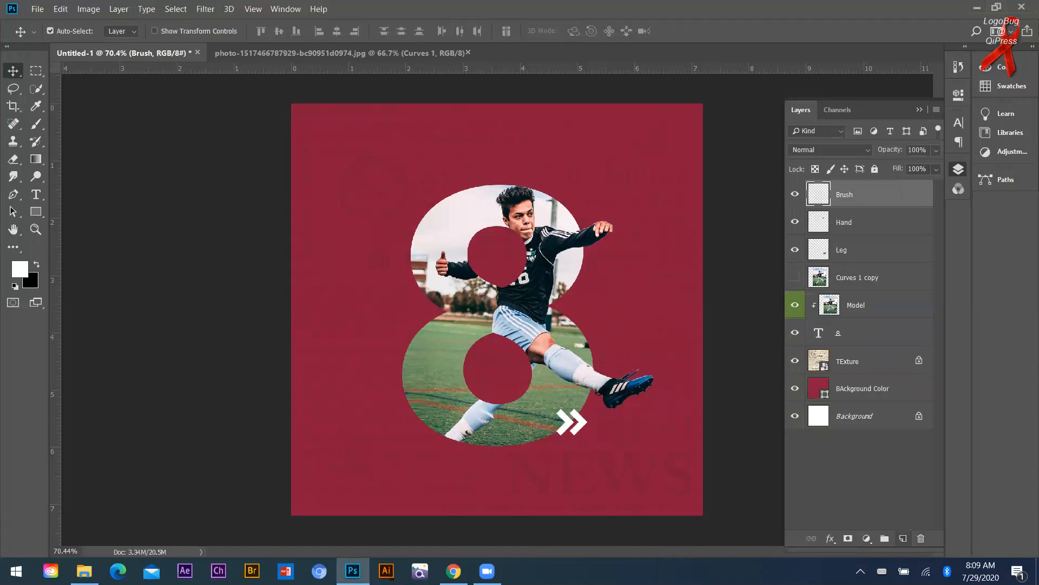
click(903, 538)
click(35, 124)
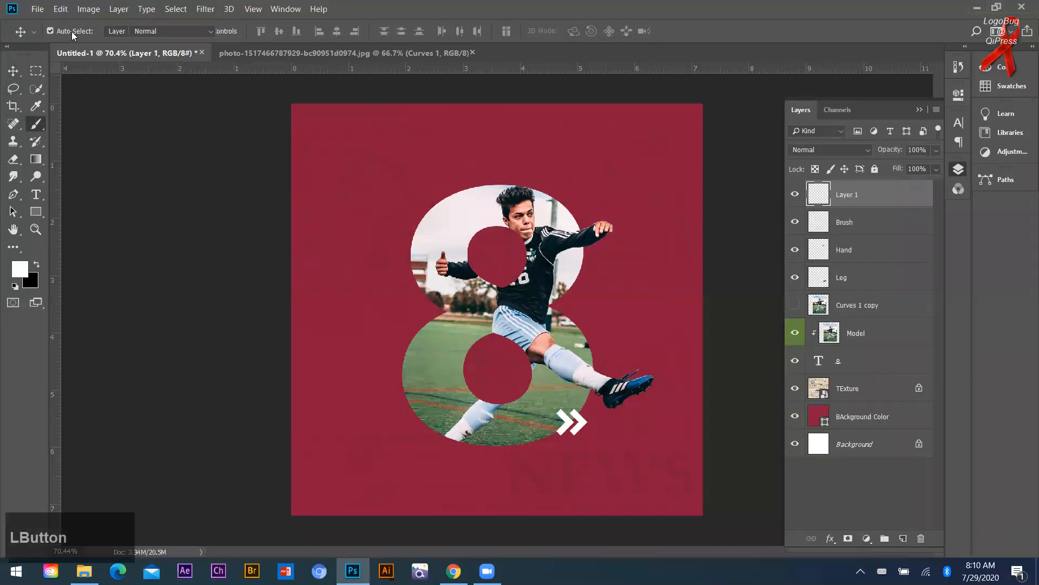
right_click(105, 214)
scroll(110, 238, down, 2)
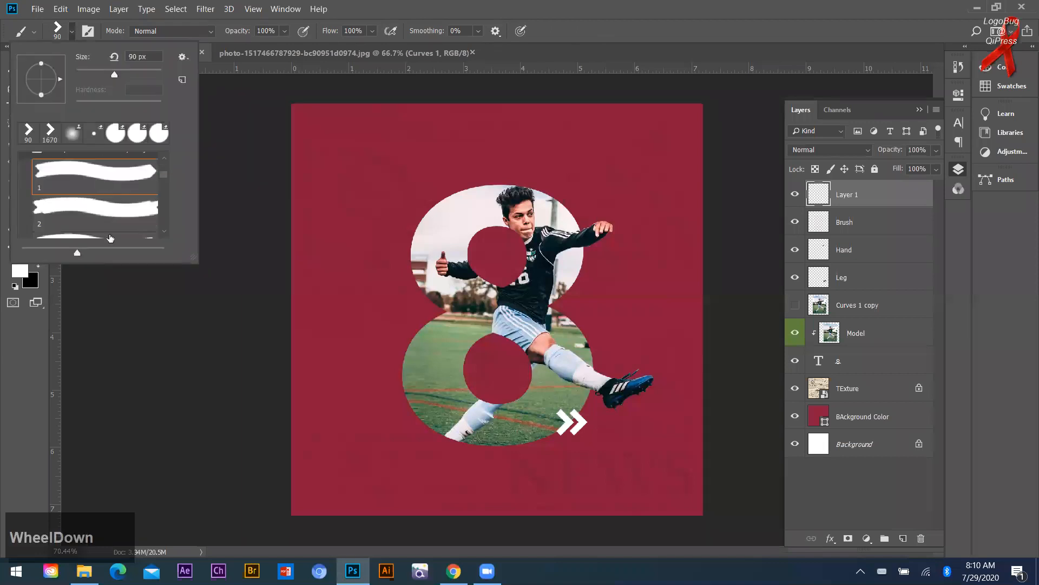
scroll(110, 238, down, 1)
click(111, 216)
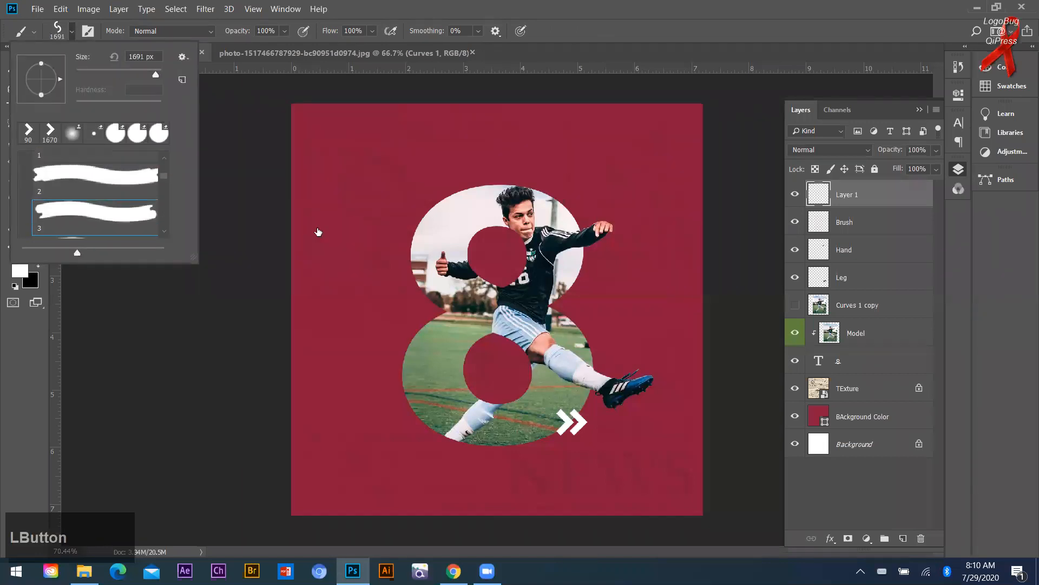
scroll(111, 214, down, 1)
click(113, 211)
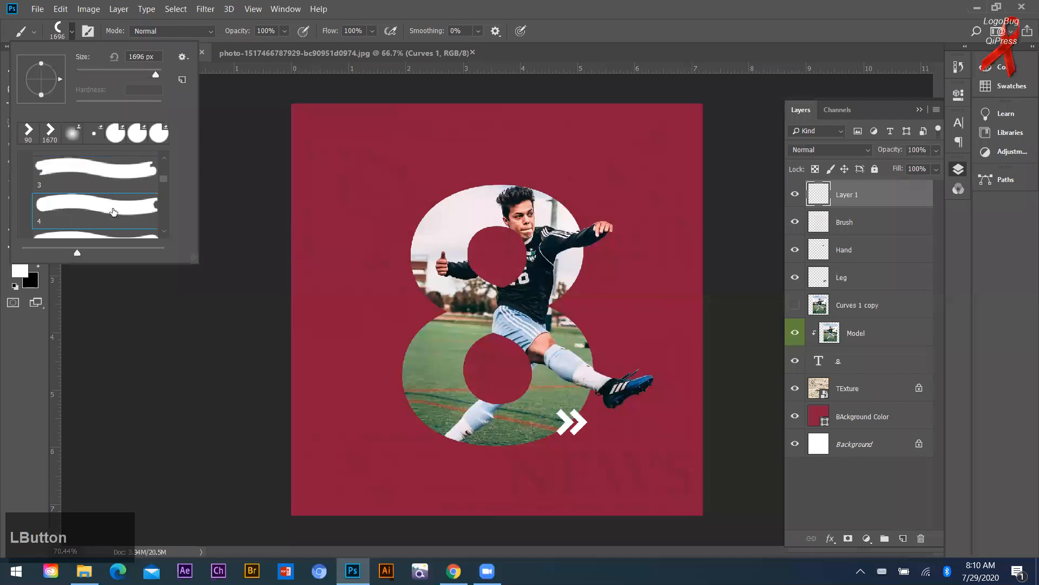
scroll(113, 211, down, 2)
click(123, 221)
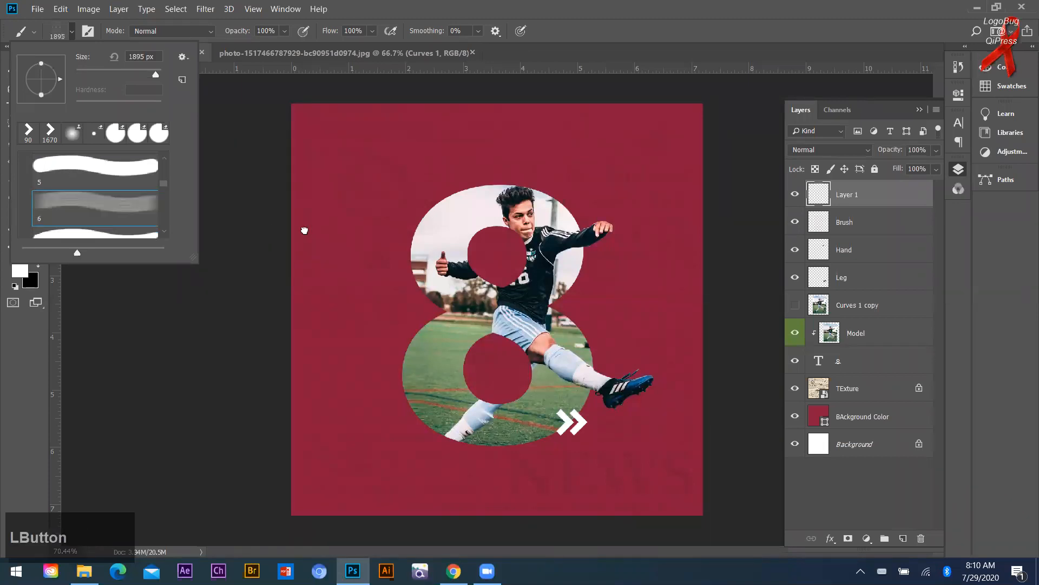
click(14, 428)
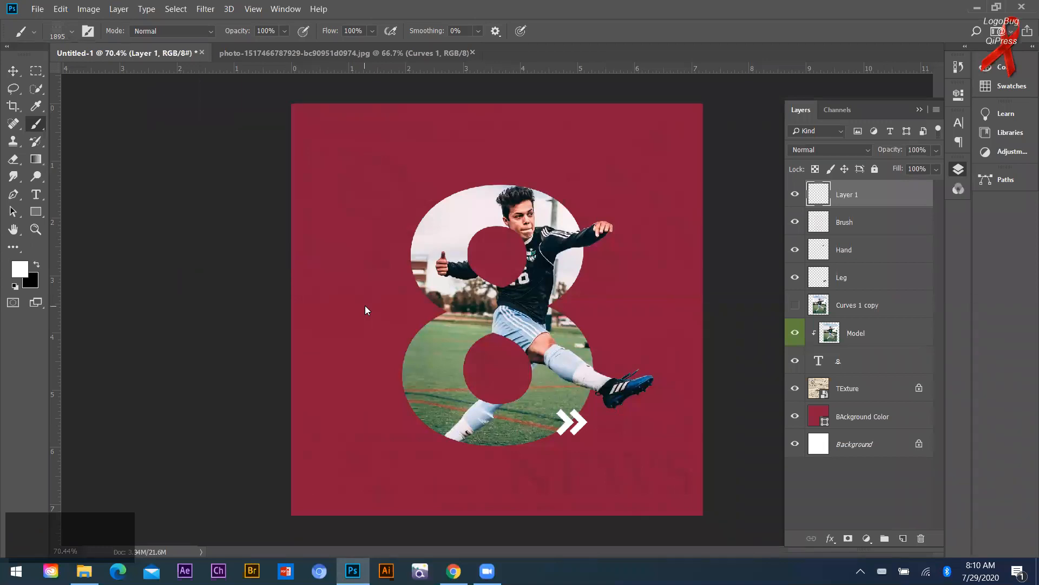
Reduce the dot grid brush to 175 px and stamp it in white over the upper-left edge of the number 8.
key(bracketleft)
key(bracketleft)
key(bracketleft)
key(bracketleft)
key(bracketleft)
key(bracketleft)
key(bracketleft)
key(bracketleft)
key(bracketleft)
key(bracketleft)
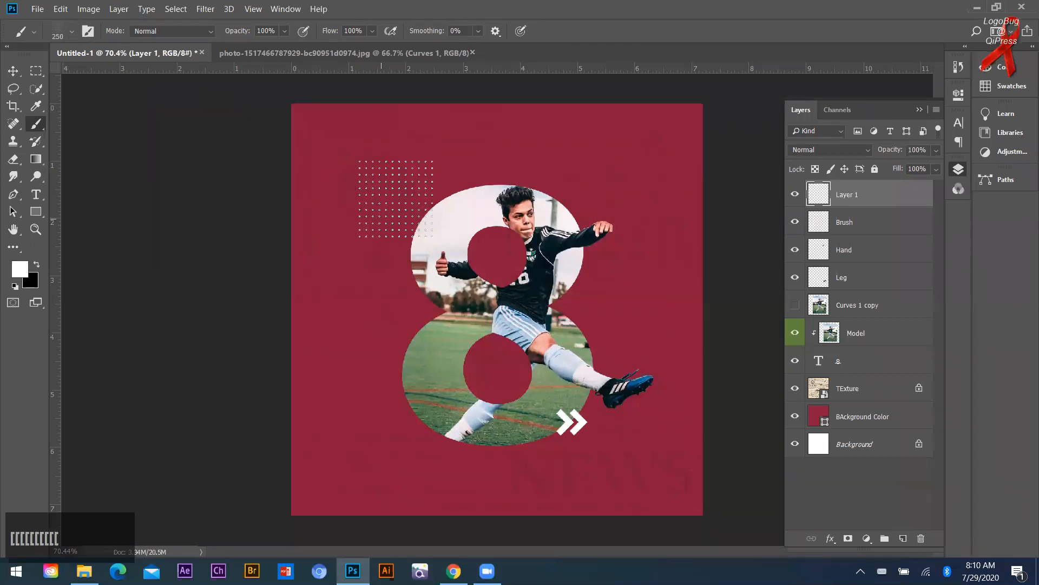
key(bracketleft)
key(bracketleft)
key(bracketleft)
drag(424, 199, 468, 241)
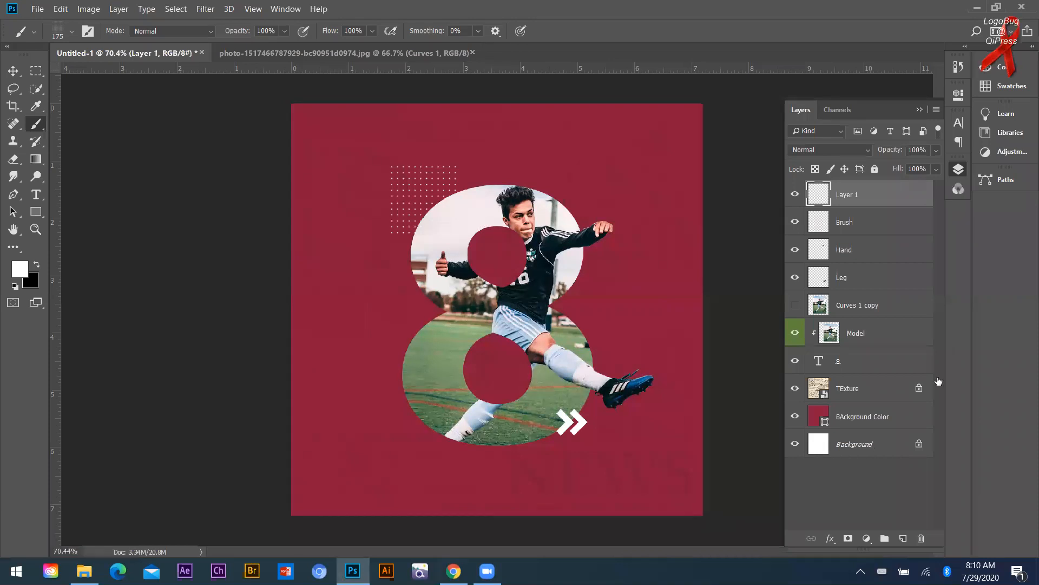
Add another new layer and choose brush preset 13, the striped ring, for the Brush tool.
key(ctrl+shift+alt+n)
click(34, 127)
right_click(53, 127)
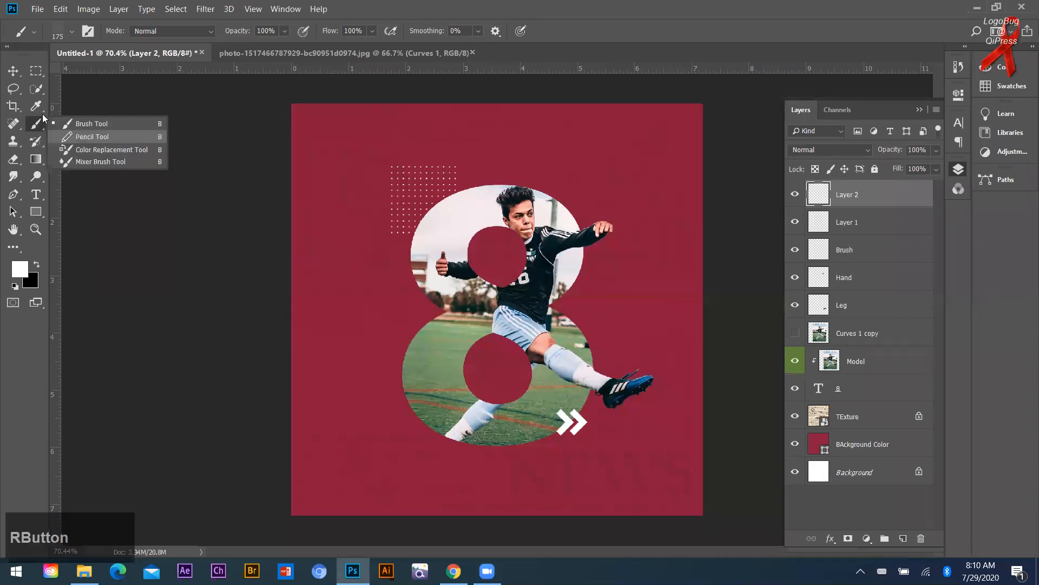
click(71, 34)
click(71, 33)
scroll(90, 200, down, 2)
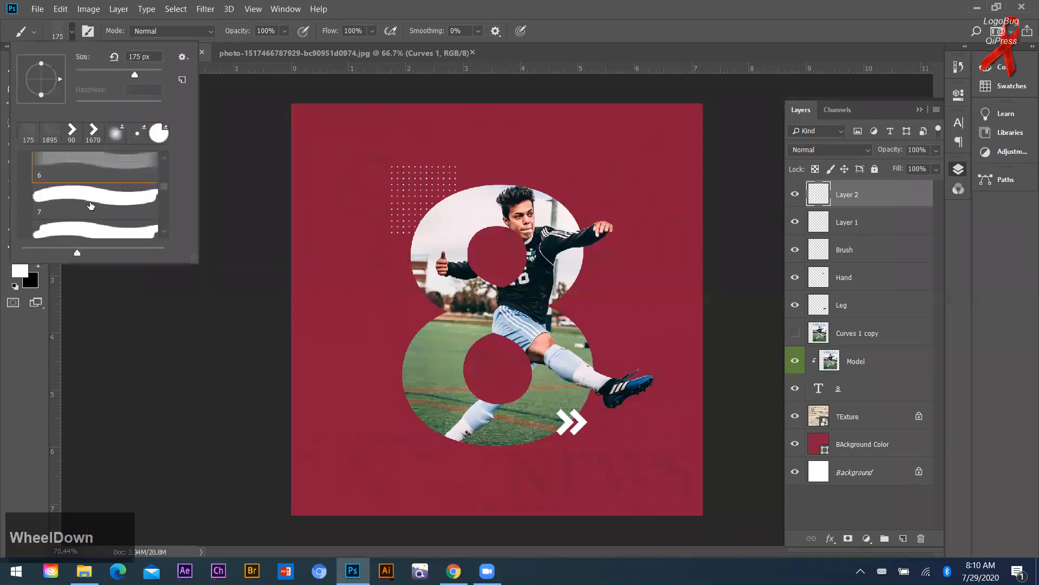
click(98, 203)
scroll(99, 218, down, 1)
click(99, 216)
scroll(108, 206, down, 2)
click(125, 207)
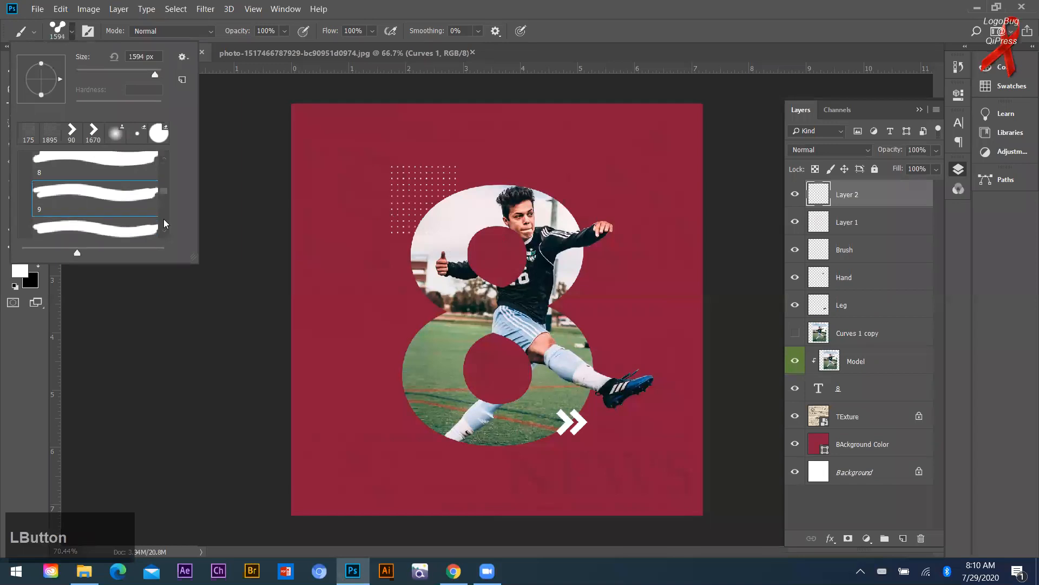
click(103, 227)
scroll(101, 204, down, 1)
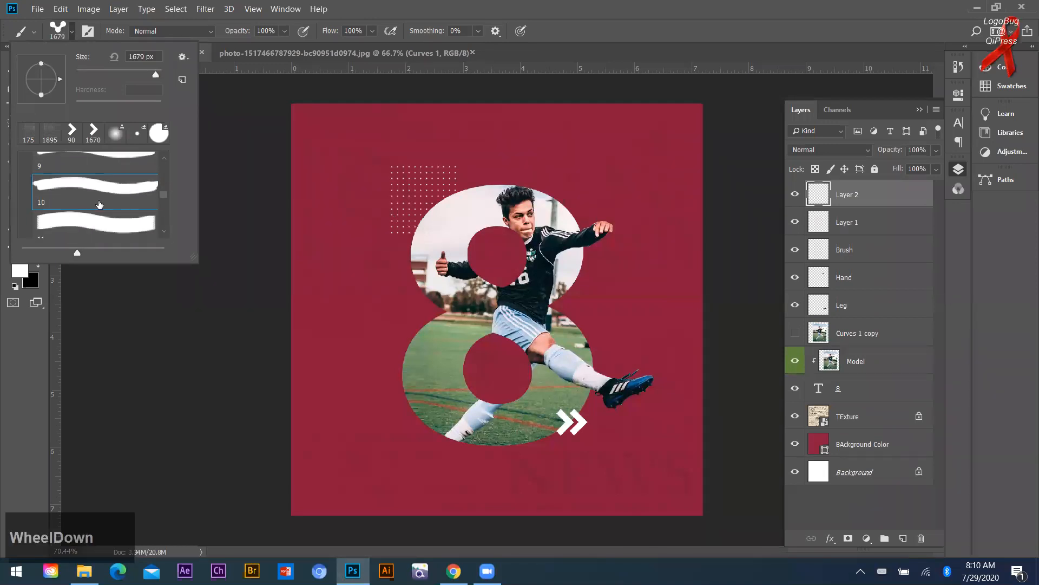
scroll(143, 210, down, 1)
click(143, 210)
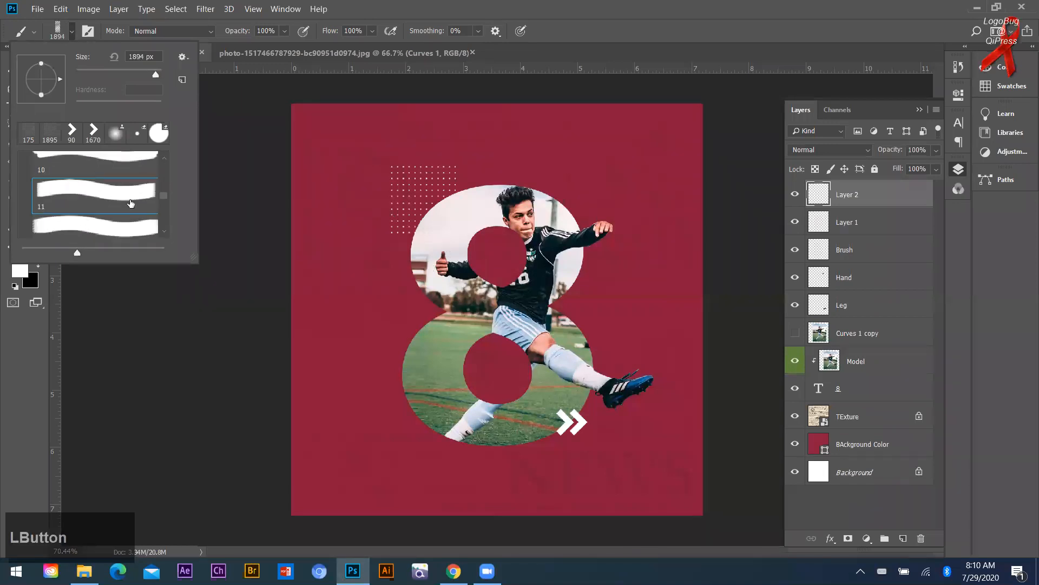
click(135, 226)
scroll(111, 205, down, 2)
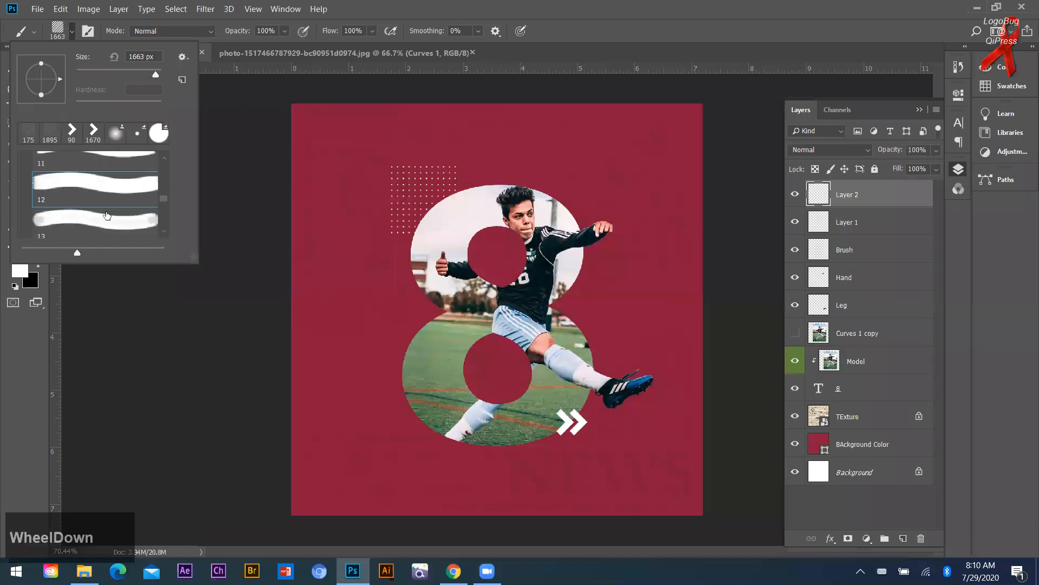
click(112, 205)
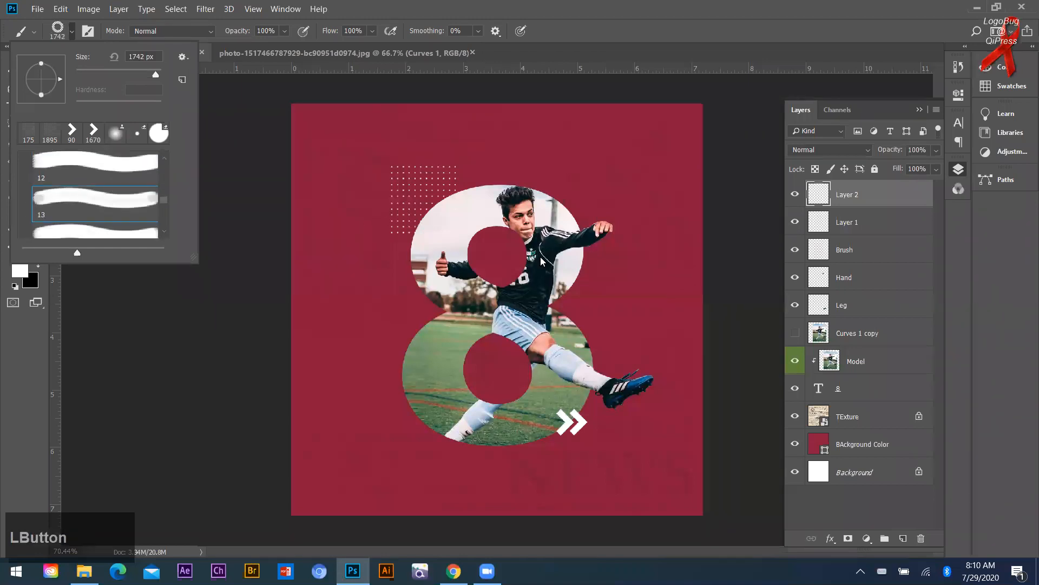
Undo the full-size ring stamp, reduce the brush to 125 px and stamp the striped ring beside the dot grid.
click(55, 468)
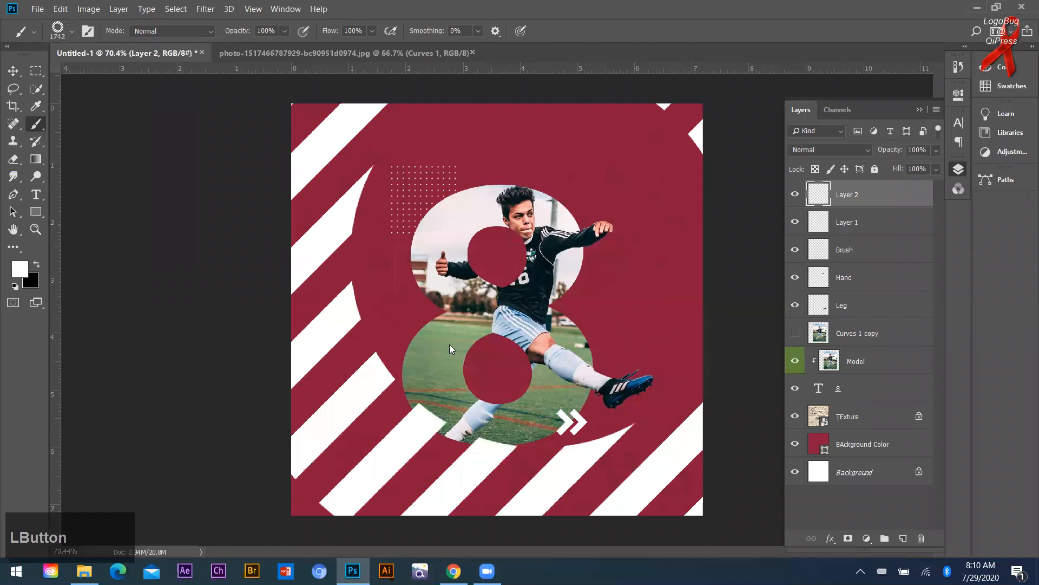
key(ctrl+z)
key(bracketleft)
key(bracketleft)
key(bracketleft)
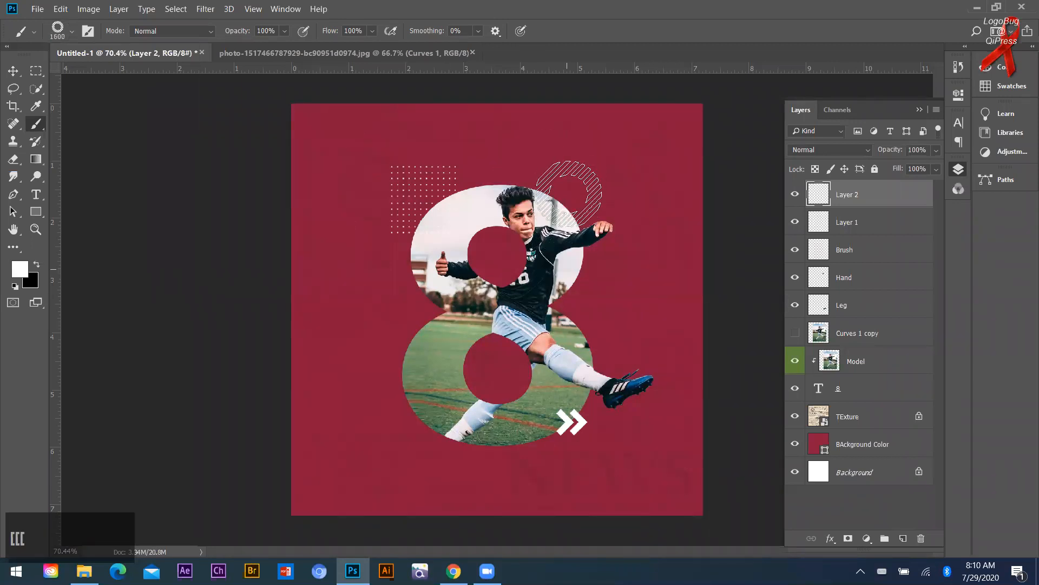
key(bracketleft)
key(bracketleft)
key(bracketleft)
key(bracketleft)
key(bracketleft)
key(bracketleft)
key(bracketleft)
key(bracketleft)
key(bracketleft)
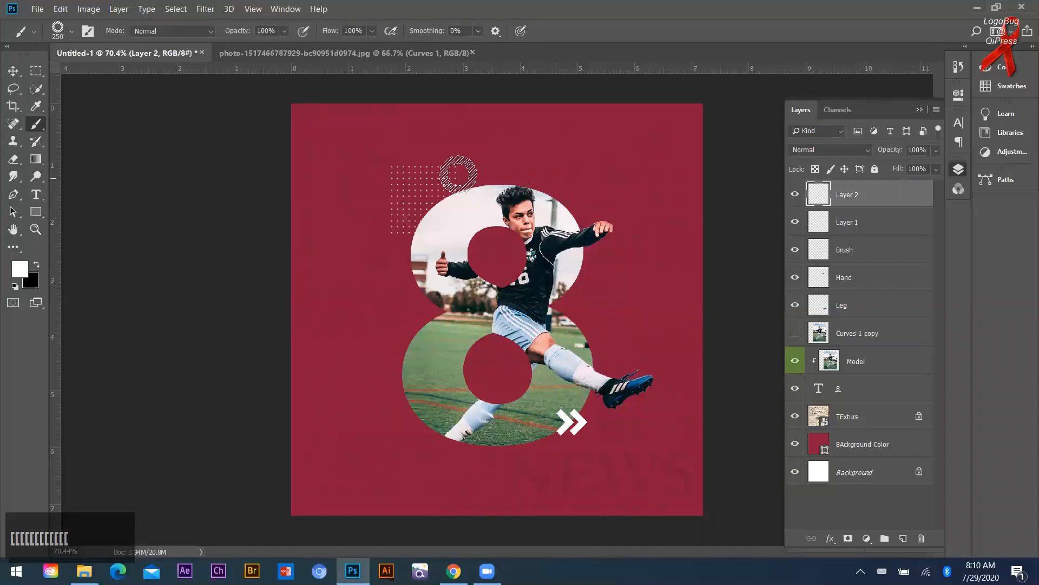
key(bracketleft)
key(bracketleft)
key(bracketleft)
key(bracketleft)
click(457, 183)
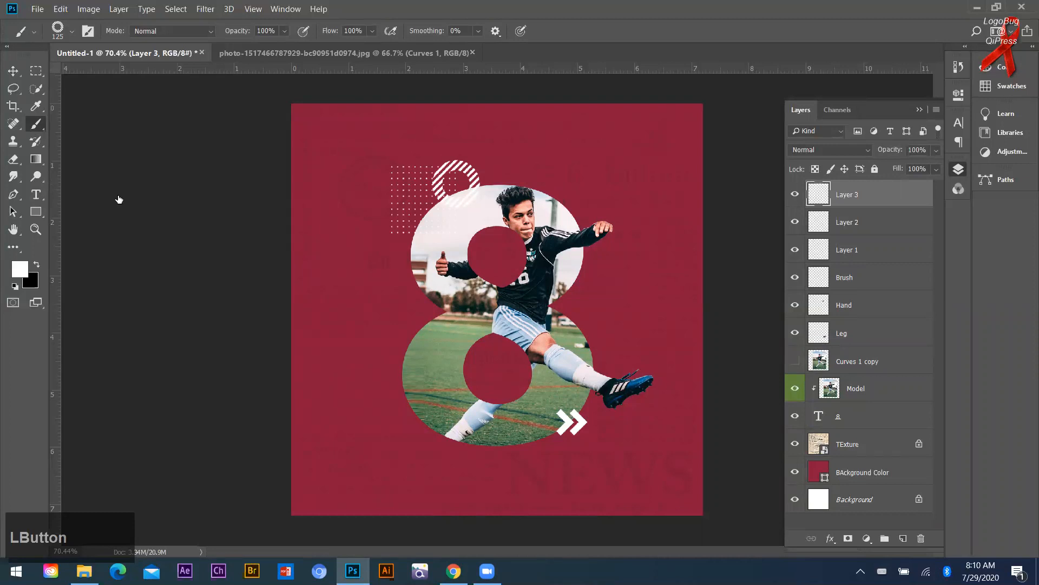
Choose brush preset 9, the linked dots shape, for painting on Layer 3.
click(71, 31)
scroll(95, 189, down, 3)
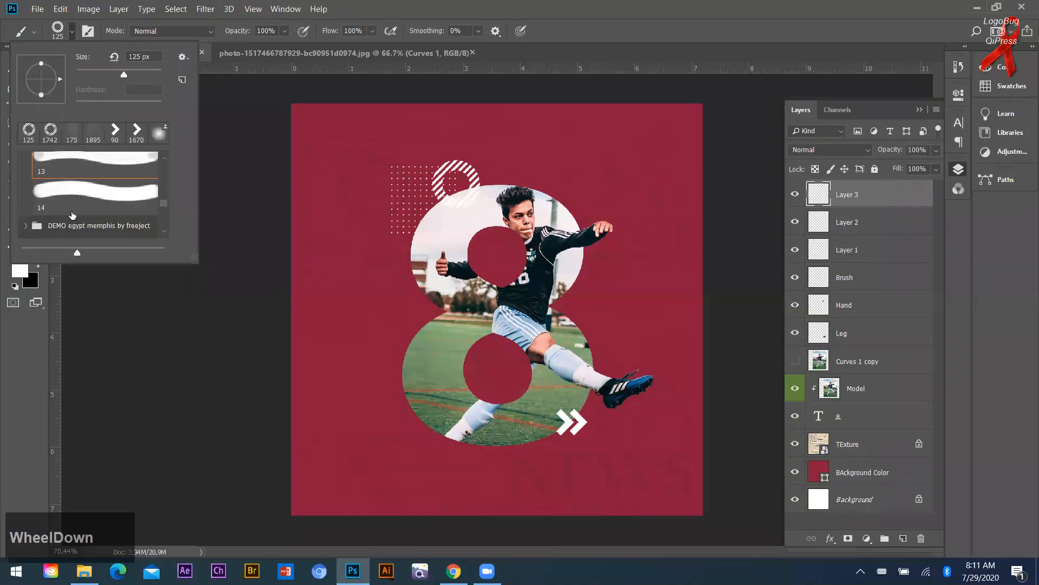
scroll(98, 198, up, 2)
click(95, 179)
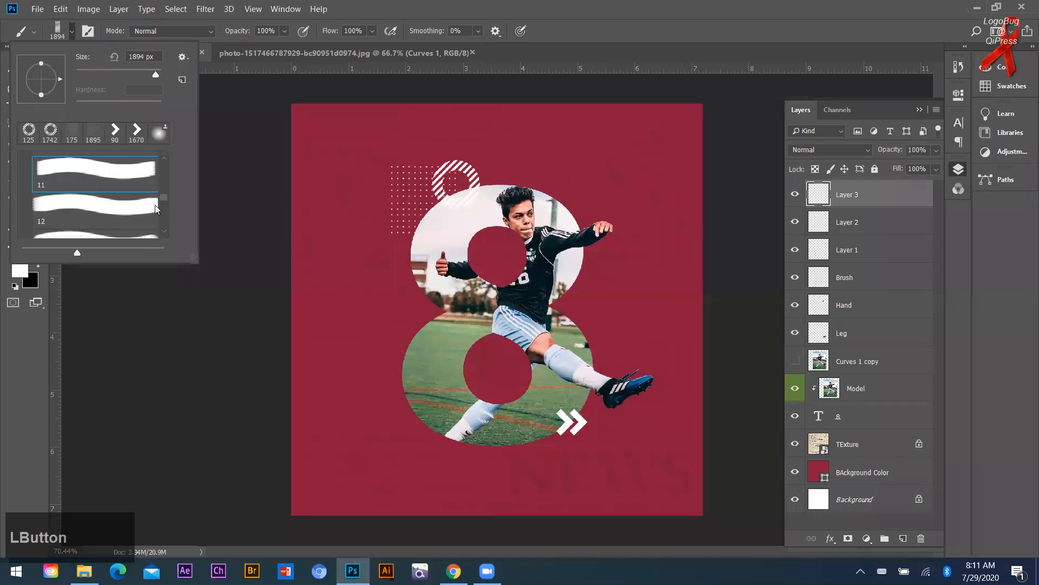
click(94, 211)
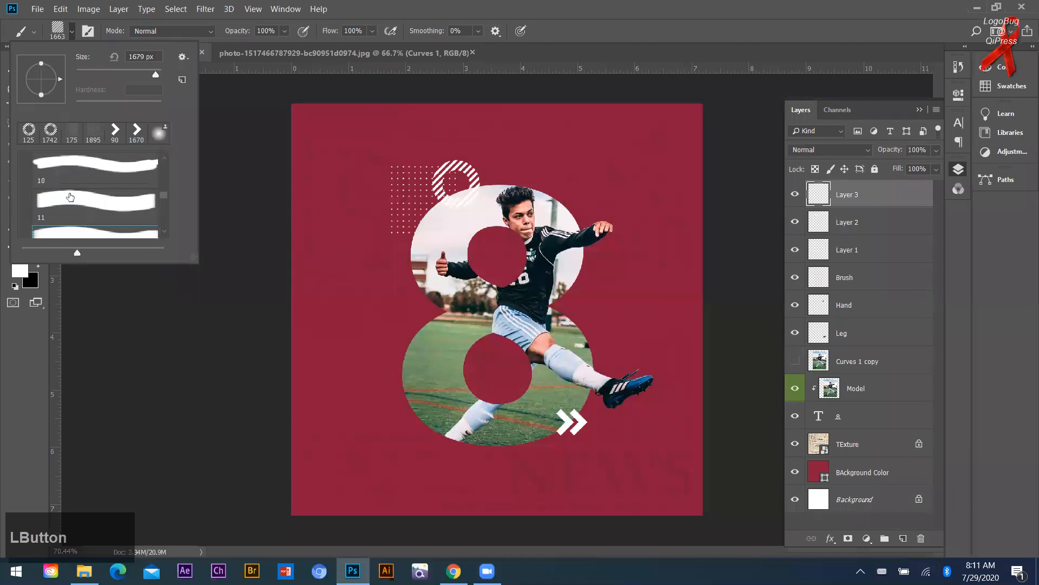
scroll(89, 217, up, 2)
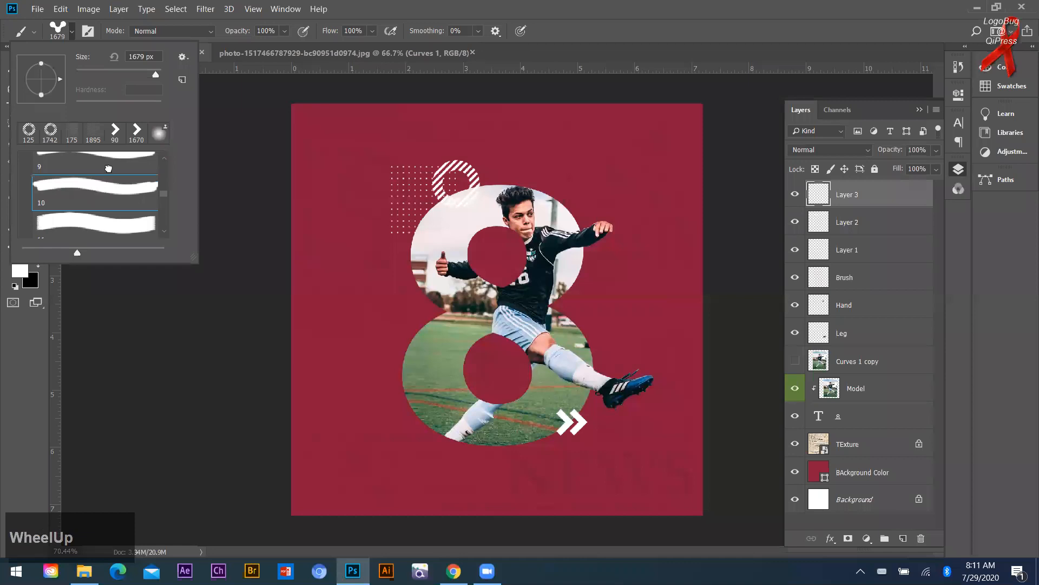
key(comma)
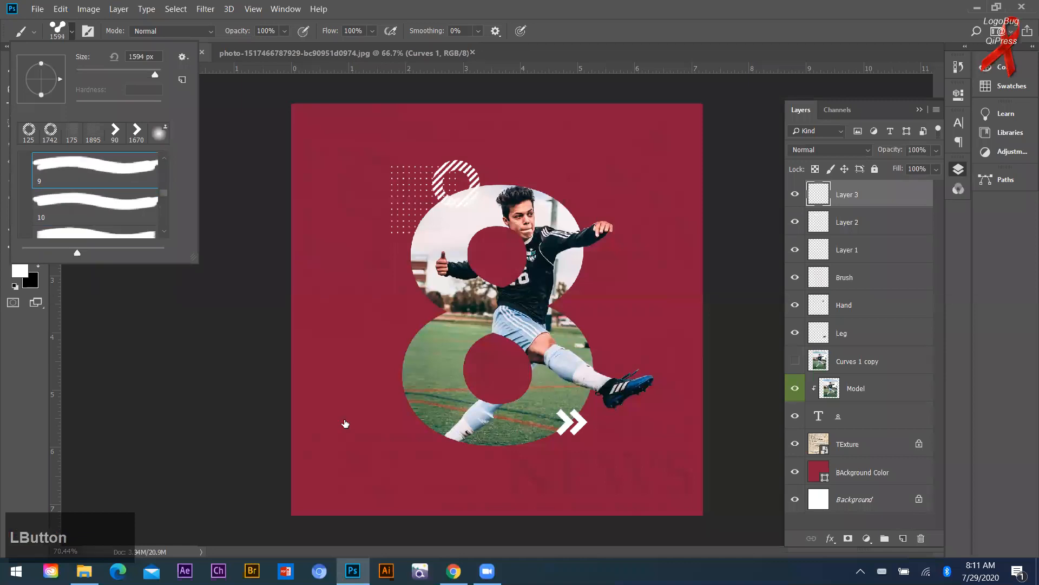
Reduce the linked dots brush to 90 px and stamp it in white just above the player's outstretched hand.
click(522, 312)
key(ctrl+z)
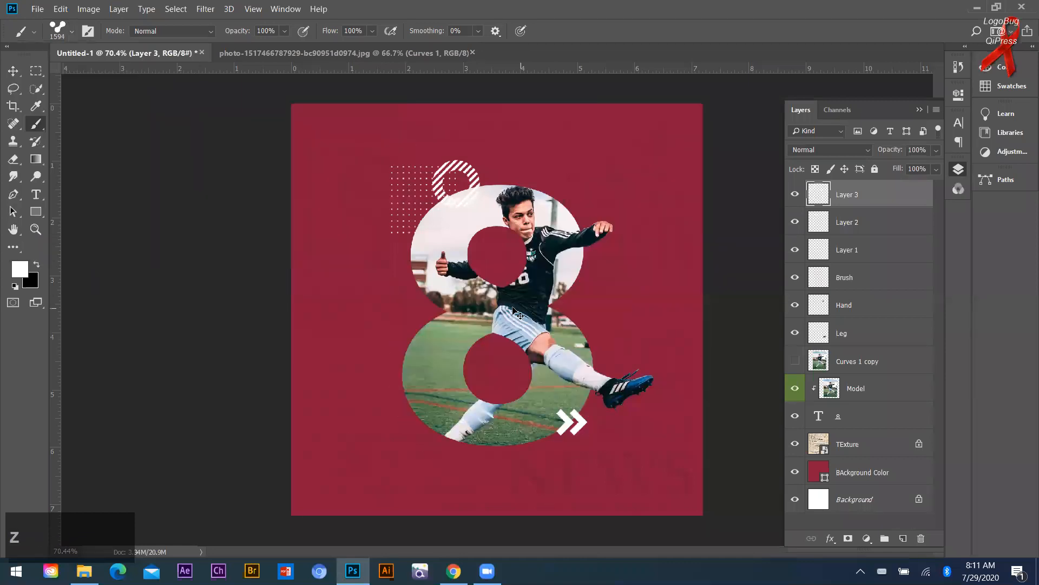
key(bracketleft)
key(bracketleft)
key(bracketleft)
key(bracketleft)
key(bracketleft)
key(bracketleft)
key(bracketleft)
key(bracketleft)
key(bracketleft)
click(597, 205)
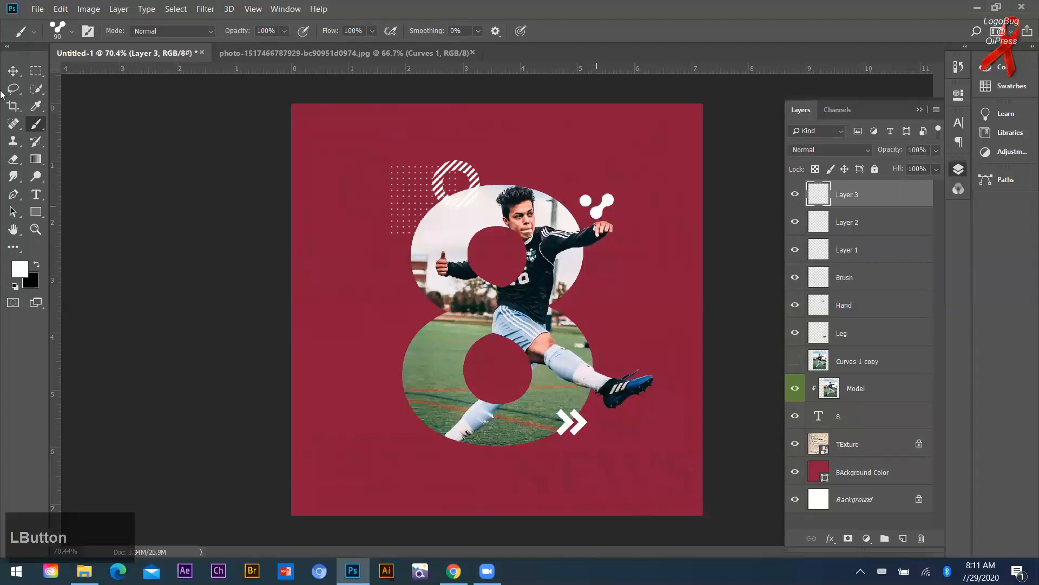
click(20, 73)
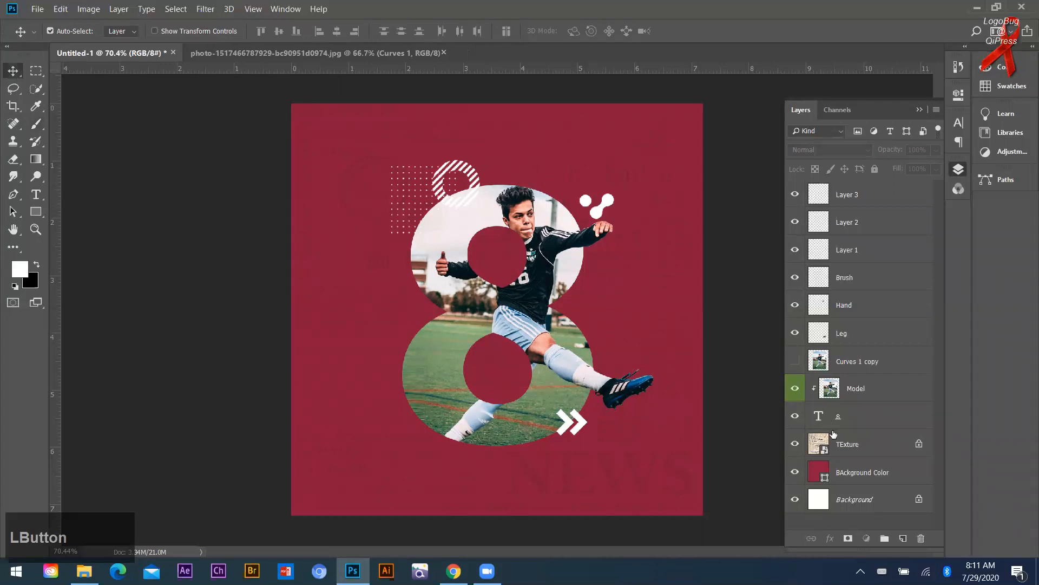
Open the layer style blending options for the number 8 text layer.
click(860, 425)
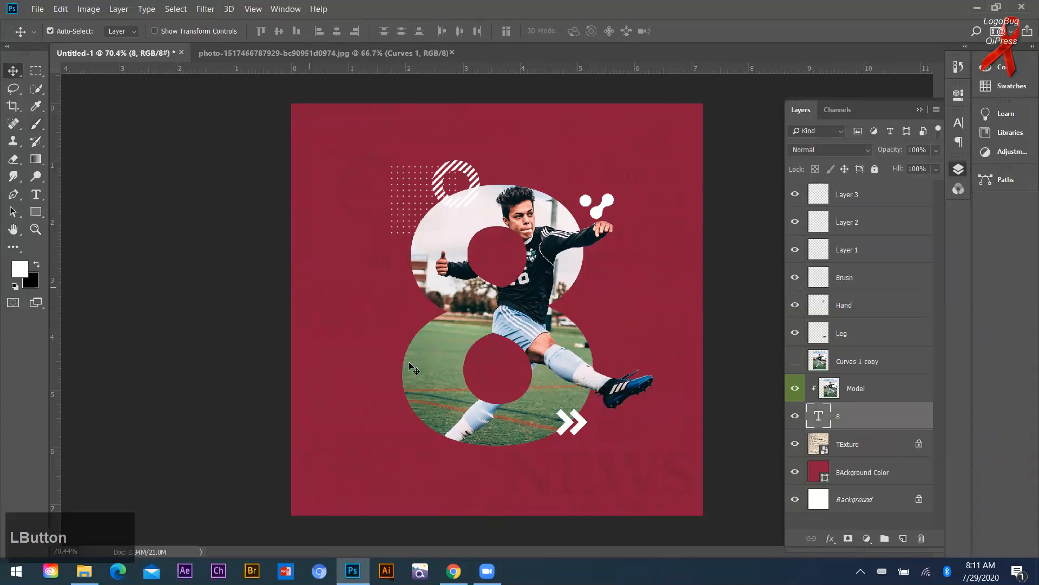
key(XF86MonBrightnessDown)
right_click(840, 418)
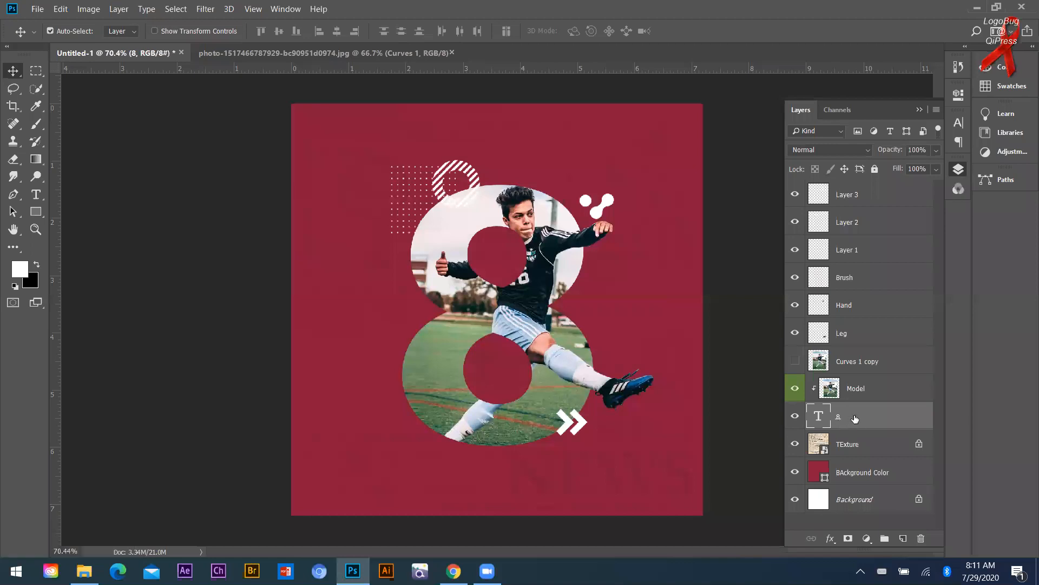
right_click(854, 414)
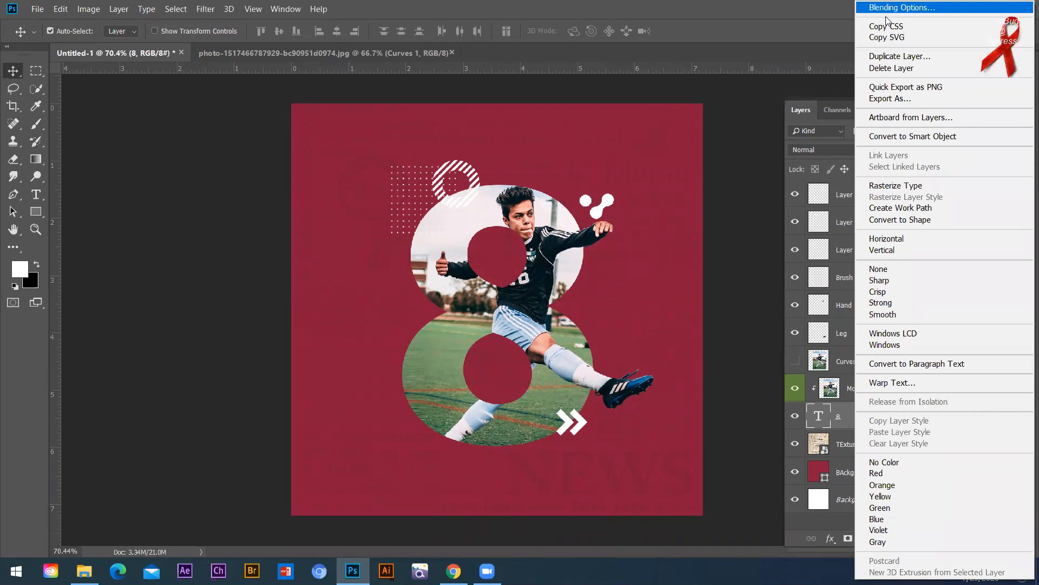
click(756, 308)
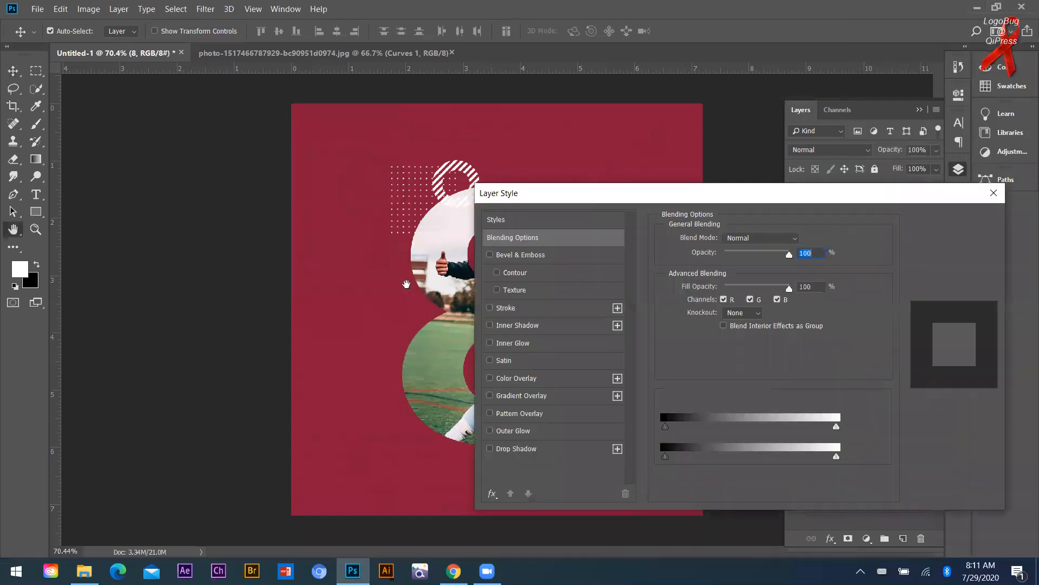
click(662, 195)
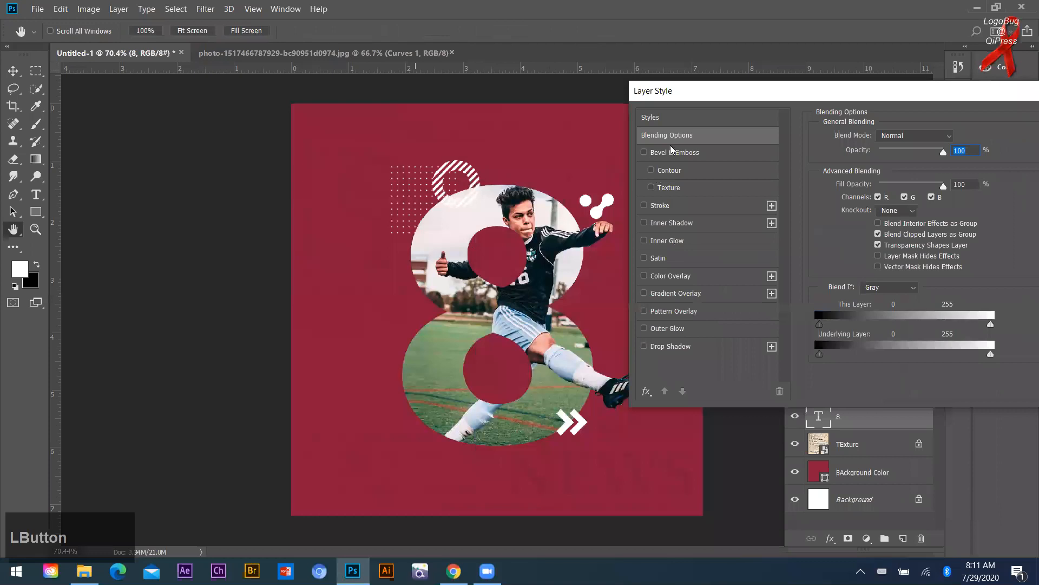
Try Inner Glow, Inner Shadow, Stroke, Color Overlay, Gradient Overlay and Pattern Overlay on the number 8, switching each off again.
click(647, 240)
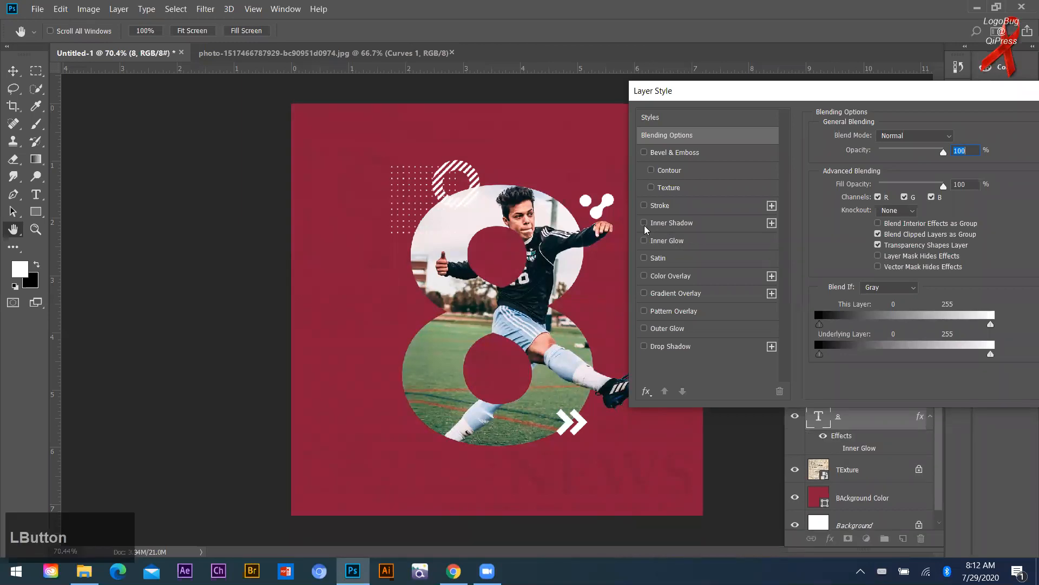
click(645, 224)
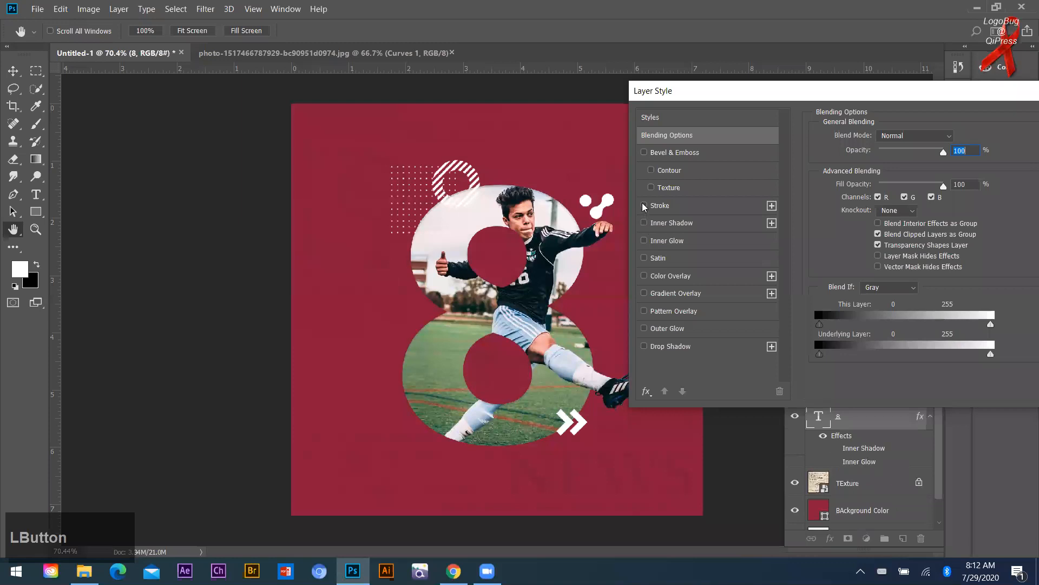
click(644, 205)
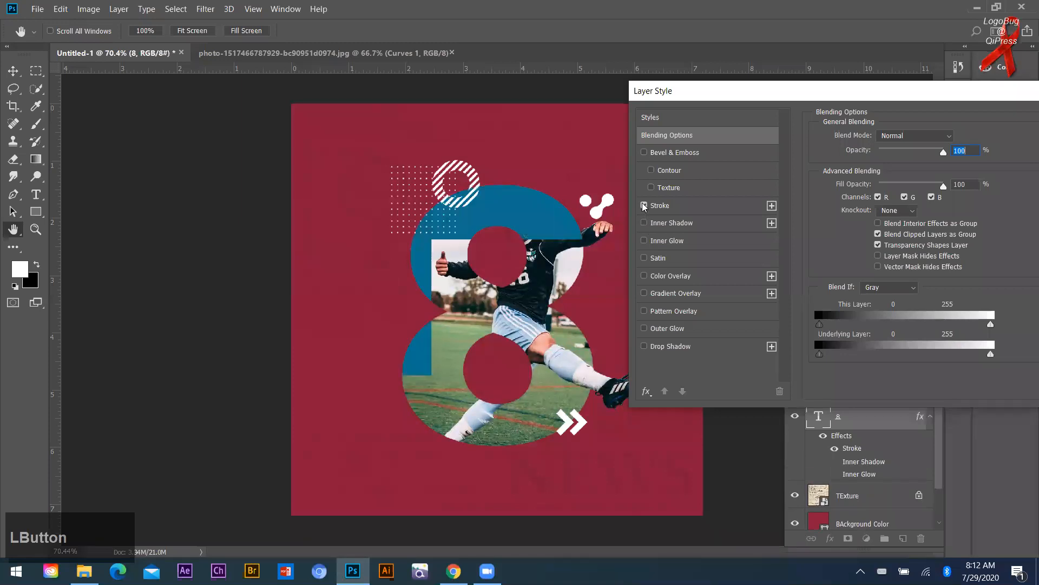
click(643, 276)
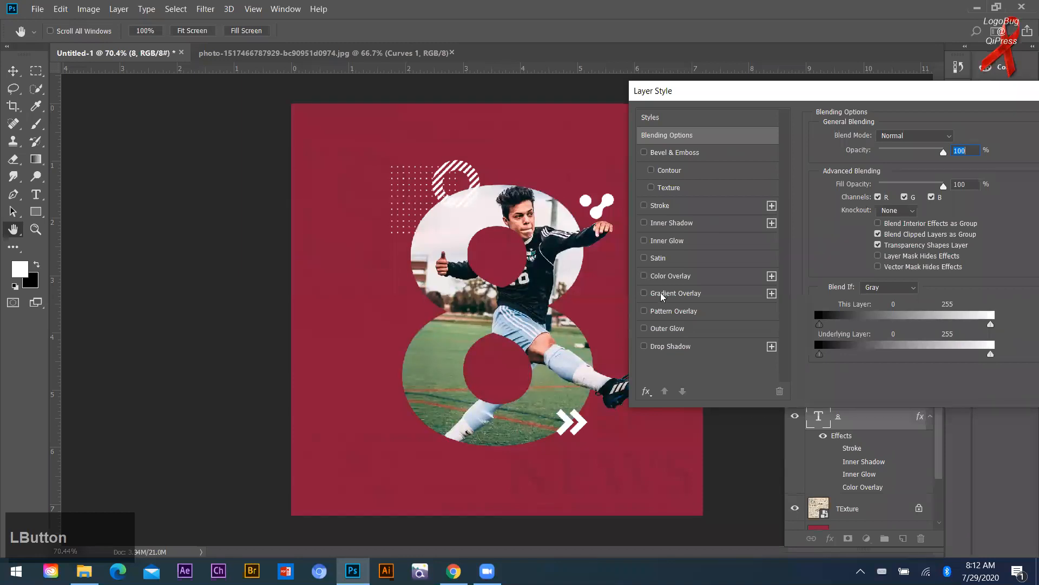
click(644, 293)
click(644, 311)
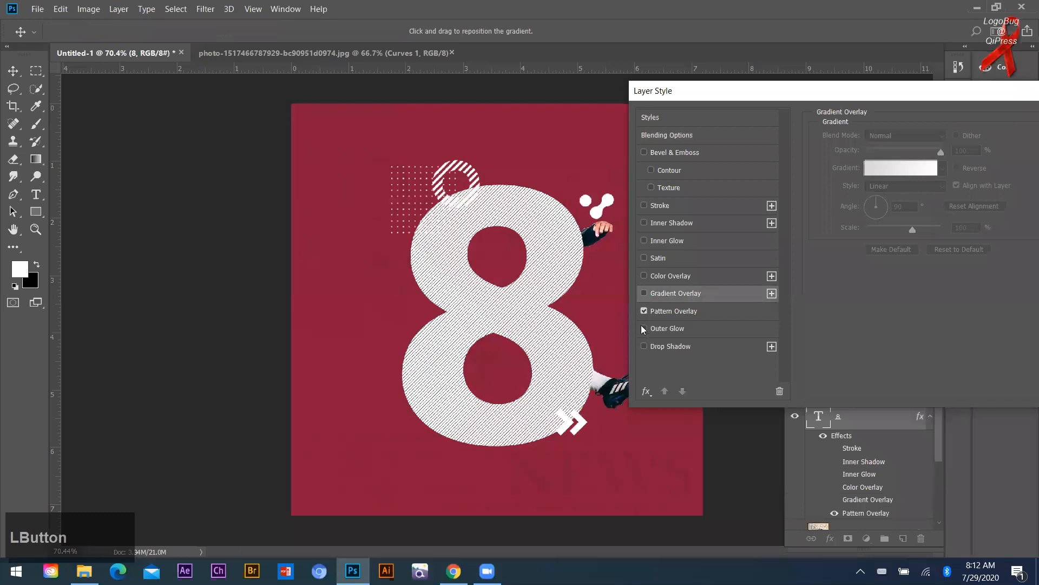
click(644, 311)
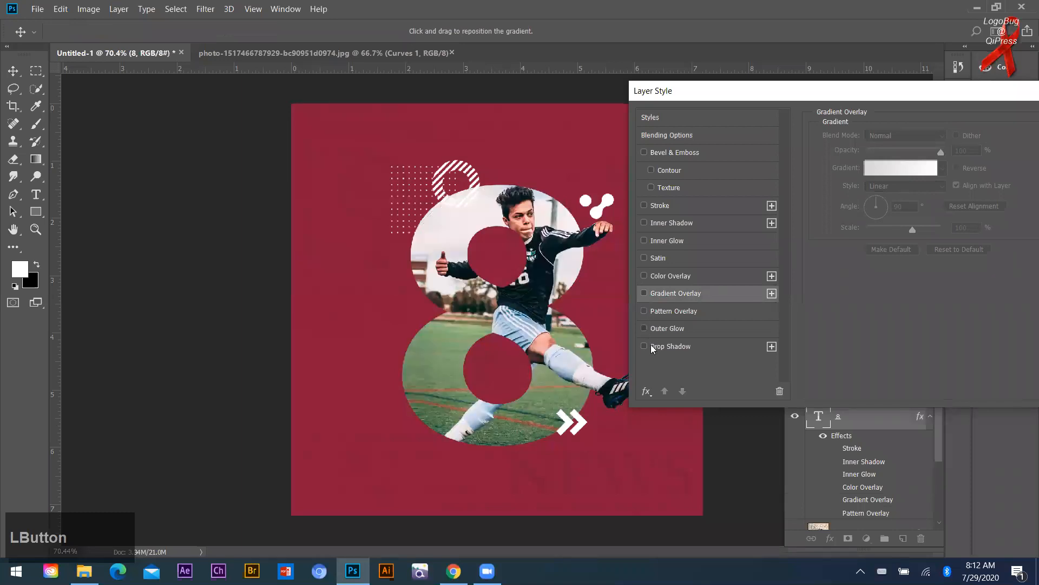
Enable a Drop Shadow on the number 8 and set its opacity to 16%.
click(666, 347)
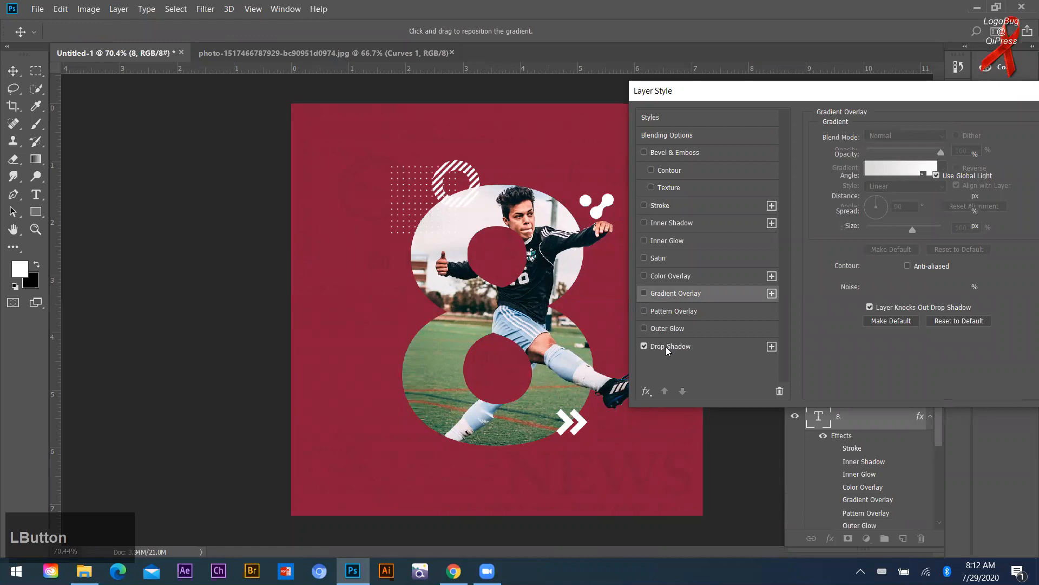
click(644, 347)
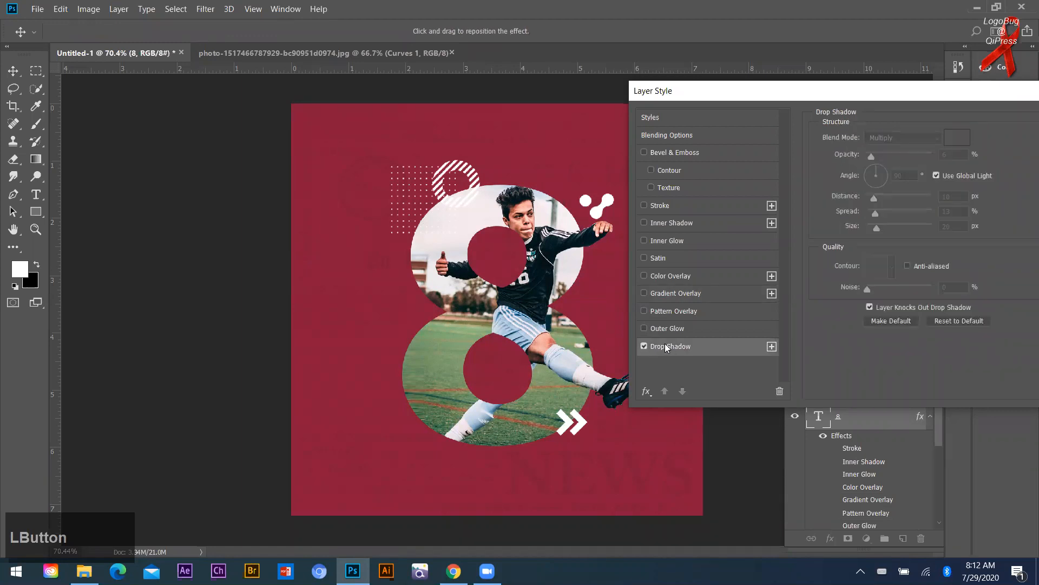
click(669, 347)
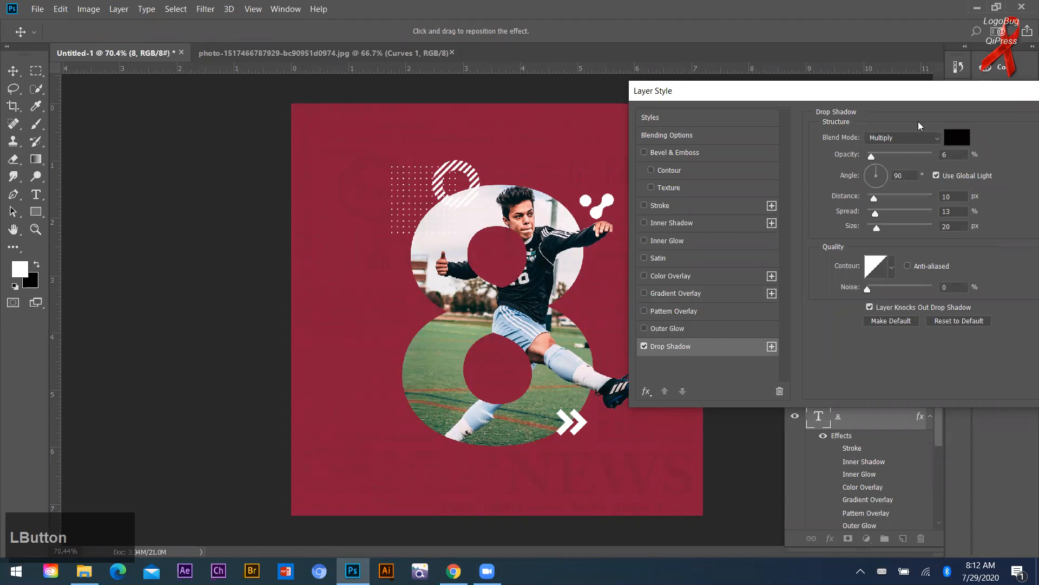
click(910, 157)
drag(871, 157, 877, 157)
Set the drop shadow colour to the dark red 890029.
click(962, 140)
click(560, 174)
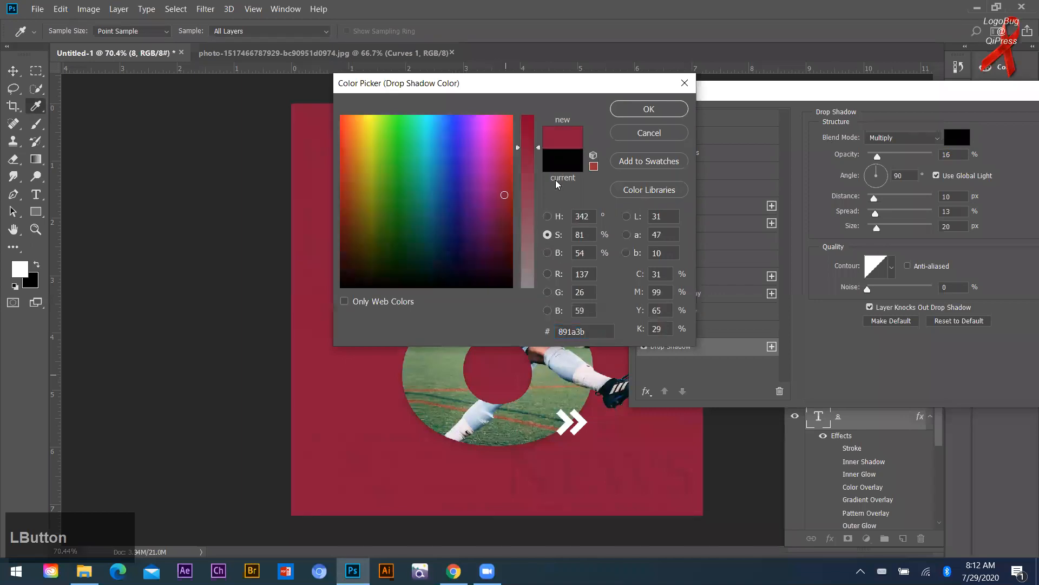
click(541, 113)
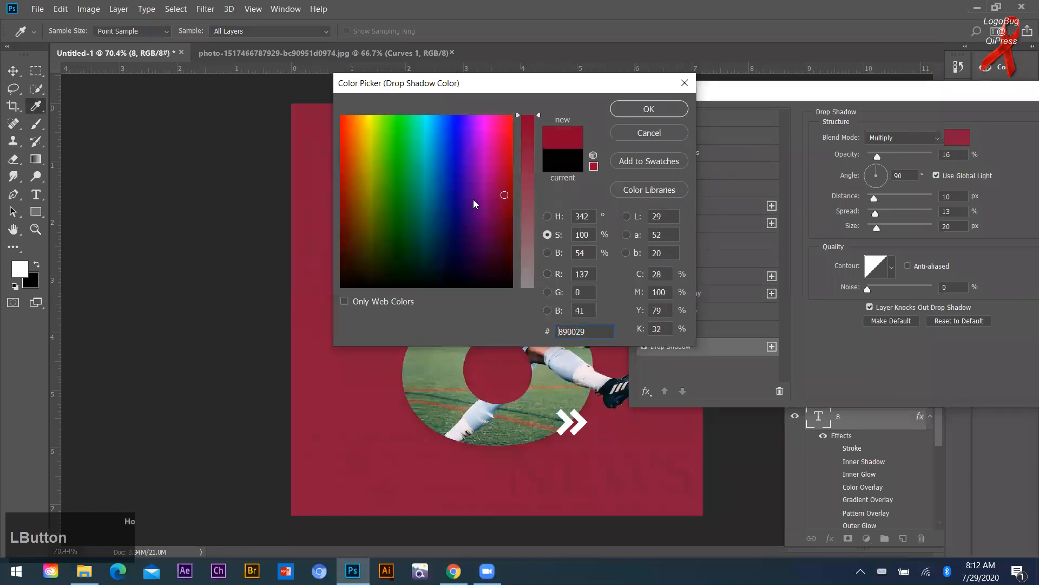
click(649, 108)
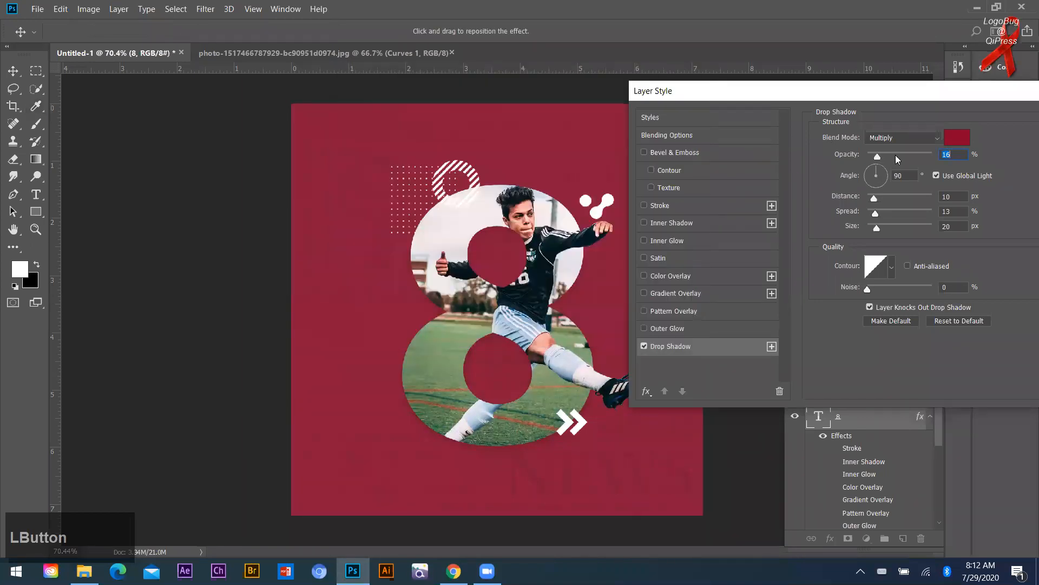
Set the drop shadow to 63% opacity, 16 px distance, 14% spread and 16 px size, and apply the layer style.
click(908, 155)
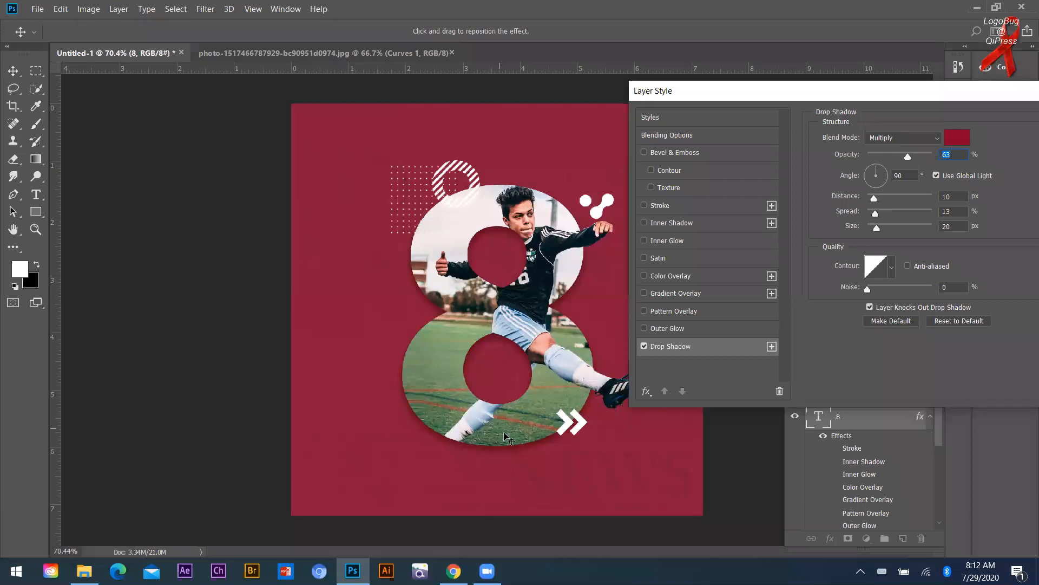
click(877, 199)
drag(878, 199, 879, 199)
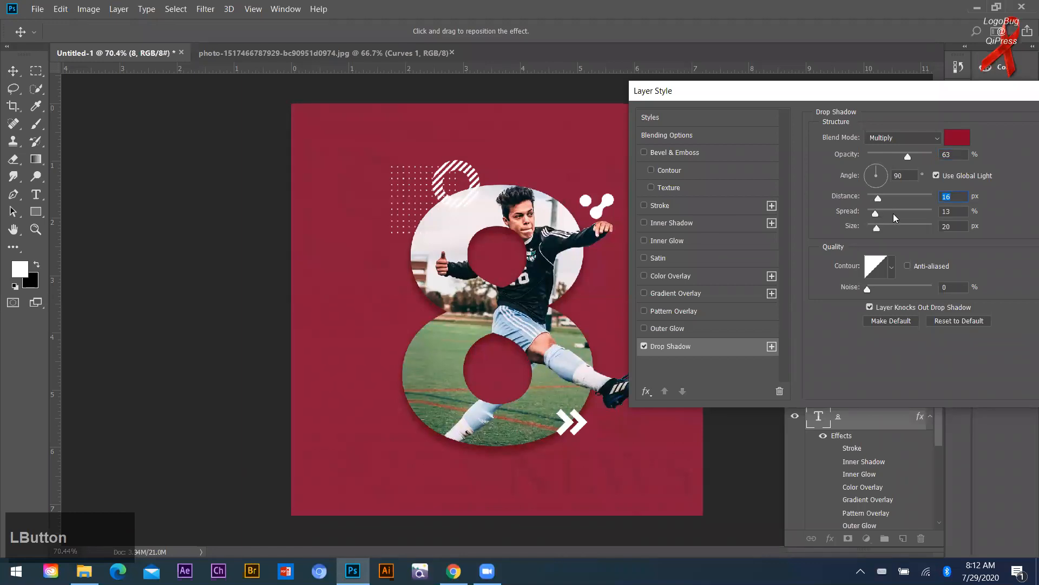
mouse_move(876, 214)
mouse_down()
mouse_move(884, 229)
mouse_move(875, 228)
mouse_up()
drag(906, 88, 700, 57)
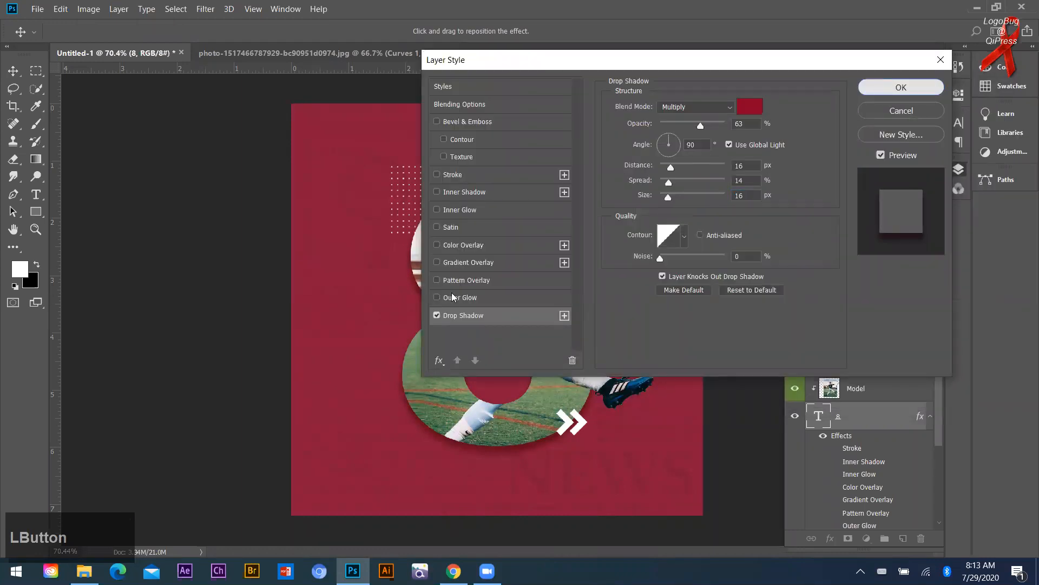
key(Return)
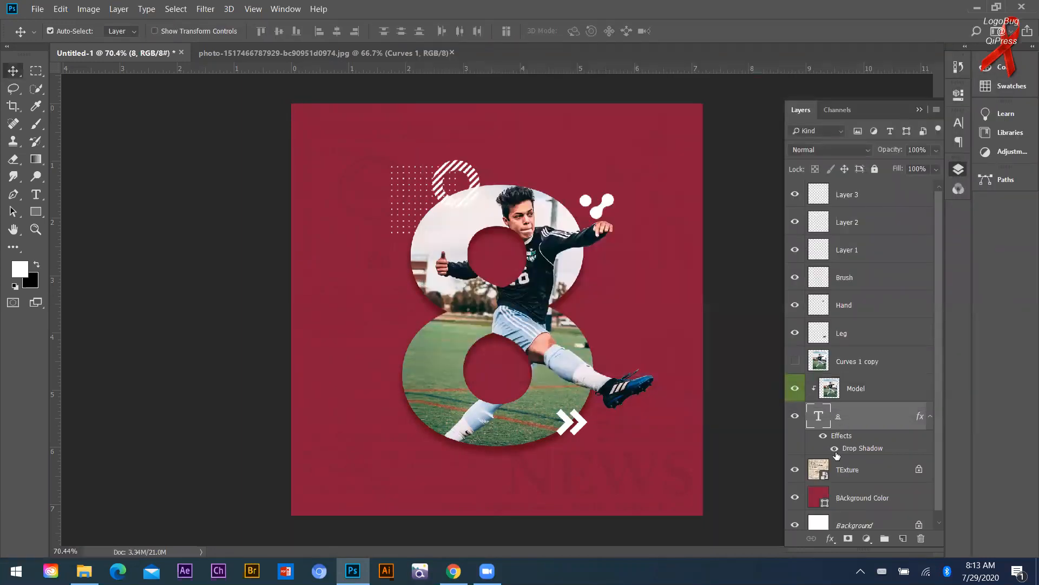
scroll(734, 276, up, 1)
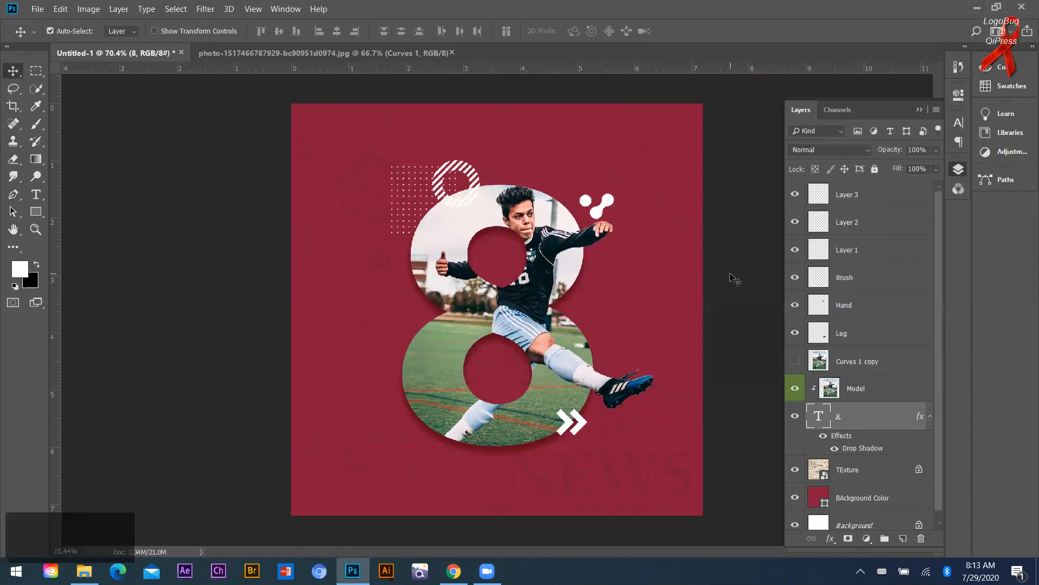
click(860, 198)
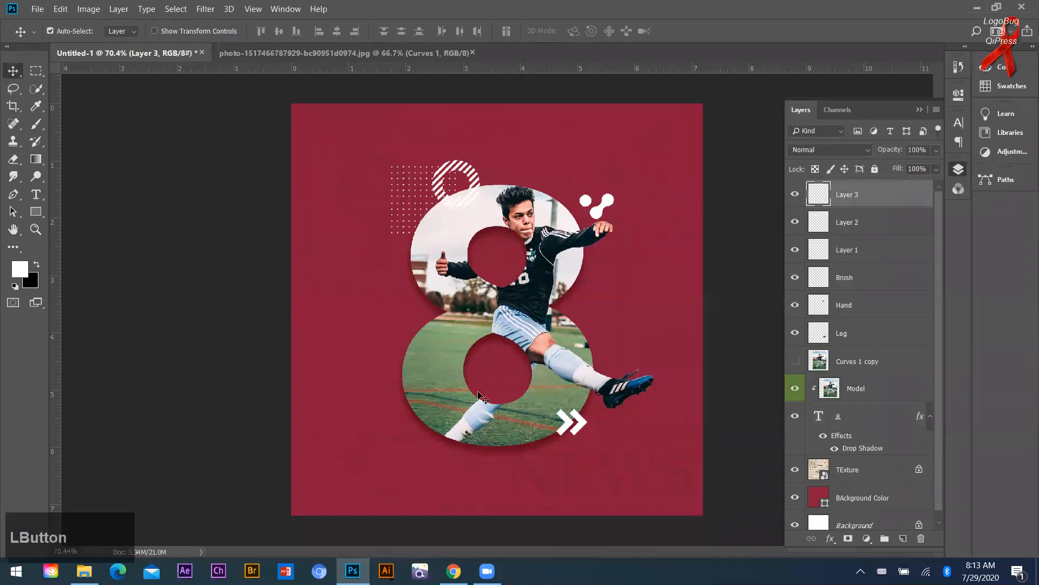
scroll(647, 405, up, 1)
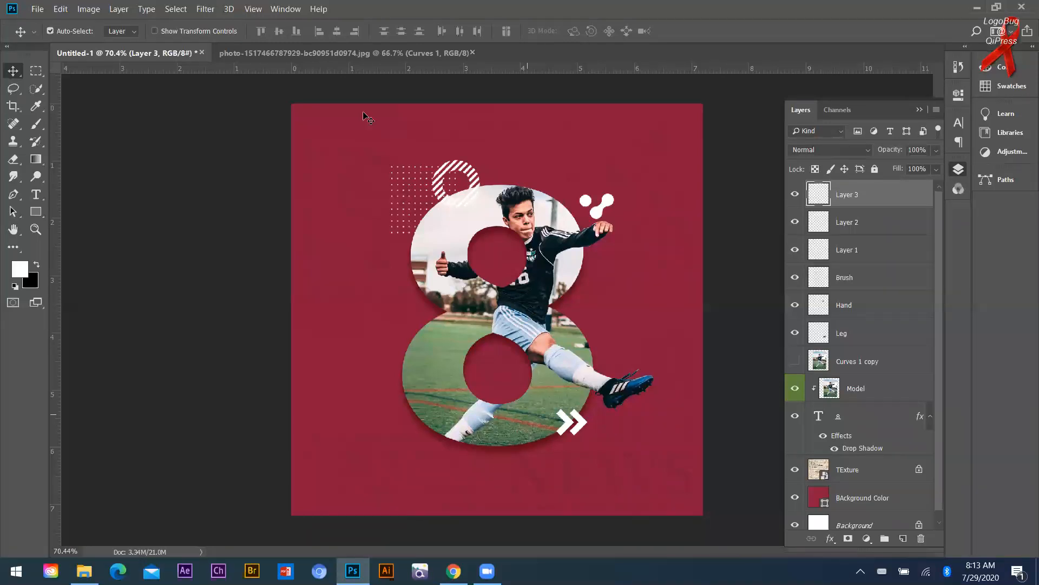
click(39, 194)
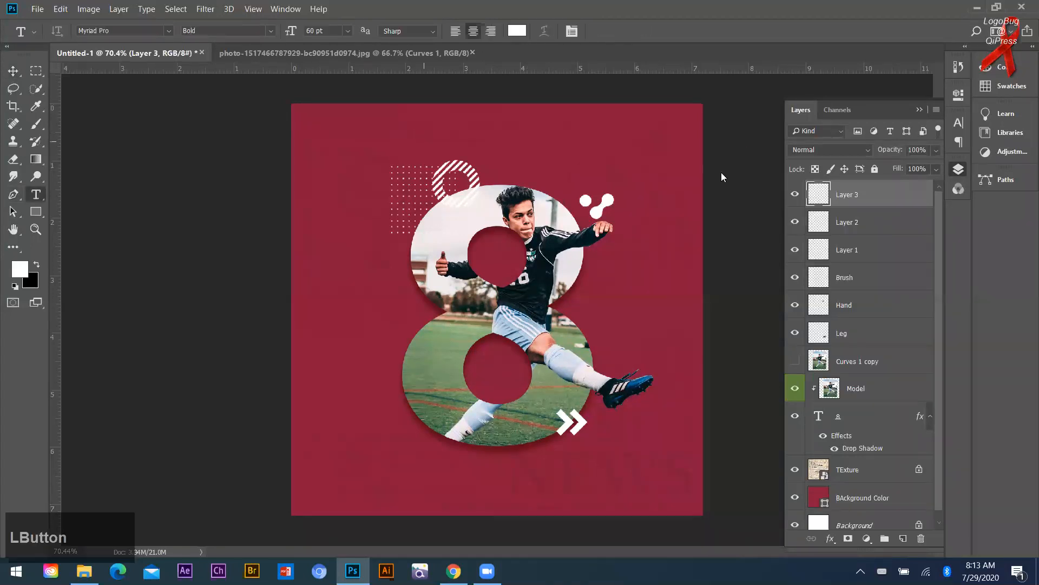
click(348, 299)
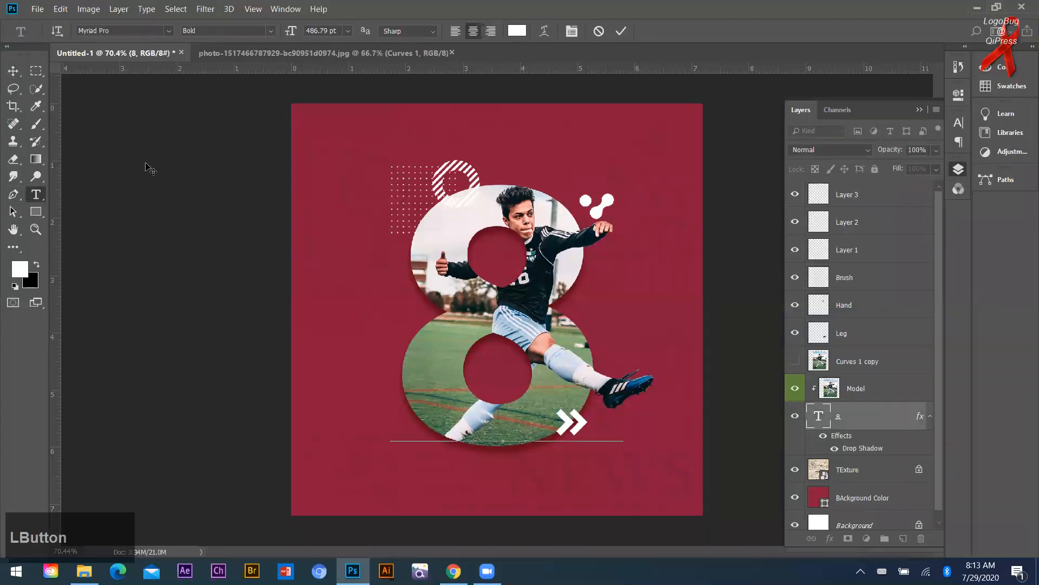
click(12, 71)
Start a new text line in the poster's upper-left corner and enter "LWE LEARNING WITH EARNING".
click(39, 196)
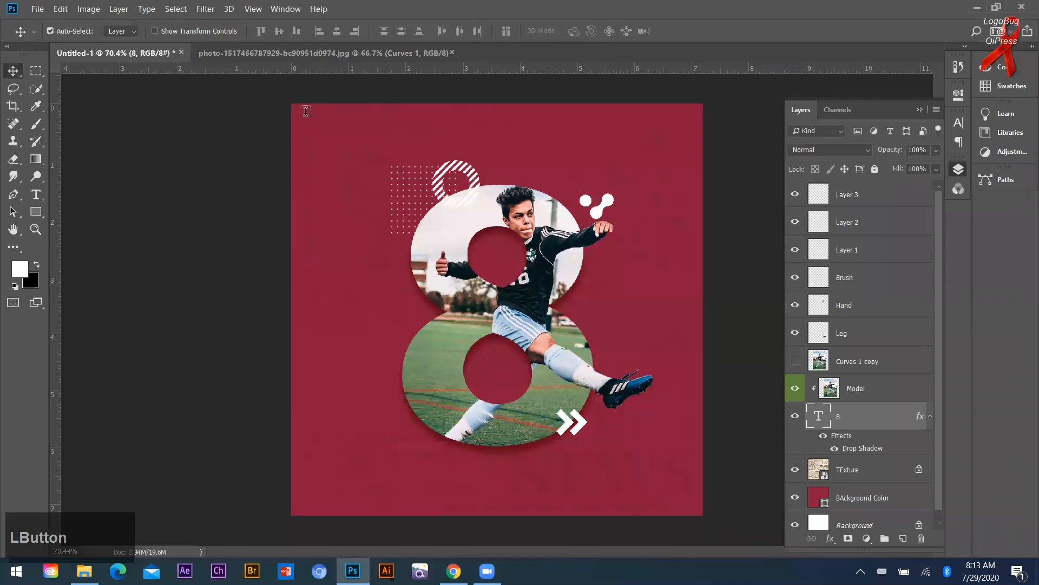
click(305, 115)
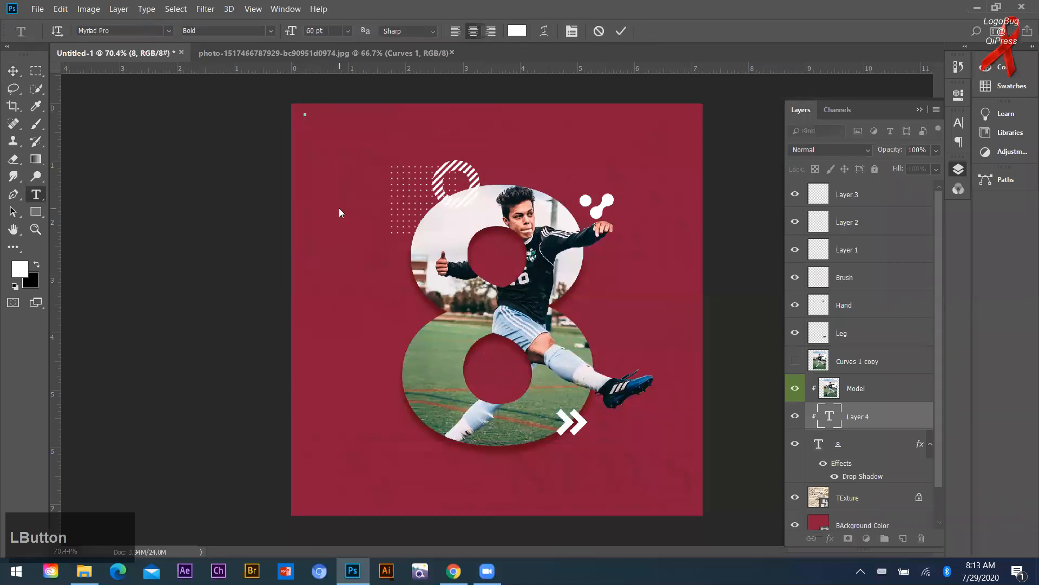
text(LWE )
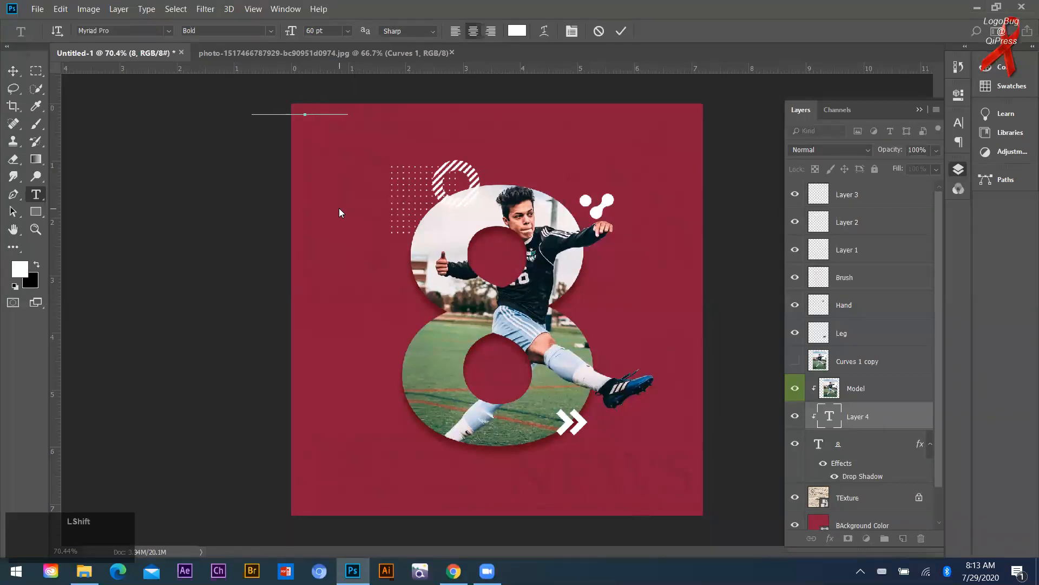
text(LEARNING )
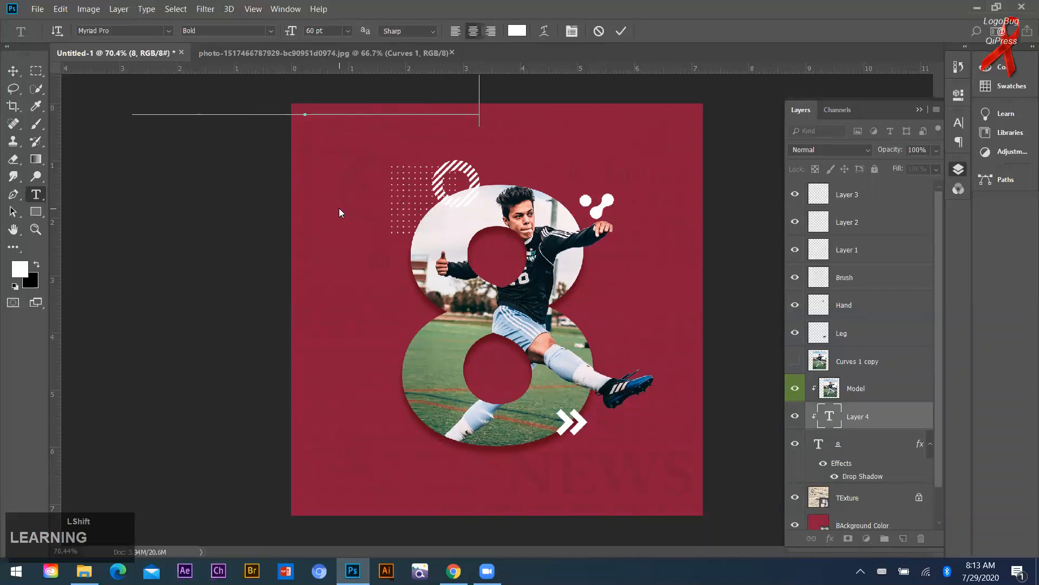
text(WITH )
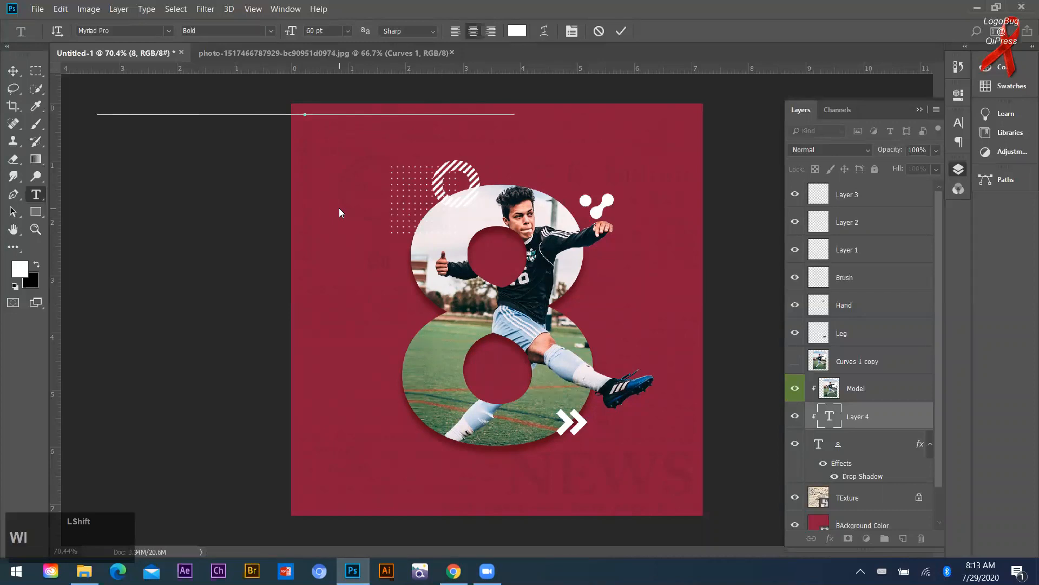
text(EARNING)
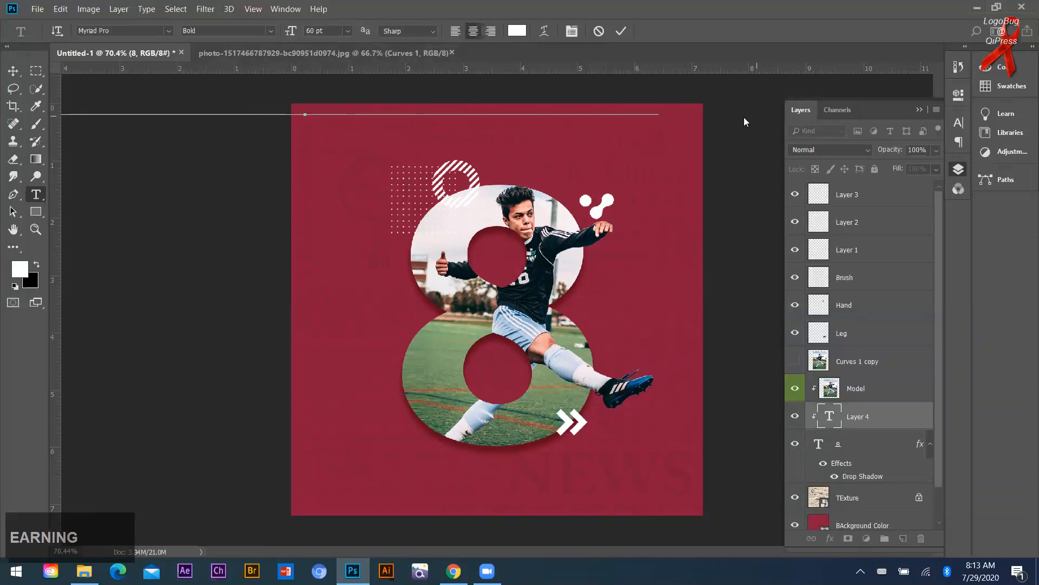
Select the whole new text line and set its font size to 24 pt.
triple_click(211, 97)
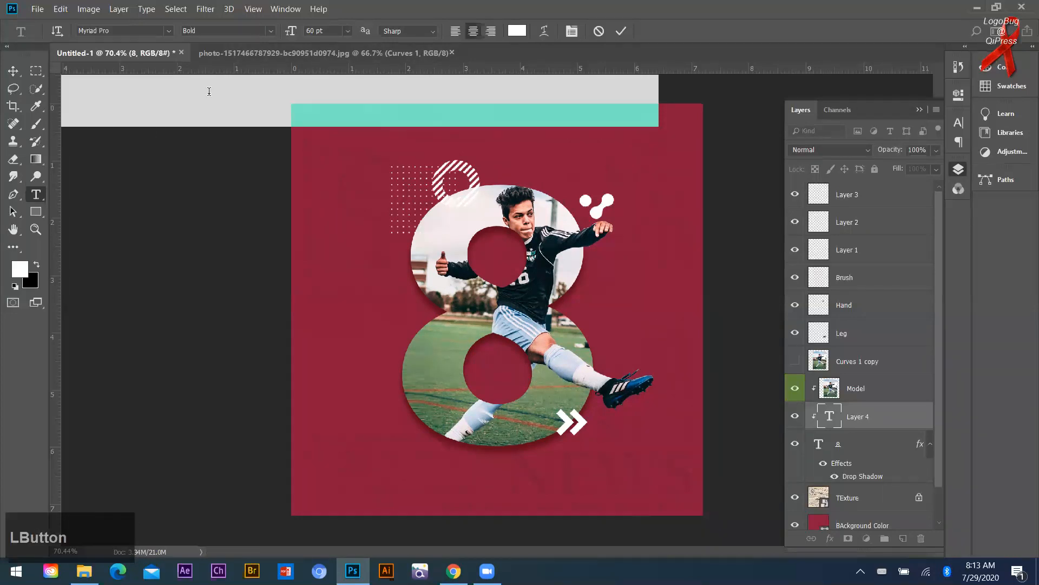
click(348, 30)
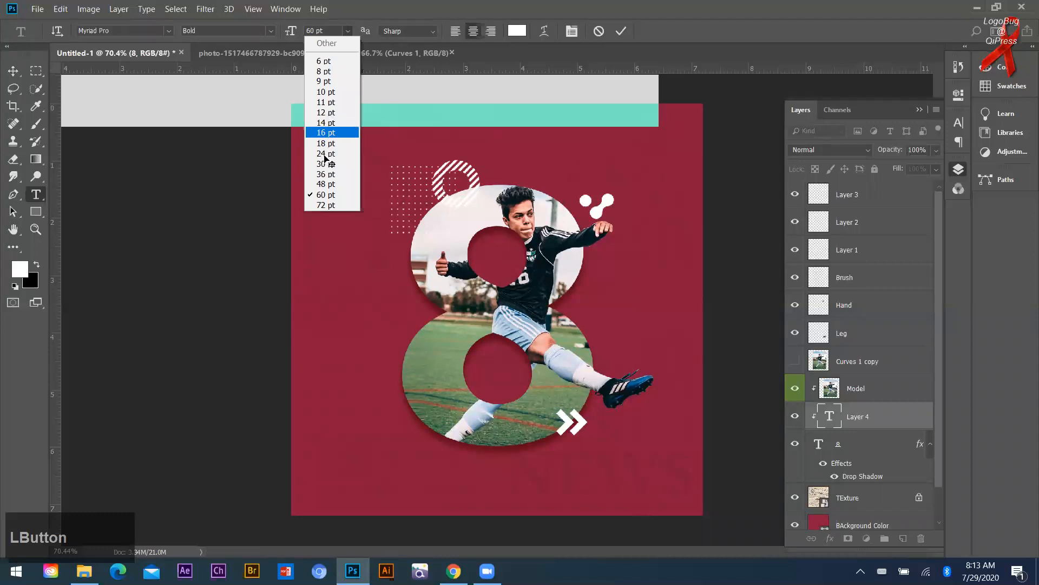
click(325, 154)
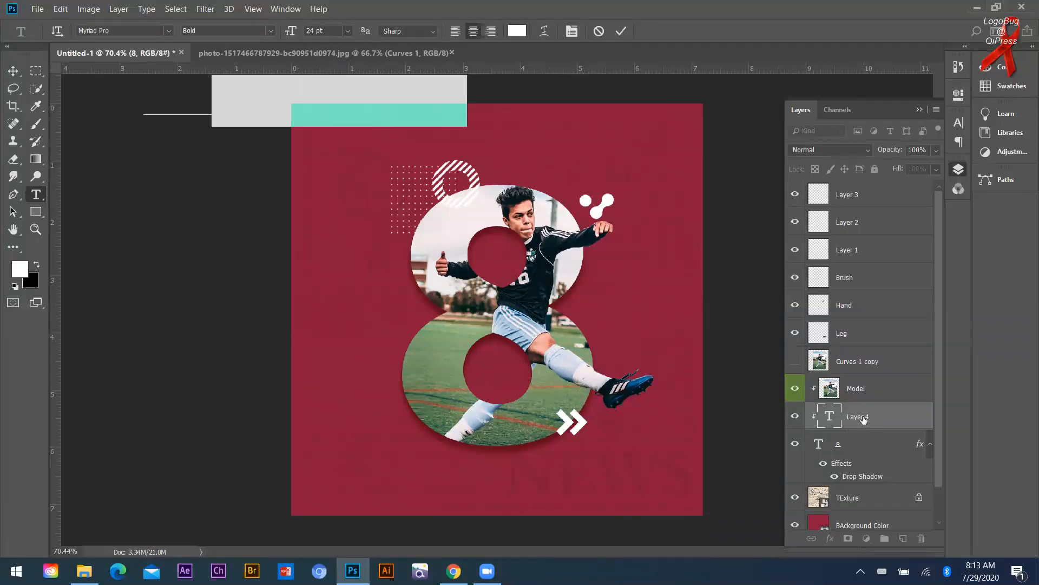
Move the title text layer above the Curves 1 copy layer and reposition the text near the poster's top centre.
drag(868, 349, 864, 361)
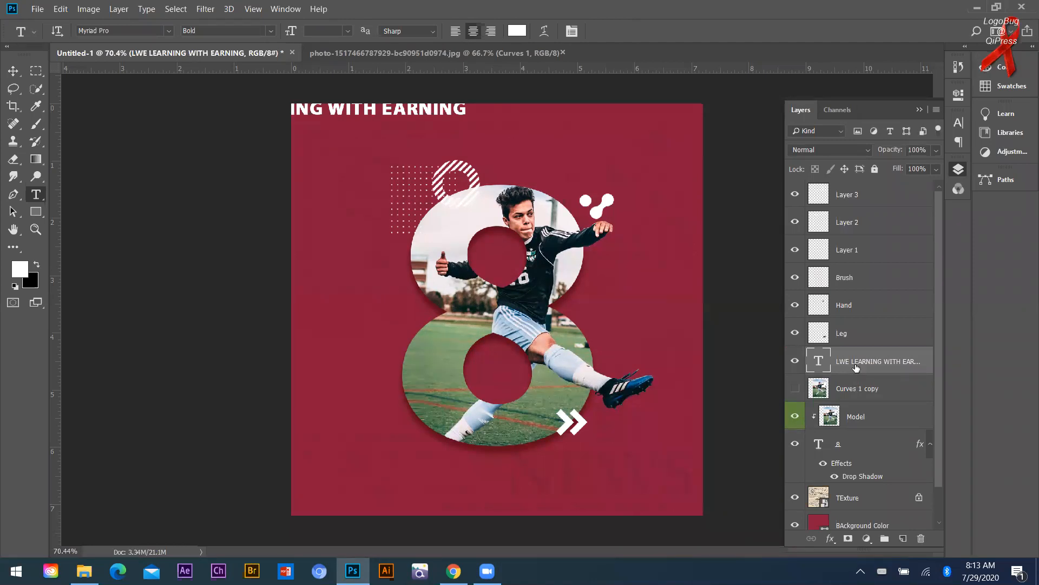
key(v)
click(400, 107)
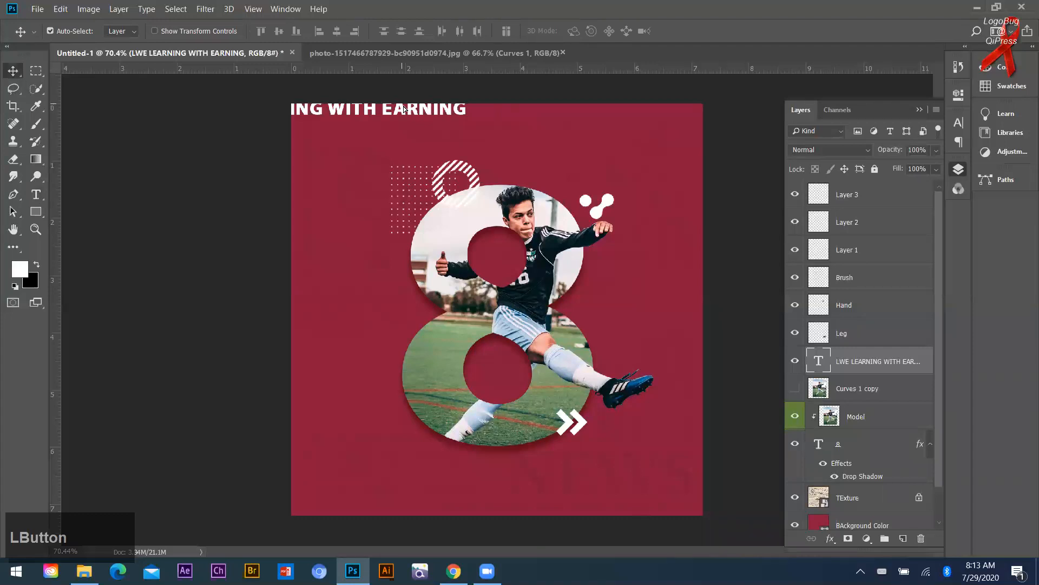
drag(584, 128, 590, 136)
Select the whole title text and set it to Regular weight at 14 pt.
click(40, 197)
drag(658, 136, 186, 112)
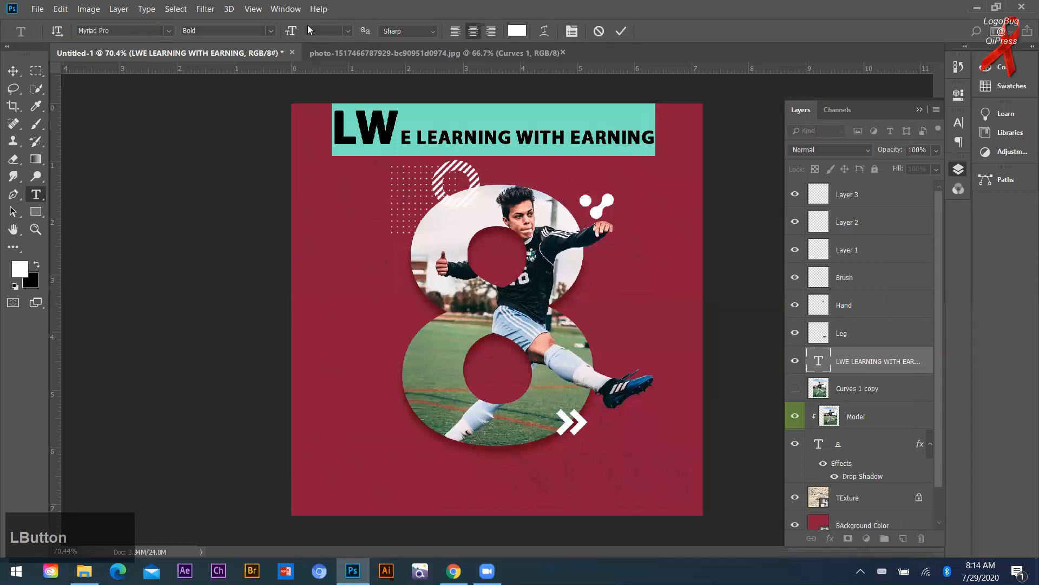
click(271, 31)
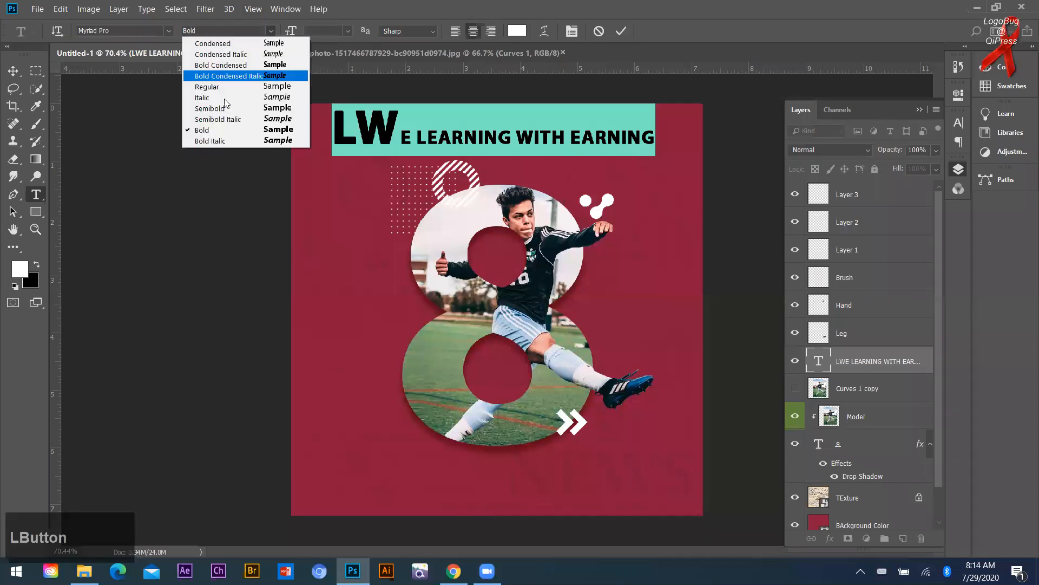
click(207, 87)
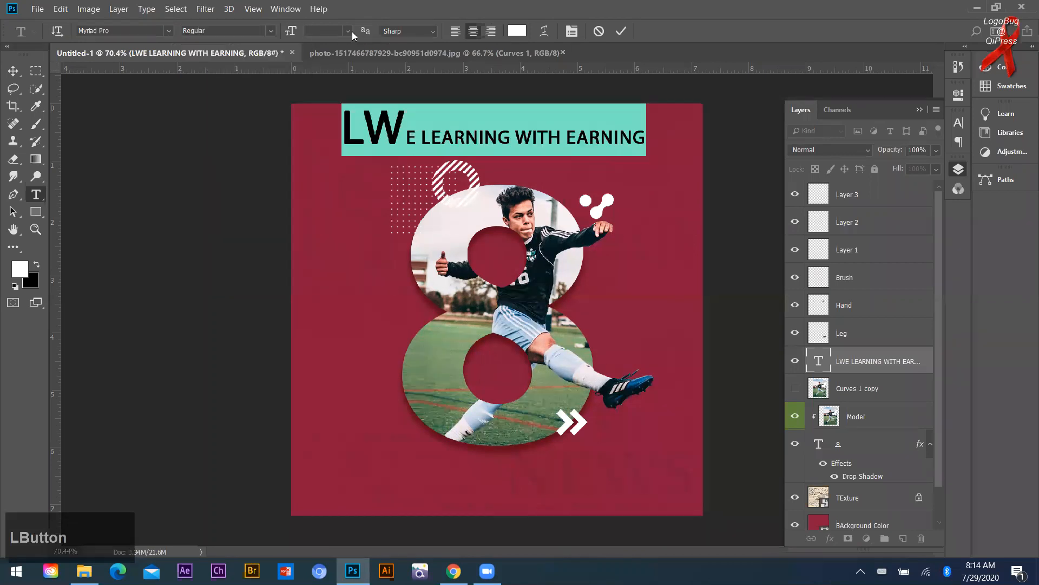
click(348, 31)
click(327, 152)
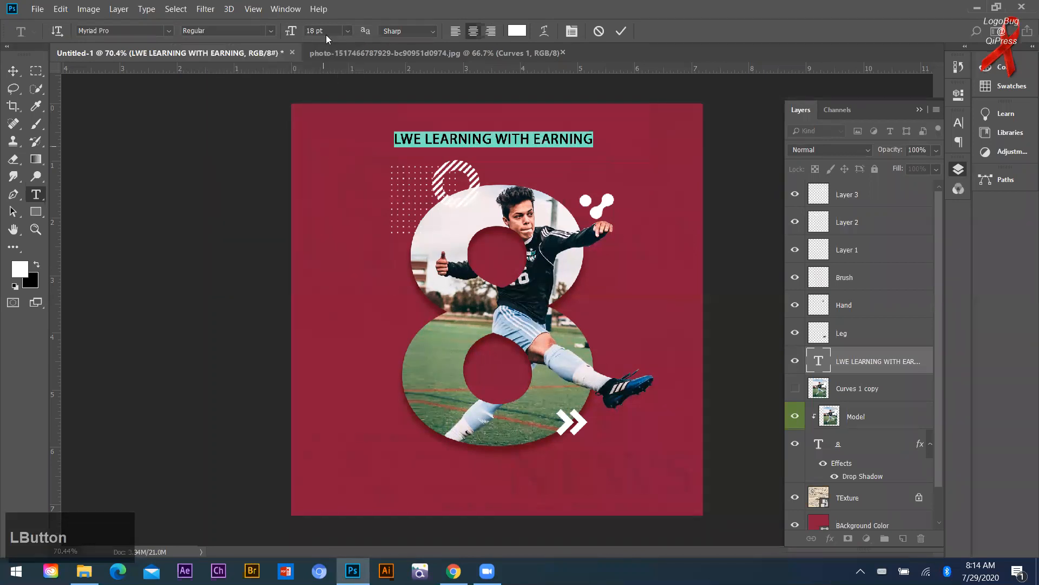
click(348, 30)
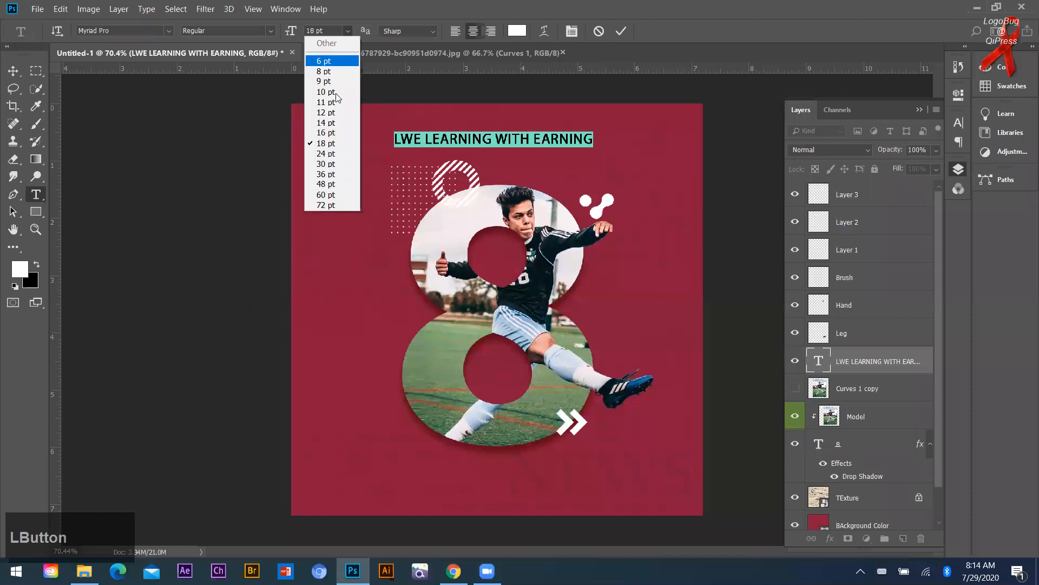
click(326, 123)
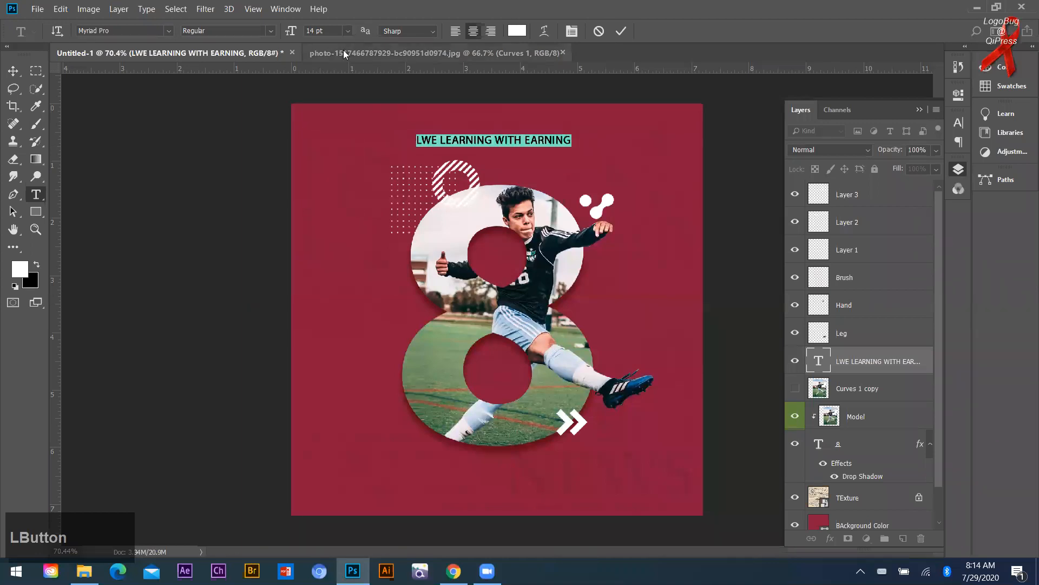
Set only the word "LWE" in the title to Bold.
double_click(434, 141)
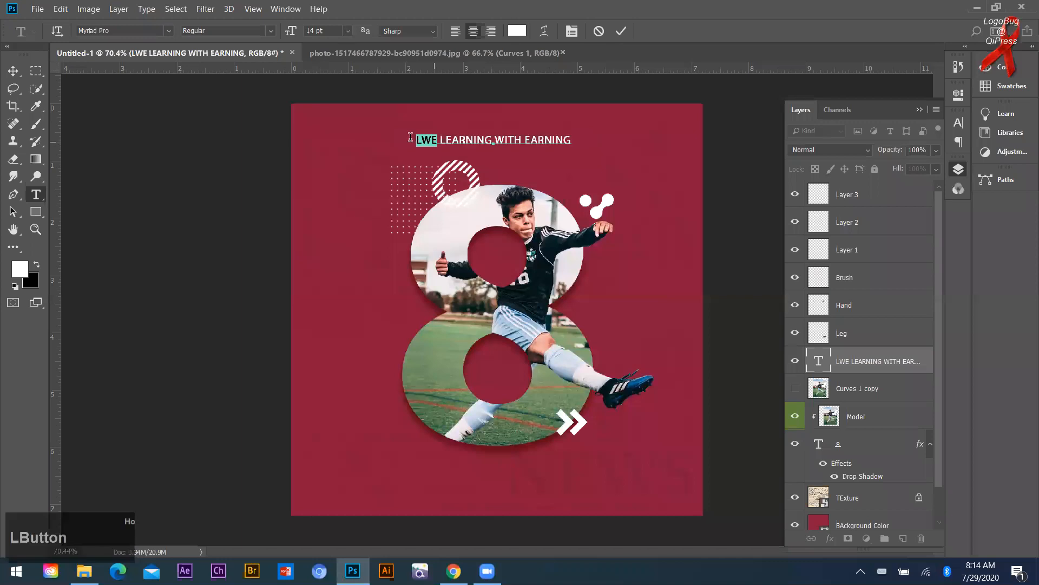
click(269, 34)
click(216, 128)
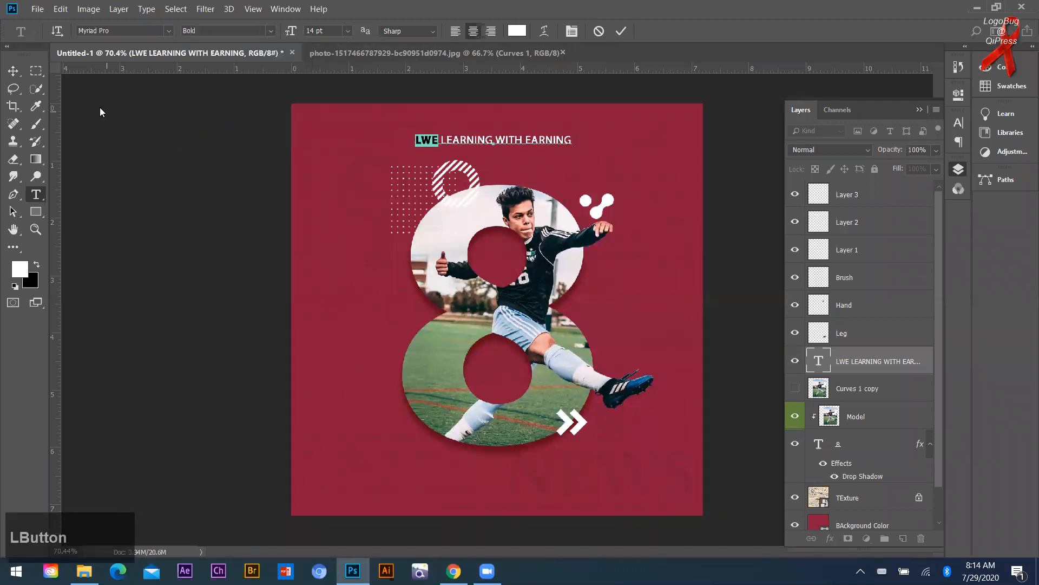
Move the title line closer to the poster's top edge and shift it right of centre.
click(13, 71)
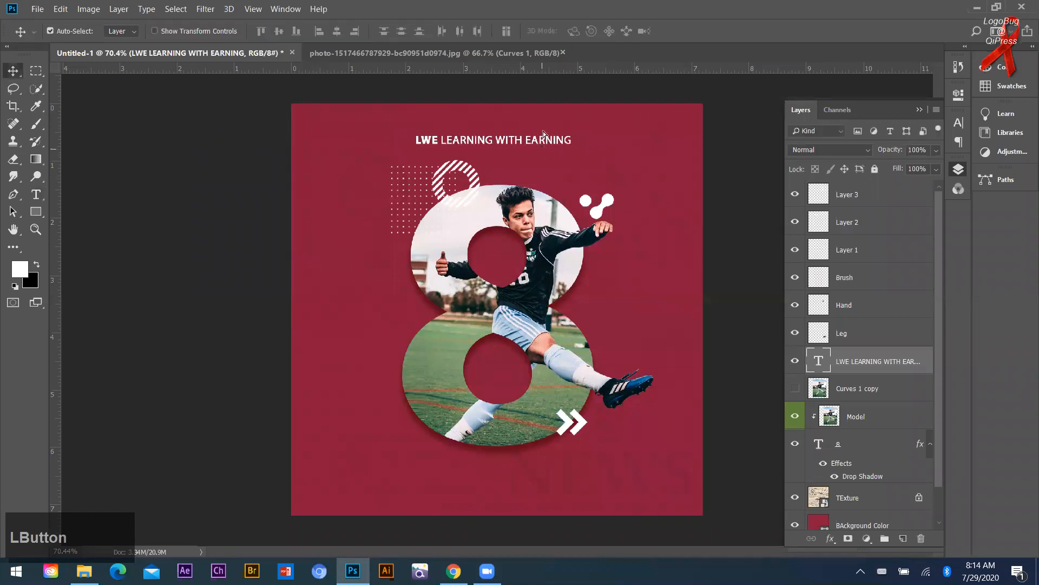
drag(534, 139, 534, 124)
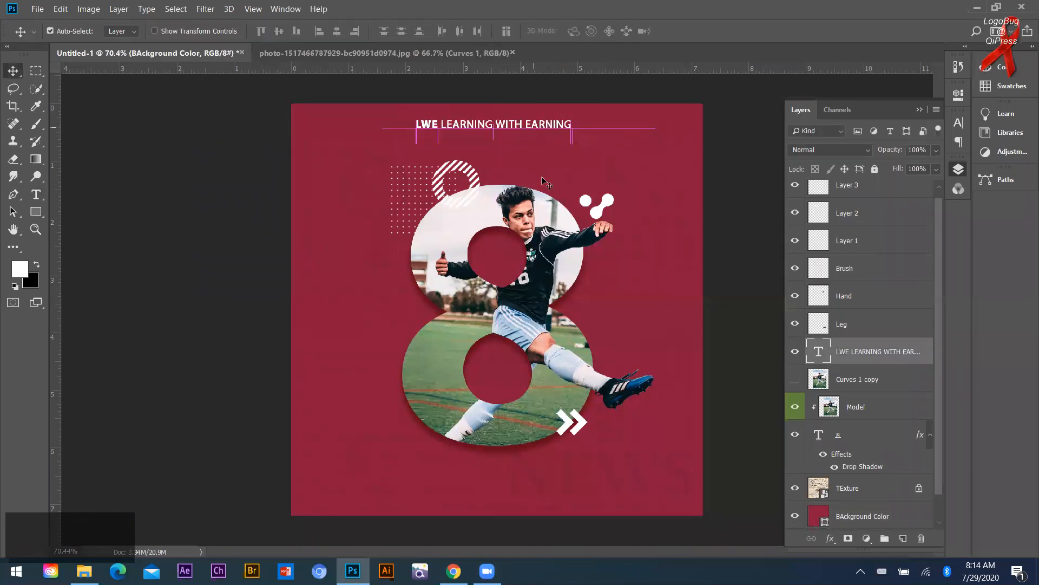
click(517, 126)
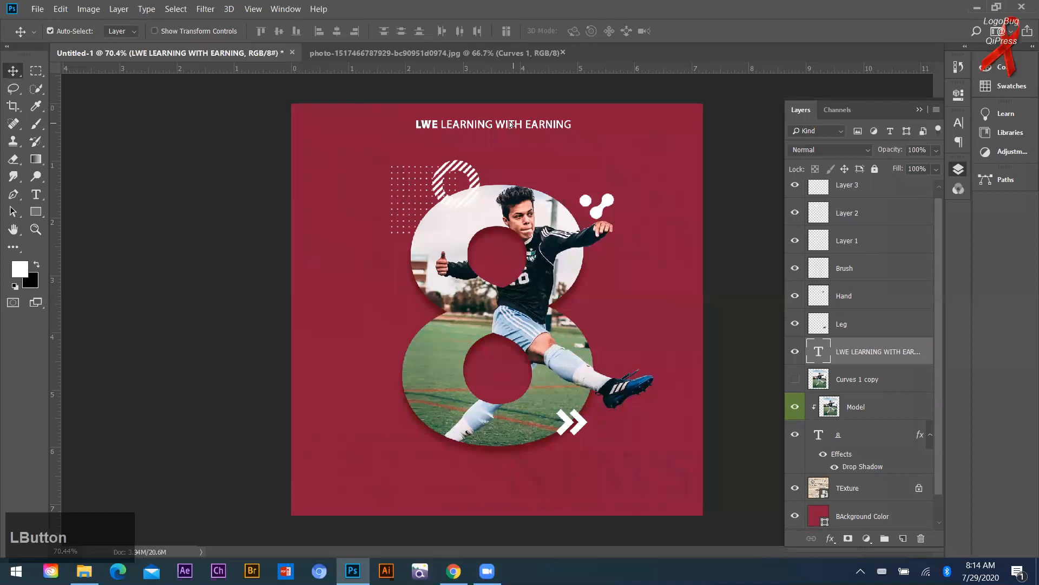
drag(513, 127, 517, 126)
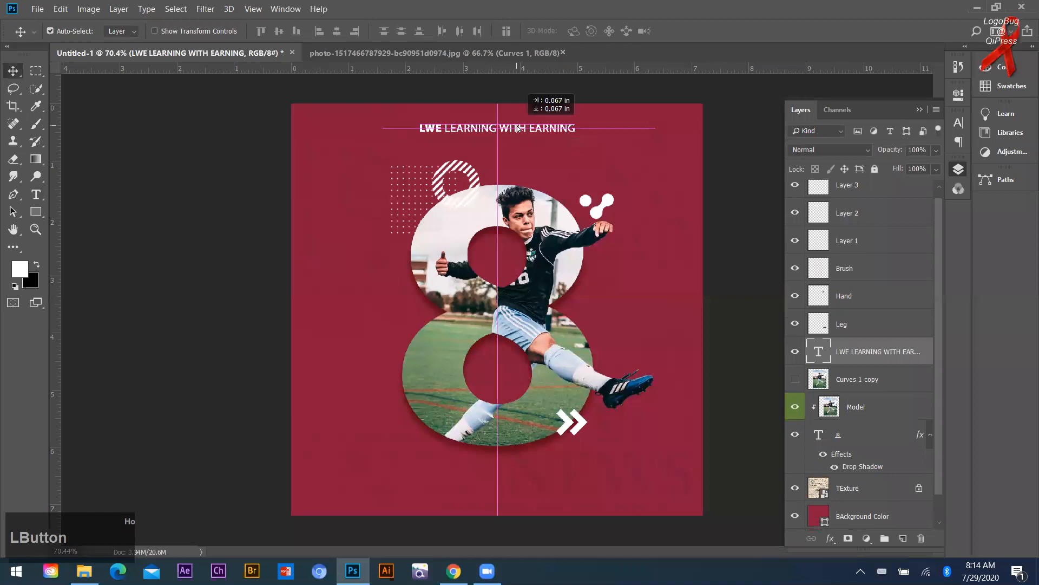
drag(521, 134, 598, 133)
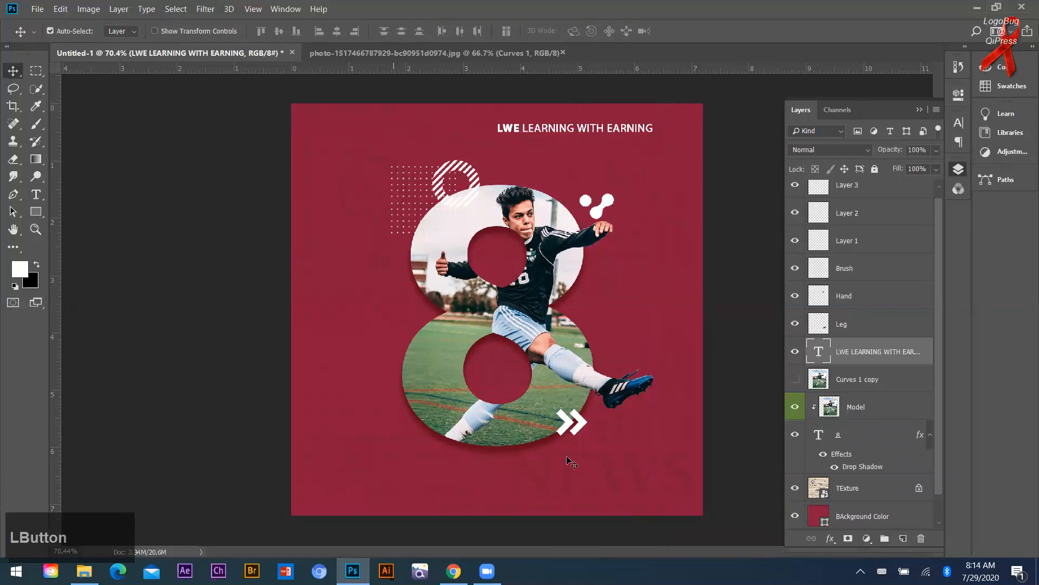
Select the whole canvas, centre the title horizontally within it and clear the selection.
key(ctrl)
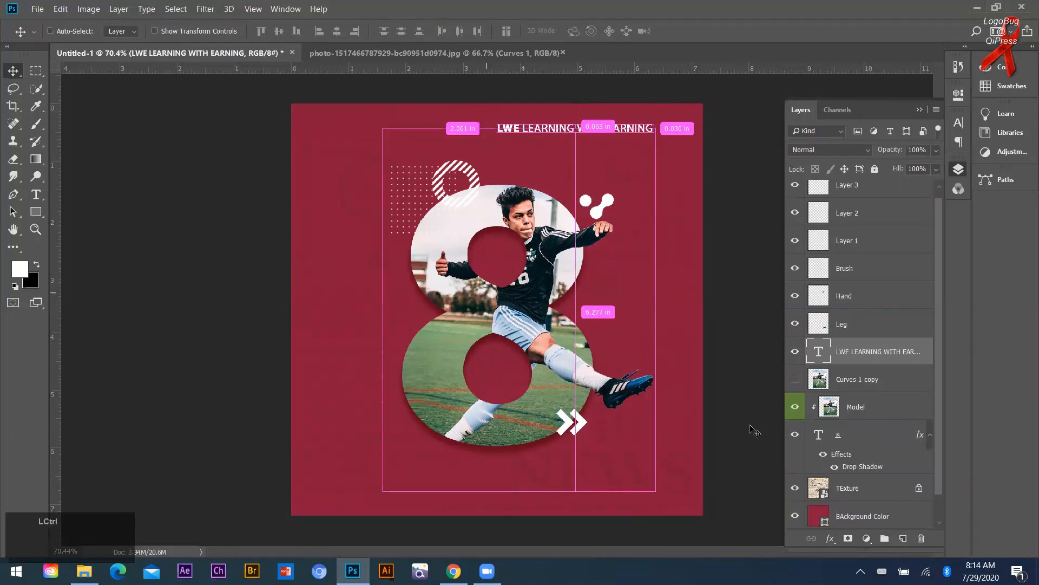
key(ctrl+a)
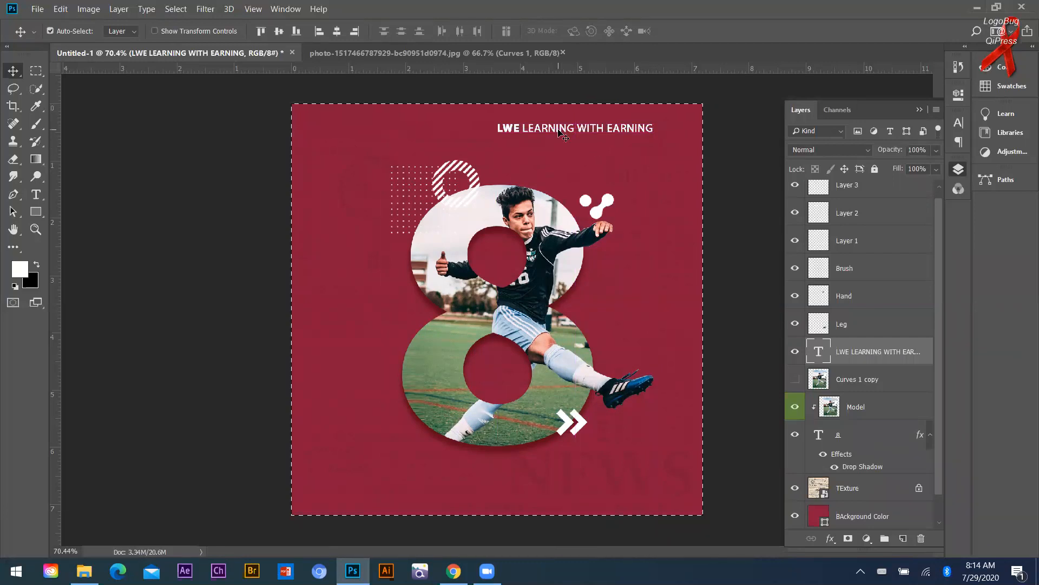
click(278, 32)
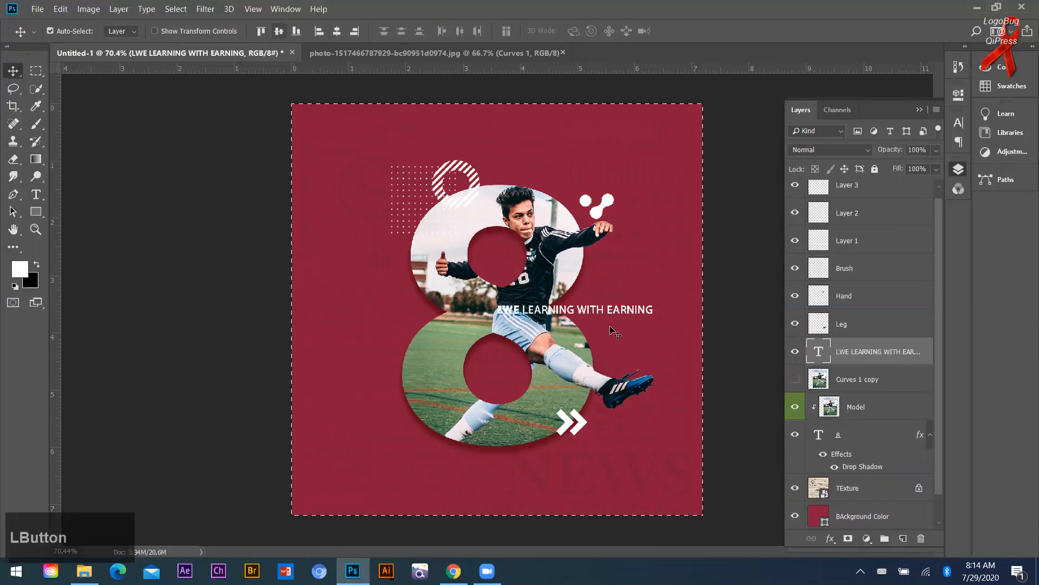
key(ctrl+z)
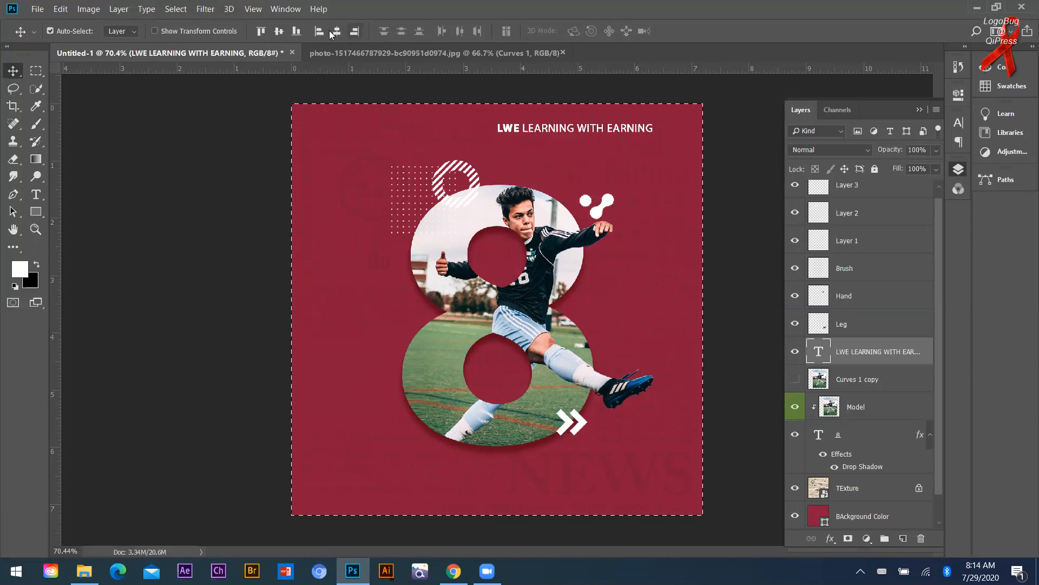
click(337, 32)
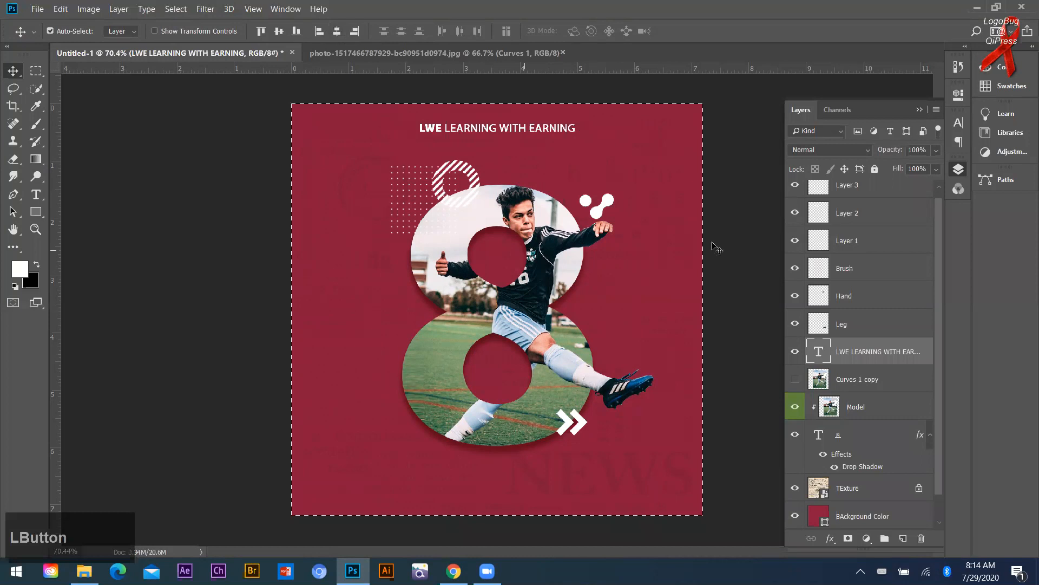
key(ctrl+d)
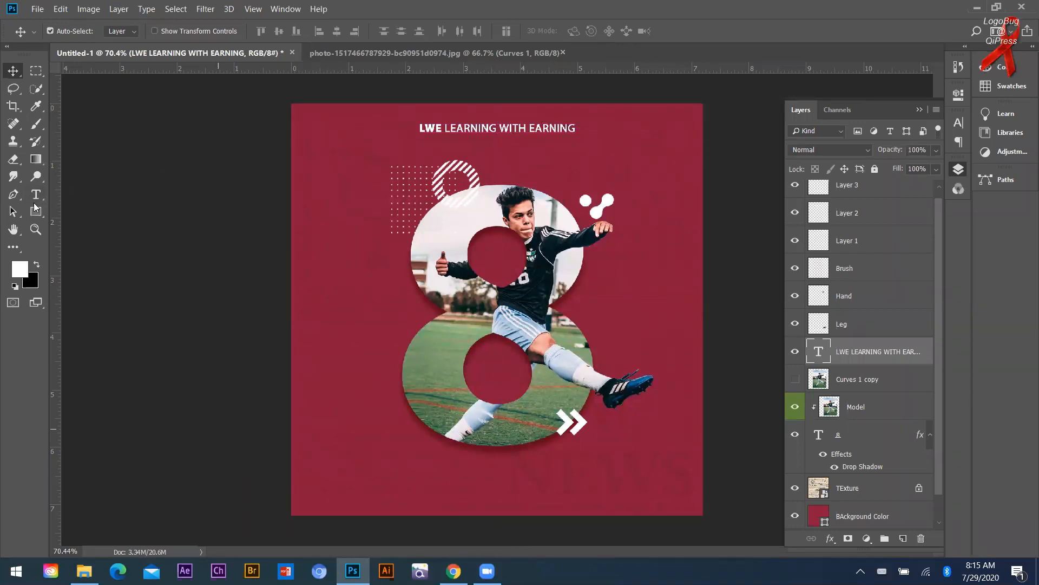
Switch to Chrome and open Google in a new tab.
mouse_move(454, 573)
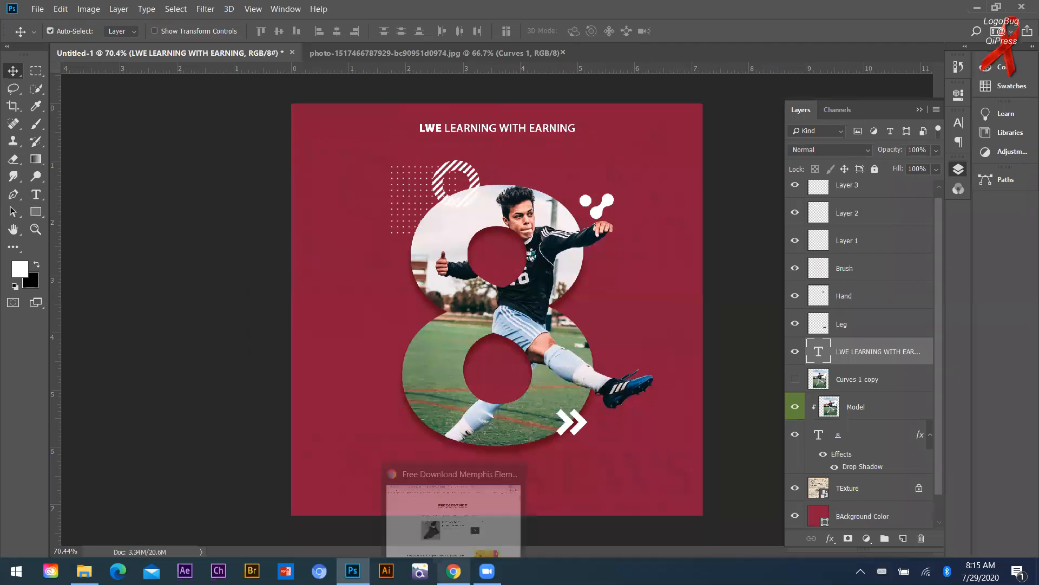
click(453, 571)
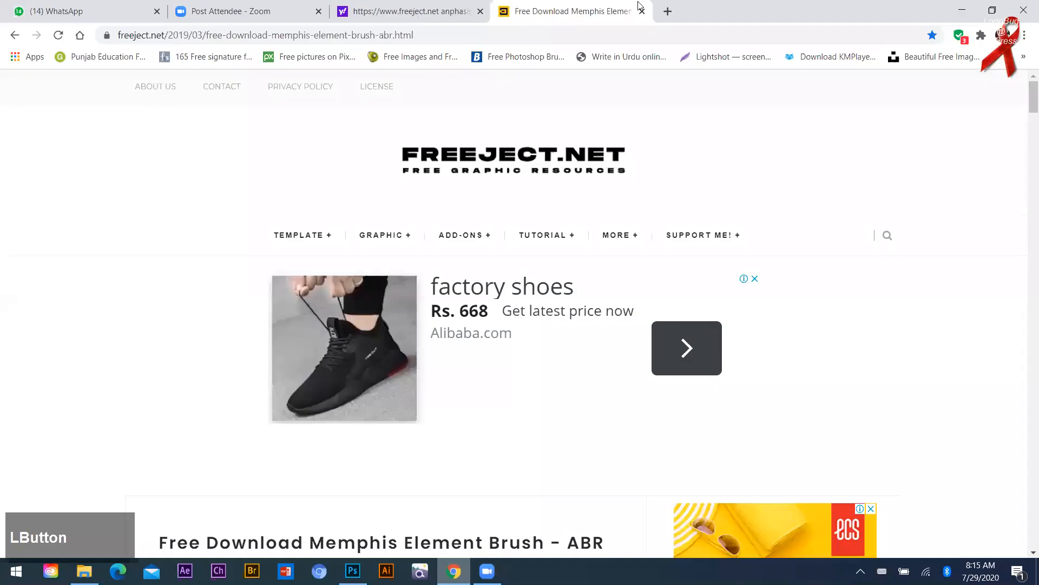
click(667, 11)
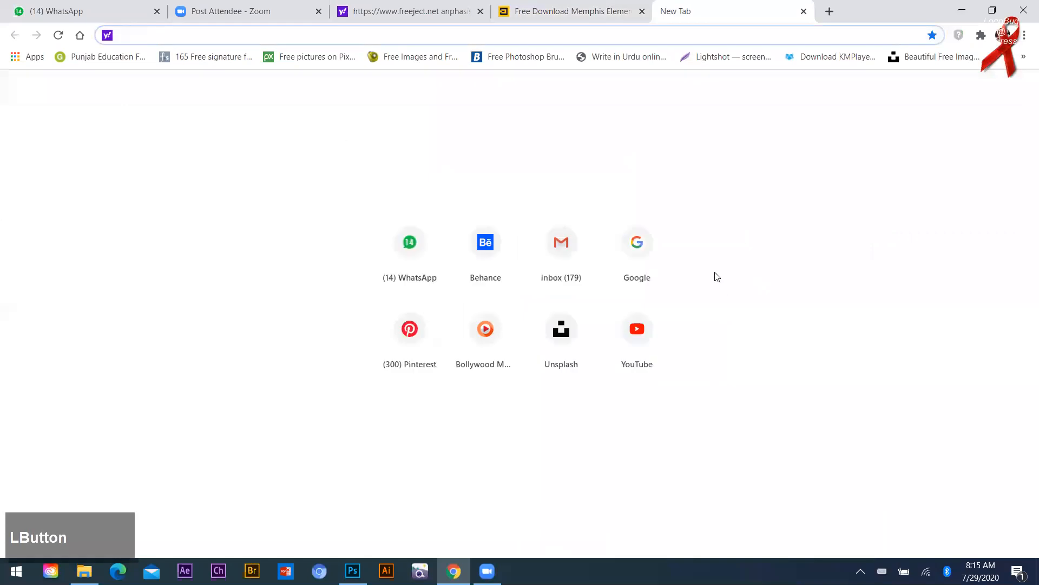
click(657, 262)
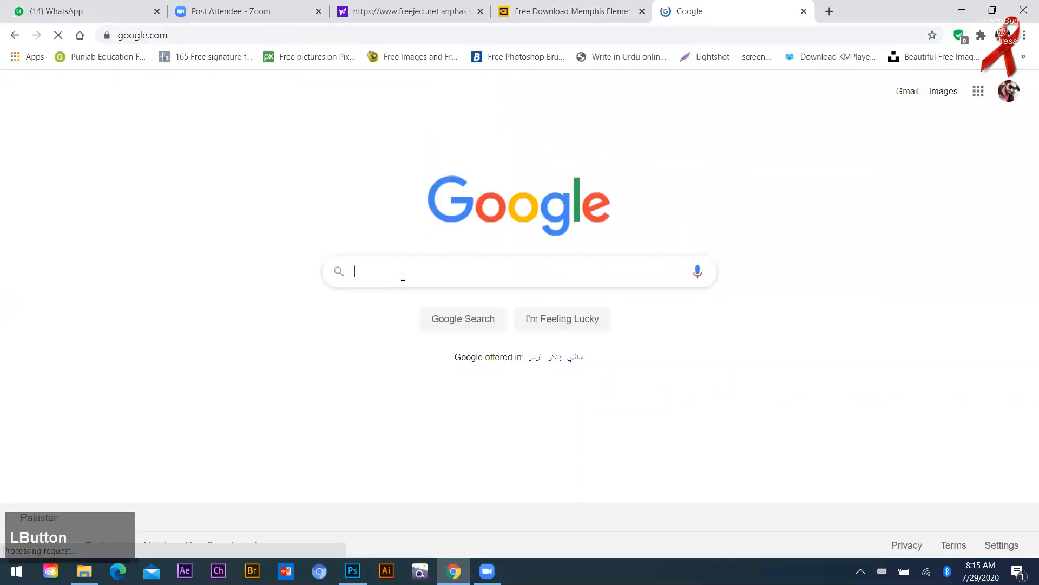
Search Google for "About football" and select the opening sentence of the Britannica snippet.
click(403, 275)
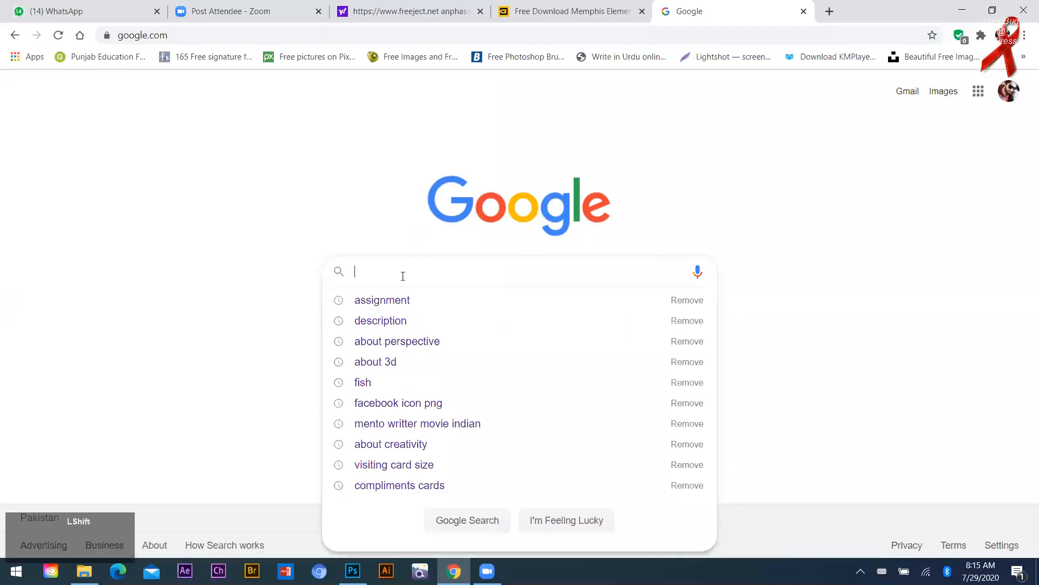
text(About )
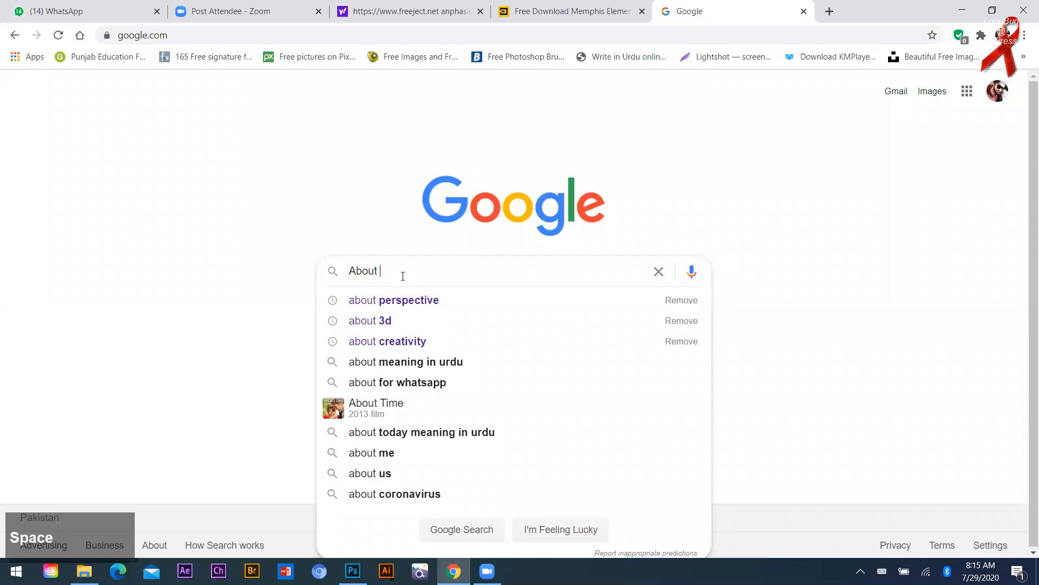
text(footb)
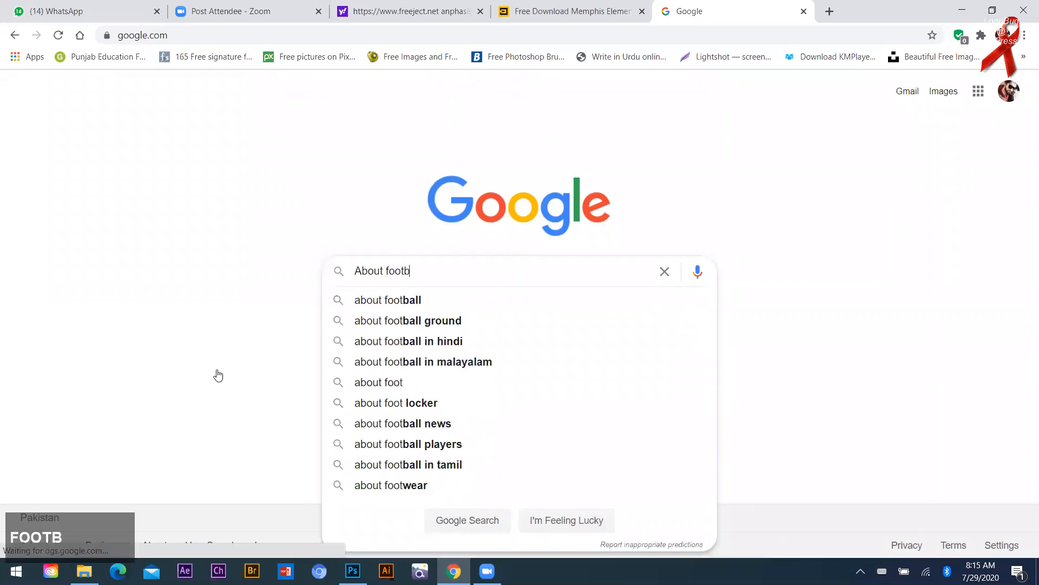
text(all)
key(Return)
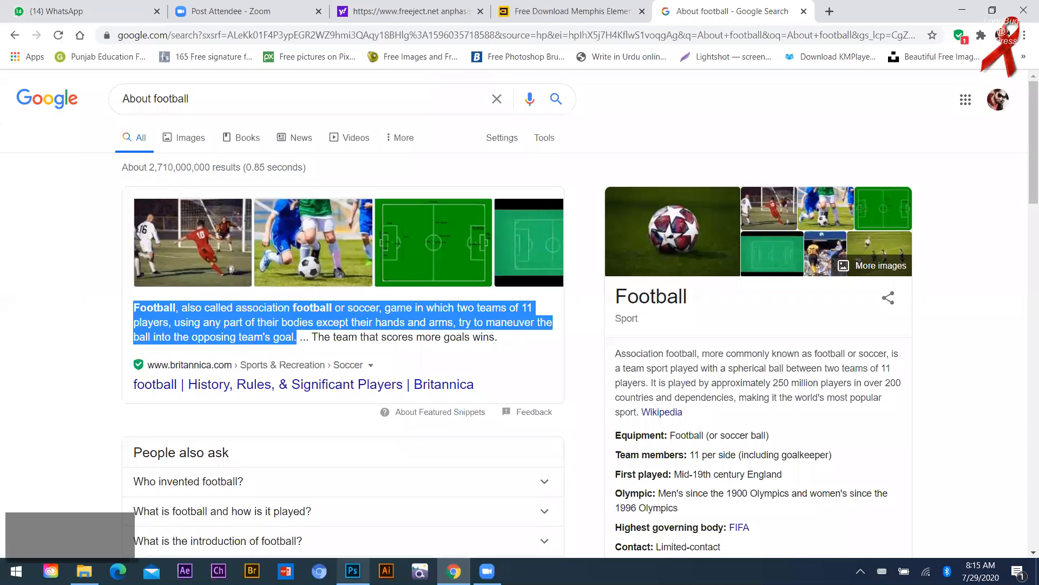
click(493, 70)
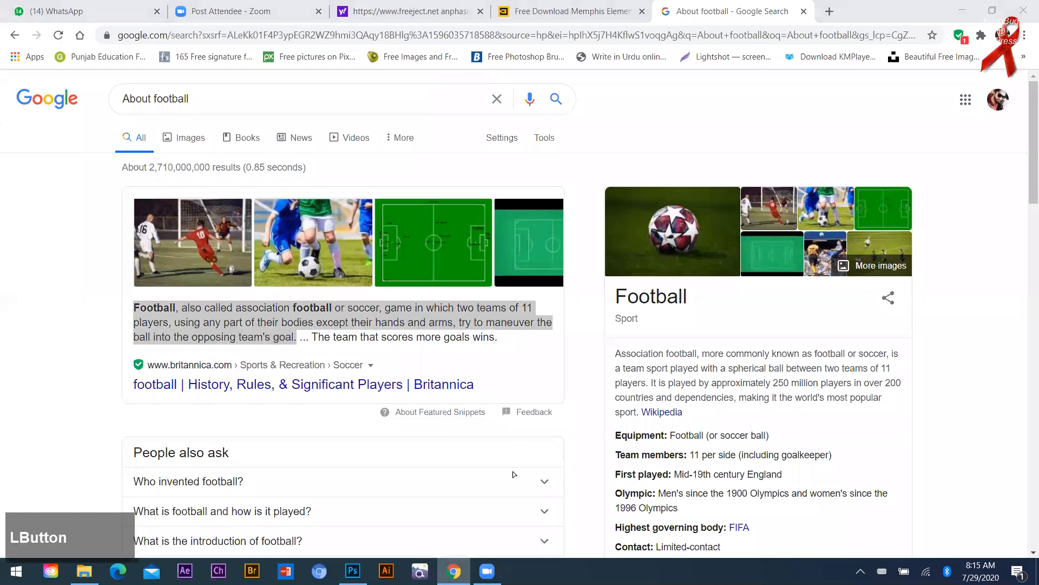
Switch back to Photoshop and place a copy of the title line straight below the number 8.
click(353, 570)
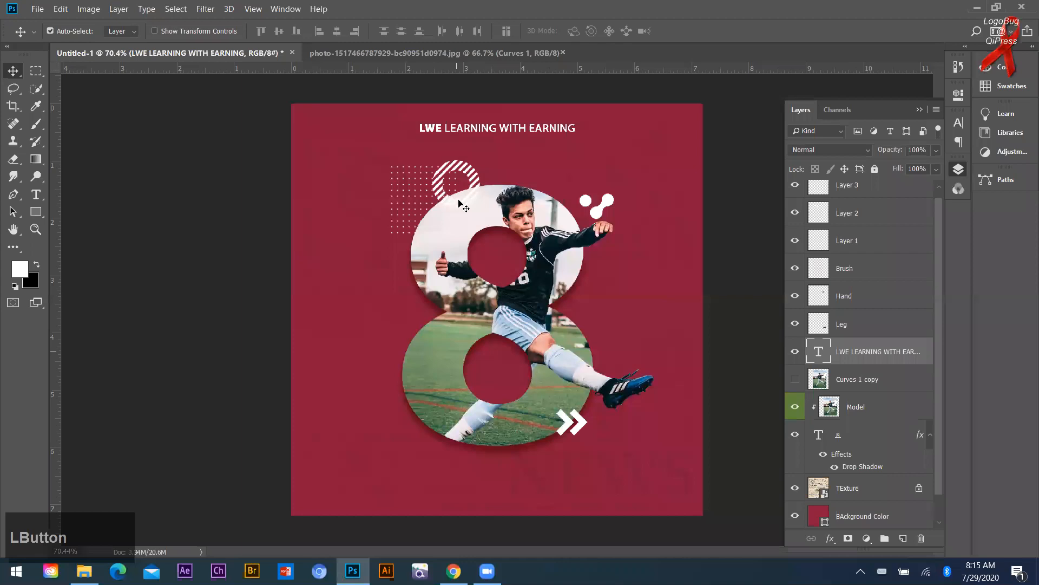
drag(497, 129, 497, 477)
scroll(563, 458, down, 2)
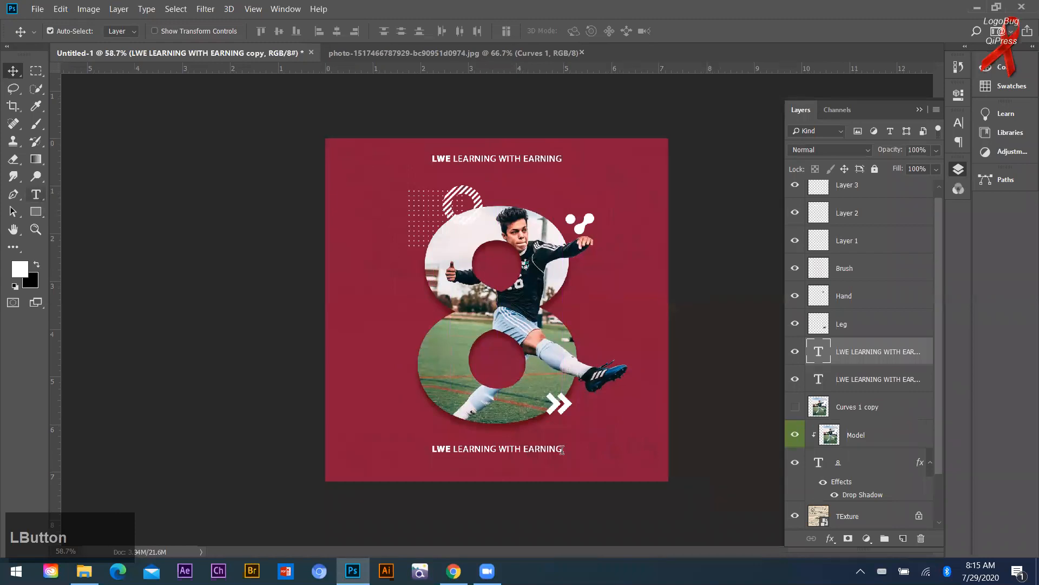
key(t)
double_click(557, 490)
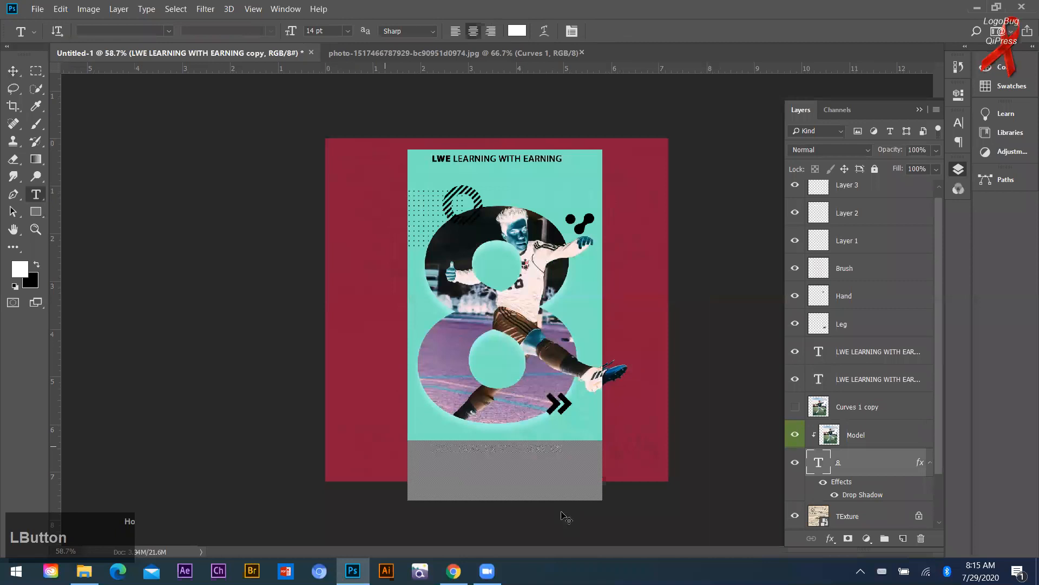
click(562, 515)
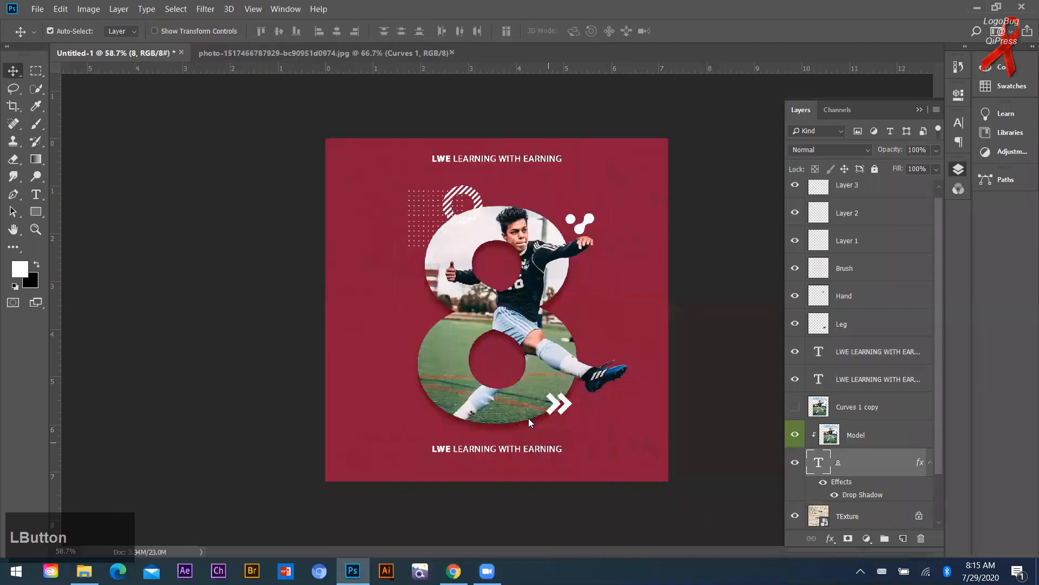
Try to replace the copied title line below the number 8 with the copied football sentence, and undo the paste.
scroll(513, 421, up, 3)
scroll(575, 415, up, 1)
click(572, 415)
double_click(573, 415)
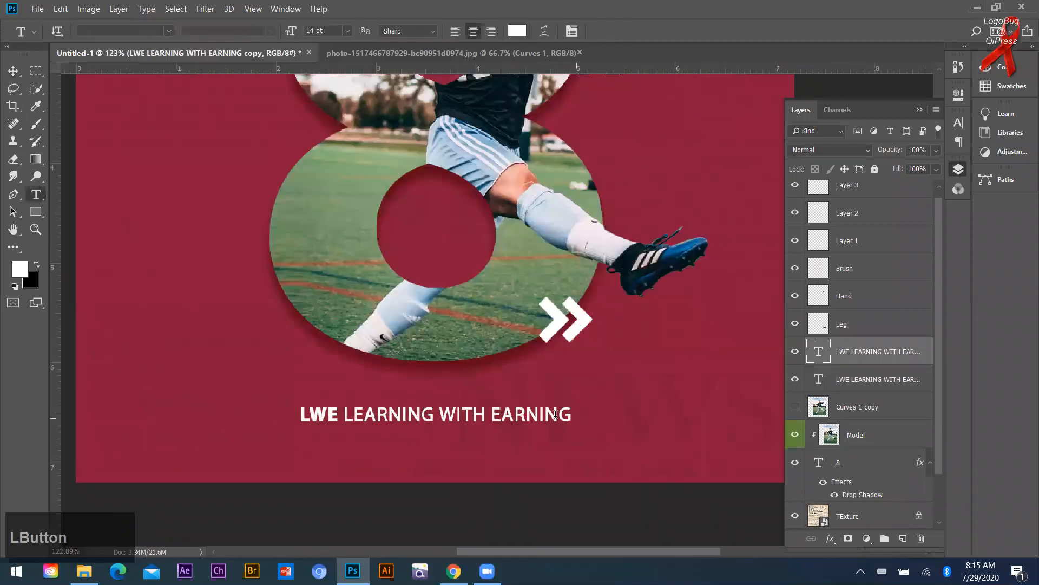
triple_click(344, 413)
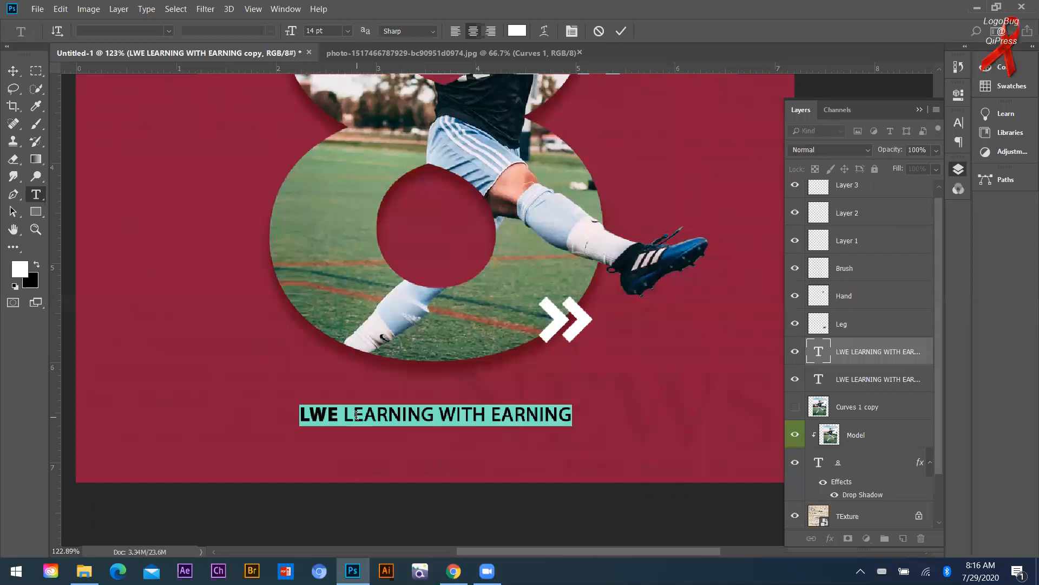
key(shift)
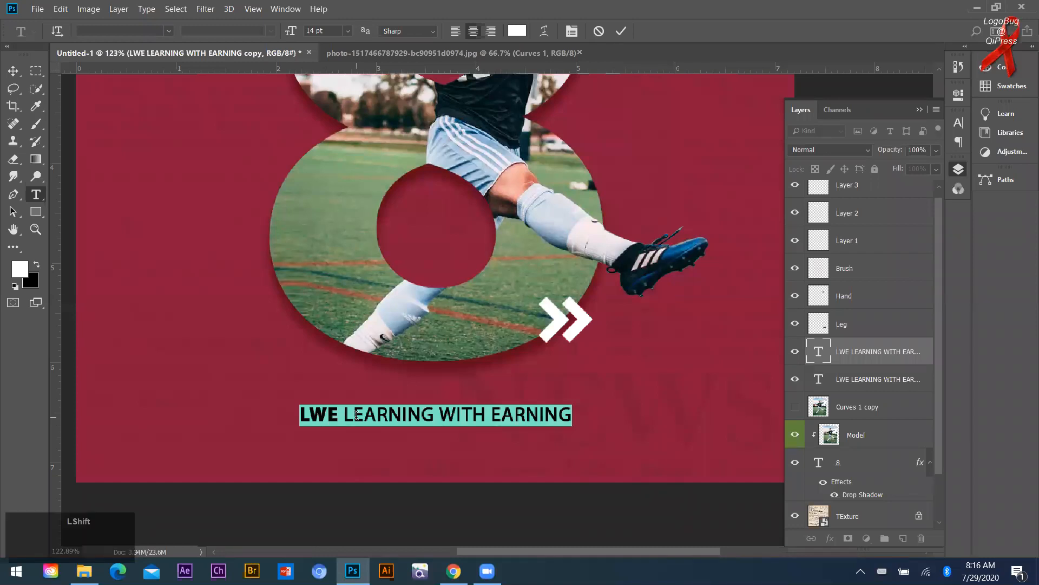
text(V)
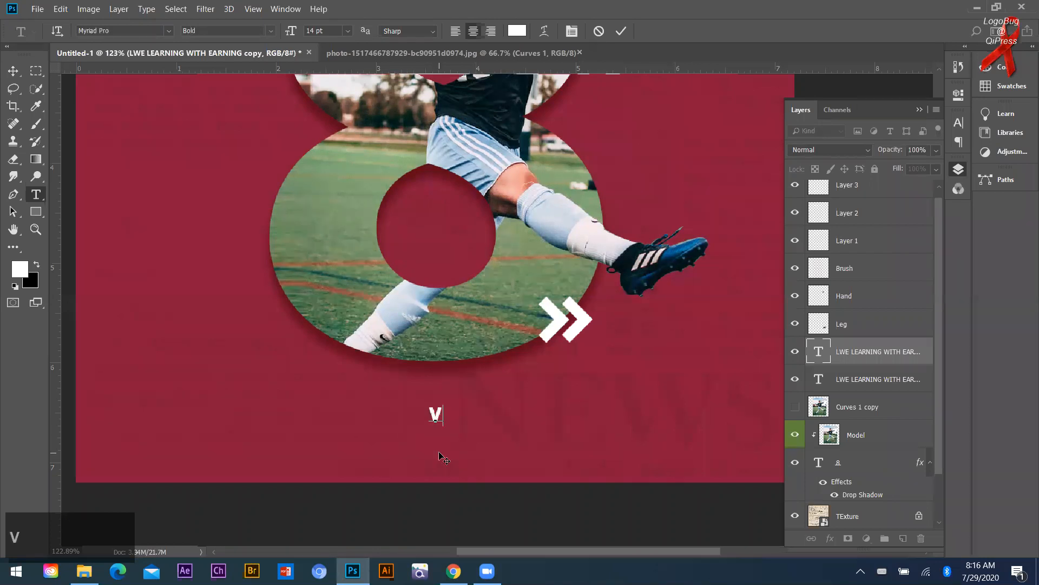
key(ctrl)
key(ctrl+v)
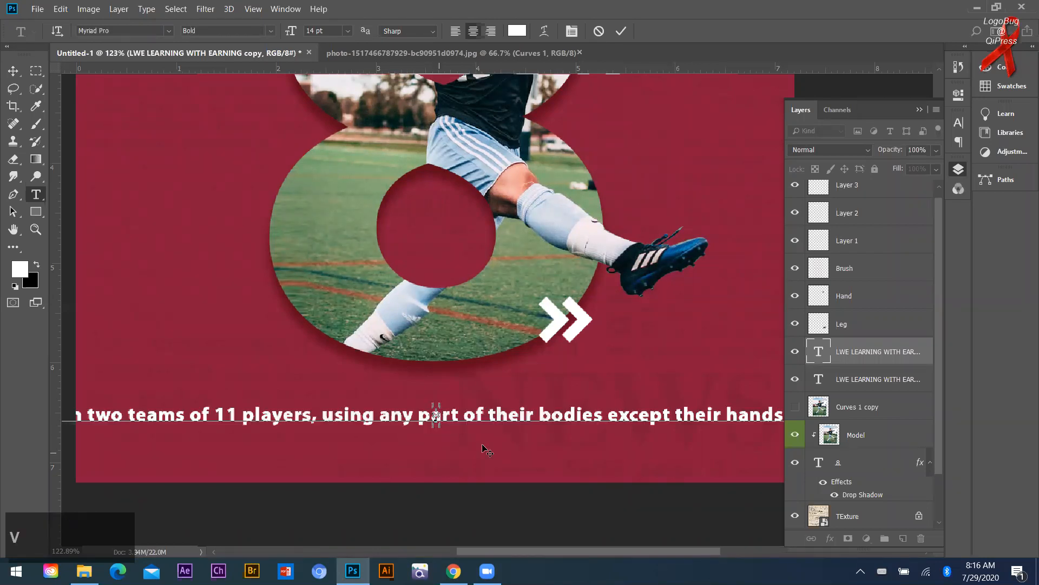
key(ctrl+z)
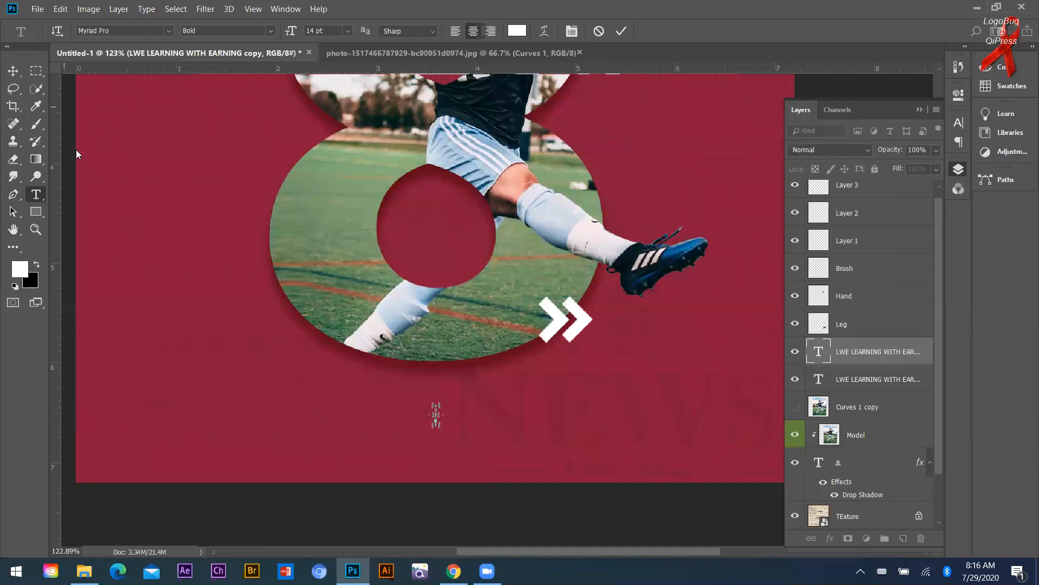
Delete the emptied text layer of the title copy that sat below the number 8.
click(13, 71)
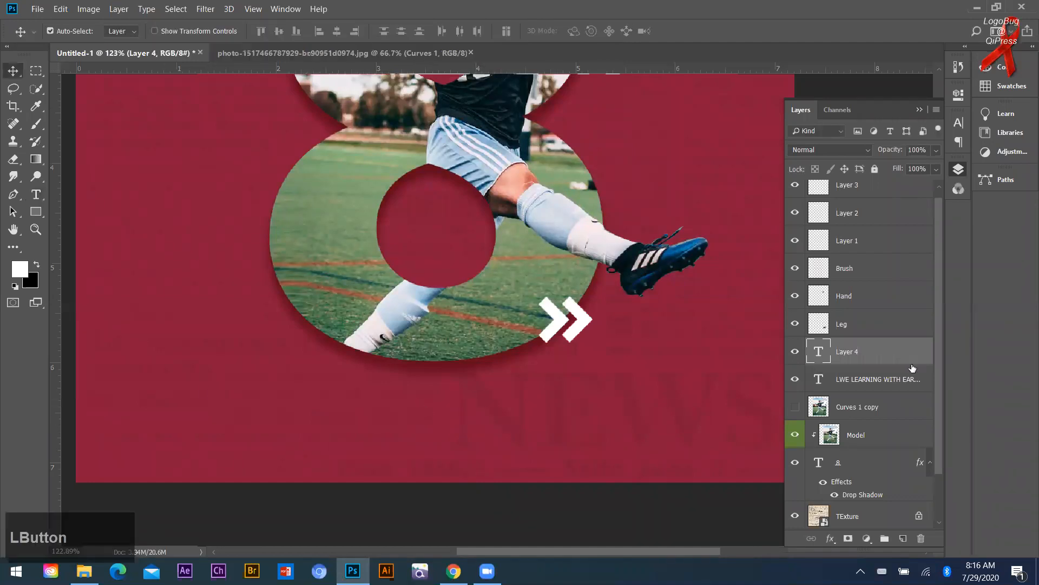
click(858, 353)
key(Delete)
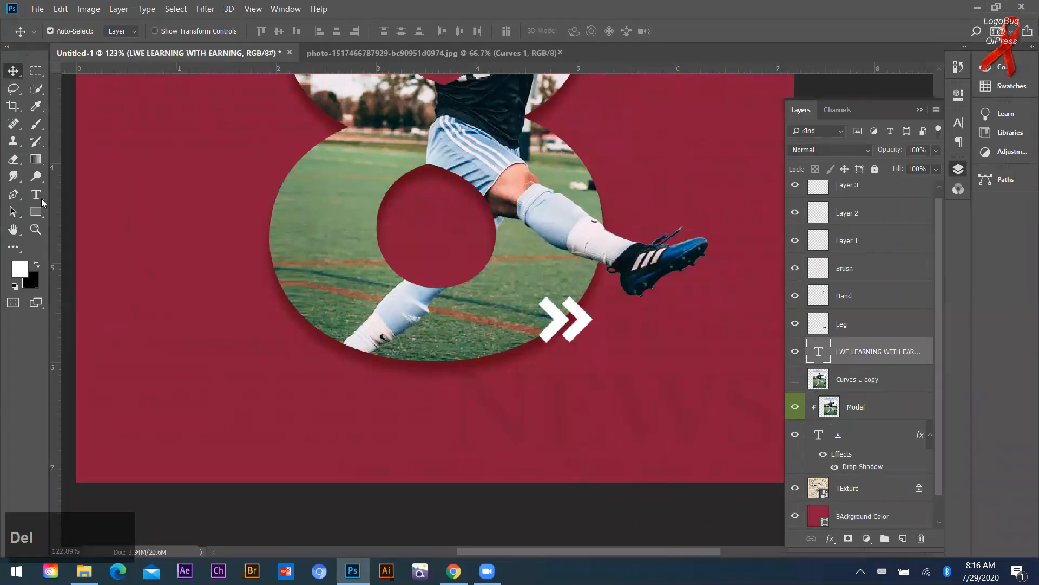
double_click(248, 459)
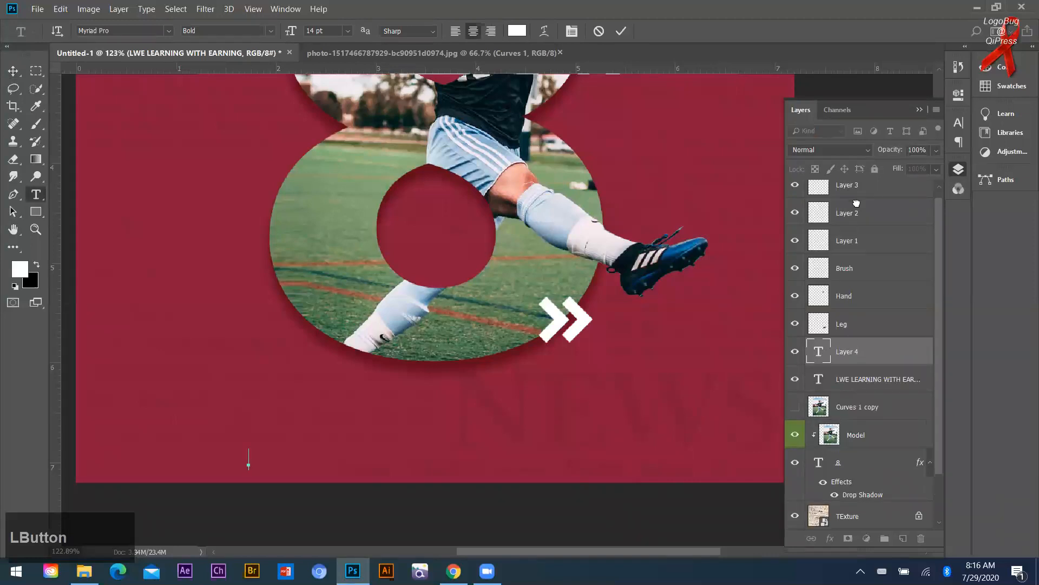
drag(876, 273, 846, 217)
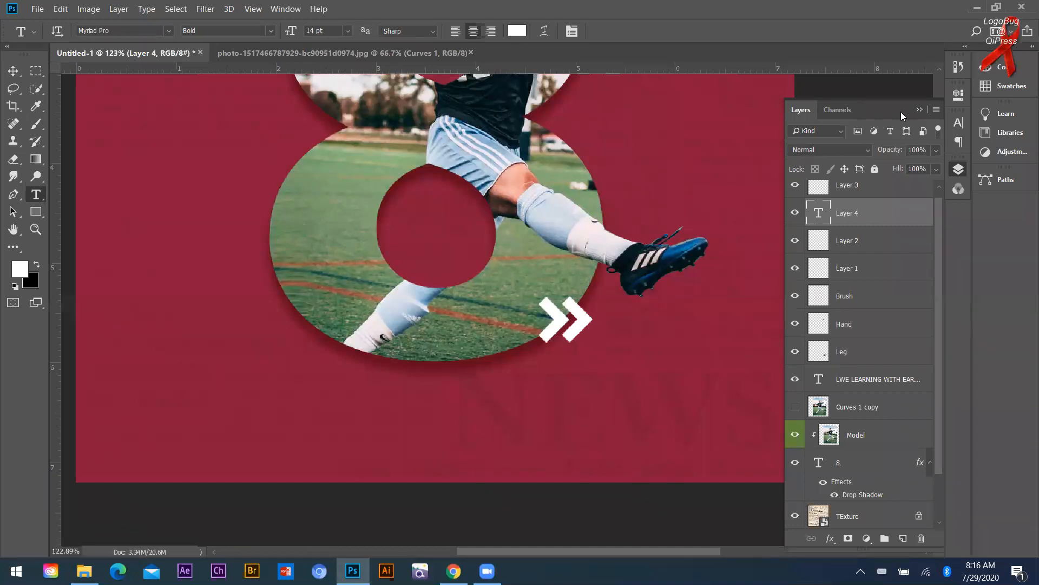
click(938, 478)
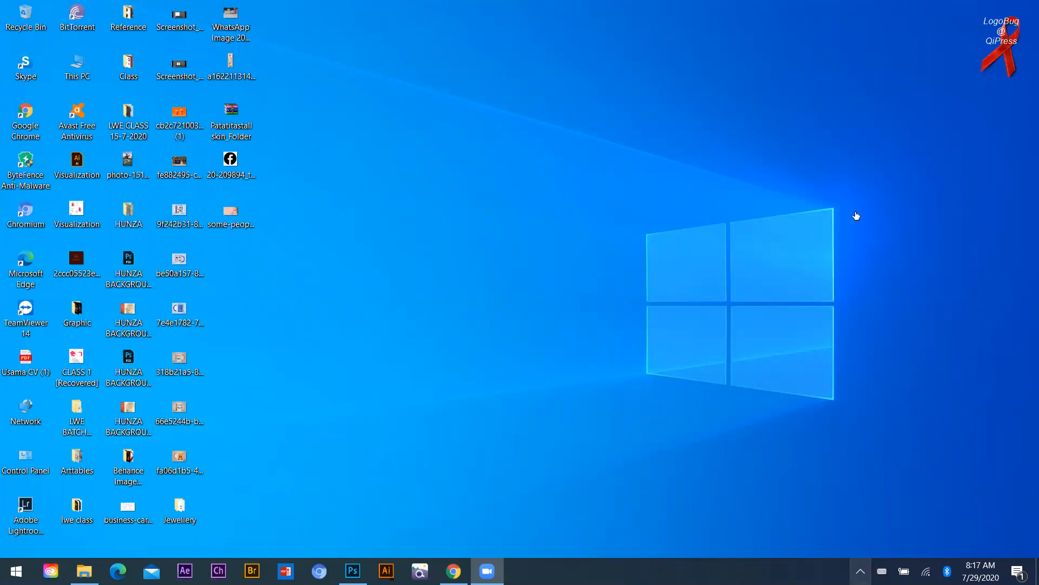
click(934, 474)
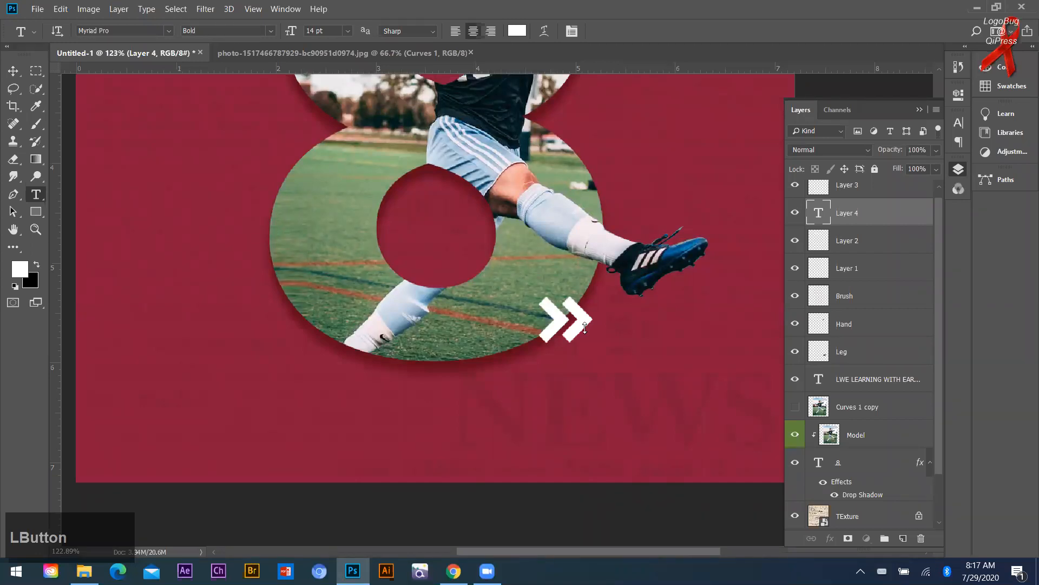
drag(865, 215, 920, 540)
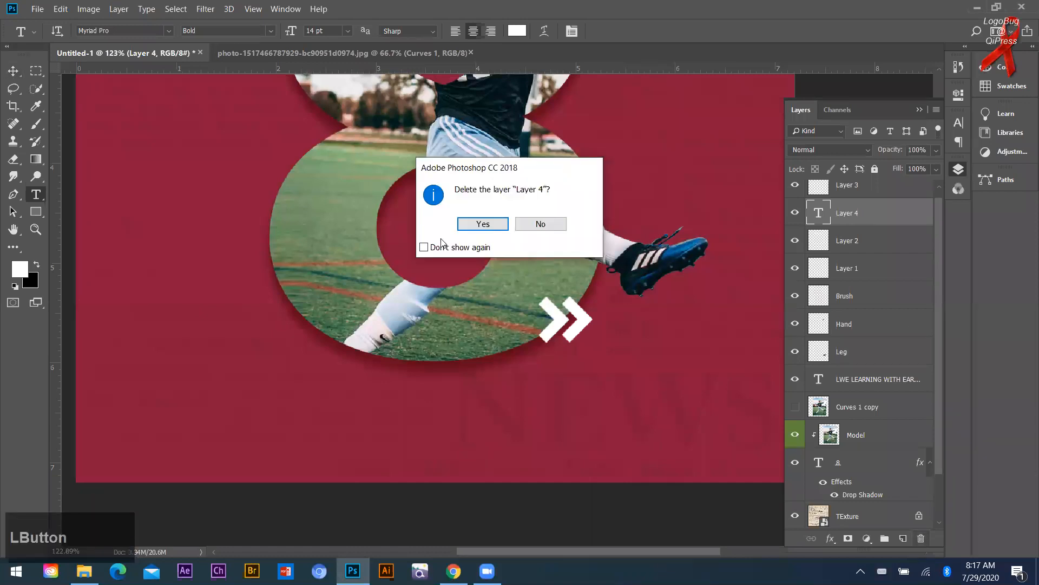
key(Return)
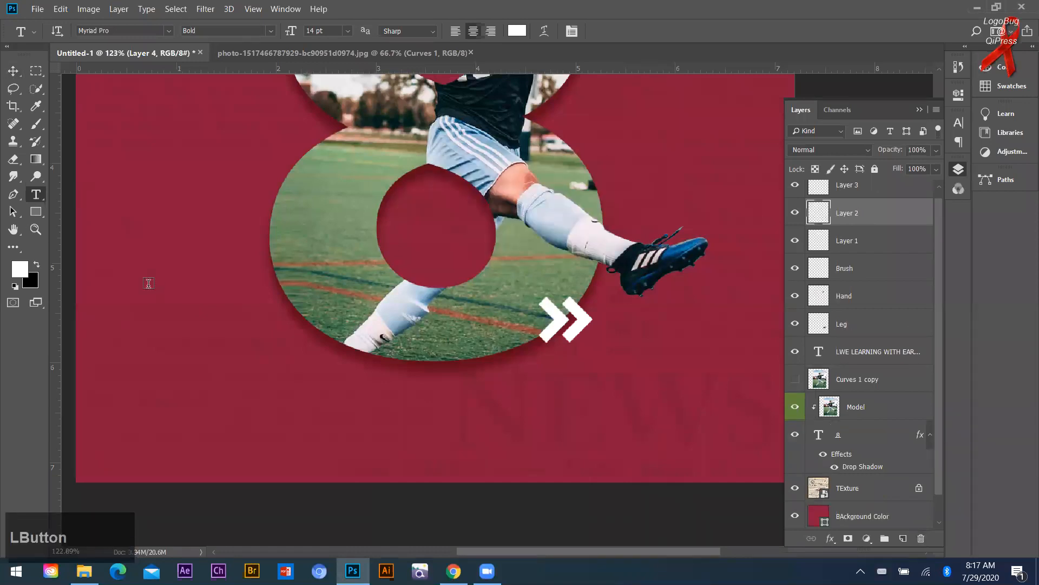
Draw a wide paragraph text box below the number 8, try pasting the football sentence into it, and undo the paste.
drag(202, 387, 710, 471)
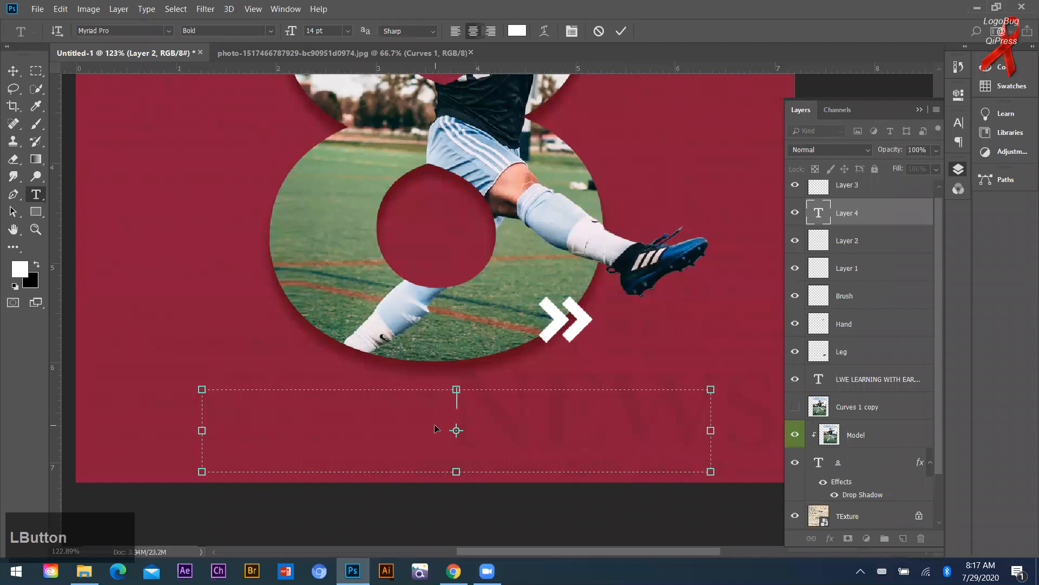
text(Football, also called association football or soccer,)
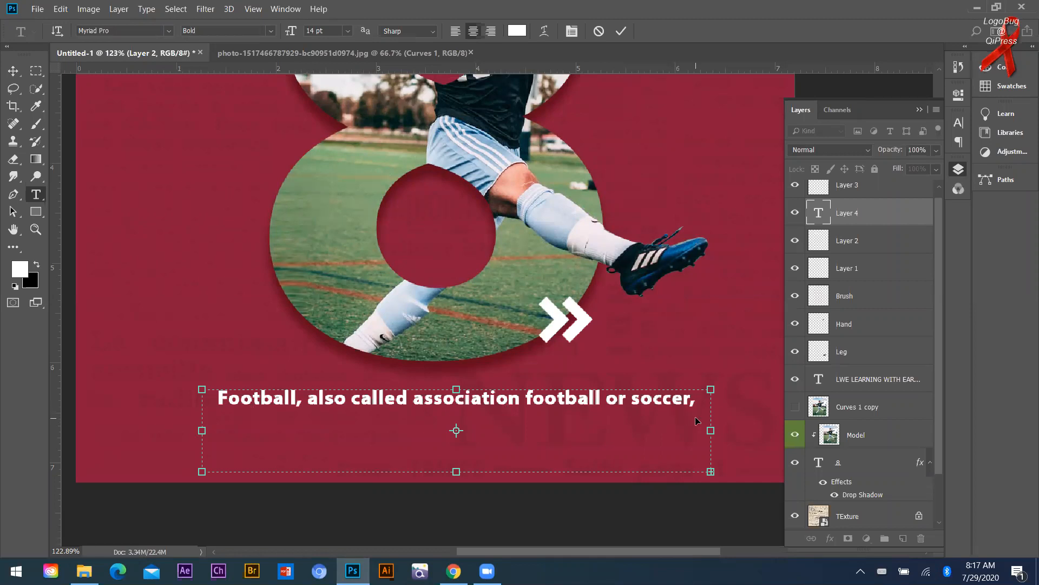
key(ctrl+z)
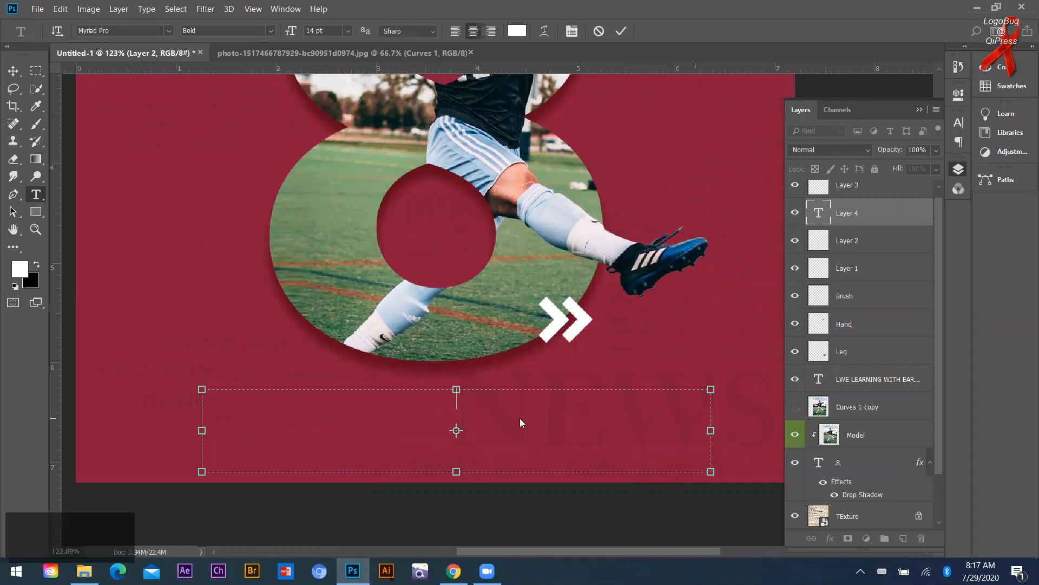
key(ctrl+z)
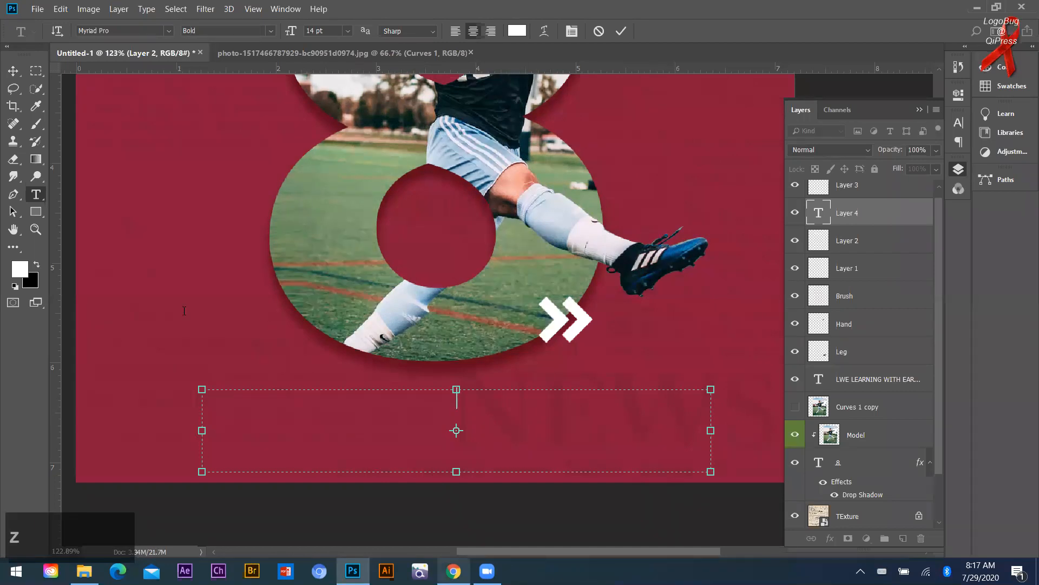
Copy the selected Britannica football sentence in Chrome again and paste it into the text box in Photoshop.
click(454, 570)
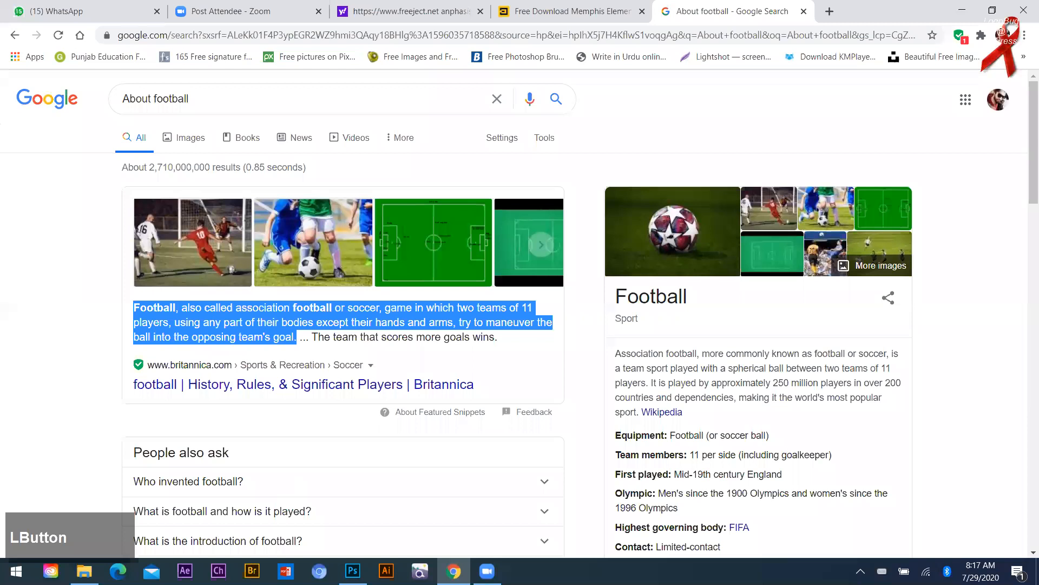
key(ctrl+c)
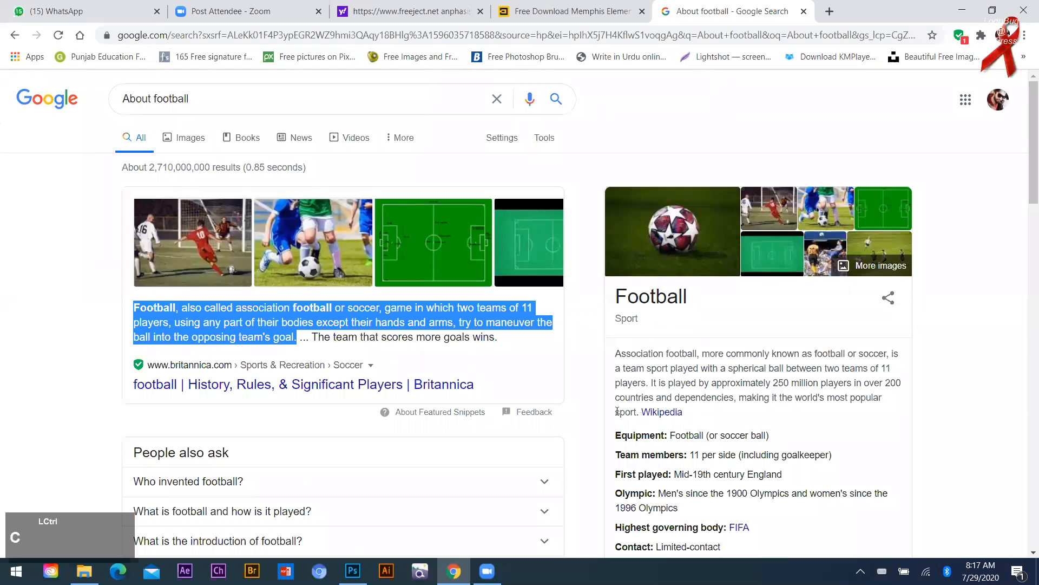
key(alt+Tab)
key(ctrl+v)
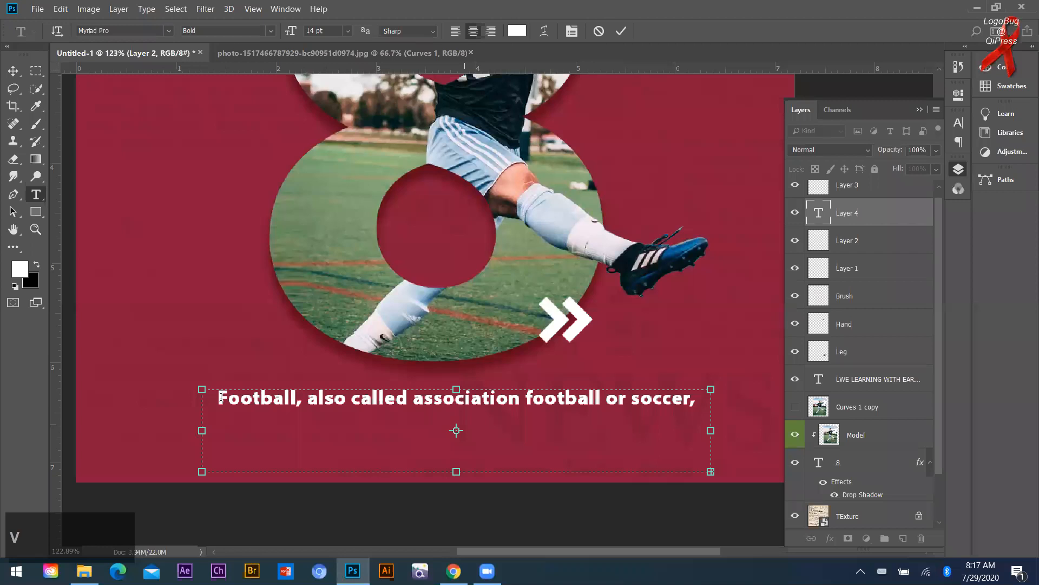
Set the whole football sentence to 10 pt and tighten its line spacing until all three lines sit close together in the box.
click(348, 31)
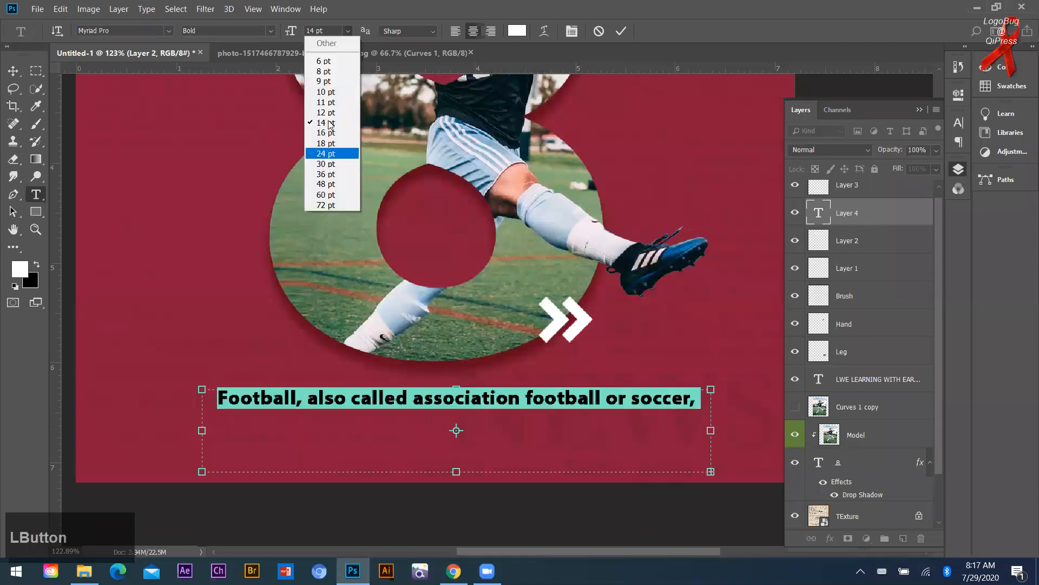
click(325, 92)
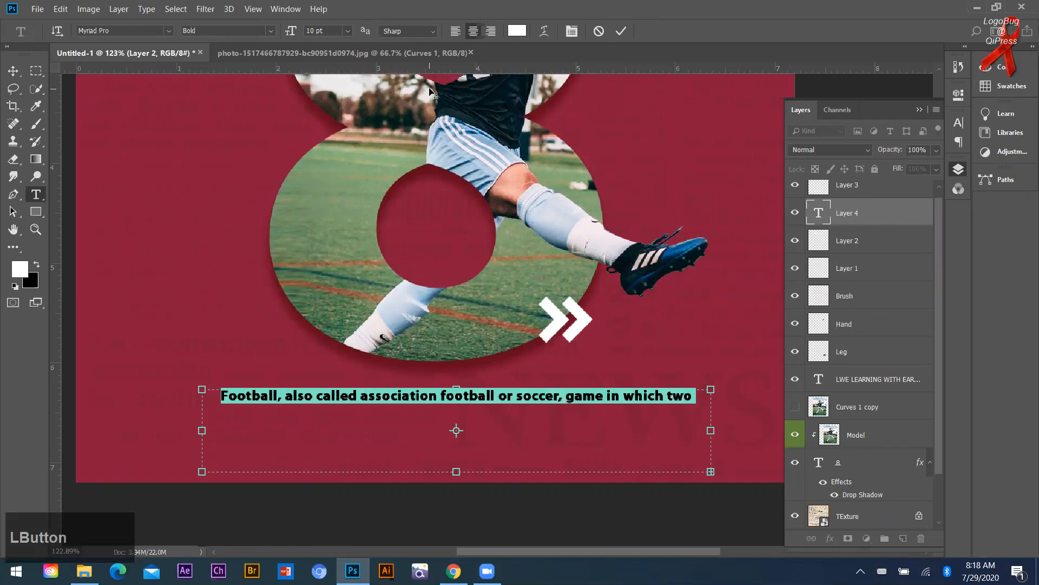
key(alt+Up)
key(alt+Up)
key(alt+Up)
key(alt+Up)
key(alt+Up)
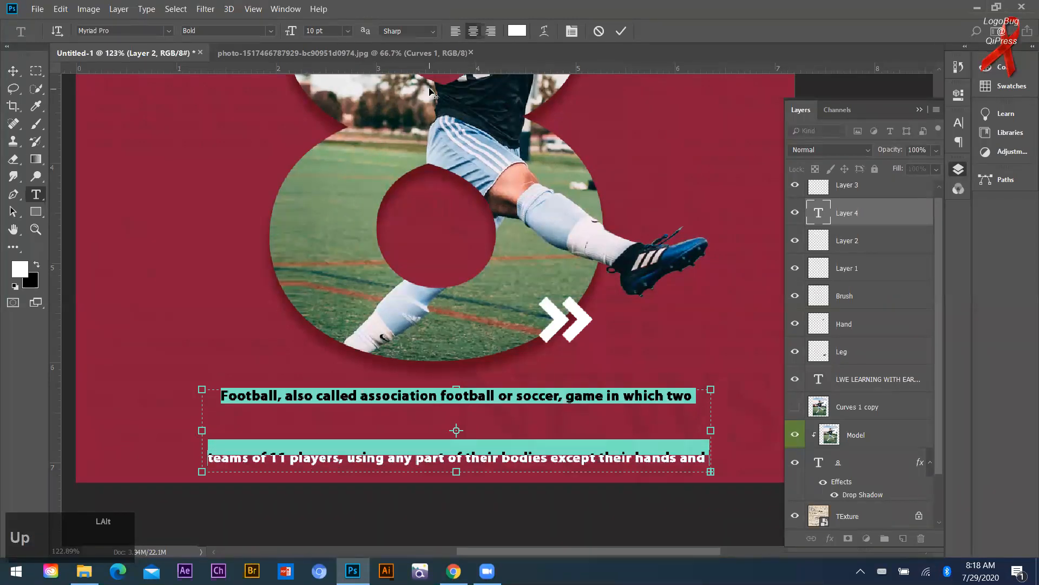
key(alt+Up)
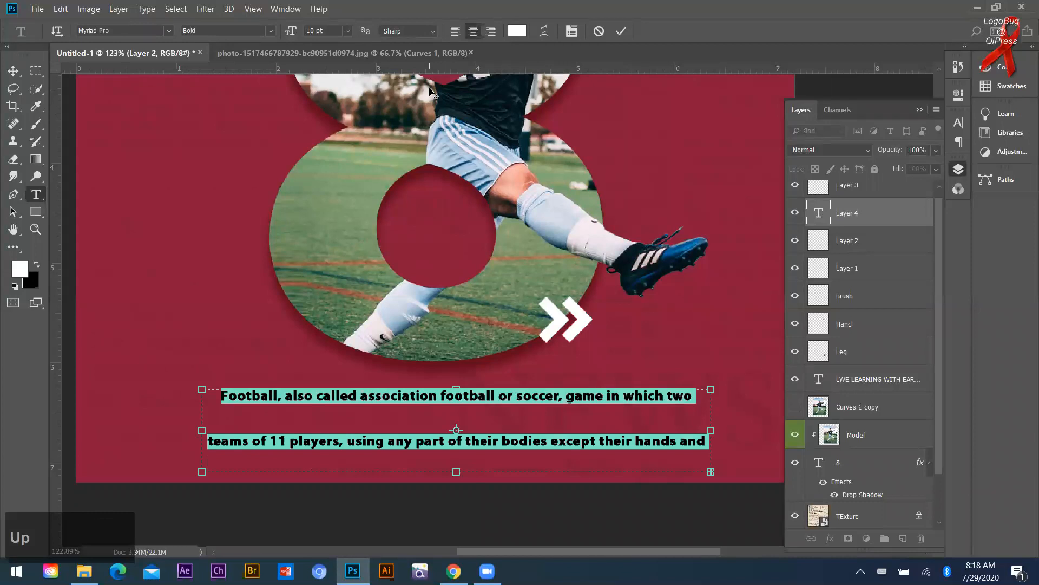
key(alt+Up)
key(alt+Up)
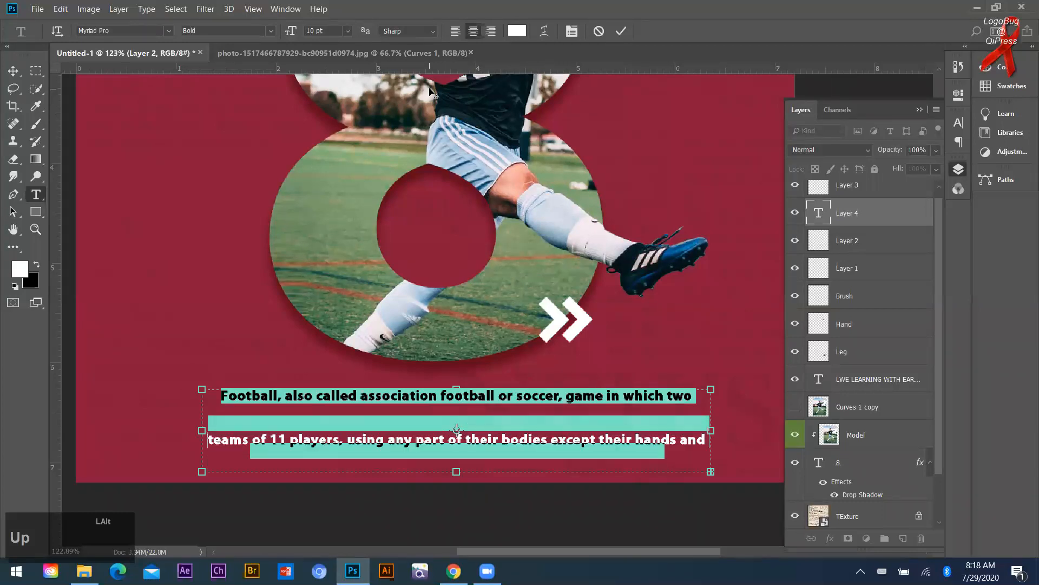
key(alt+Up)
key(alt+Up)
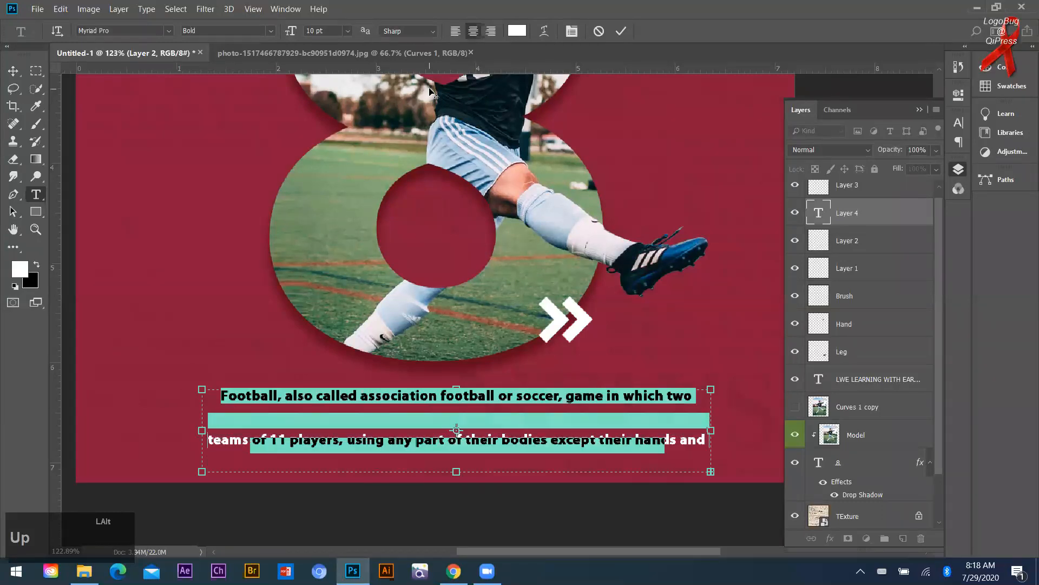
key(alt+Up)
key(alt+Up)
key(alt+Up)
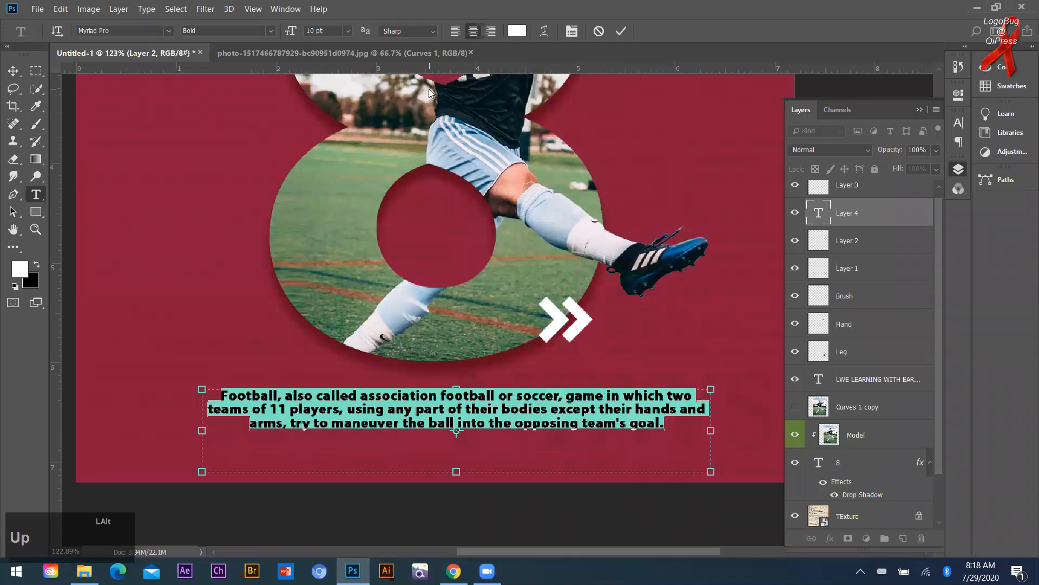
key(alt+Down)
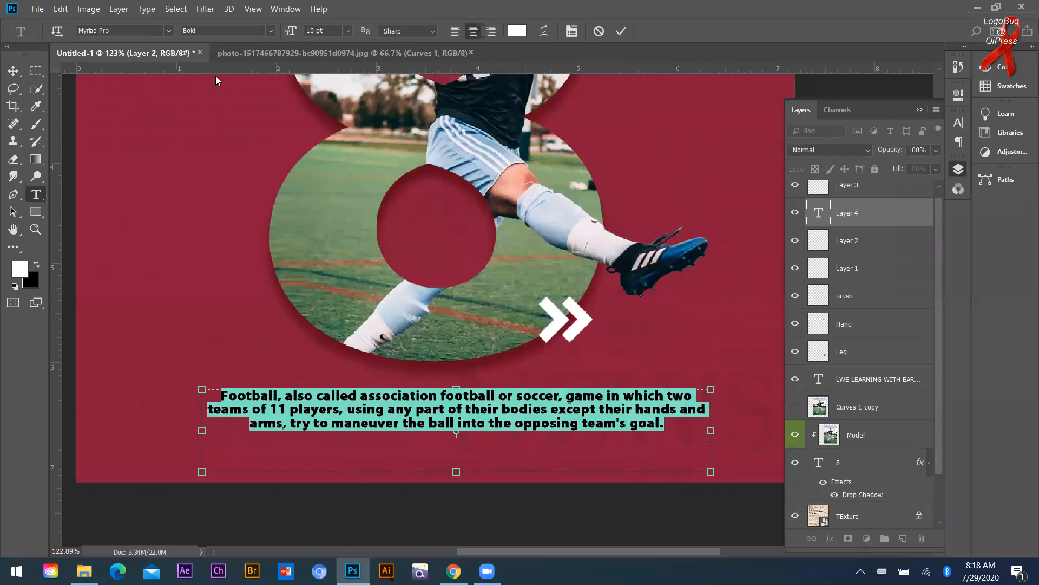
Change the football sentence to the Regular font style and tighten its letter spacing slightly.
click(216, 30)
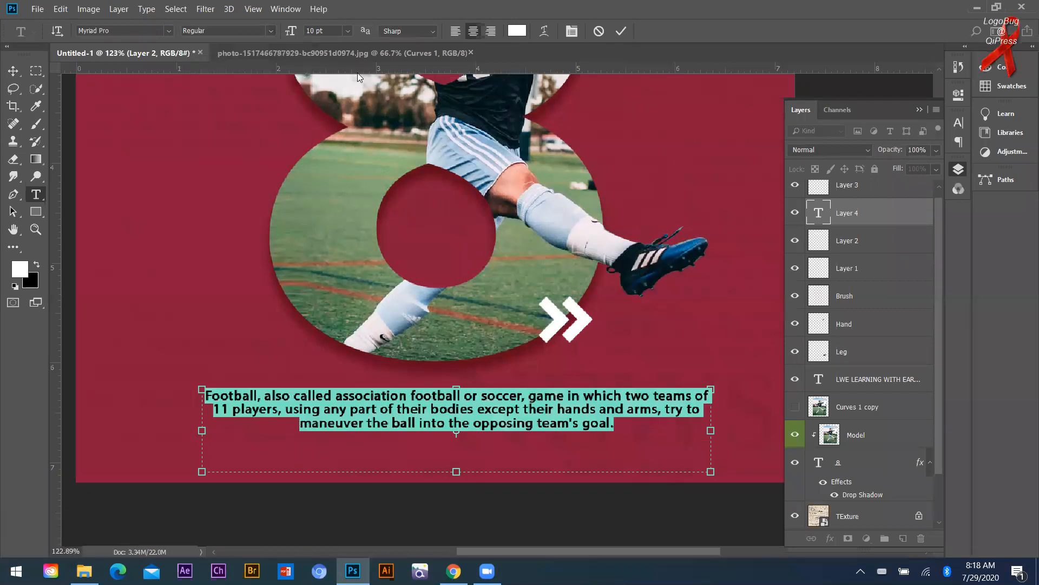
key(alt+Left)
key(alt+Left)
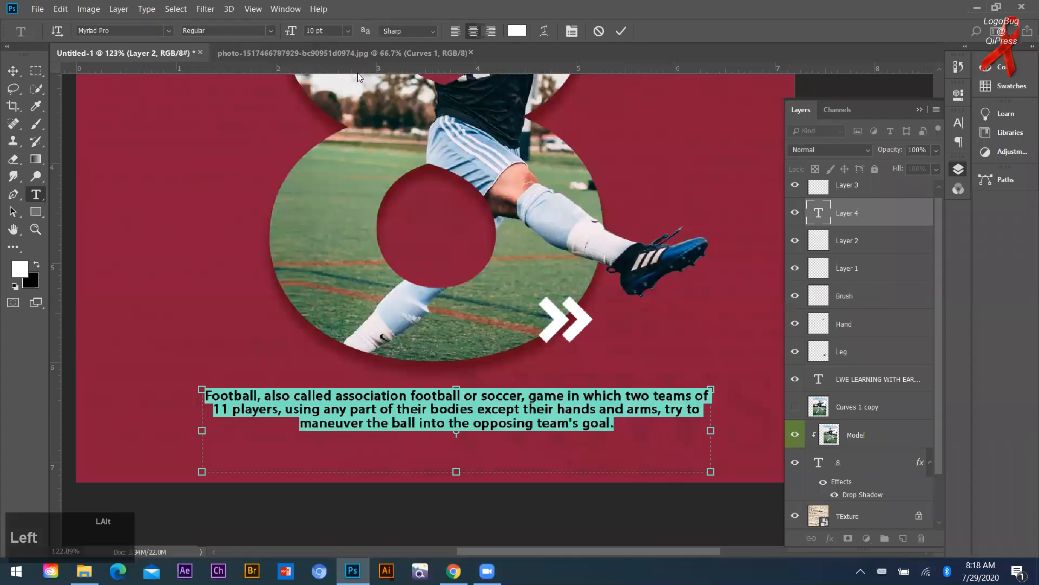
key(alt+Left)
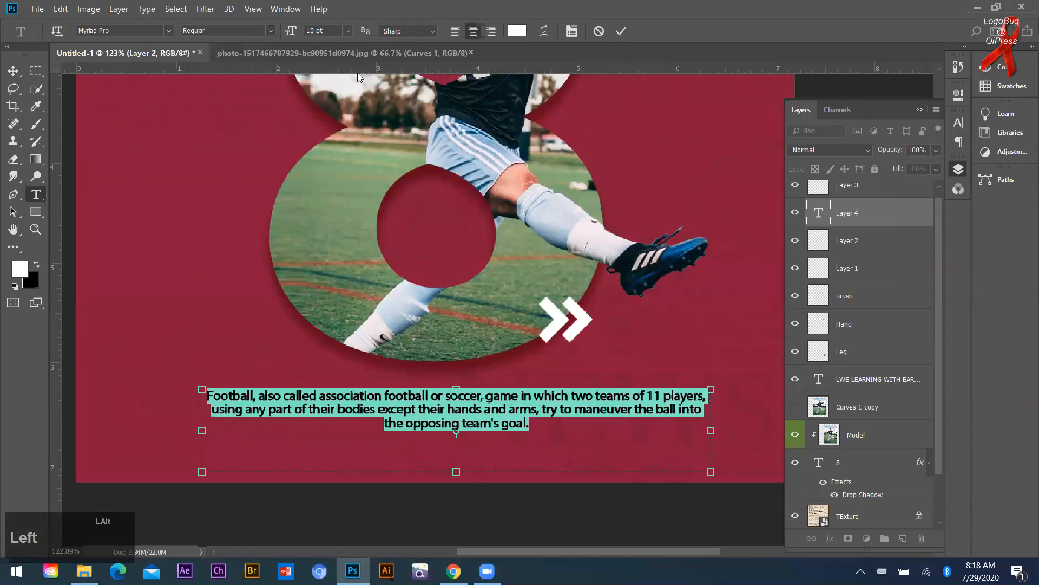
key(alt+Left)
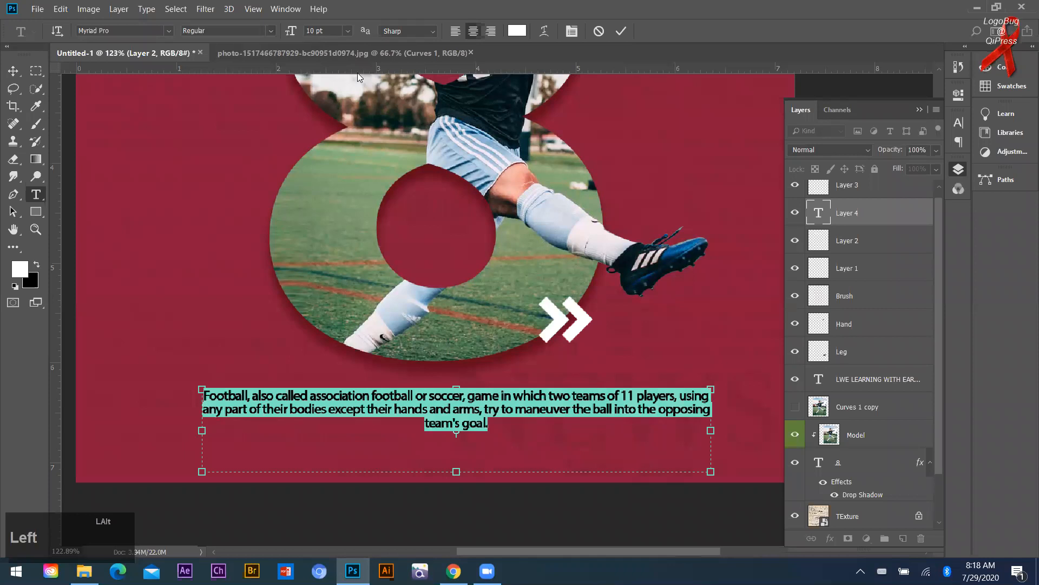
key(alt+Right)
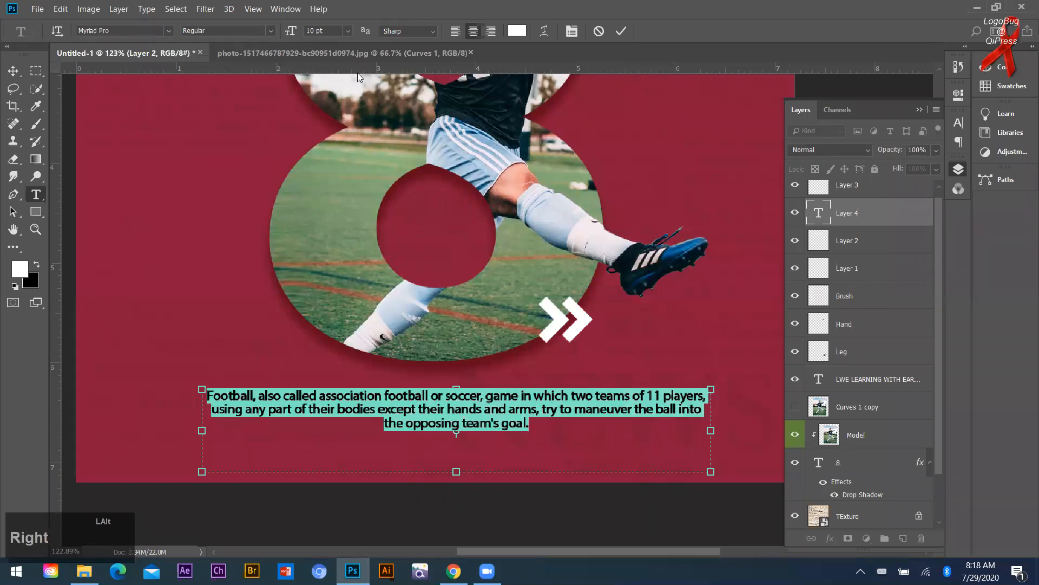
key(alt+Right)
key(alt+Right)
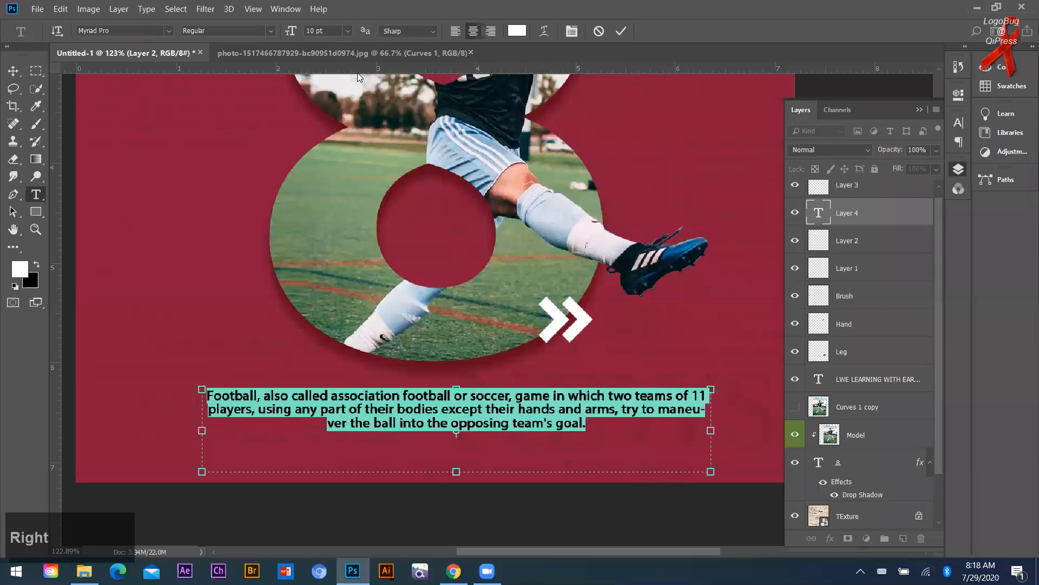
Break the football paragraph's line before "maneuver" and move the whole paragraph slightly lower below the 8.
click(659, 410)
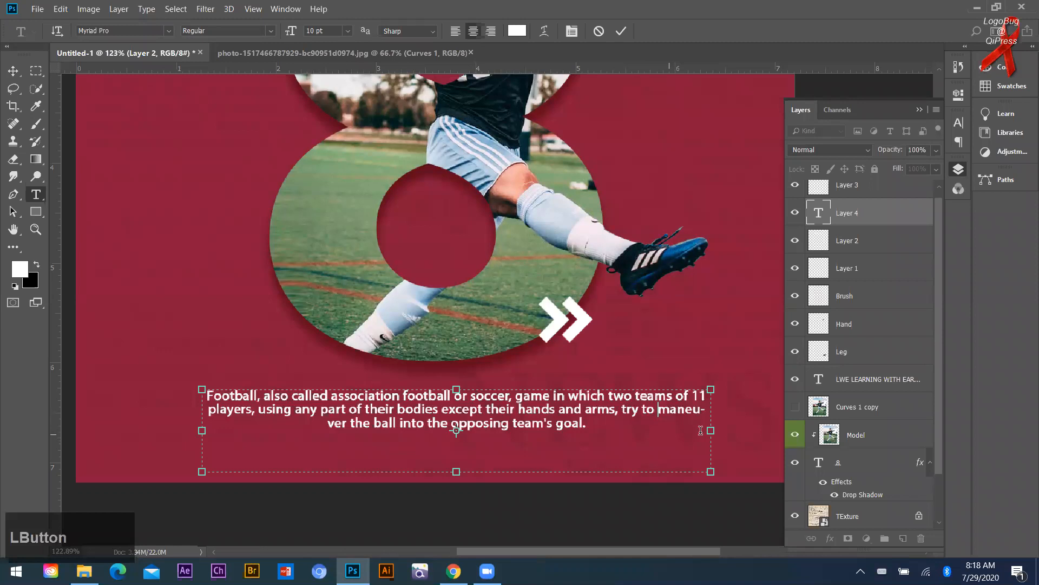
key(Return)
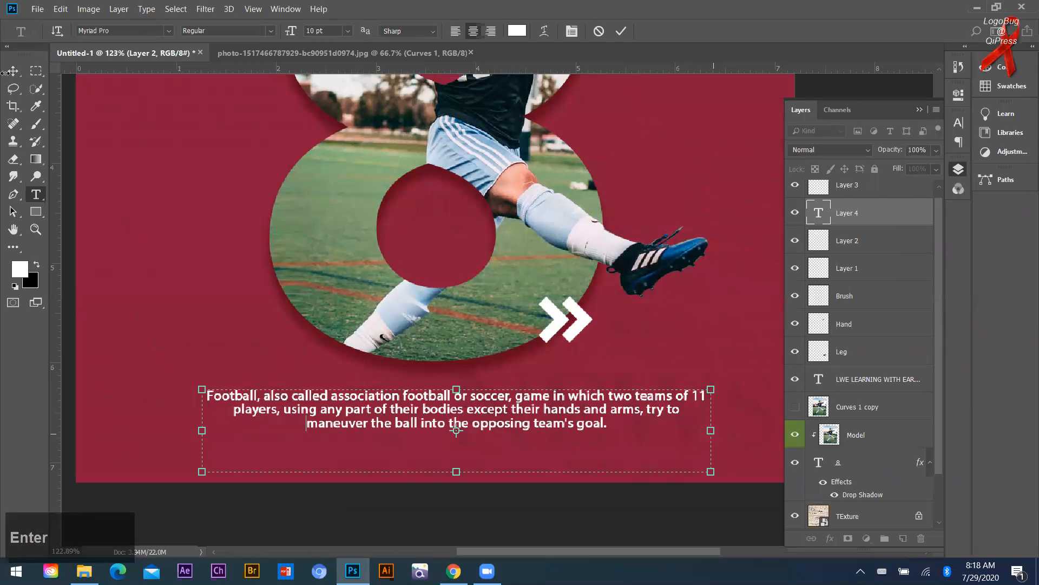
ctrl+click(582, 456)
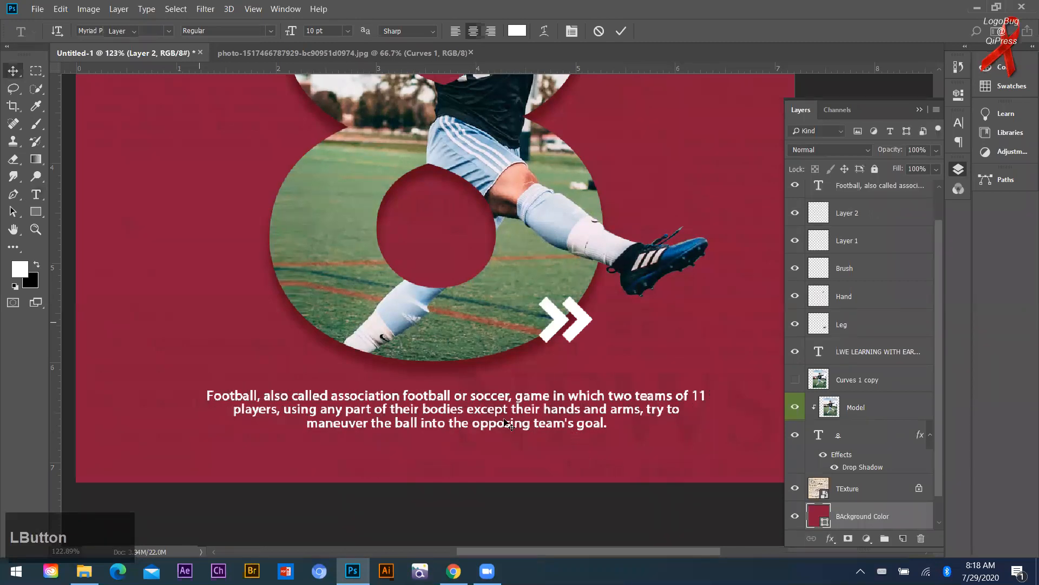
scroll(508, 447, down, 2)
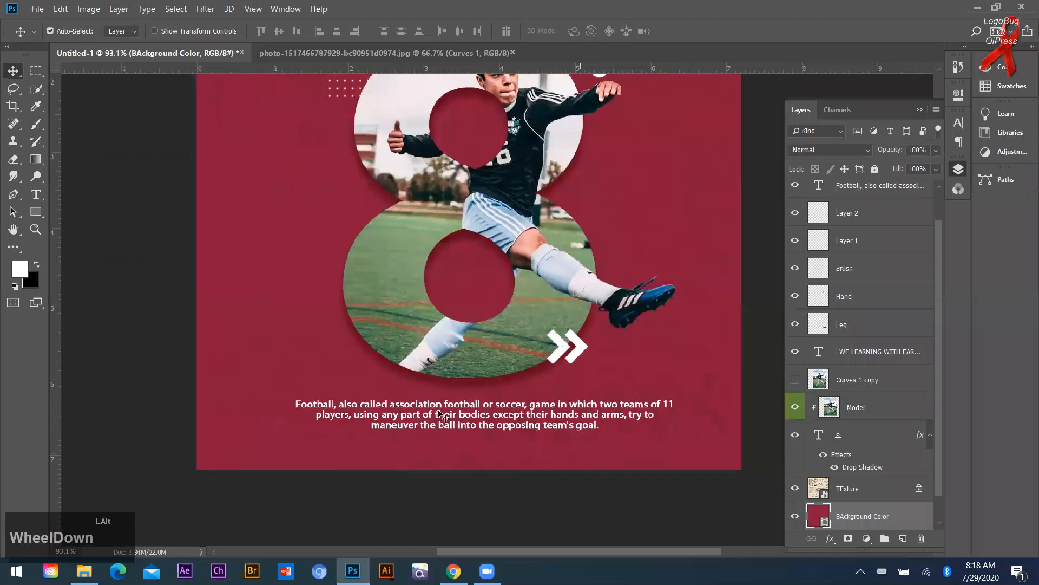
drag(444, 431, 444, 449)
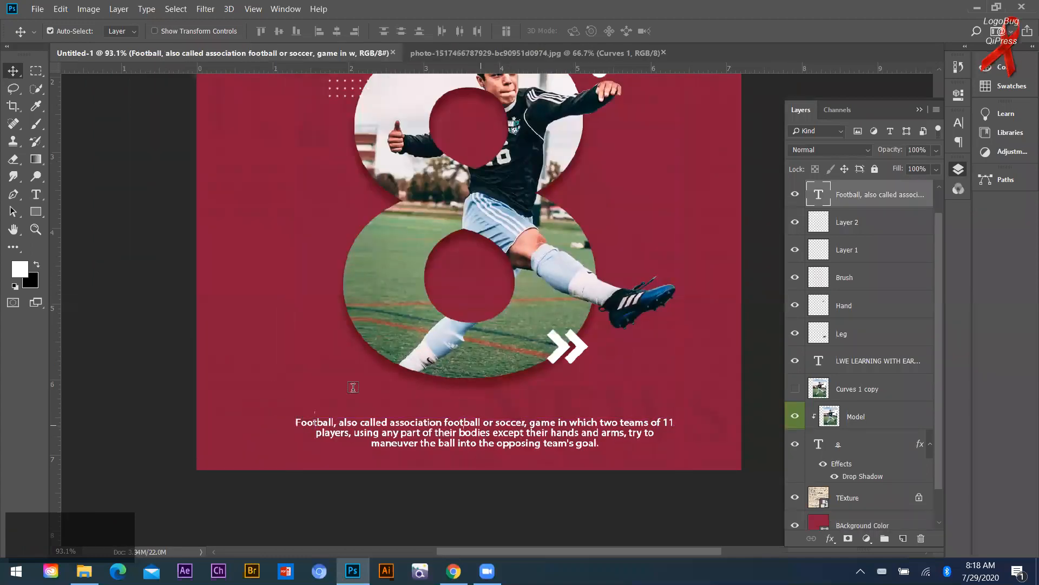
Duplicate the LWE LEARNING WITH EARNING title and place the copy directly above the football paragraph.
scroll(533, 137, up, 1)
key(t)
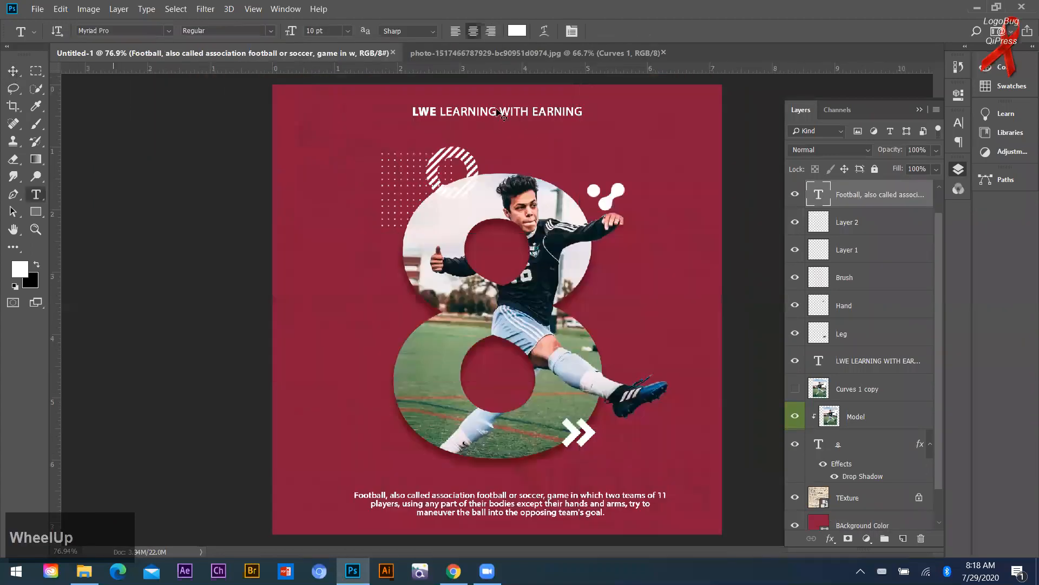
key(v)
click(425, 114)
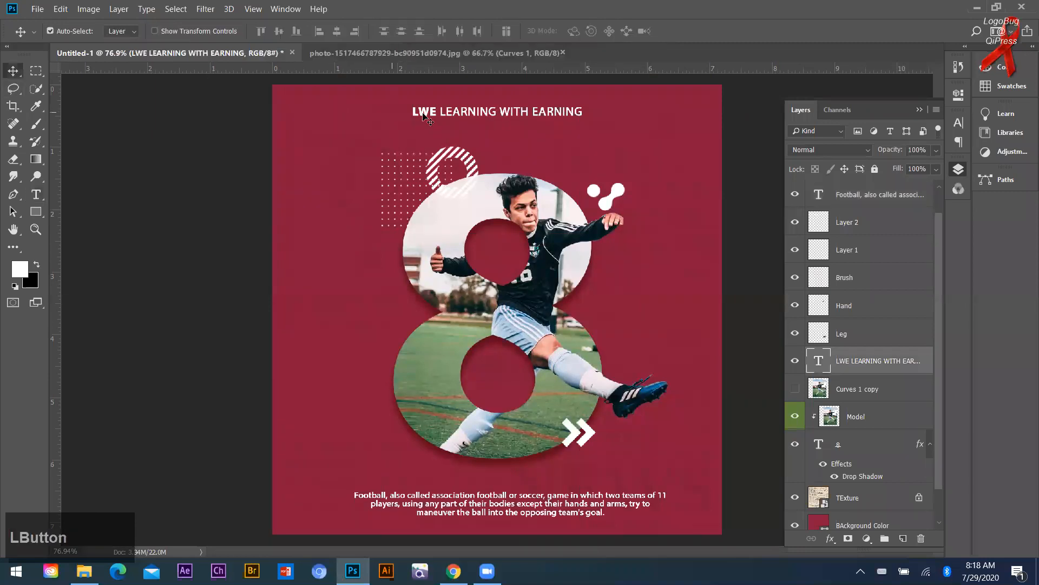
drag(425, 114, 461, 480)
scroll(478, 471, up, 1)
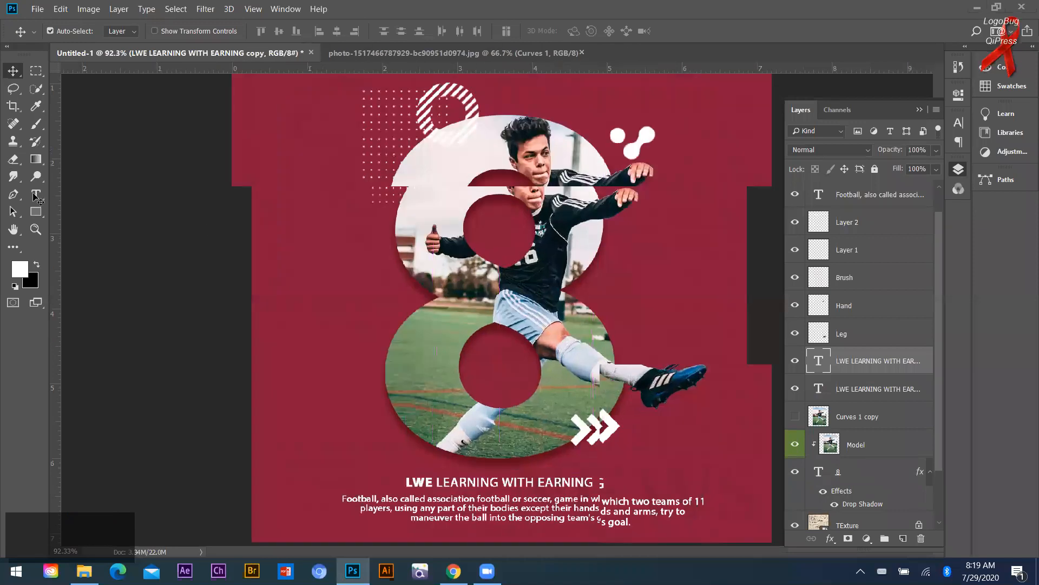
scroll(38, 197, down, 1)
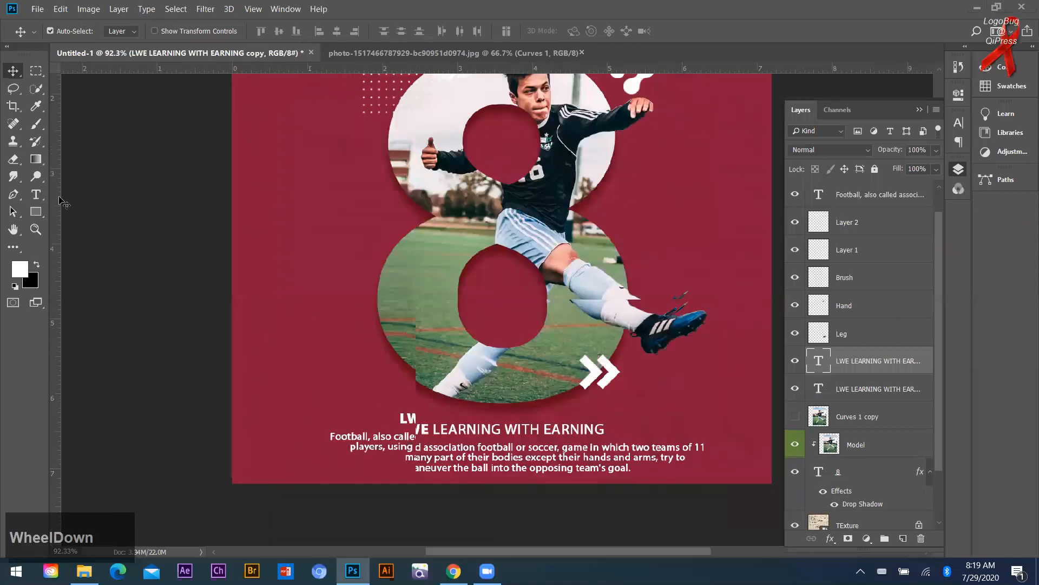
Replace the text of the duplicated title above the paragraph with "About FOOTBALL".
click(579, 376)
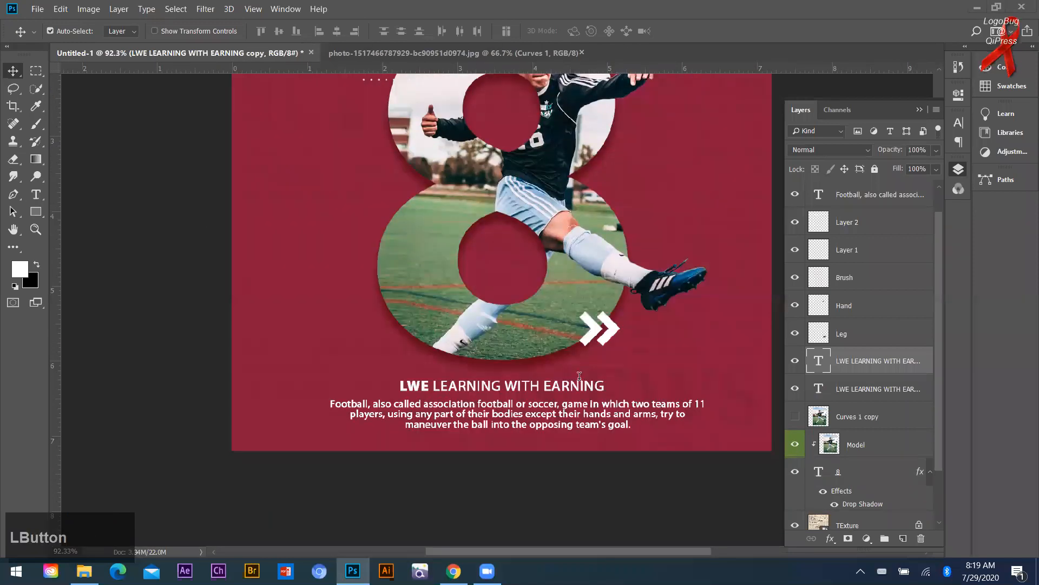
double_click(605, 395)
text(Abo)
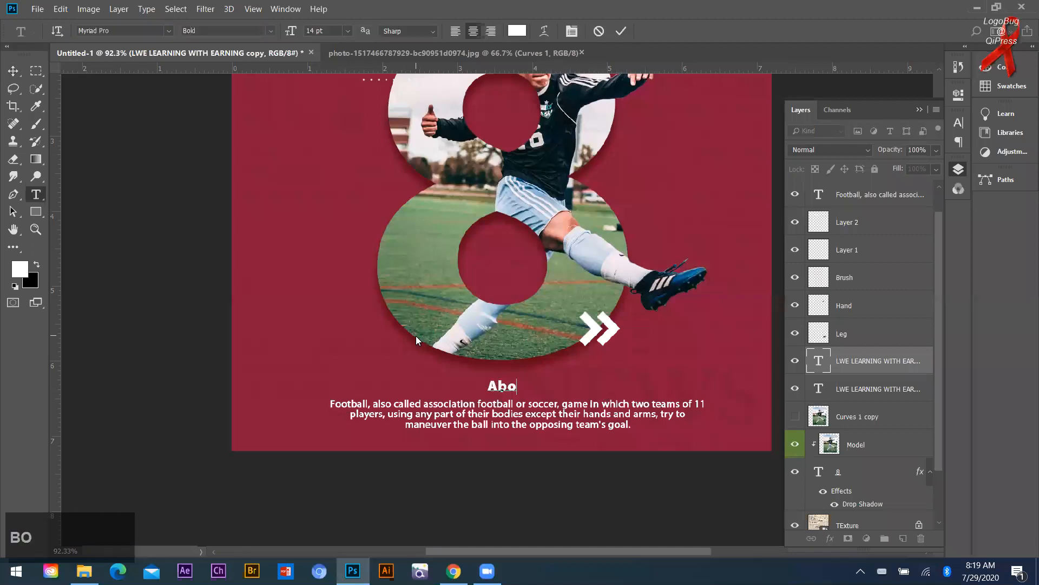
text(ut )
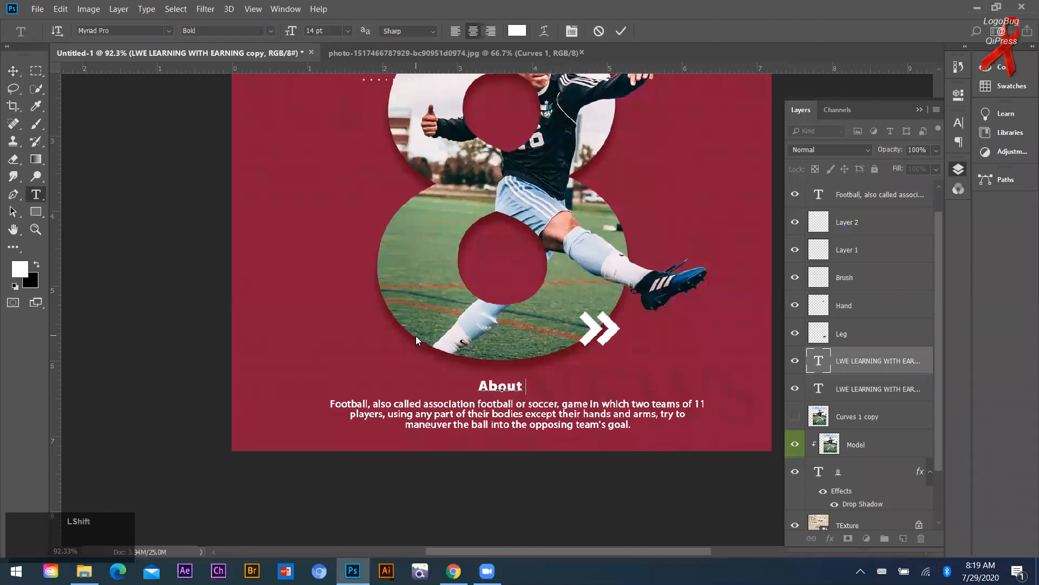
text(FOOTBA)
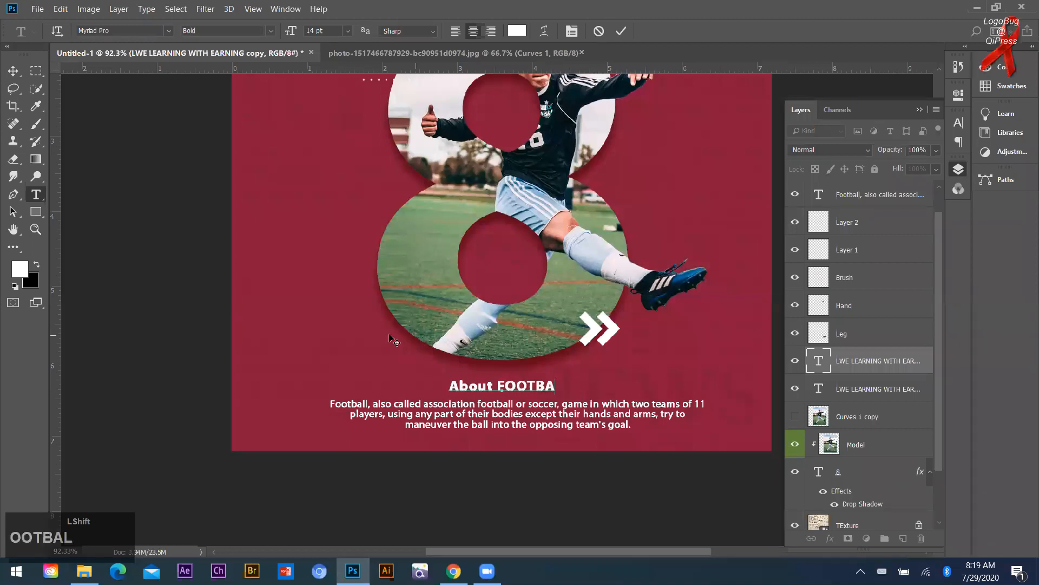
text(LL)
Set the word "About" in the new heading to the Regular font style and commit the text.
drag(393, 388, 486, 387)
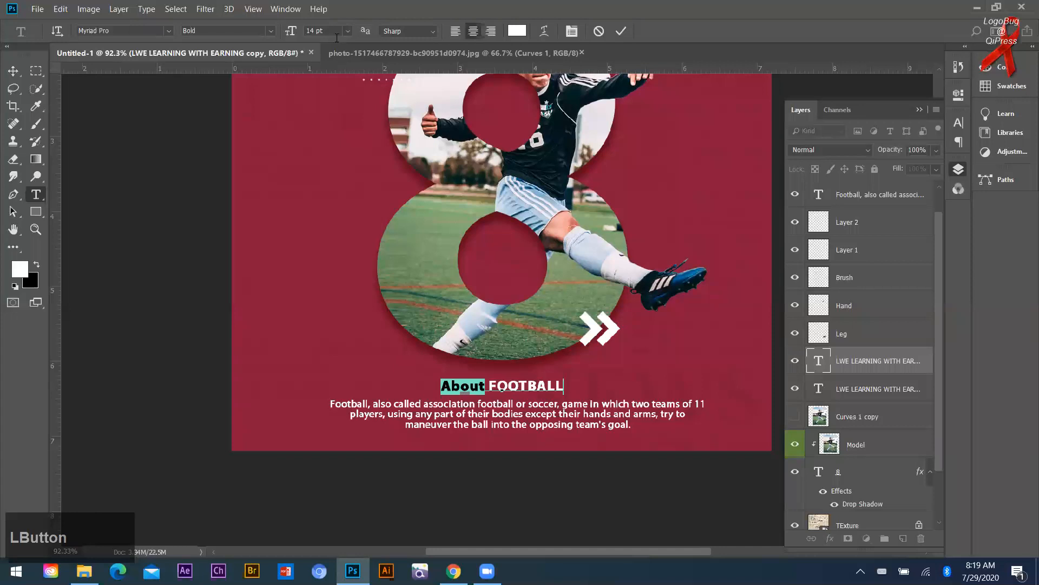
click(271, 31)
click(226, 87)
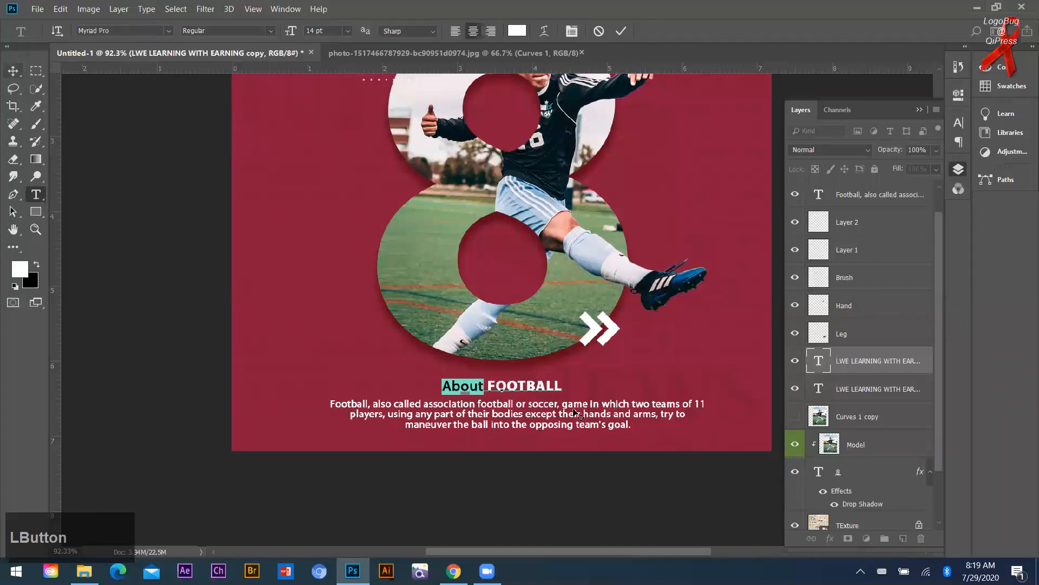
key(ctrl+Return)
key(v)
scroll(521, 490, down, 2)
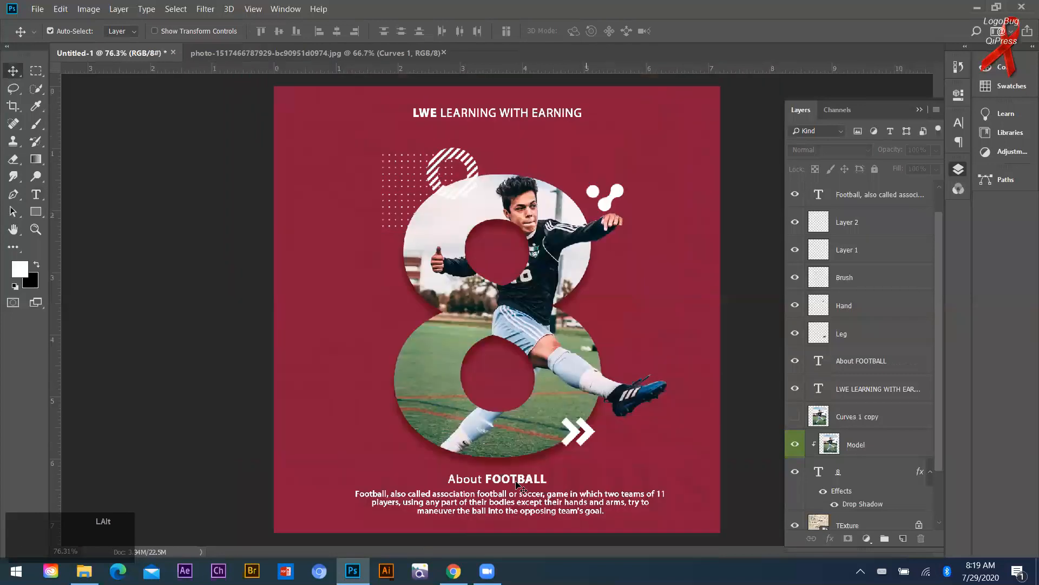
drag(519, 489, 516, 486)
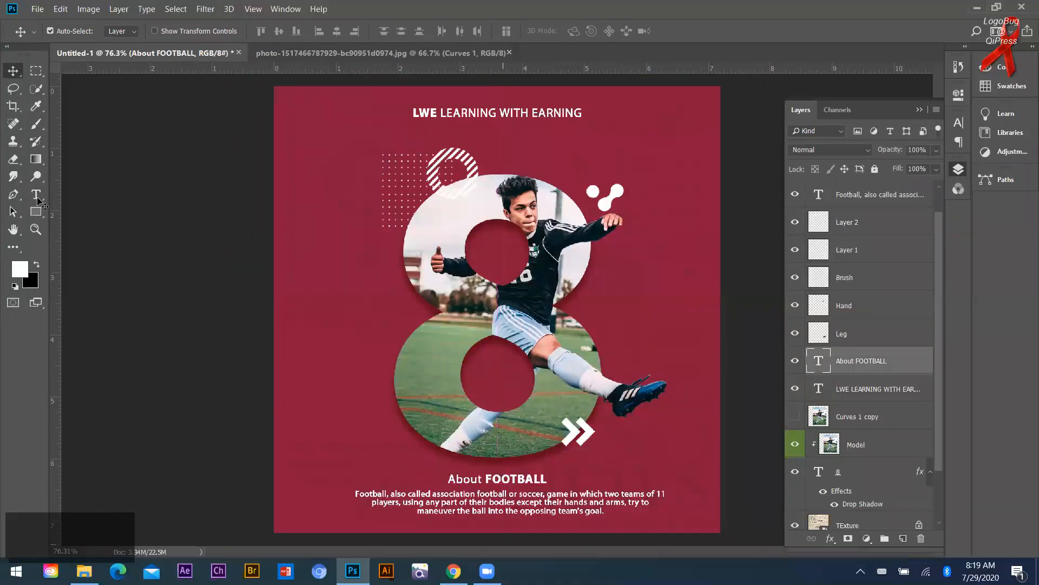
Duplicate the About FOOTBALL heading to the empty area beside the 8's upper loop and delete the word "About" from the copy.
drag(515, 481, 394, 309)
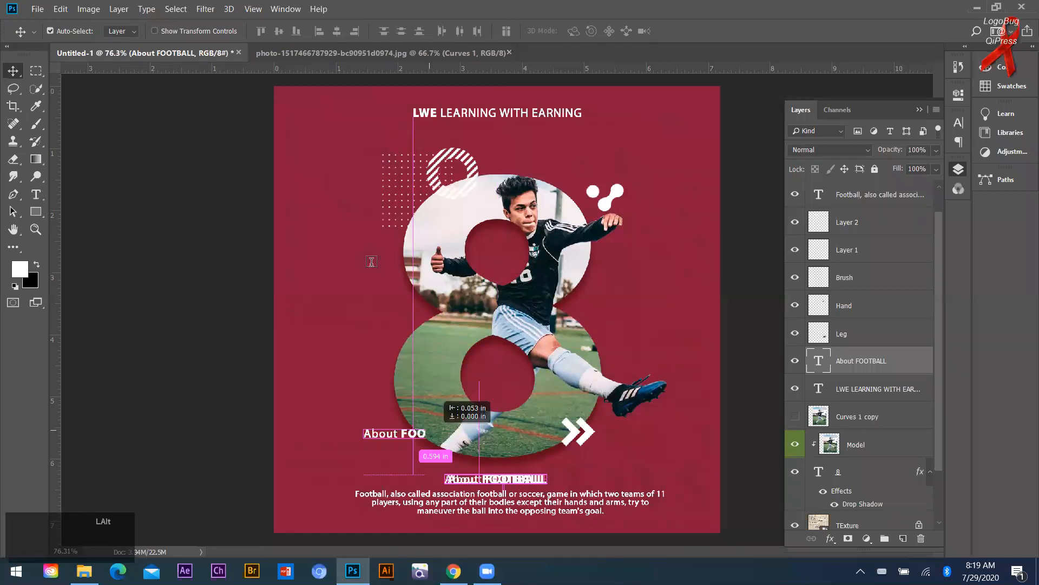
drag(297, 256, 342, 256)
key(Delete)
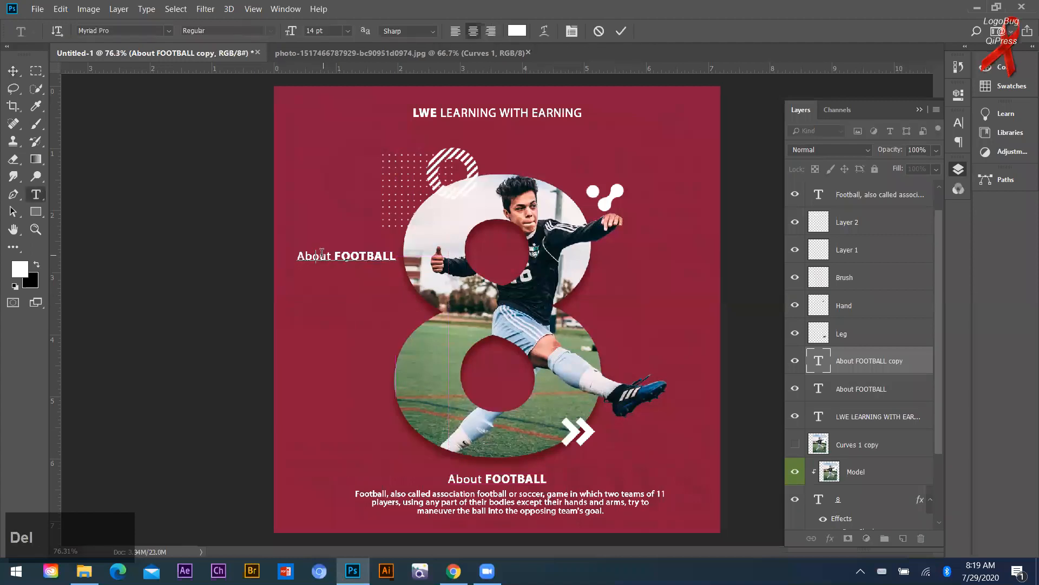
Widen the letter spacing of the whole word FOOTBALL beside the 8 and commit the text.
click(316, 255)
key(ctrl+a)
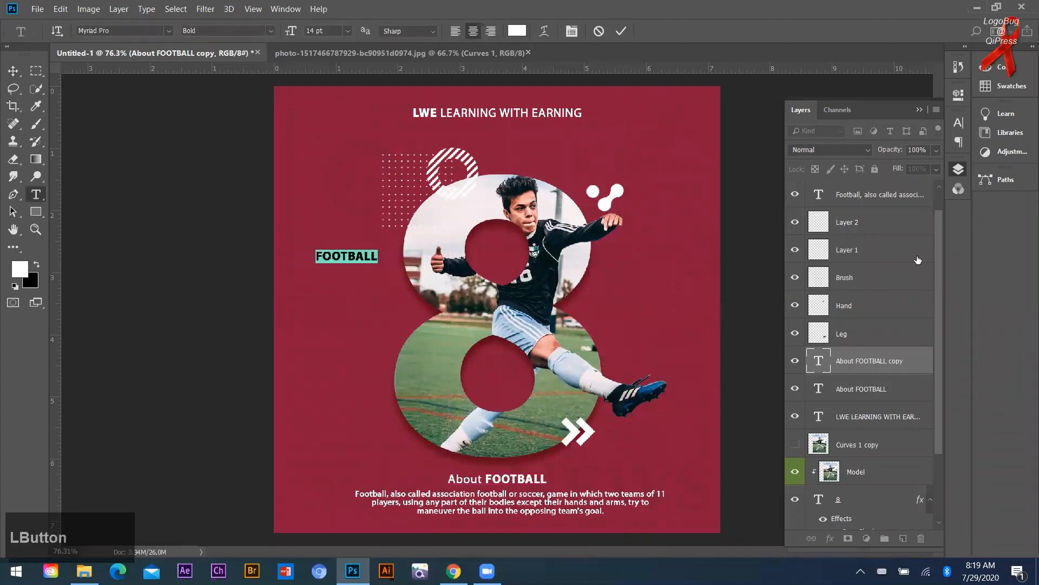
key(alt+Right)
key(alt+Right)
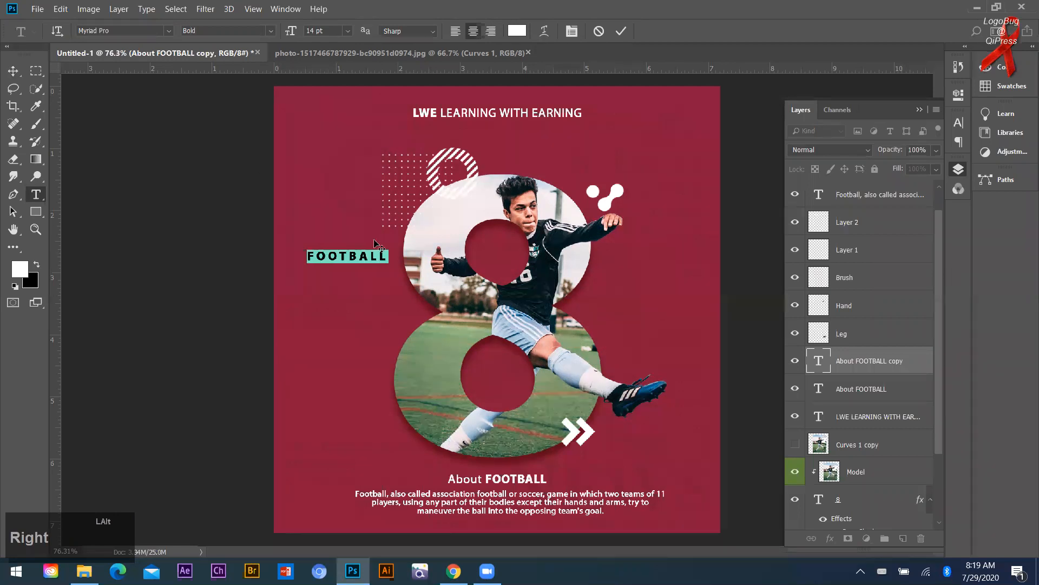
key(ctrl+Return)
Rotate the word FOOTBALL 90° counterclockwise so it reads upward and place it along the left edge of the dot pattern.
key(ctrl+t)
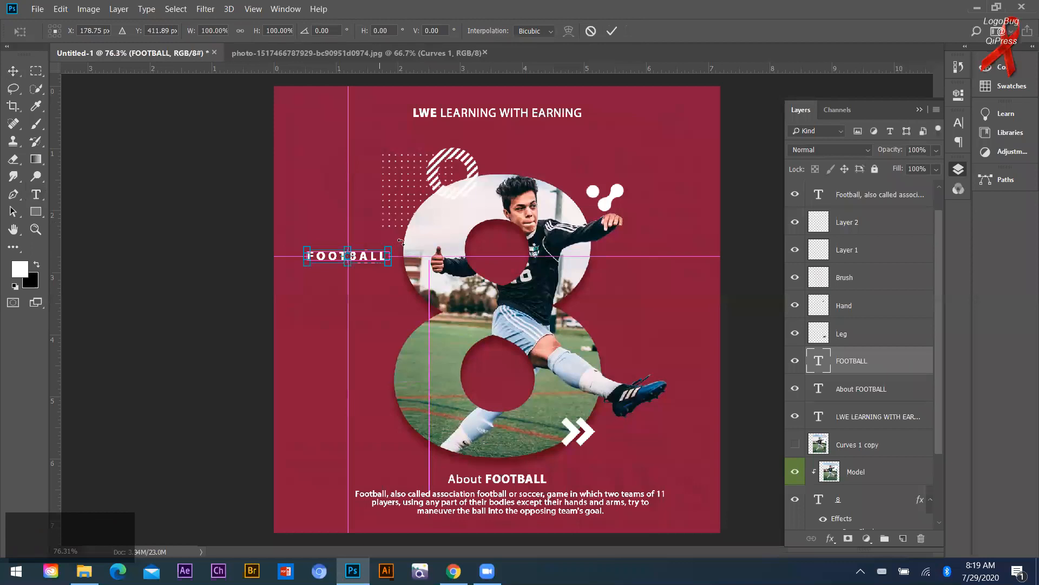
drag(395, 240, 375, 191)
key(Return)
click(328, 270)
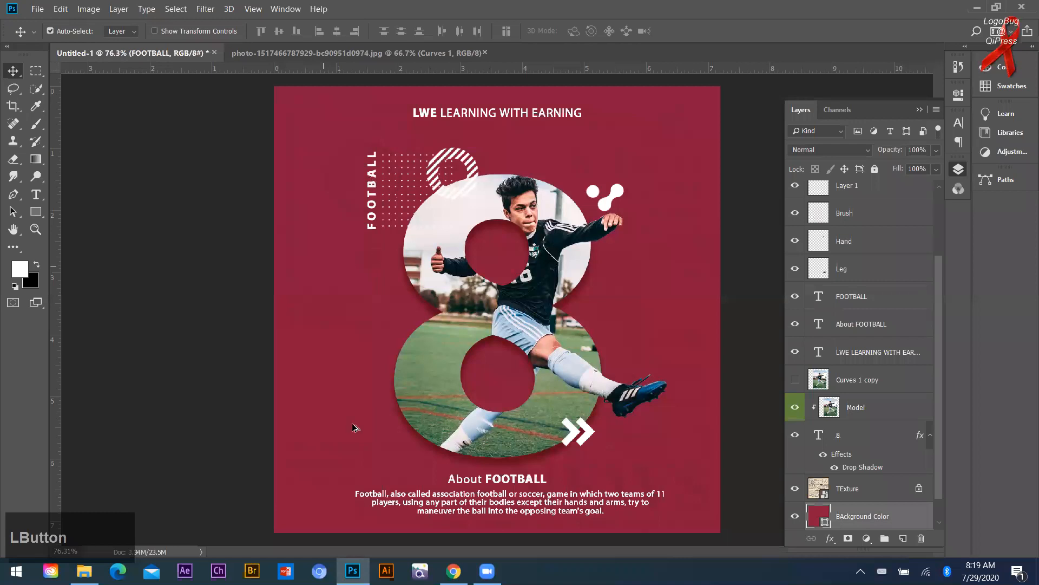
scroll(450, 290, down, 2)
scroll(412, 258, up, 2)
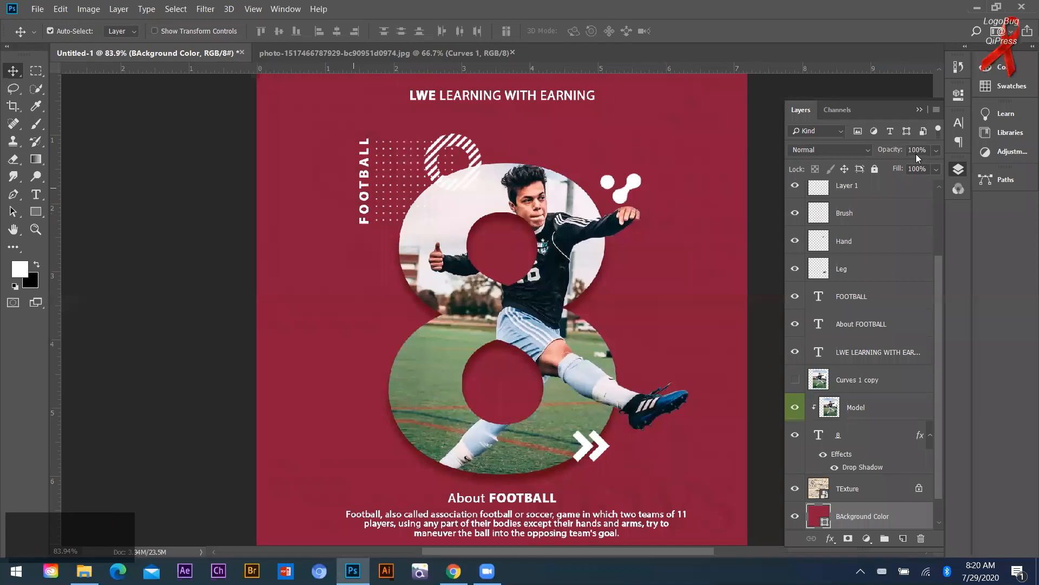
click(866, 296)
drag(936, 150, 957, 168)
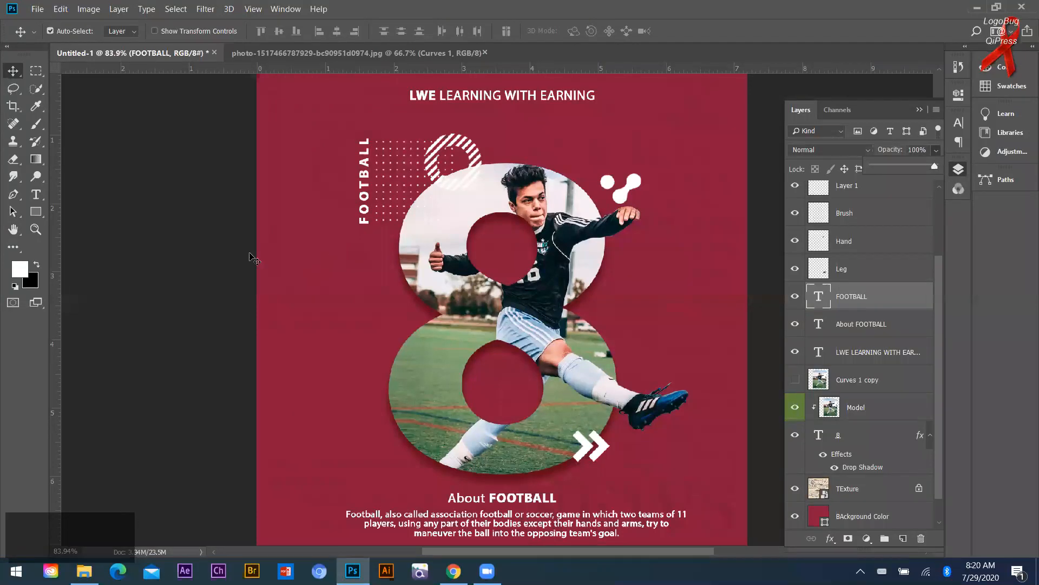
scroll(334, 301, down, 1)
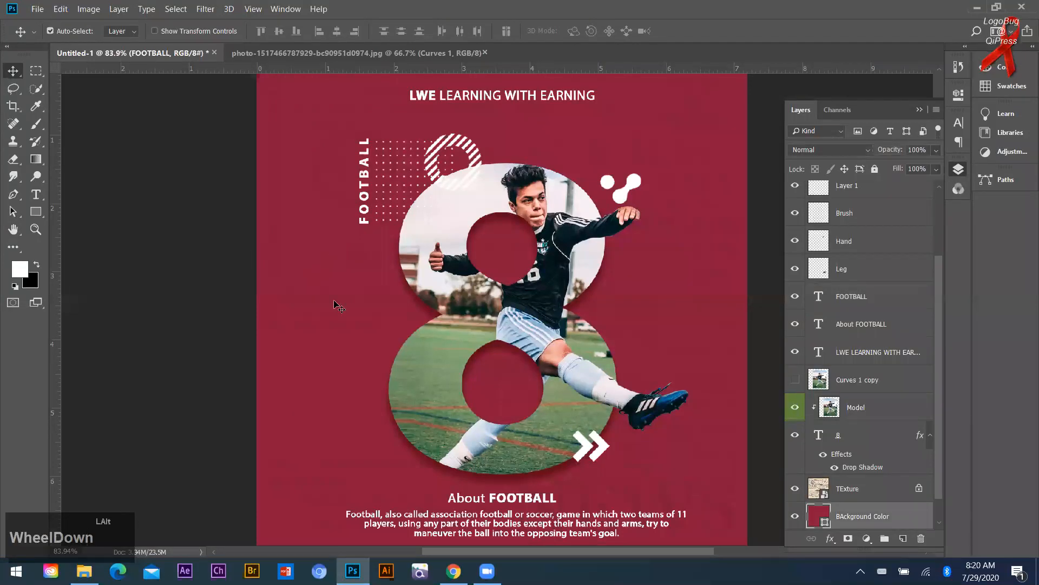
scroll(360, 166, down, 1)
Pick the dark maroon #631333 as foreground colour and fill the vertical FOOTBALL text with it.
click(359, 169)
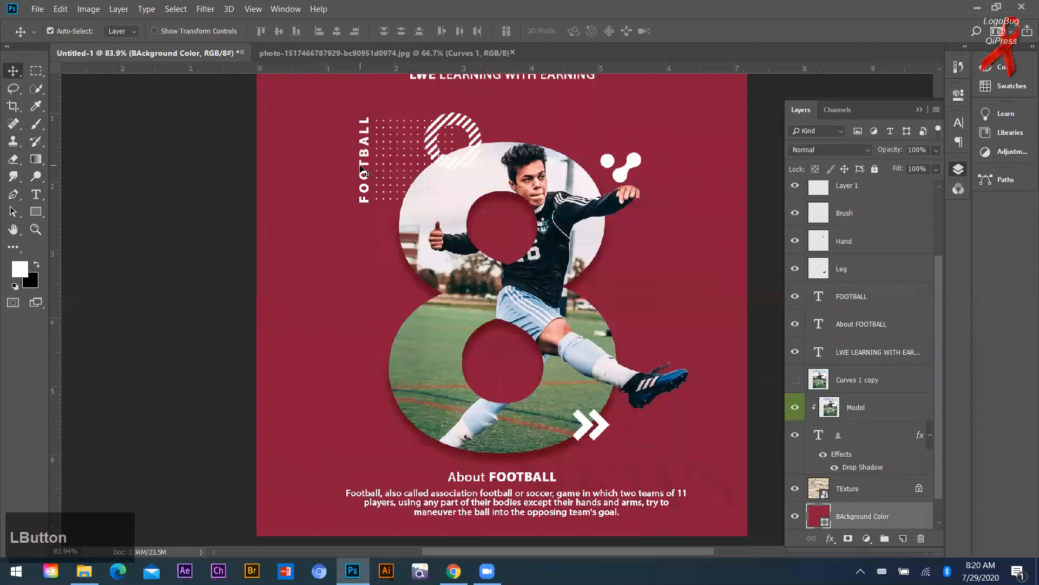
key(z)
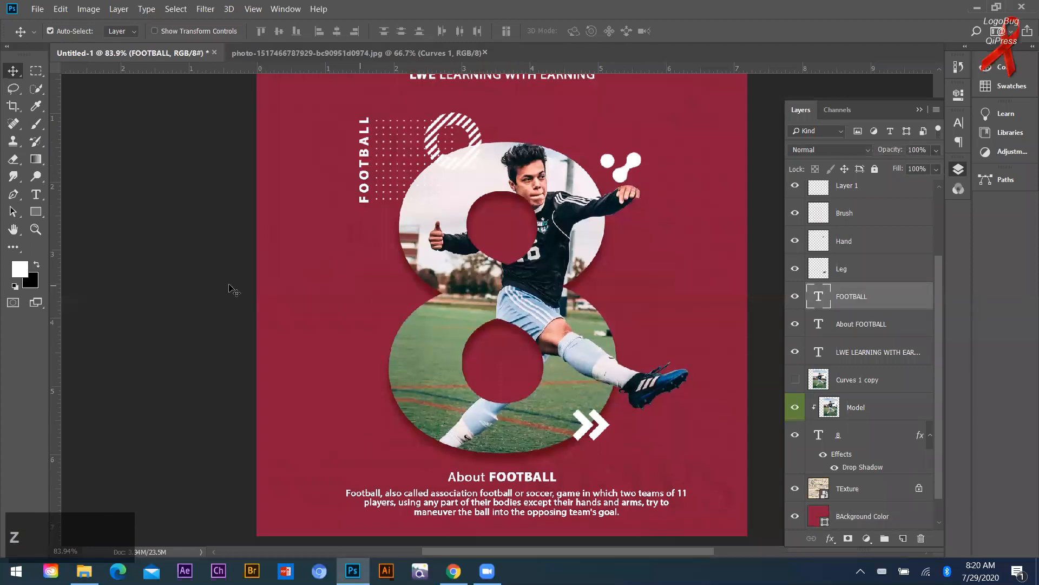
click(23, 271)
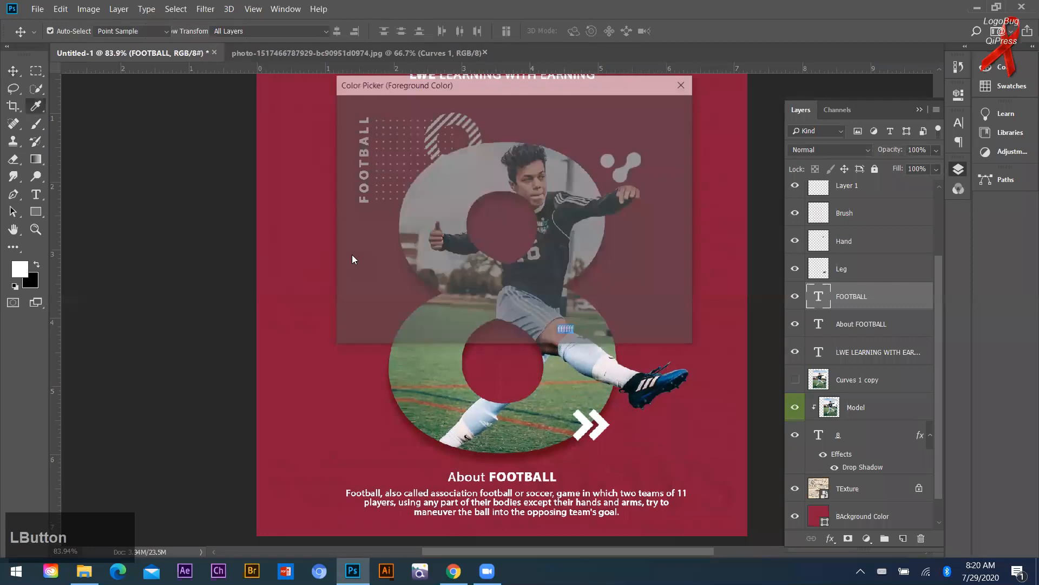
click(503, 201)
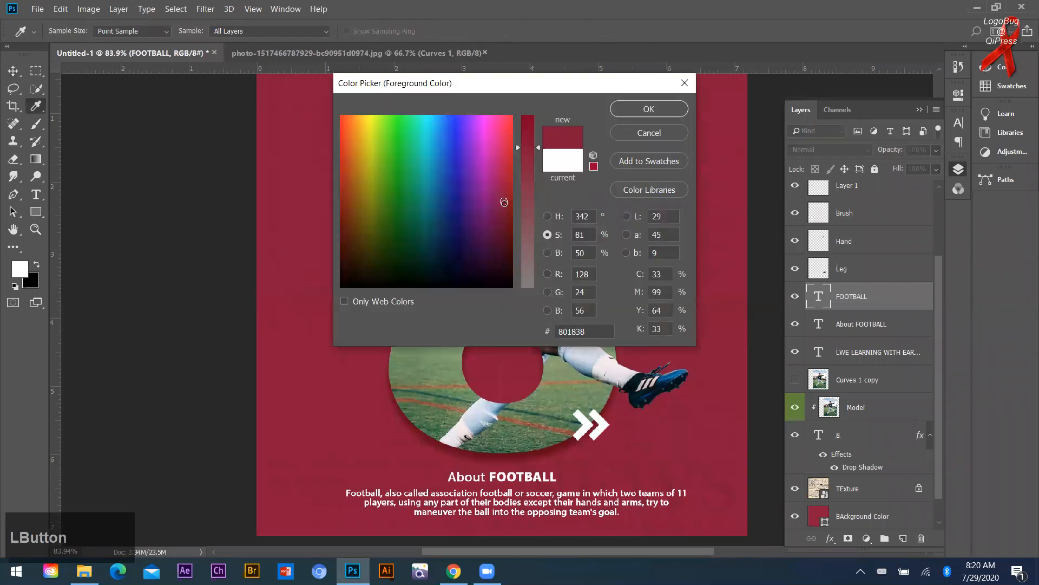
click(501, 219)
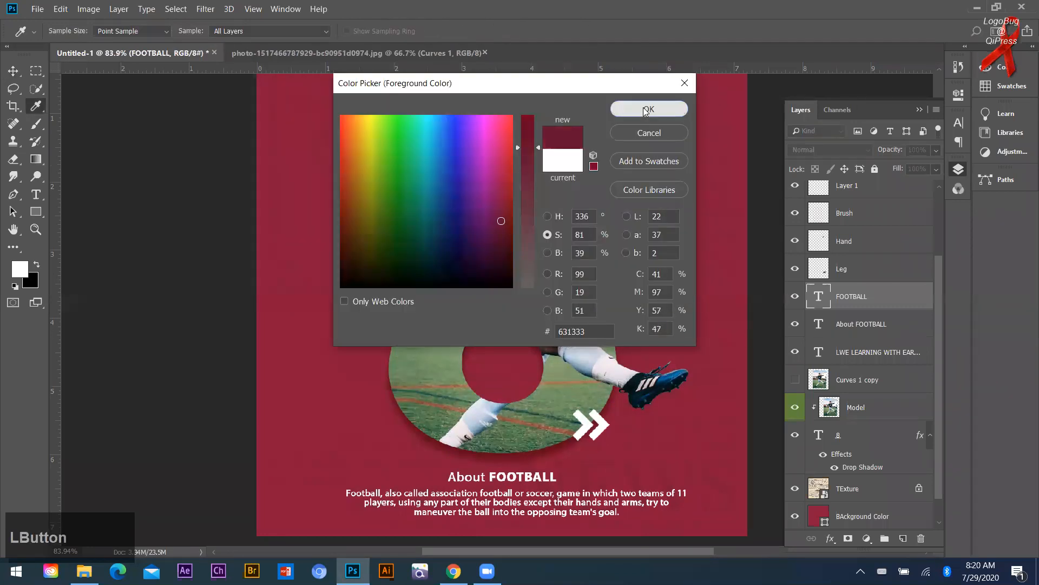
click(647, 109)
key(v)
key(alt+BackSpace)
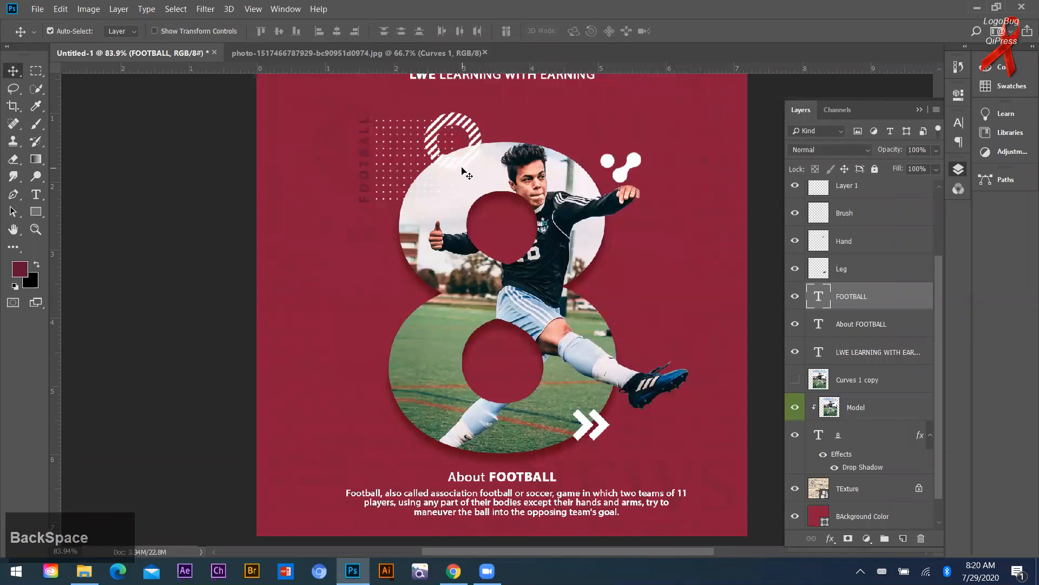
Switch the colour picker to hue mode and change the foreground colour to a saturated dark red.
click(20, 269)
drag(494, 212, 509, 180)
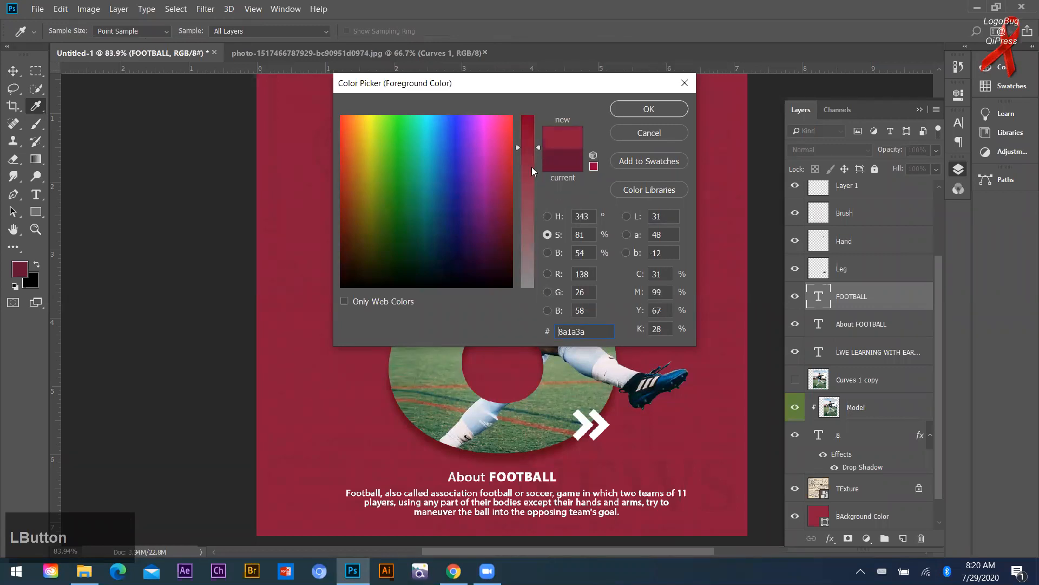
click(548, 219)
drag(483, 198, 503, 194)
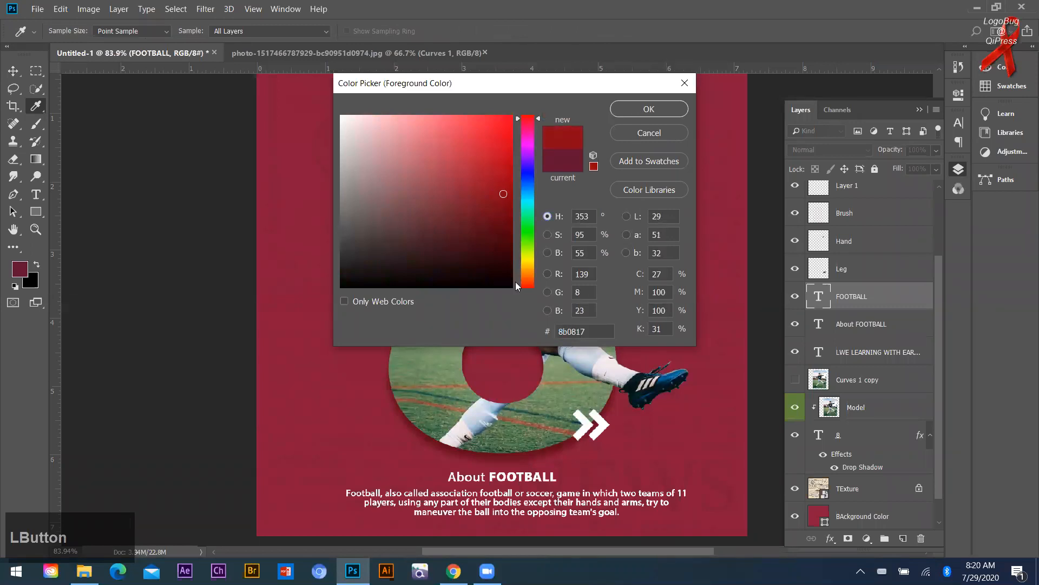
key(Return)
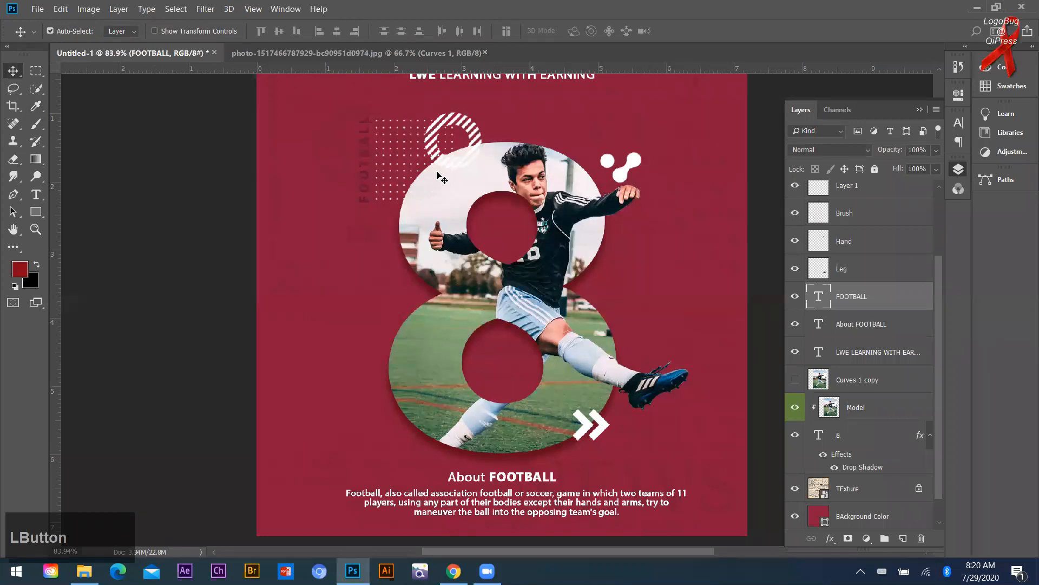
Undo the last change to the vertical FOOTBALL text and select the background colour layer.
key(ctrl)
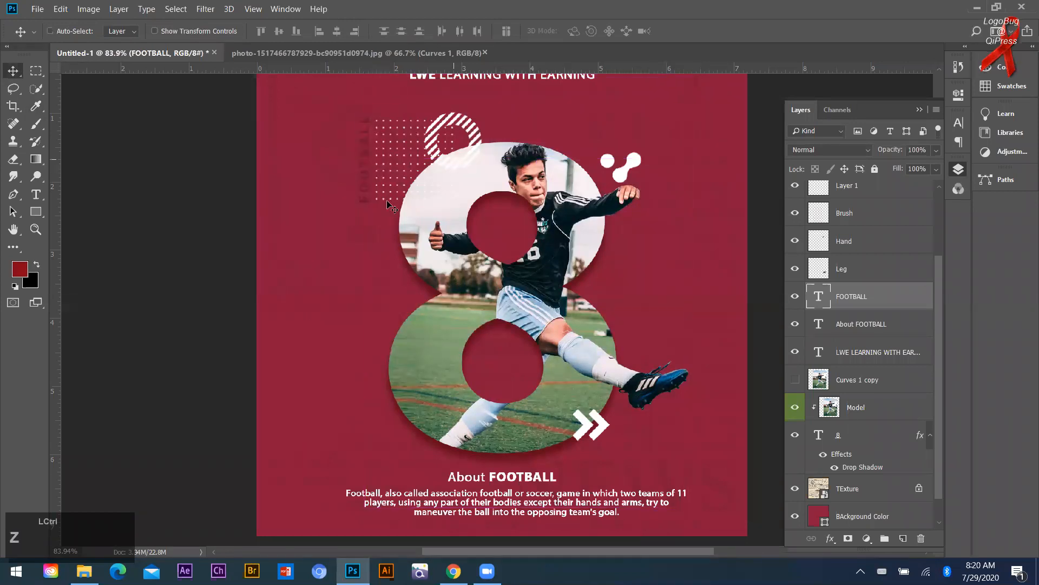
click(68, 212)
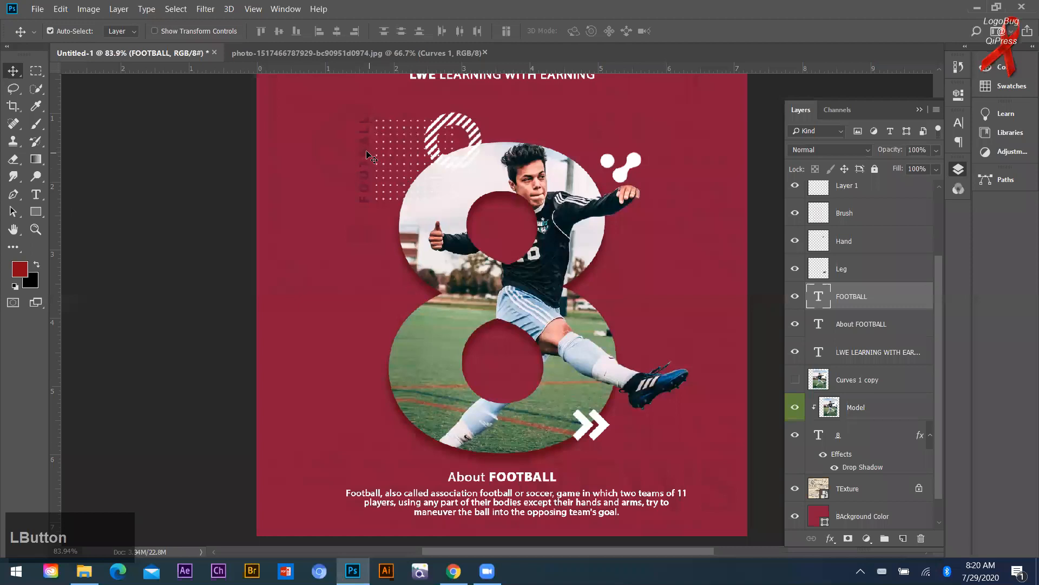
click(328, 256)
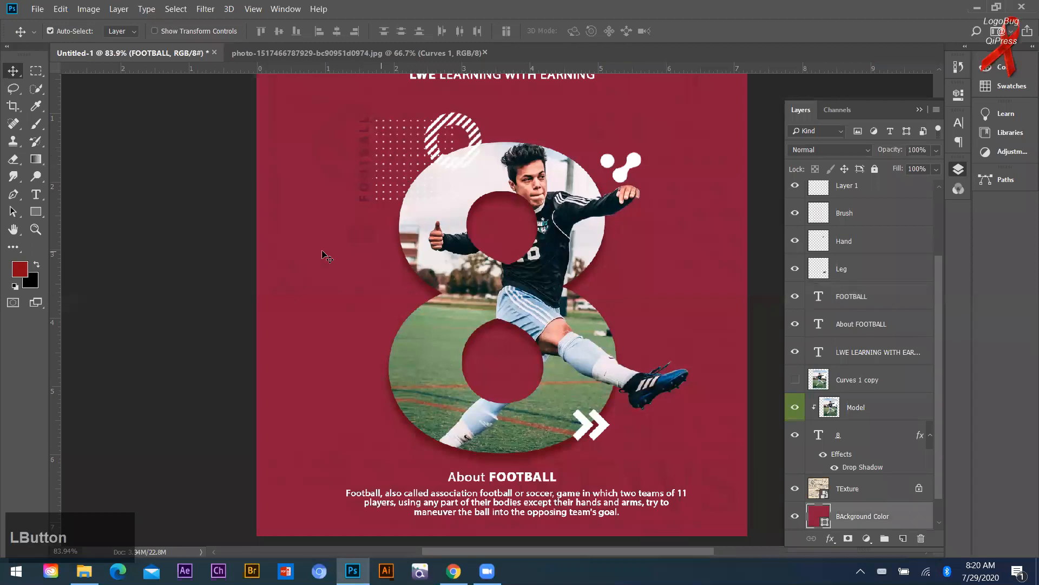
scroll(352, 425, down, 2)
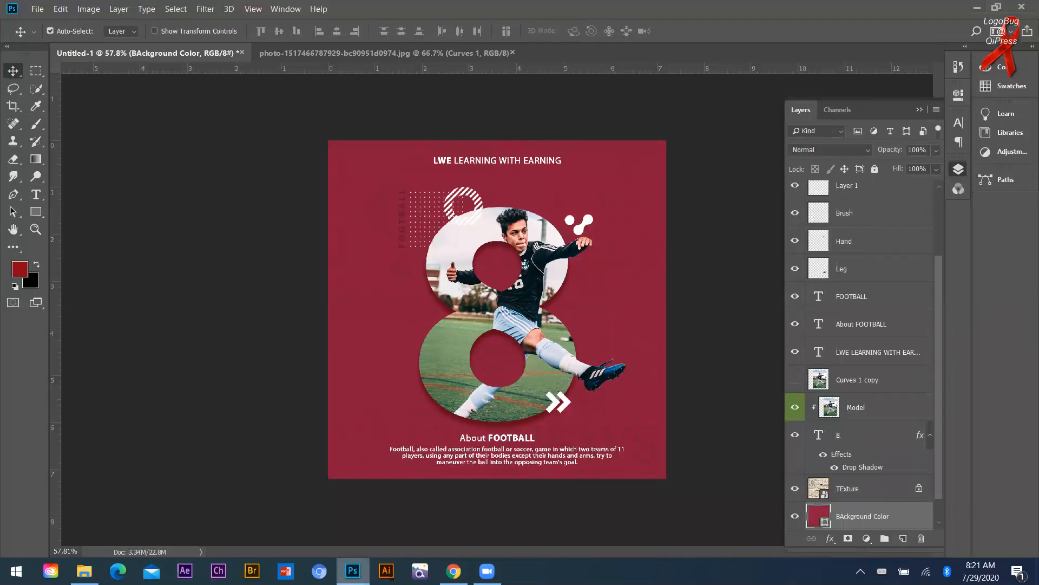
Switch to Illustrator and create a new document from the recent custom 1080 x 1080 px preset.
click(387, 571)
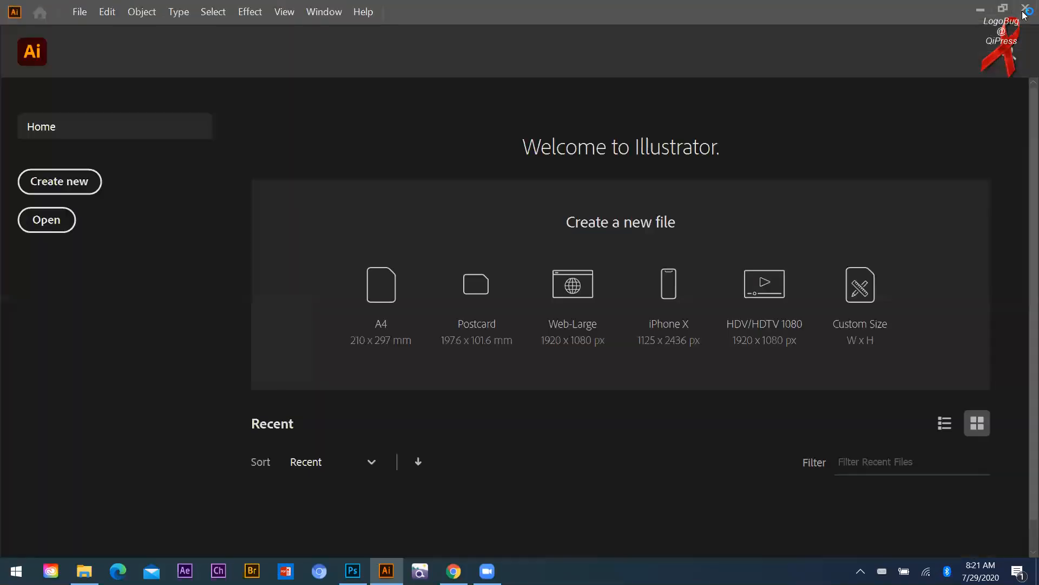
scroll(483, 337, down, 2)
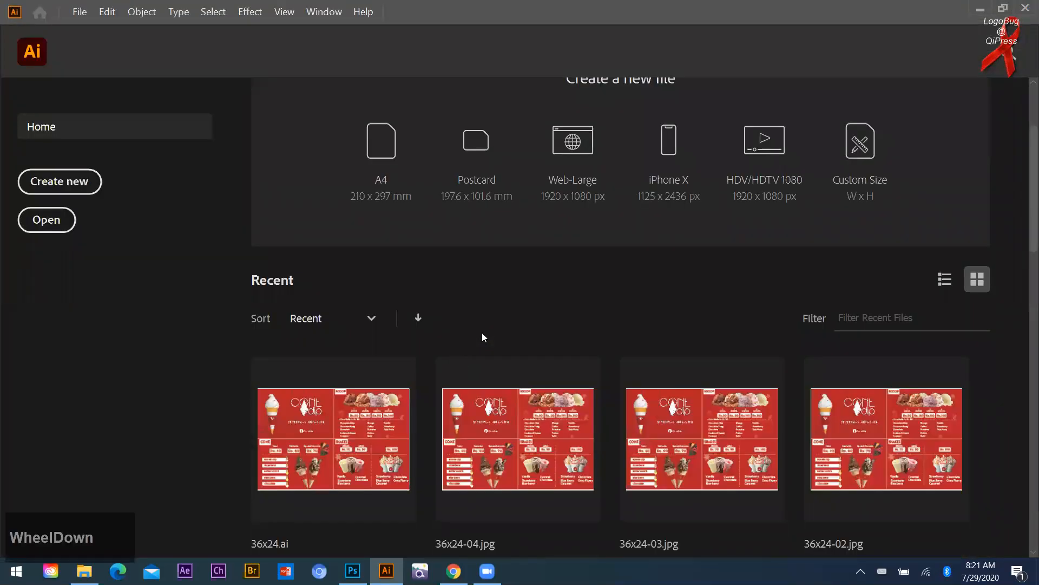
scroll(442, 356, down, 10)
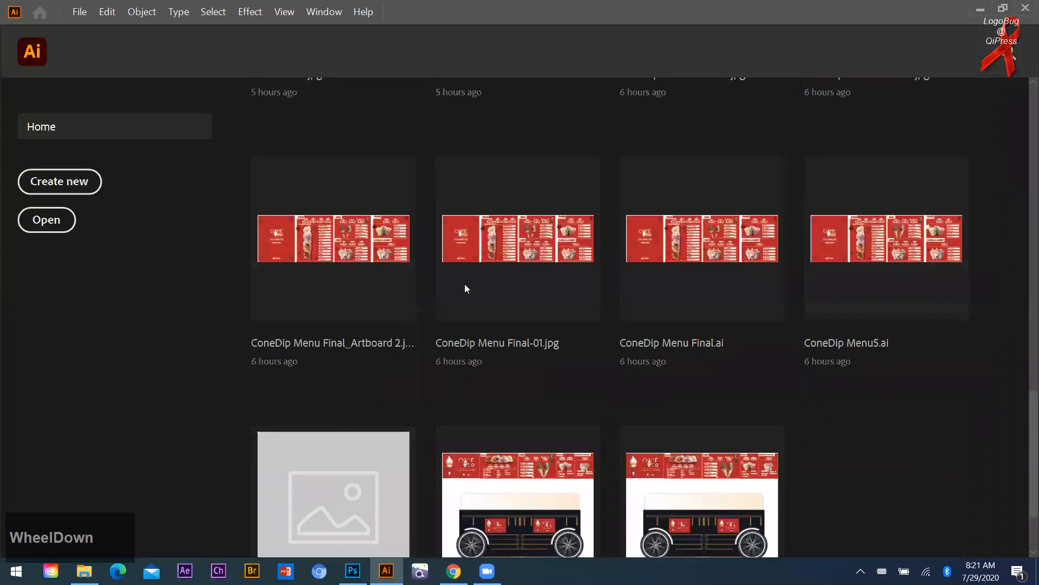
scroll(465, 288, up, 12)
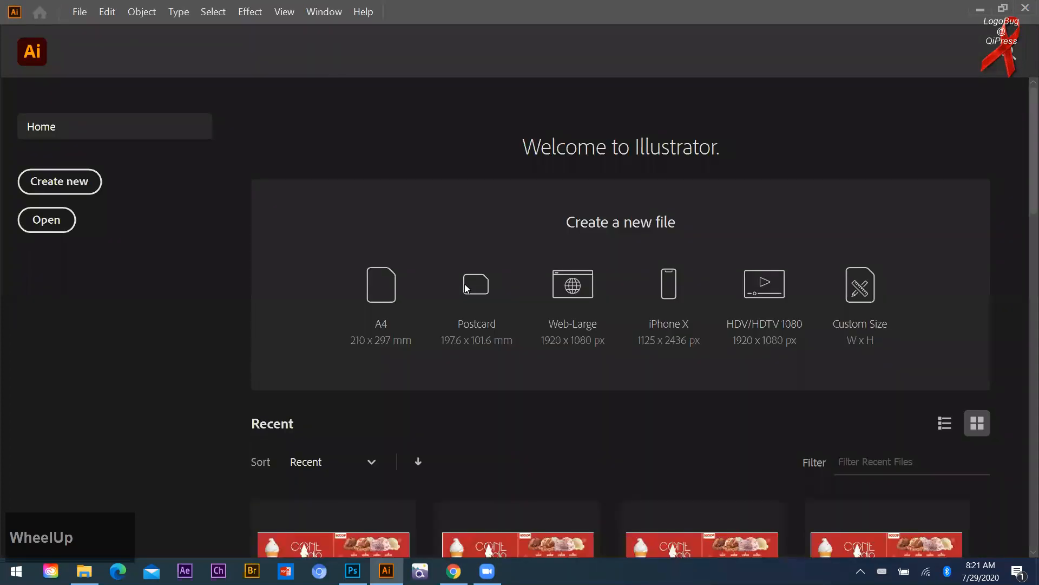
click(49, 187)
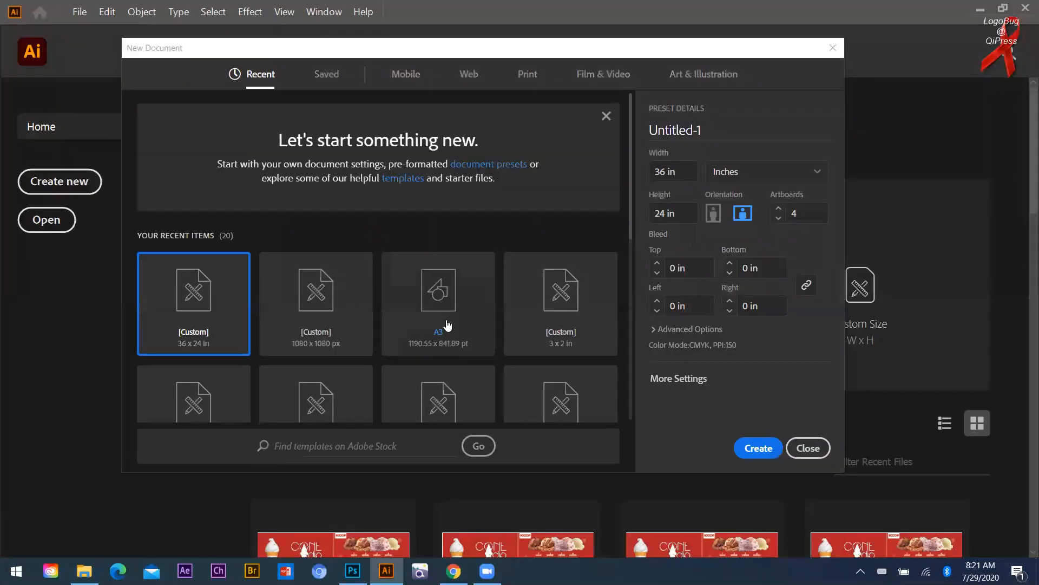
scroll(313, 340, down, 1)
click(316, 235)
click(758, 448)
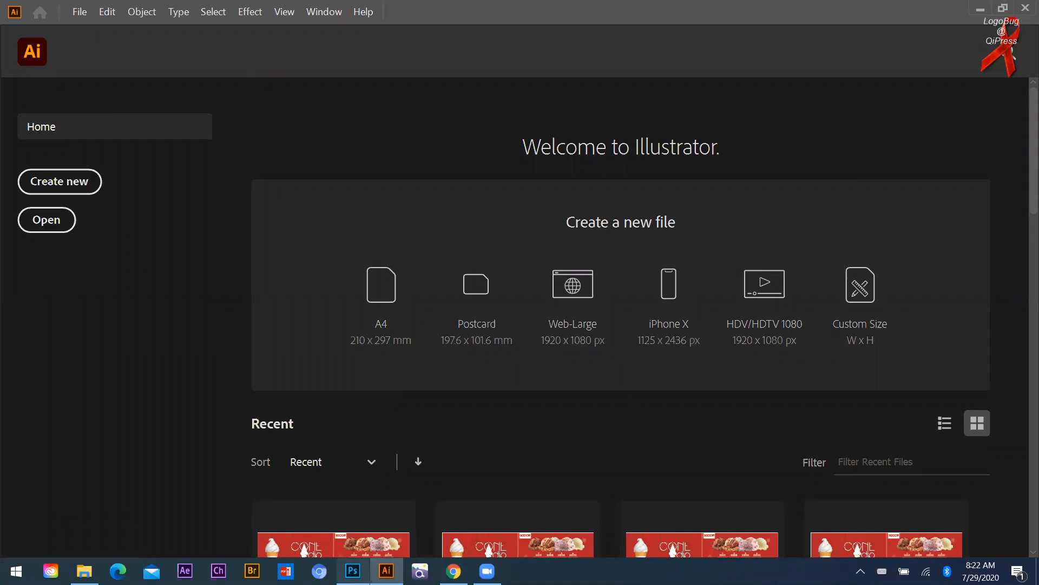
Clear the open application windows to reach the desktop and open File Explorer.
click(972, 15)
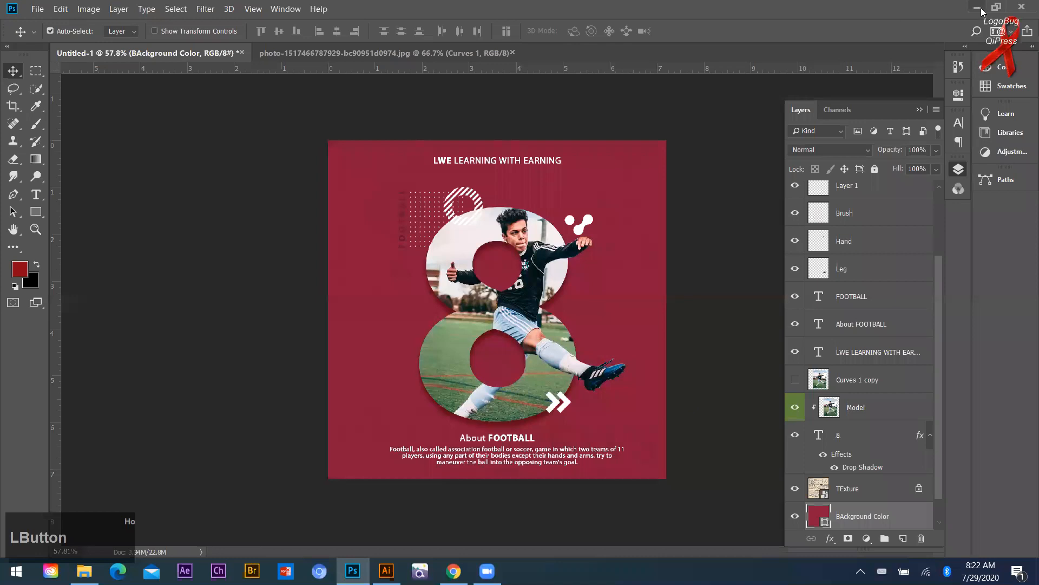
click(981, 10)
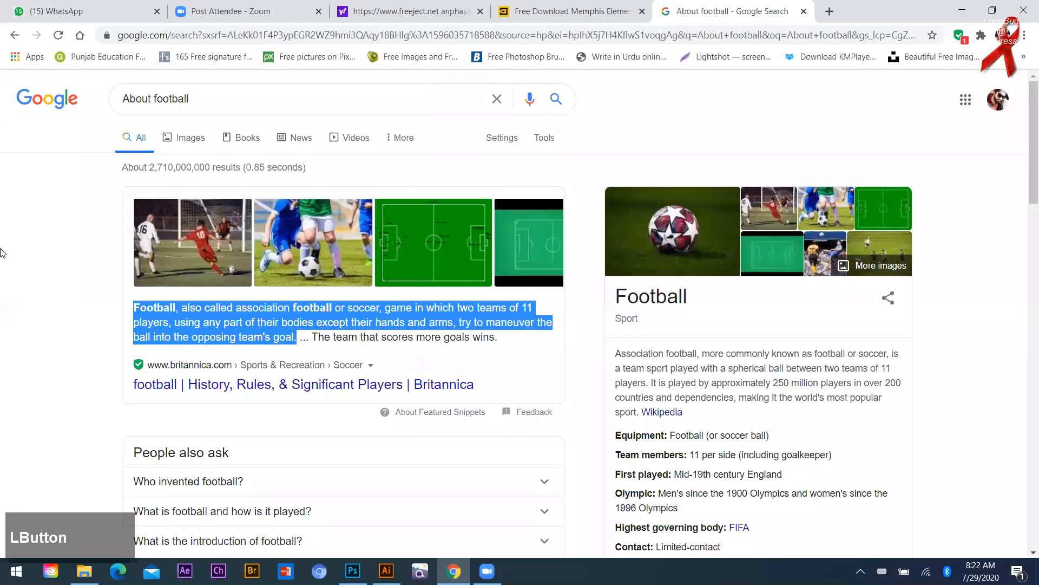
key(super+d)
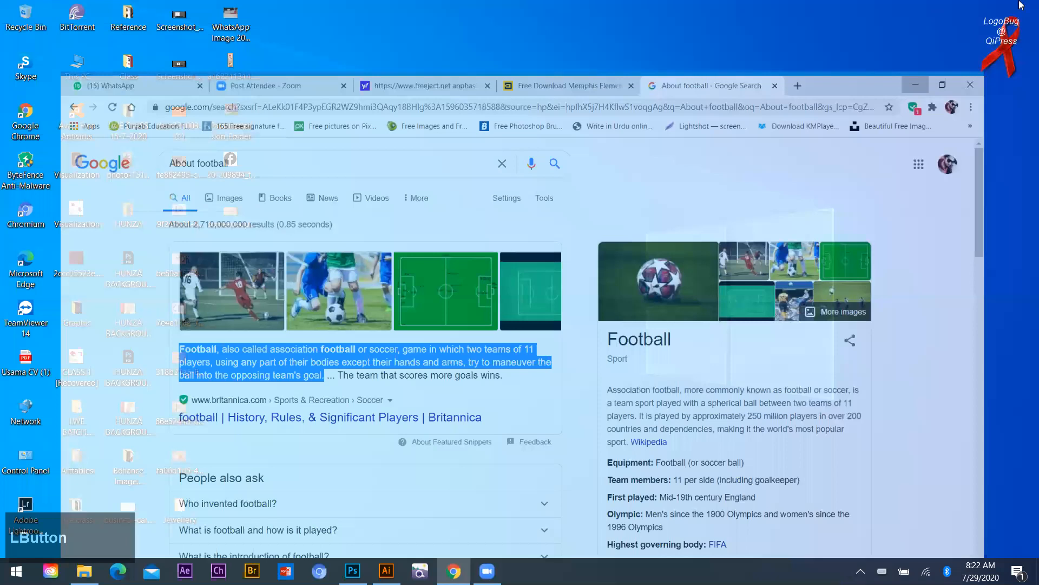
key(super+e)
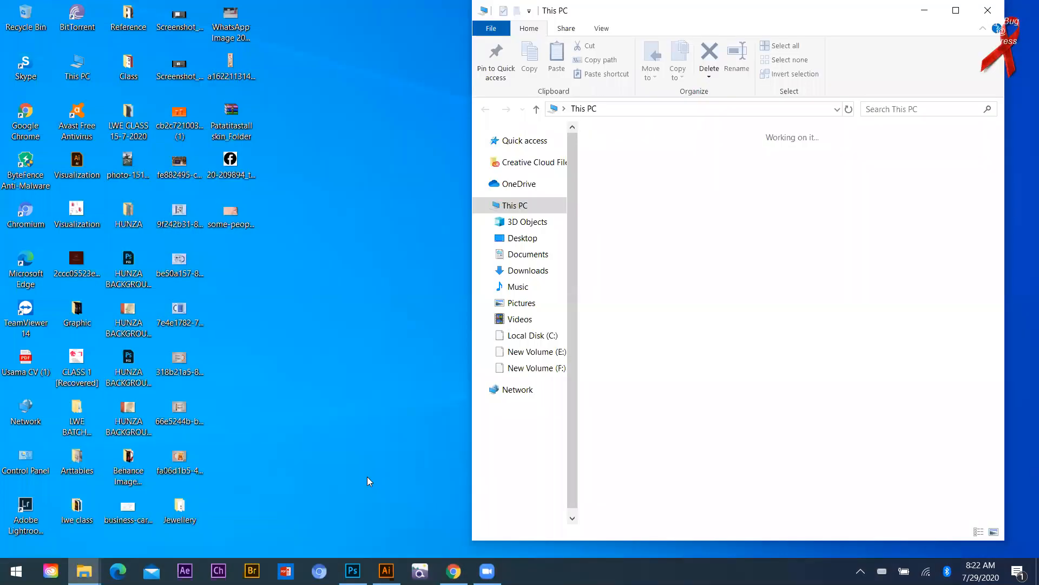
Open the Illustrator file Advance Triangle Shape from the Advance Lactures 1 to 15 BAtch folder on New Volume (E:).
scroll(273, 309, down, 2)
click(343, 476)
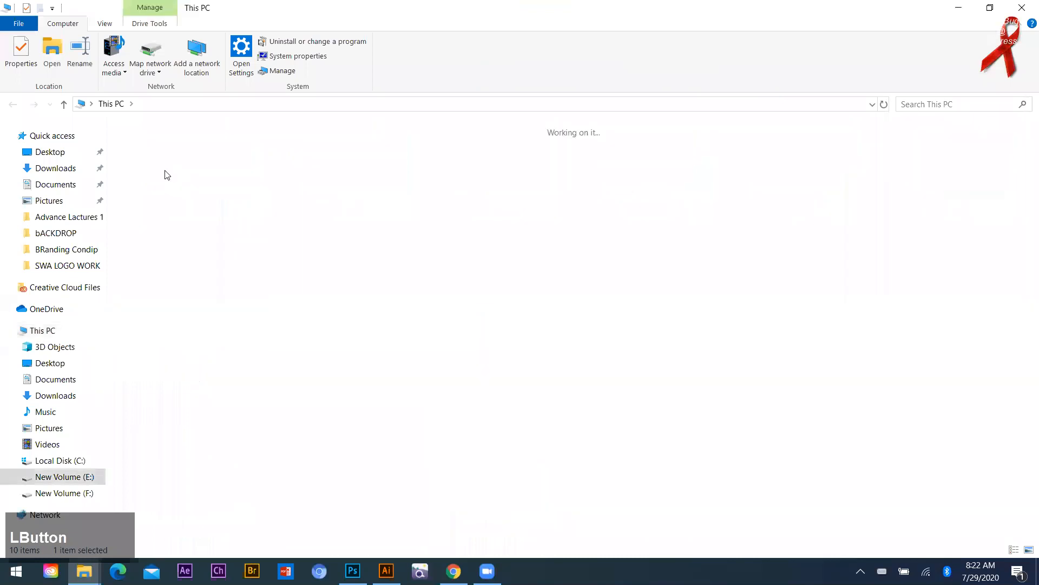
double_click(165, 173)
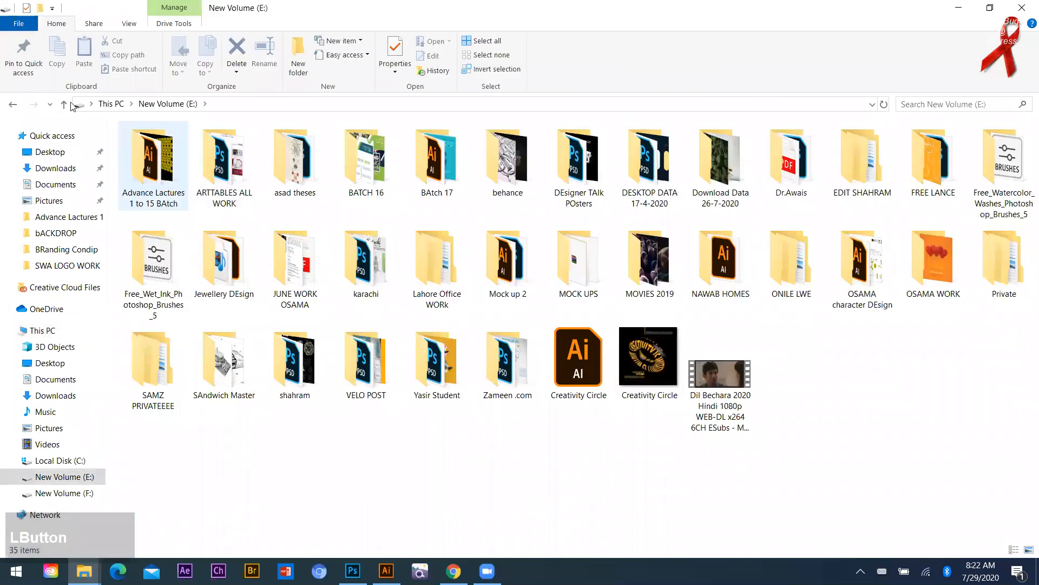
click(248, 234)
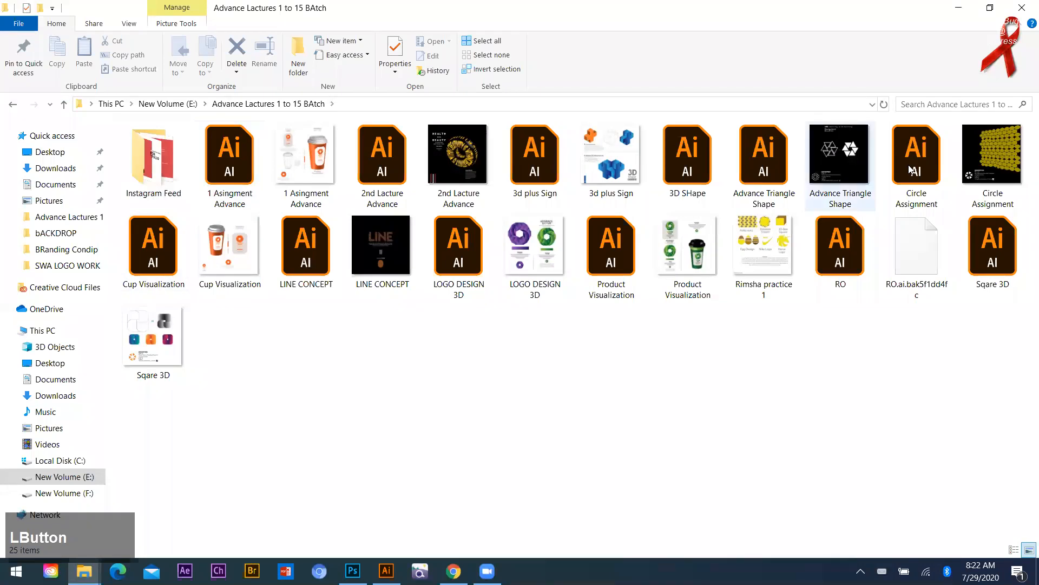
click(774, 166)
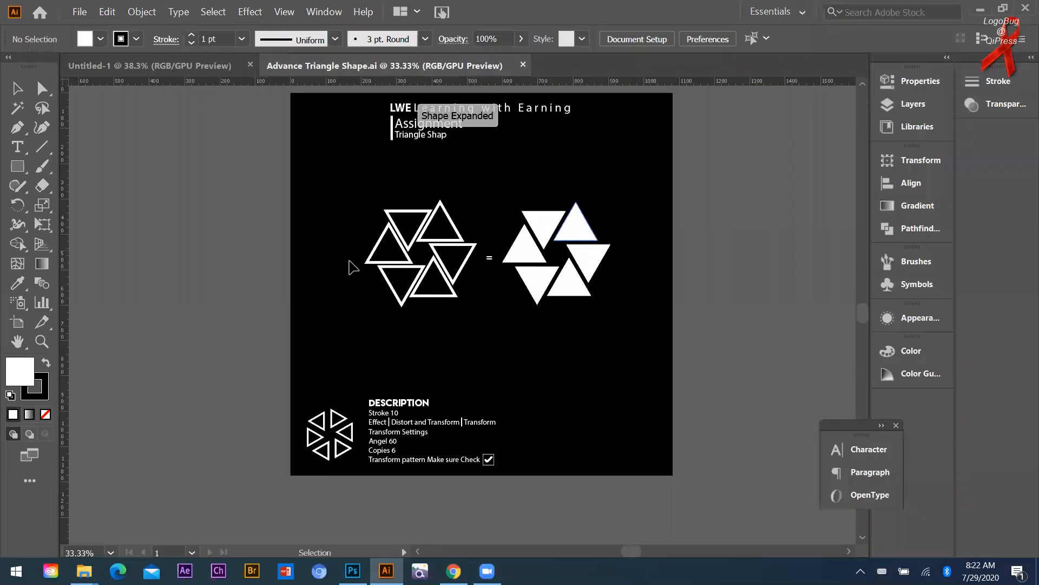
Try moving the upper-right solid white triangle off the artboard and undo the move.
scroll(368, 246, up, 3)
scroll(390, 225, down, 2)
drag(373, 216, 618, 205)
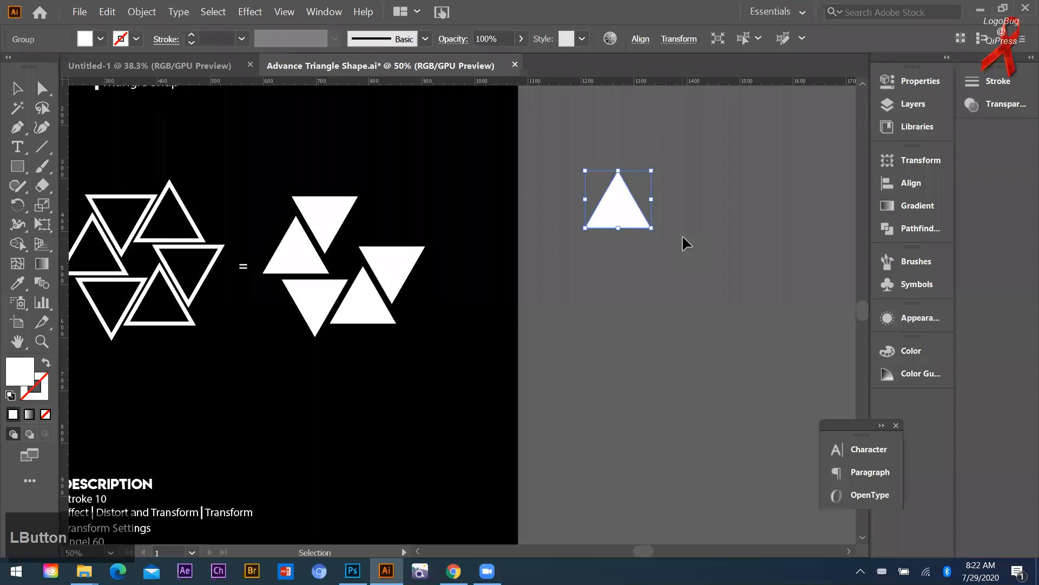
key(ctrl+z)
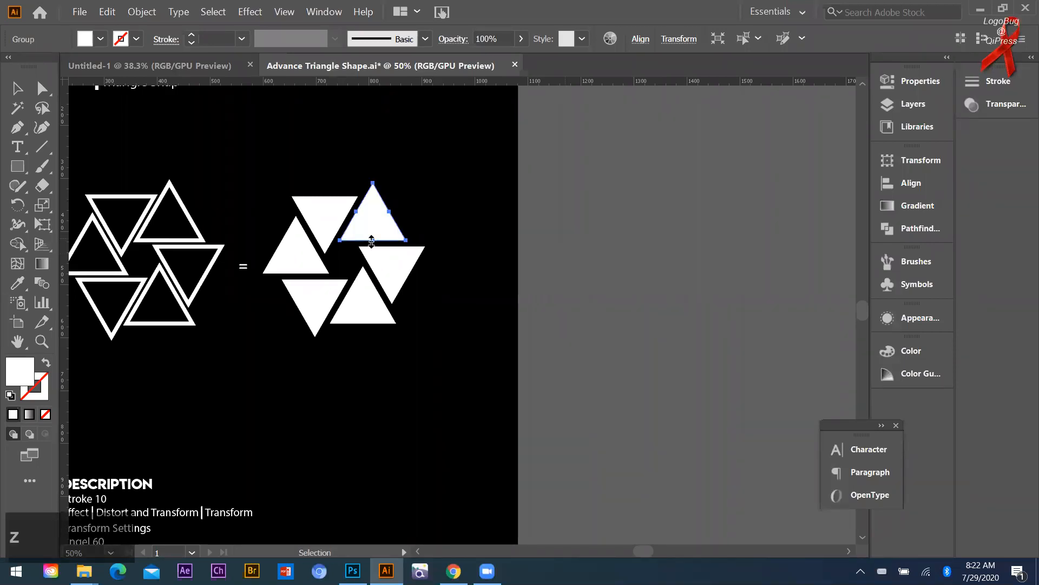
Examine the upper-right white triangle's edges at high magnification.
scroll(383, 290, up, 3)
scroll(413, 274, down, 2)
scroll(408, 274, up, 1)
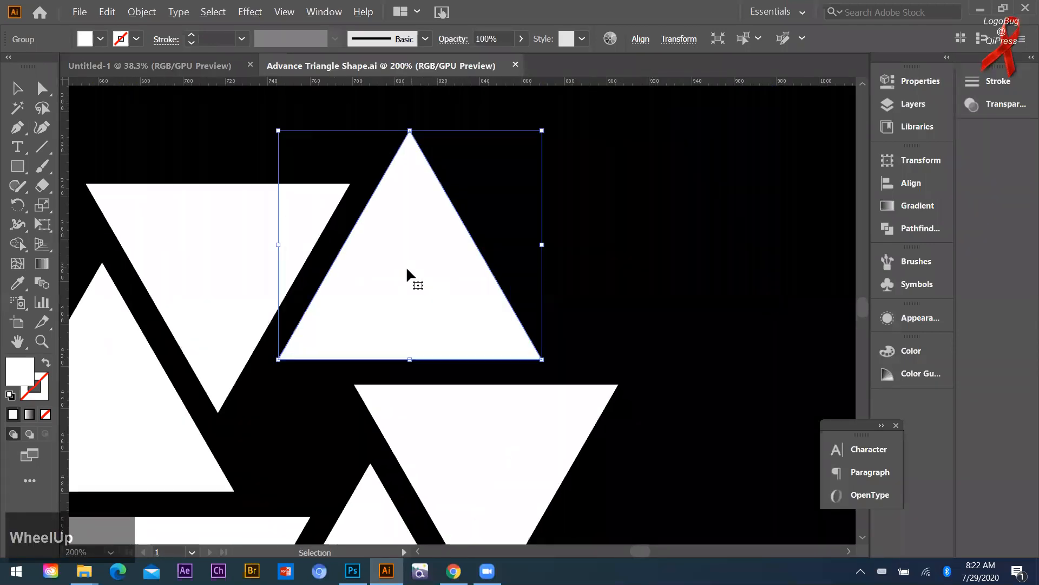
scroll(407, 269, down, 1)
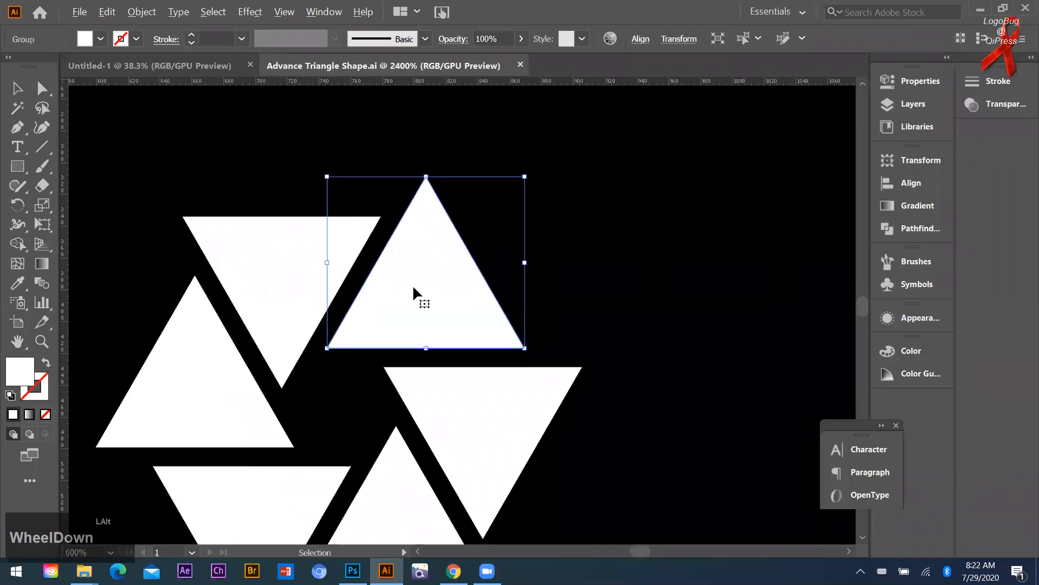
click(409, 287)
scroll(416, 295, down, 2)
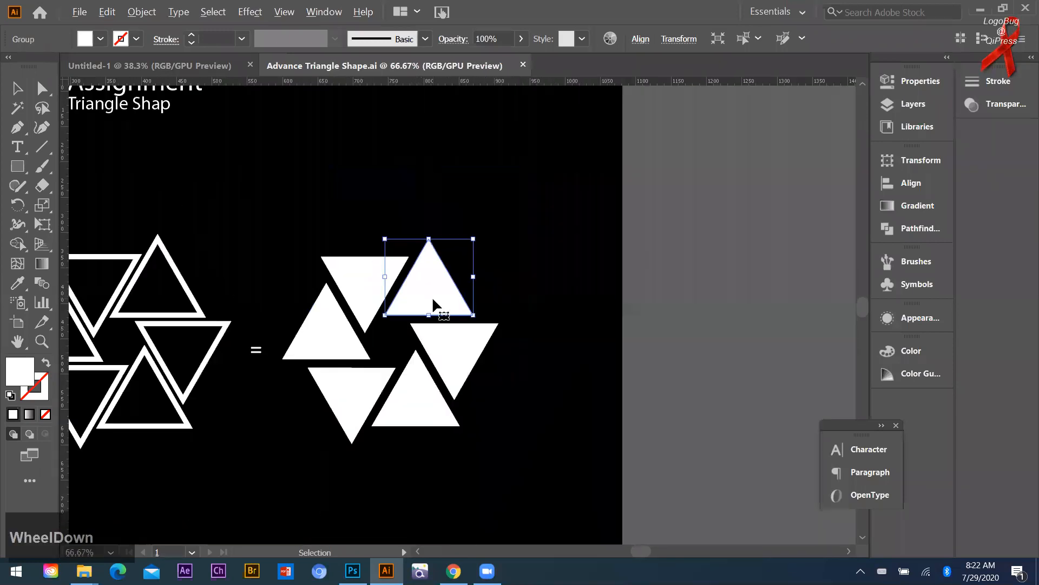
Fill the upper-right solid triangle with the muted red #8E3F3F.
key(i)
double_click(23, 366)
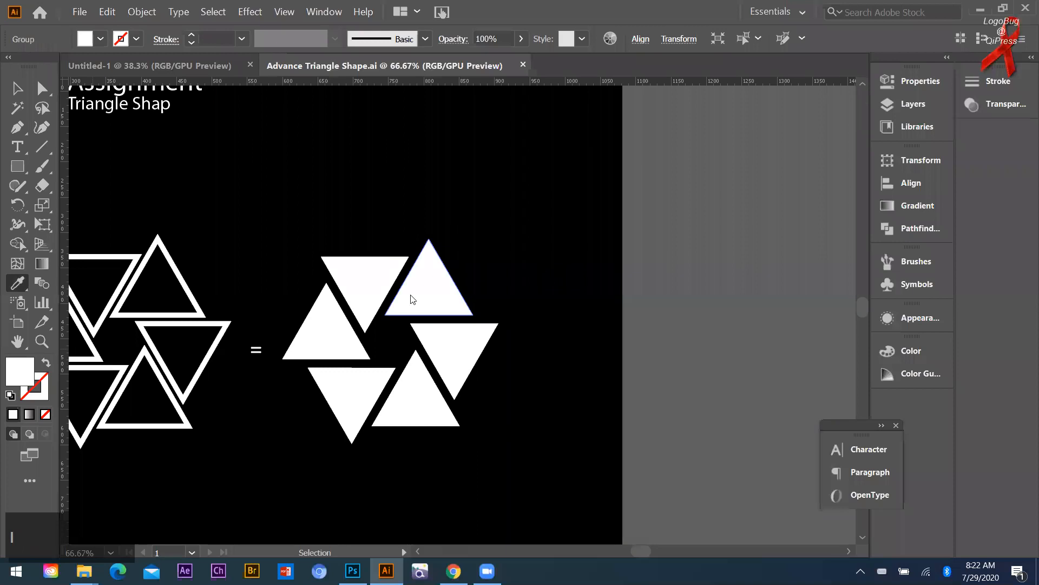
click(544, 280)
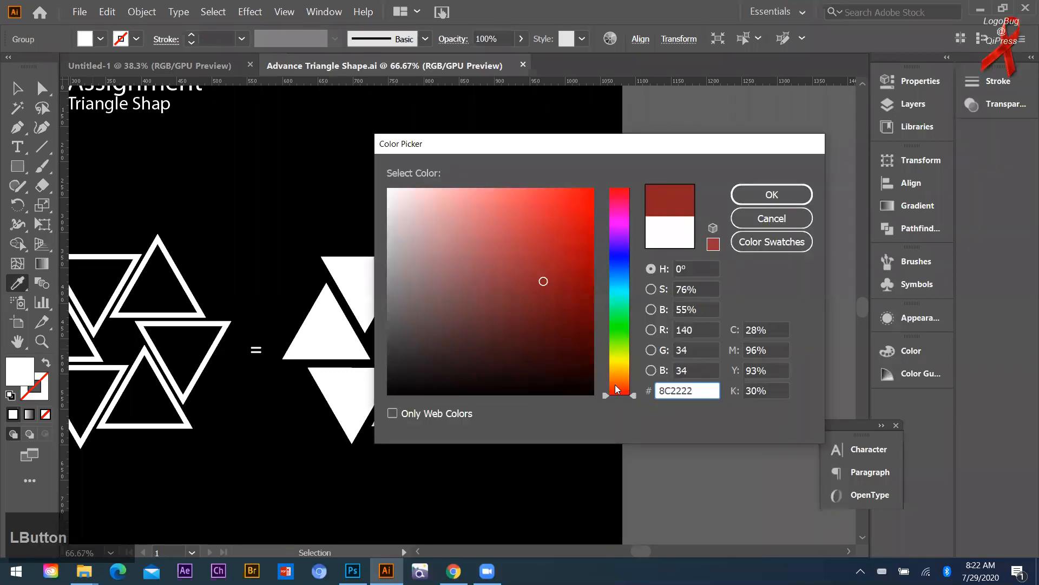
click(525, 271)
click(501, 281)
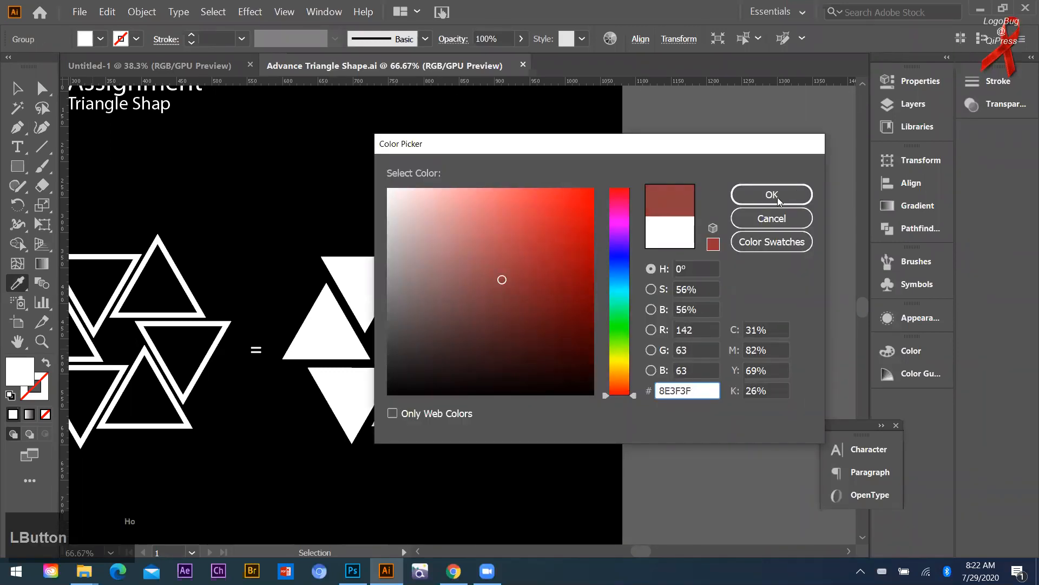
click(772, 194)
key(ctrl+z)
click(17, 89)
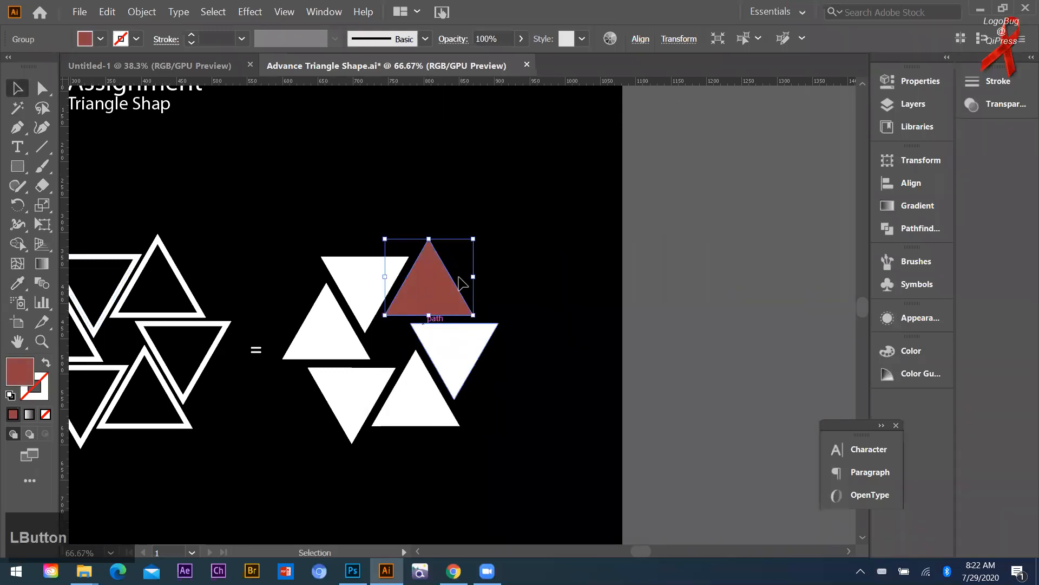
Inspect the sharpness of the red triangle's slanted edge at 64000% magnification and return to an overview of both triangle shapes.
alt+scroll(460, 282, up, 5)
alt+scroll(299, 390, down, 2)
alt+scroll(450, 339, up, 6)
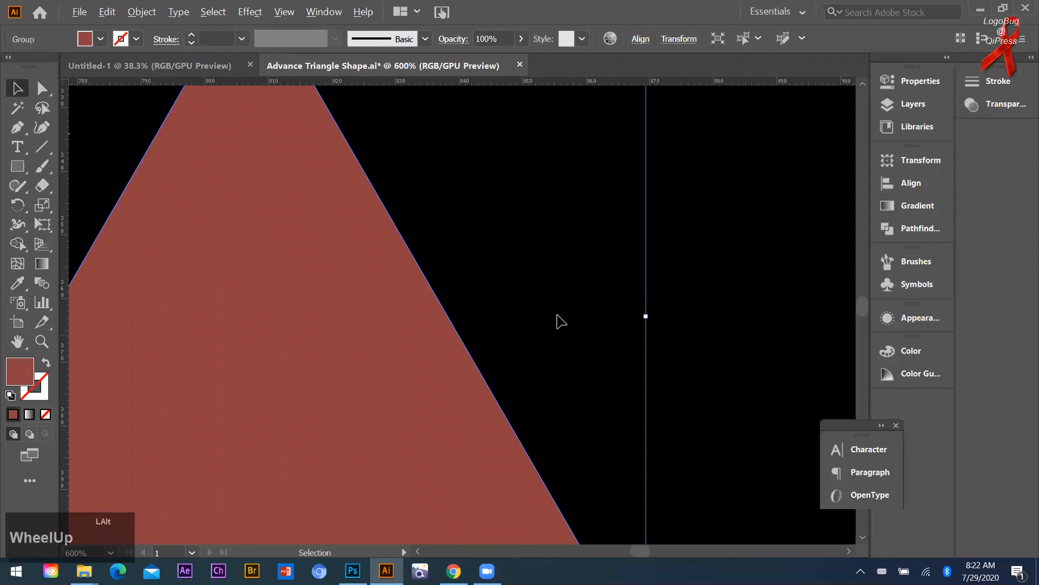
click(536, 255)
alt+scroll(541, 244, up, 1)
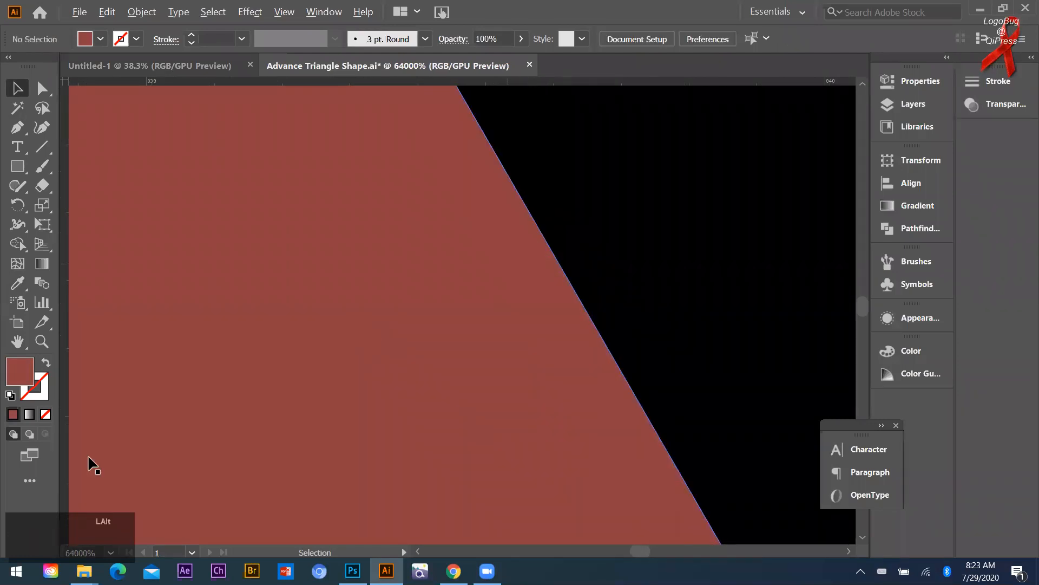
click(110, 554)
click(145, 367)
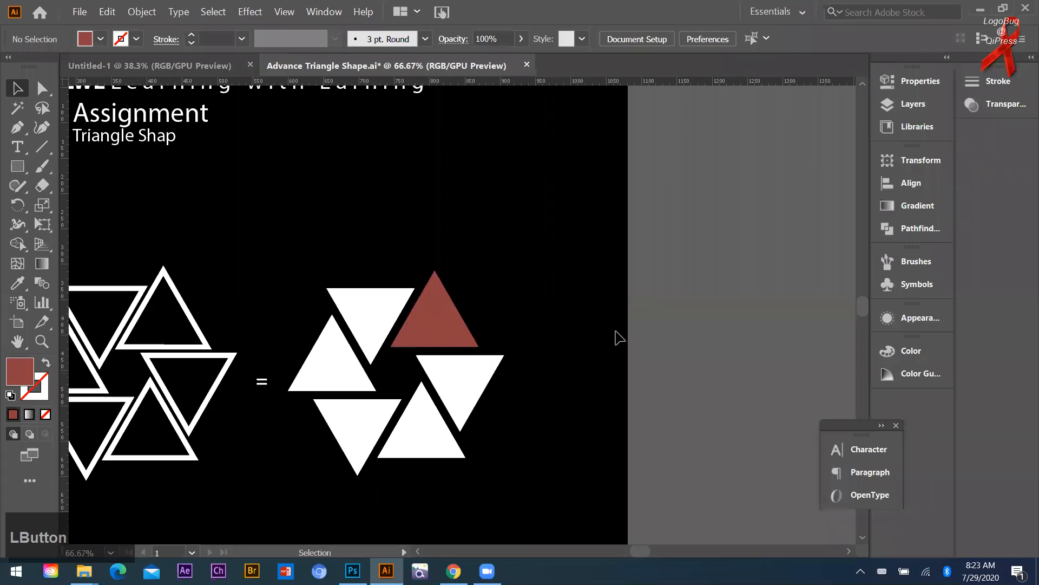
scroll(617, 337, up, 1)
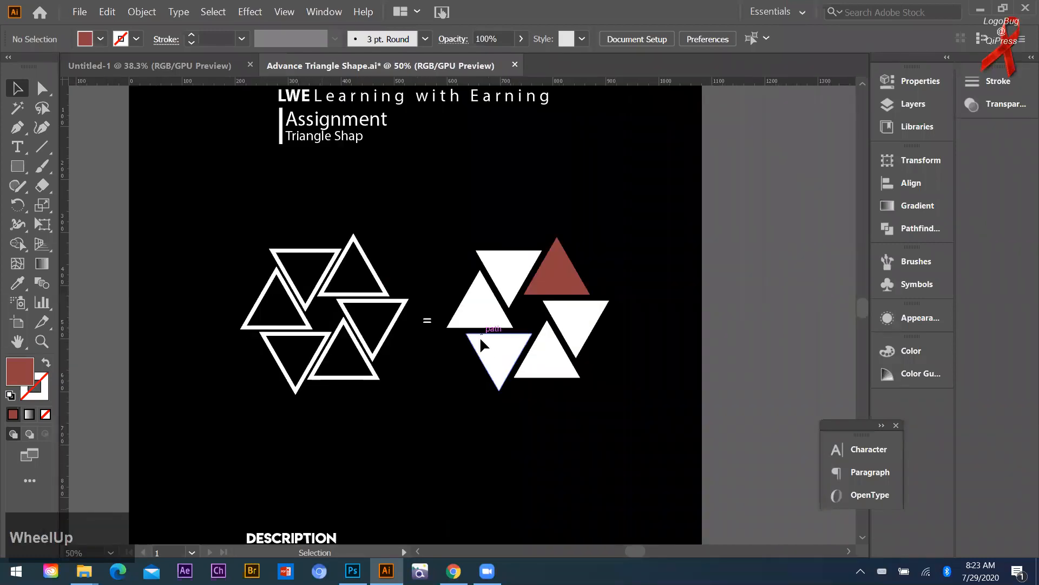
Switch back to the Photoshop poster and examine the pixels along the edge of the 8 at high magnification.
mouse_move(353, 570)
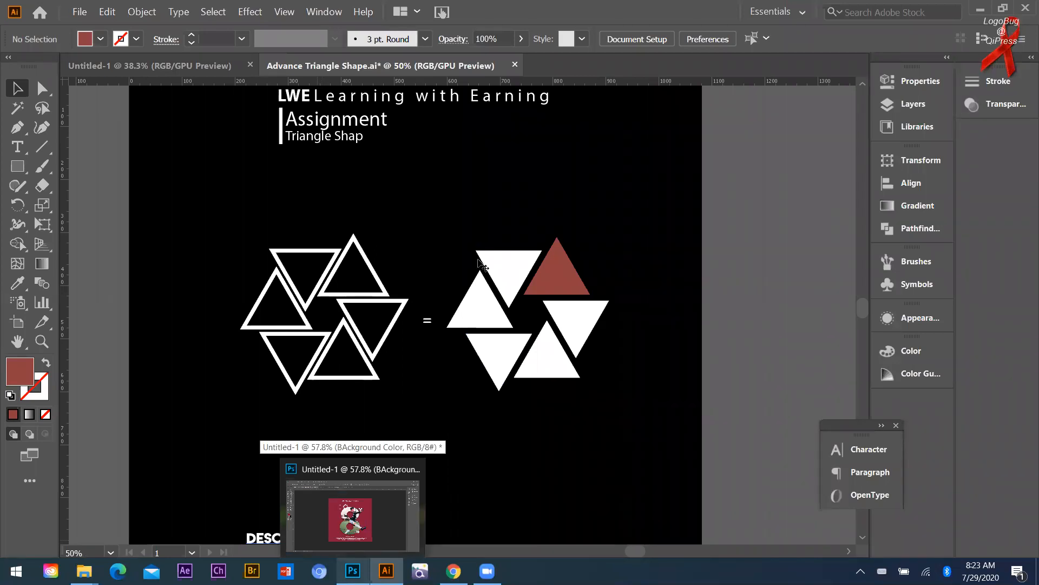
click(479, 265)
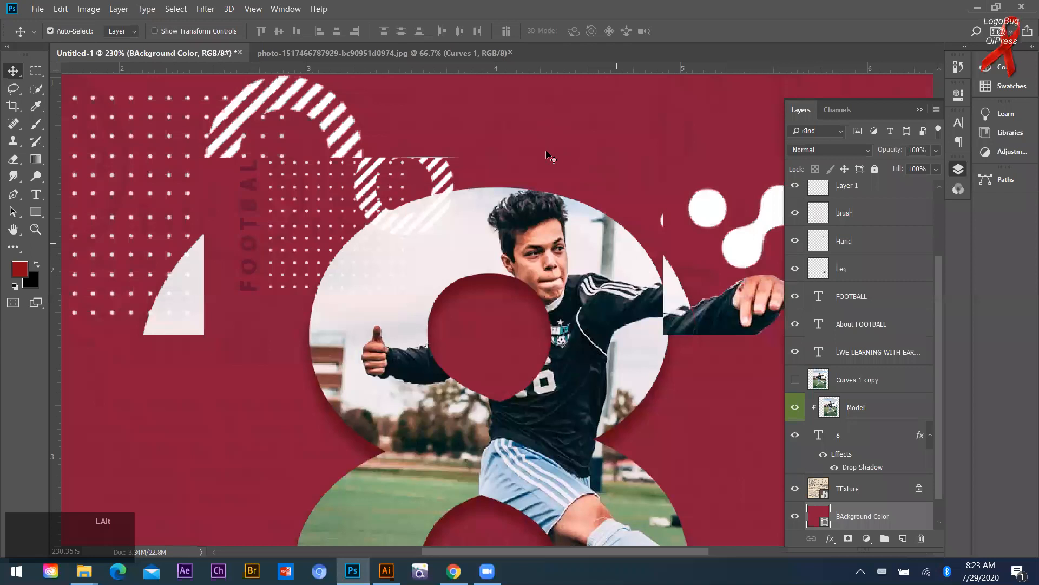
scroll(548, 152, up, 10)
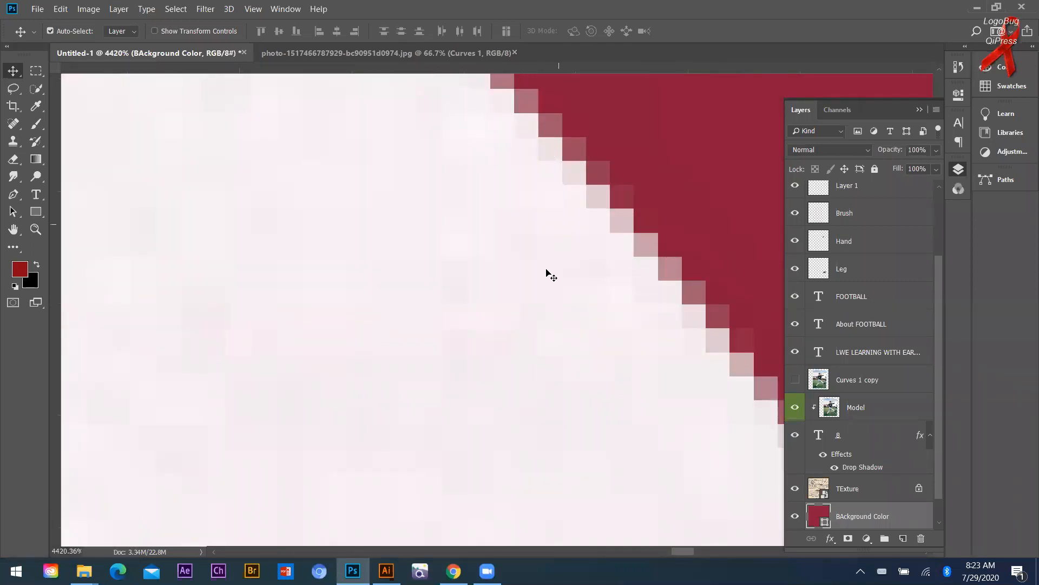
scroll(548, 287, down, 3)
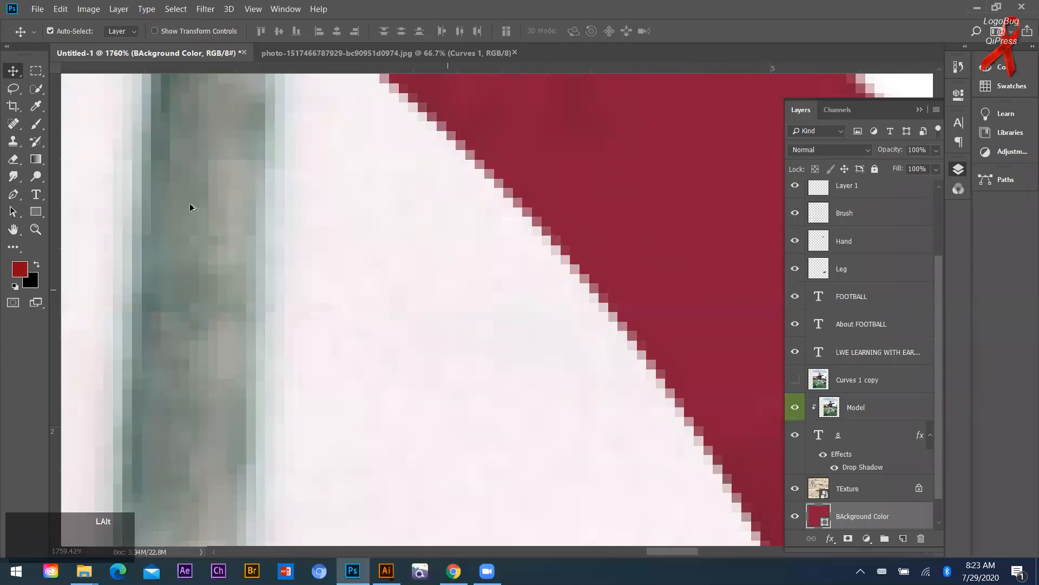
Examine the pixels along the 8's edge and the player's face, and return to an overview of the whole poster.
scroll(606, 310, down, 1)
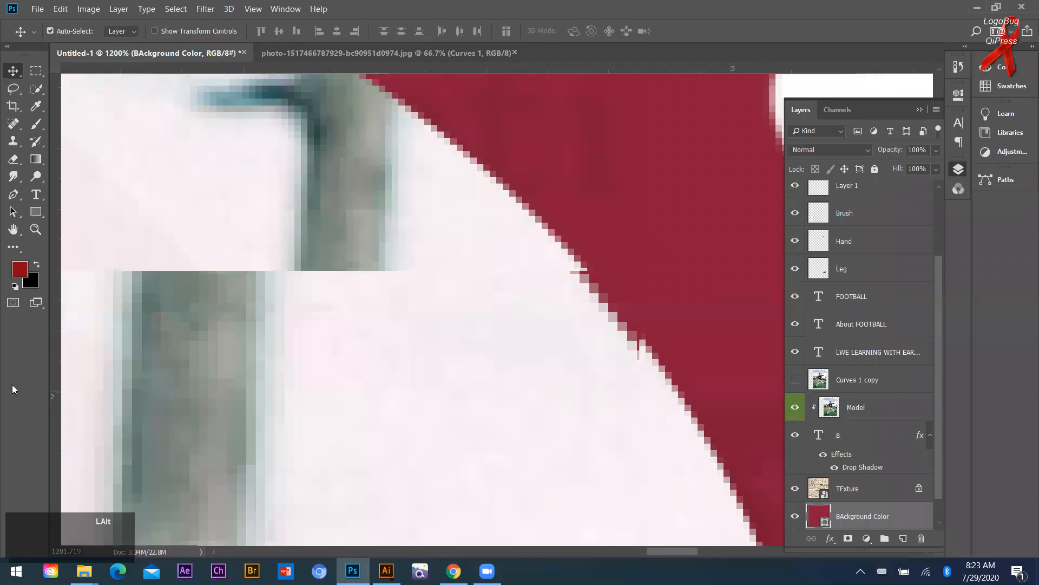
scroll(606, 303, down, 1)
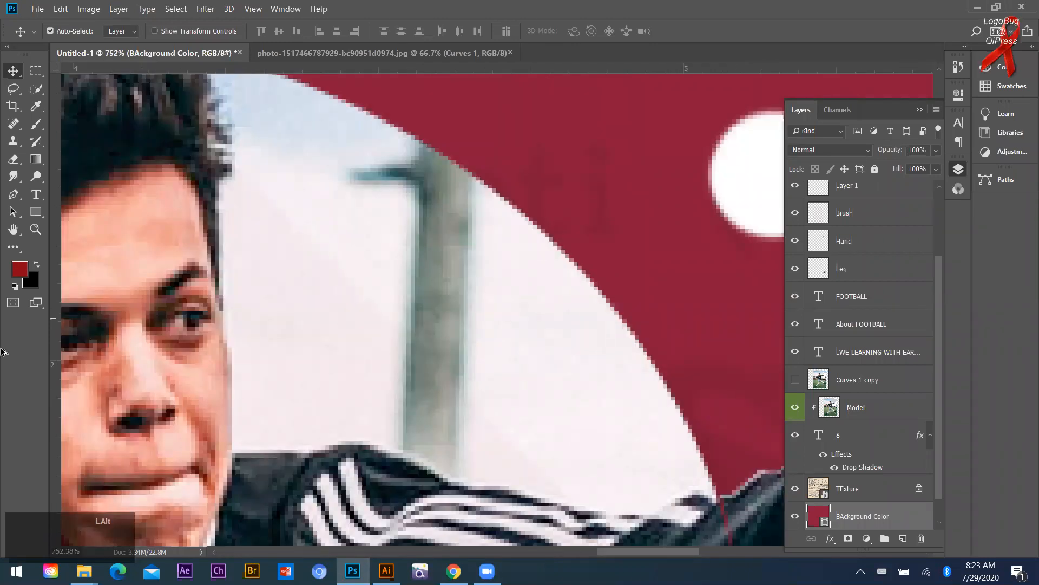
scroll(357, 333, up, 2)
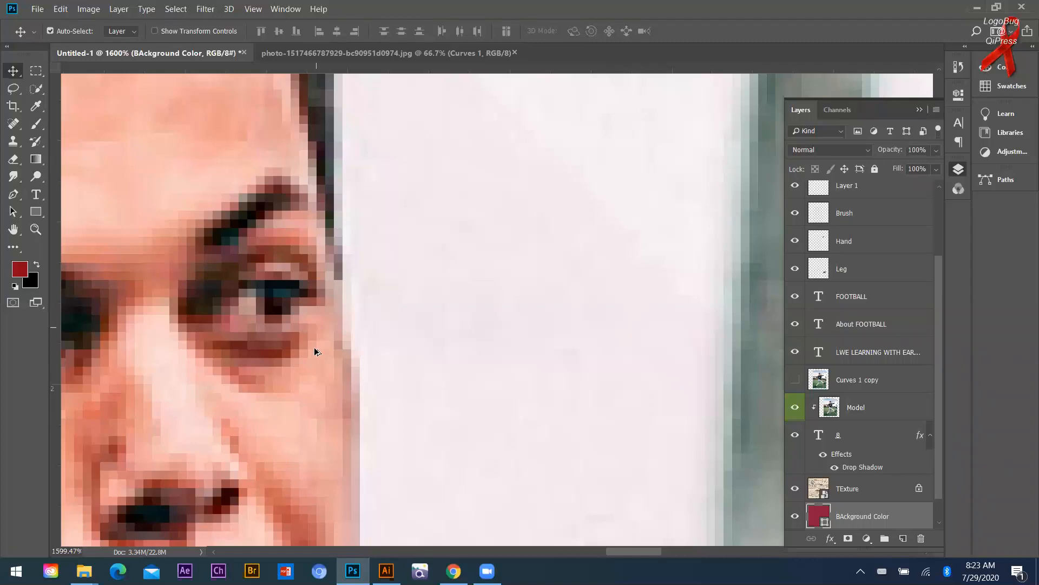
scroll(287, 320, down, 2)
scroll(298, 325, down, 5)
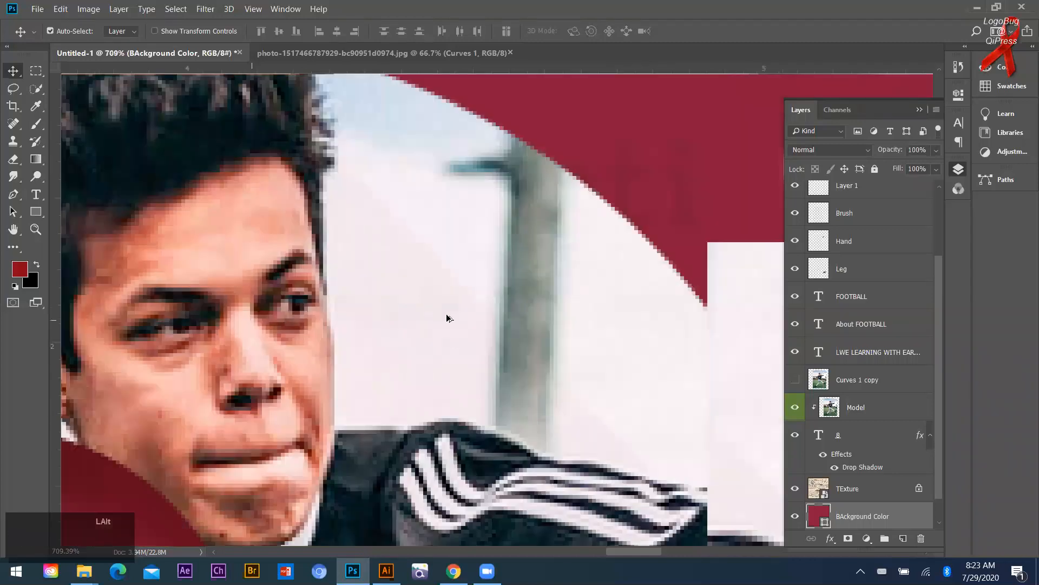
scroll(447, 317, down, 2)
scroll(473, 333, down, 1)
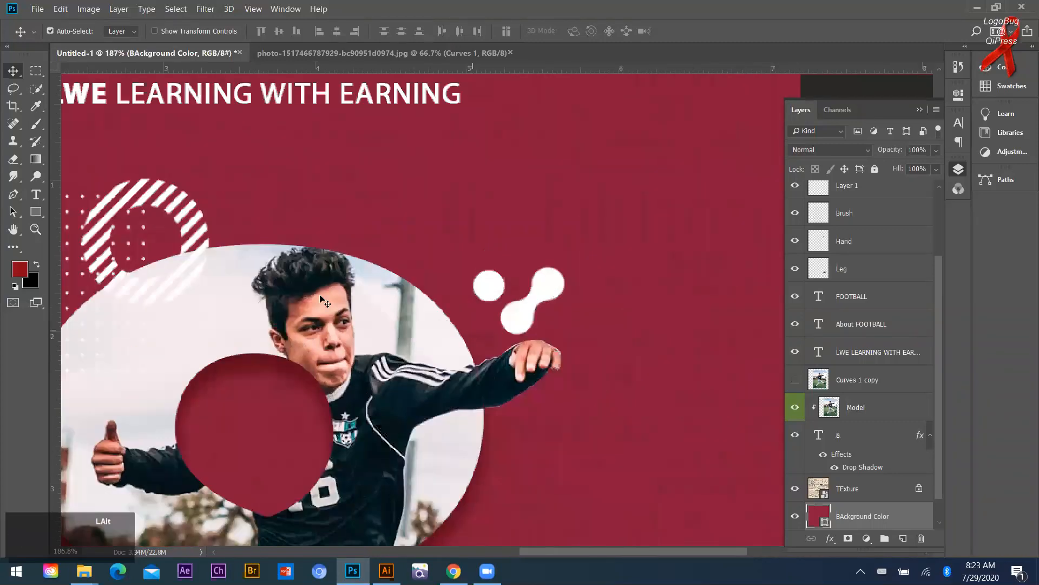
scroll(449, 324, down, 1)
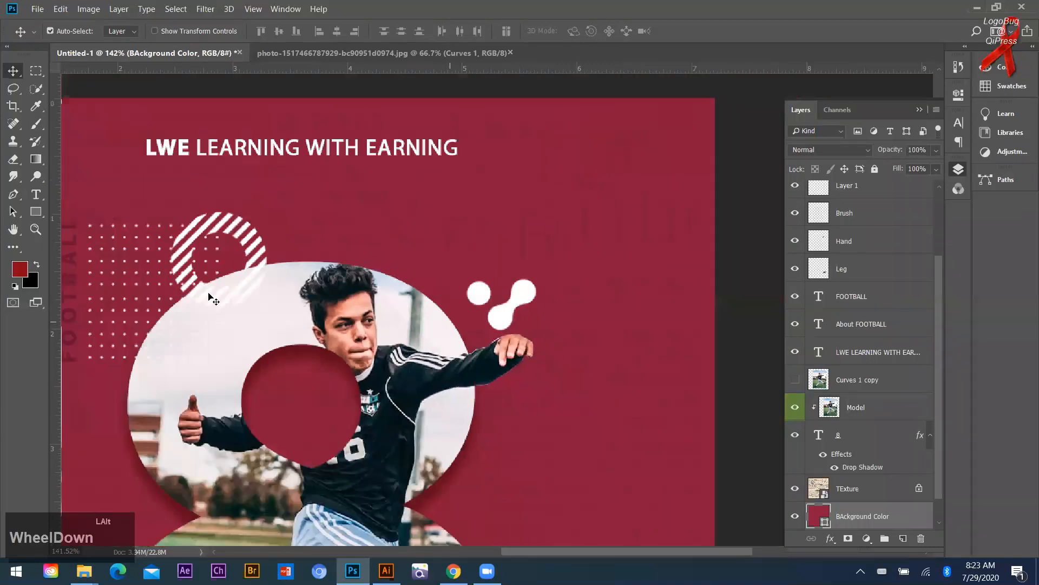
scroll(337, 376, down, 1)
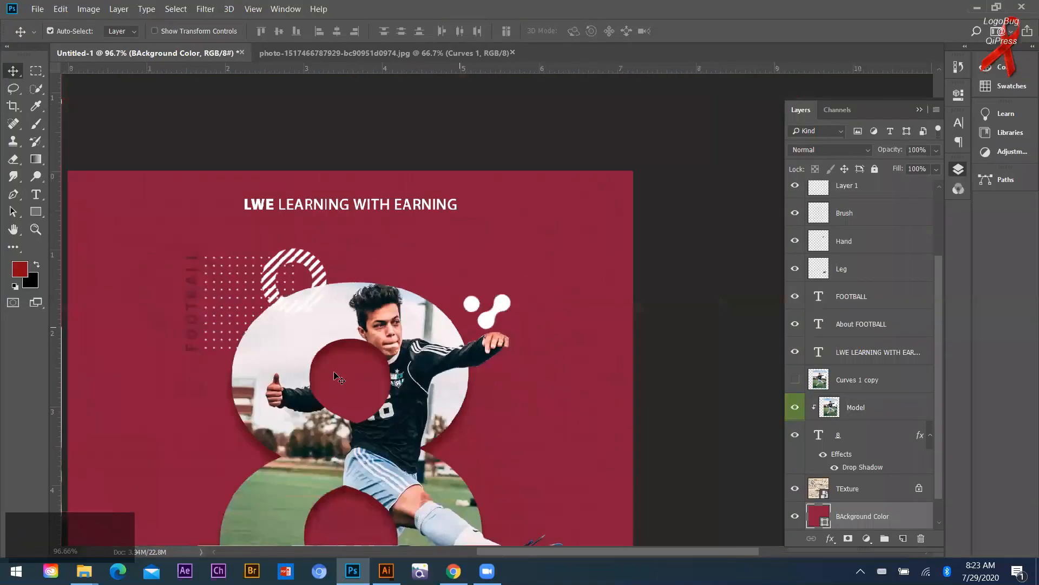
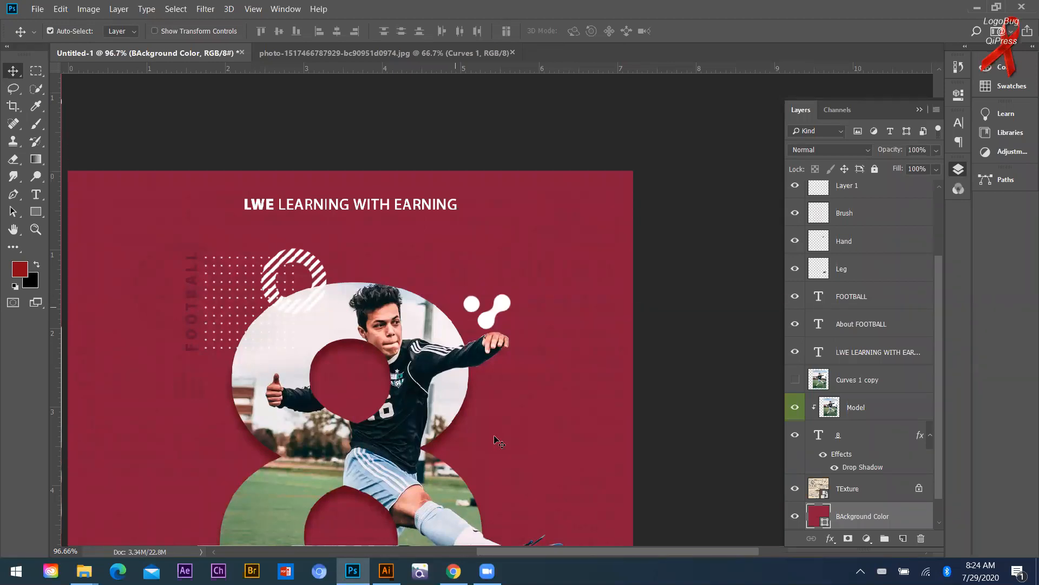
scroll(535, 328, down, 1)
scroll(688, 281, down, 2)
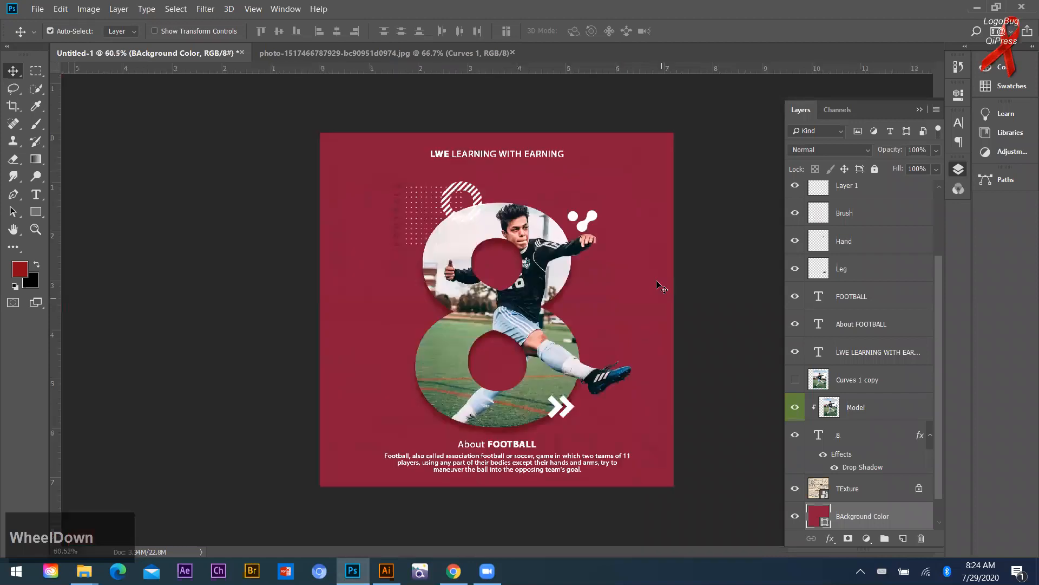
scroll(492, 303, up, 1)
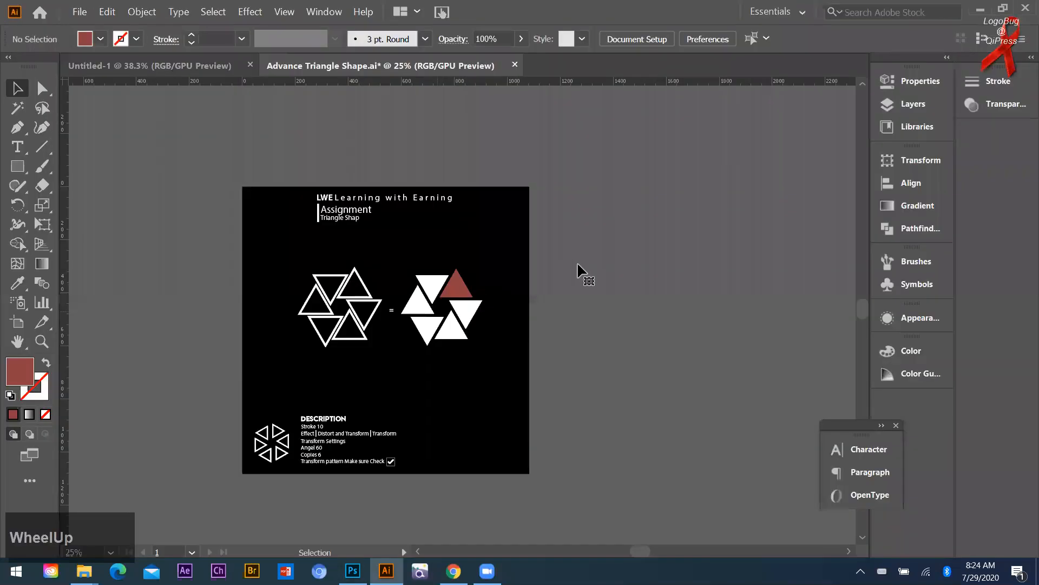
Switch to the triangle document in Illustrator and review the outlined and solid triangle shapes together with the description notes.
key(ctrl+z)
key(ctrl+z)
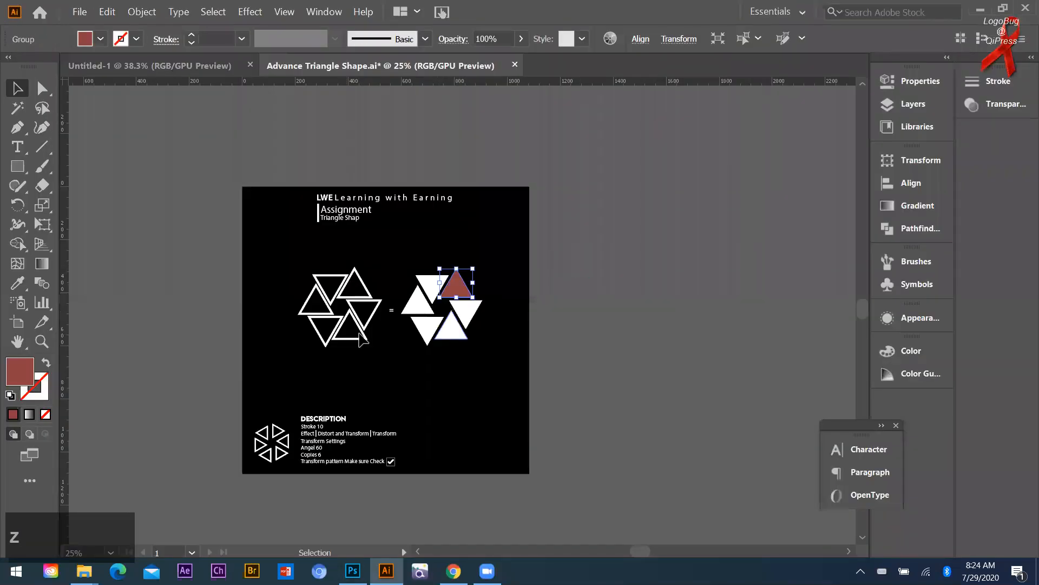
scroll(361, 338, up, 1)
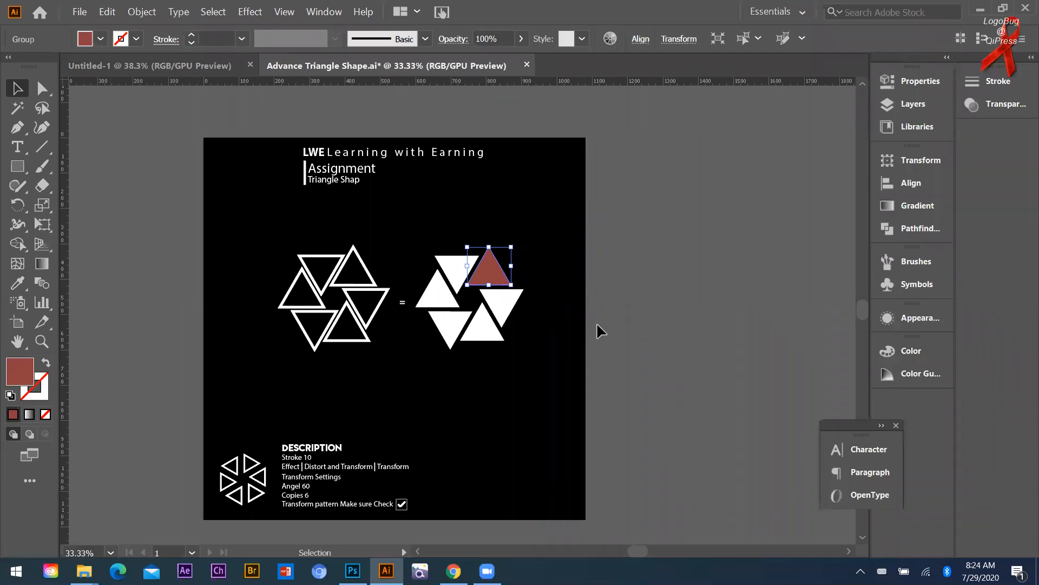
scroll(505, 263, up, 2)
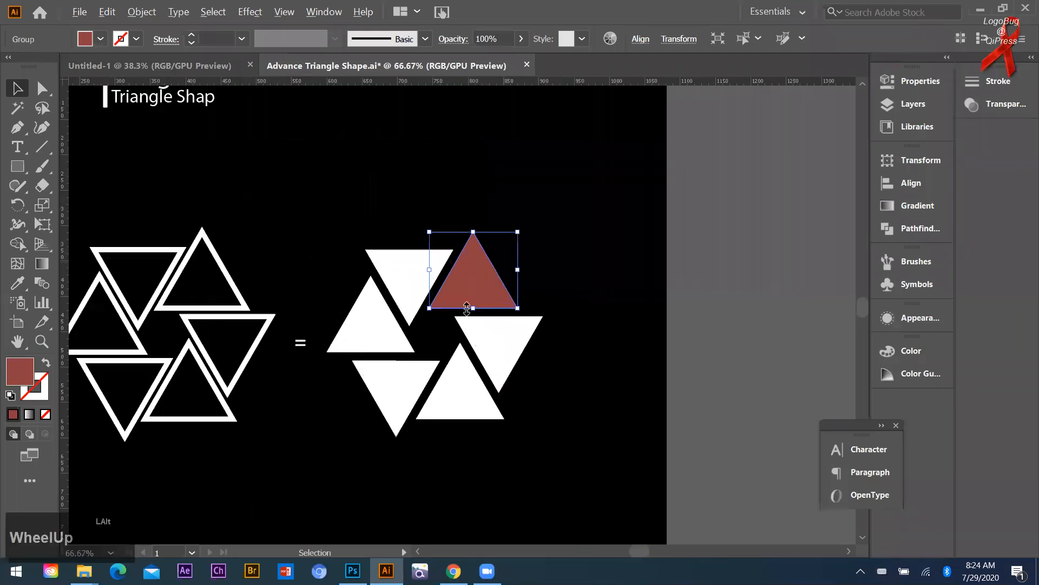
scroll(457, 303, down, 2)
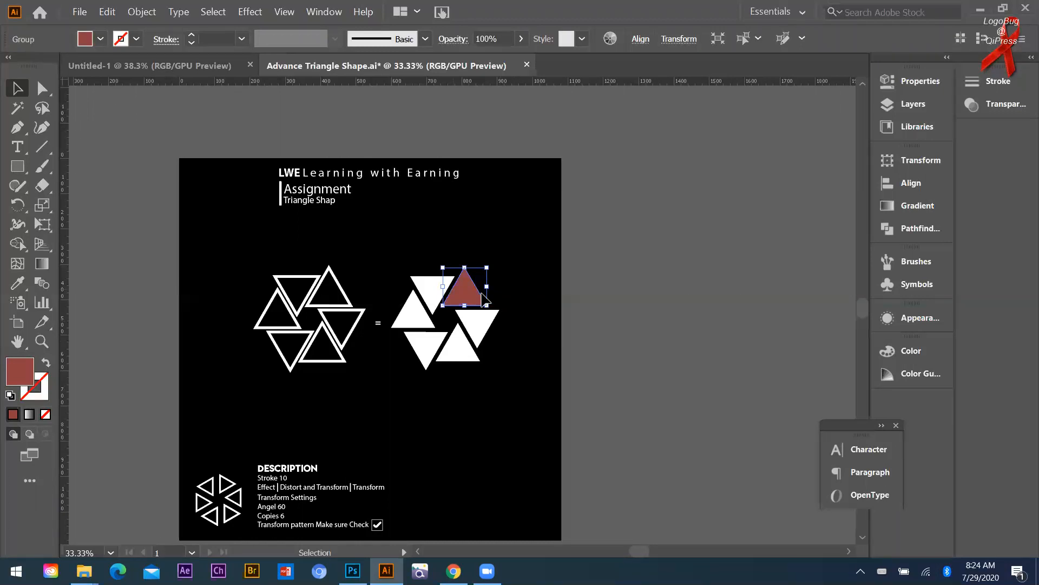
click(478, 301)
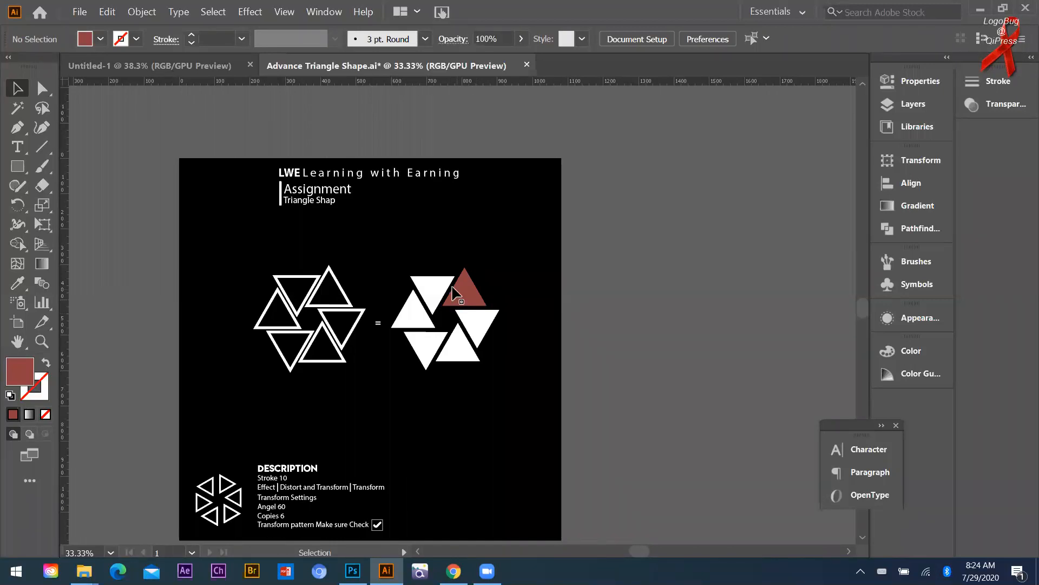
scroll(279, 394, down, 1)
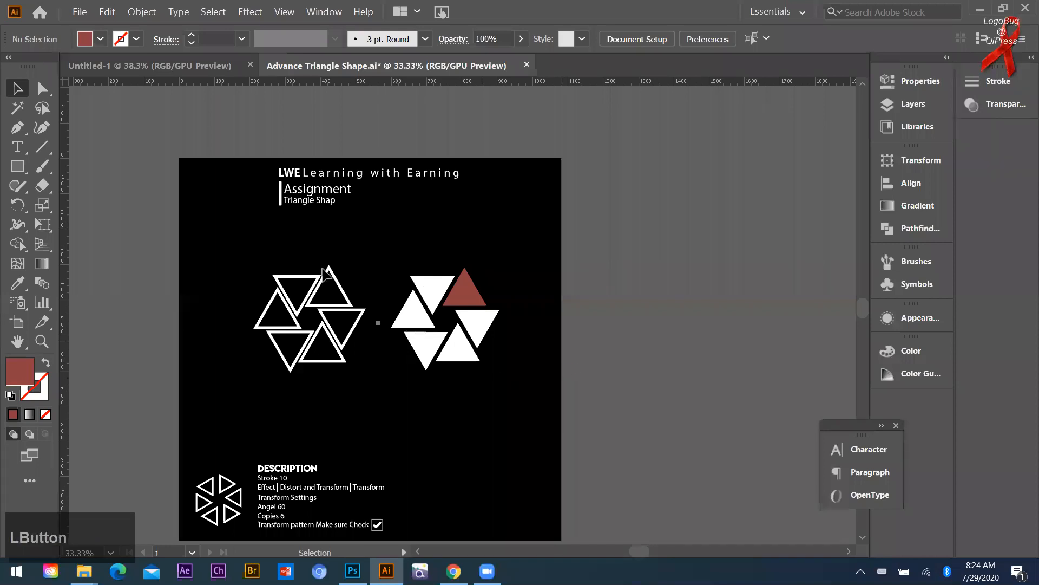
scroll(341, 379, down, 1)
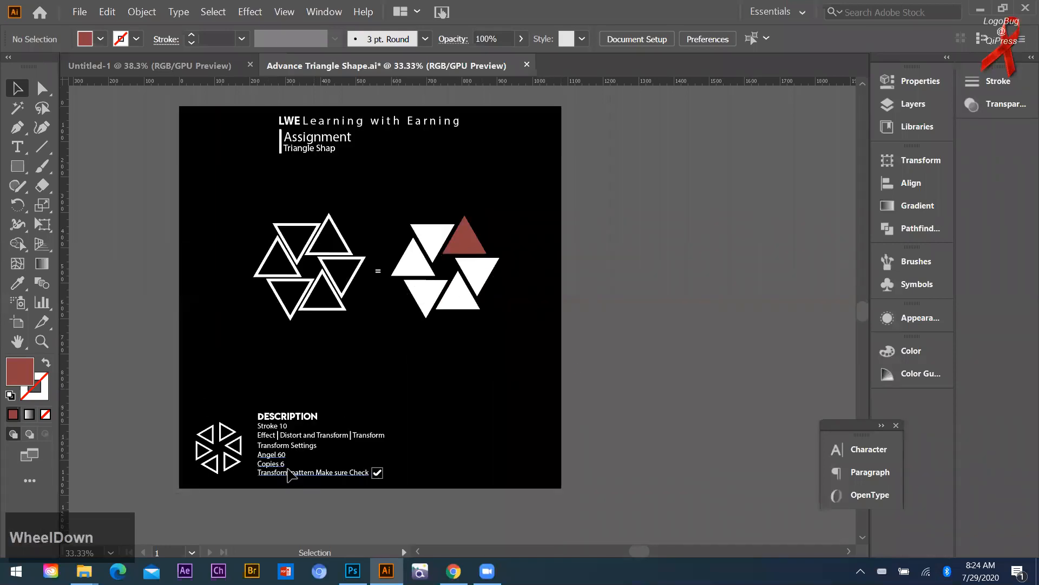
key(alt)
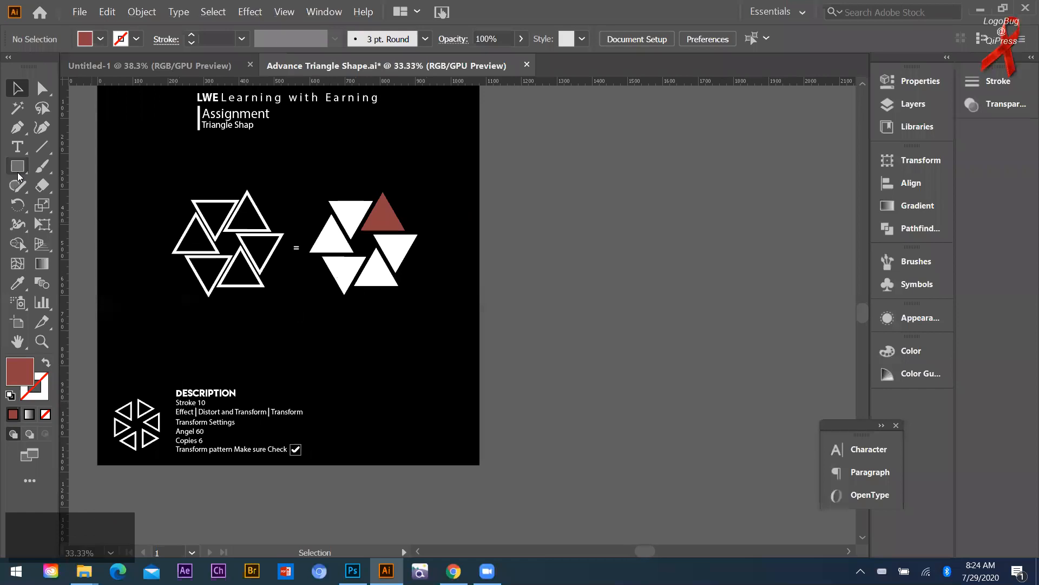
Create a 3-point star with radii of 25 px and 50 px in the empty area beside the black artboard.
right_click(16, 168)
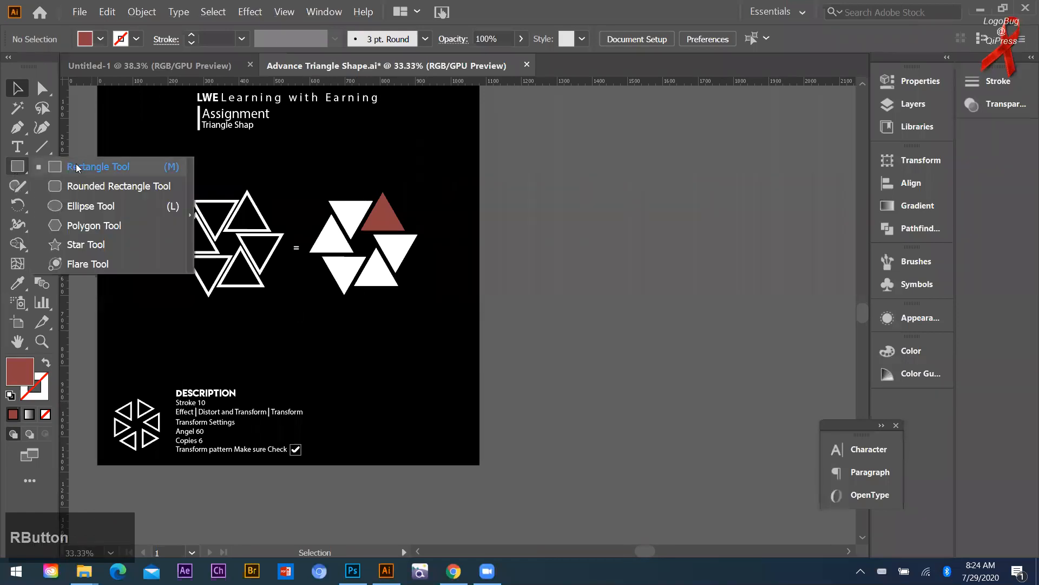
click(82, 244)
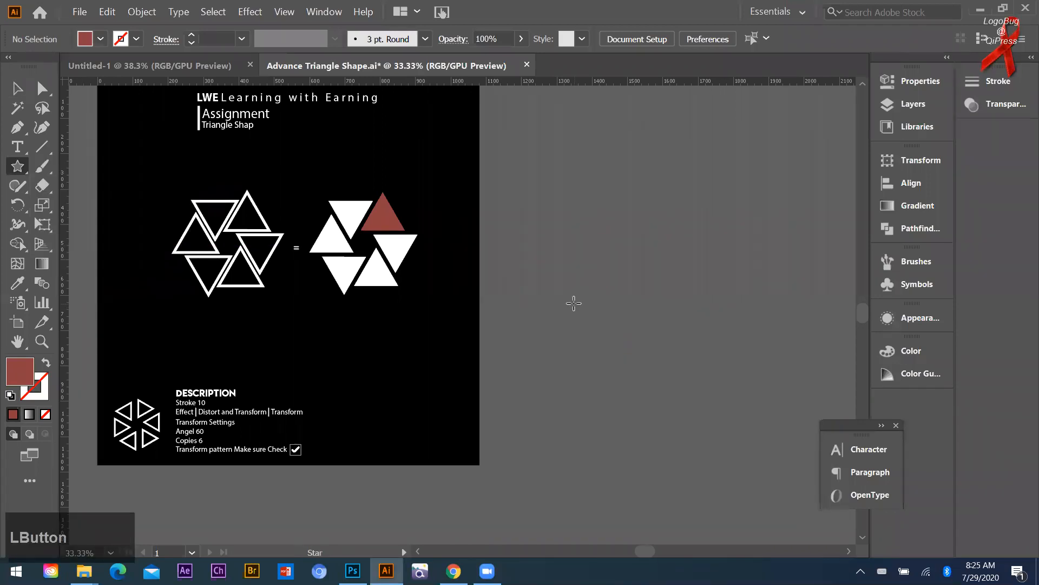
click(574, 304)
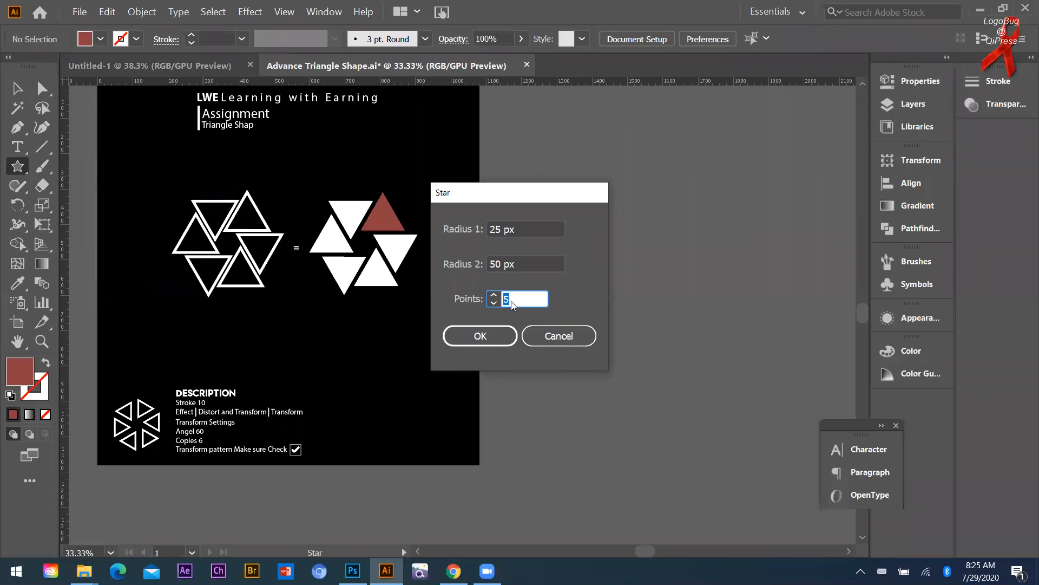
click(484, 298)
text(3)
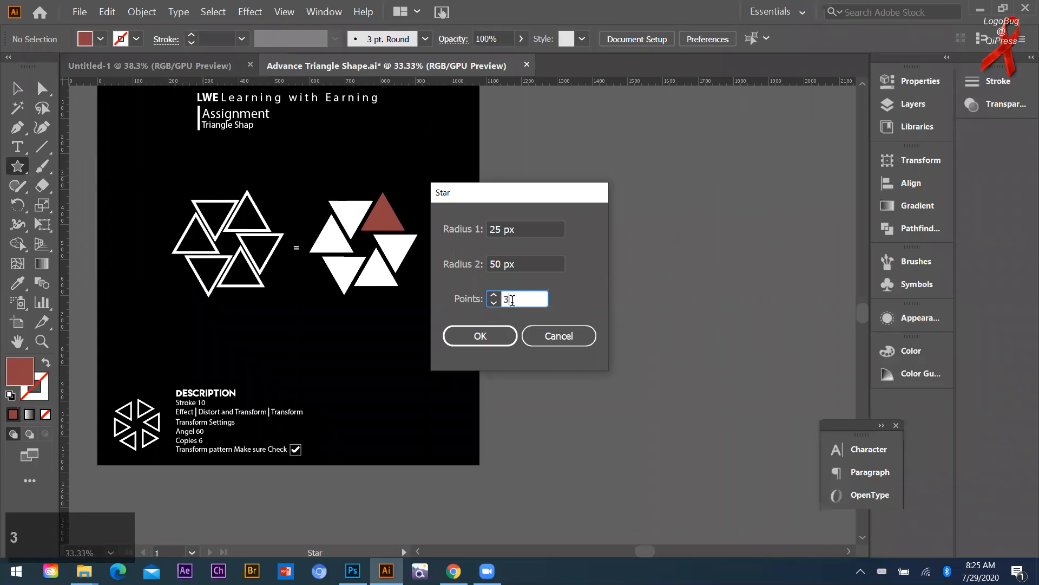
click(481, 336)
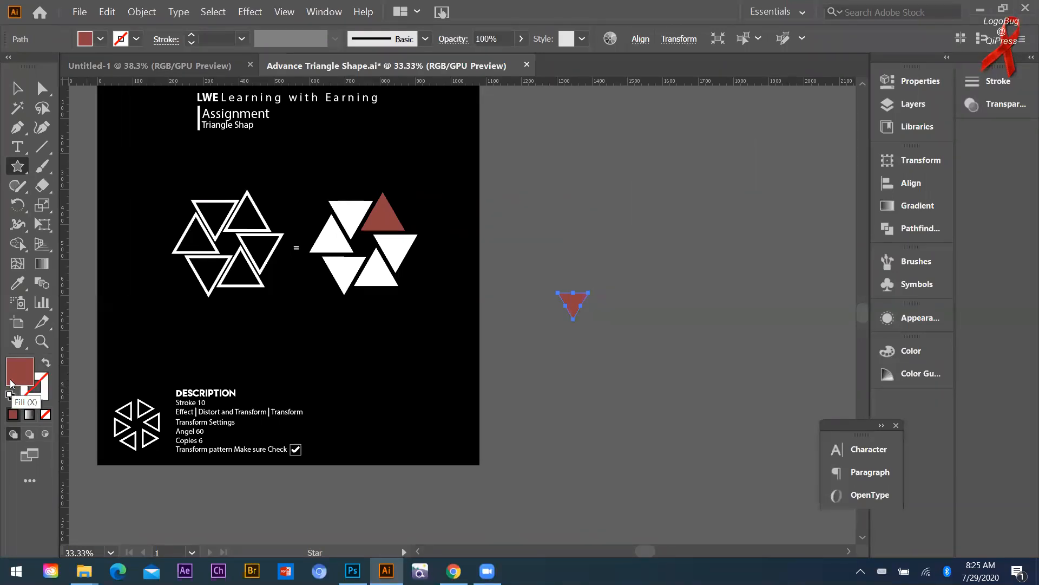
Give the new small triangle a white 10 pt outline with no fill.
click(46, 362)
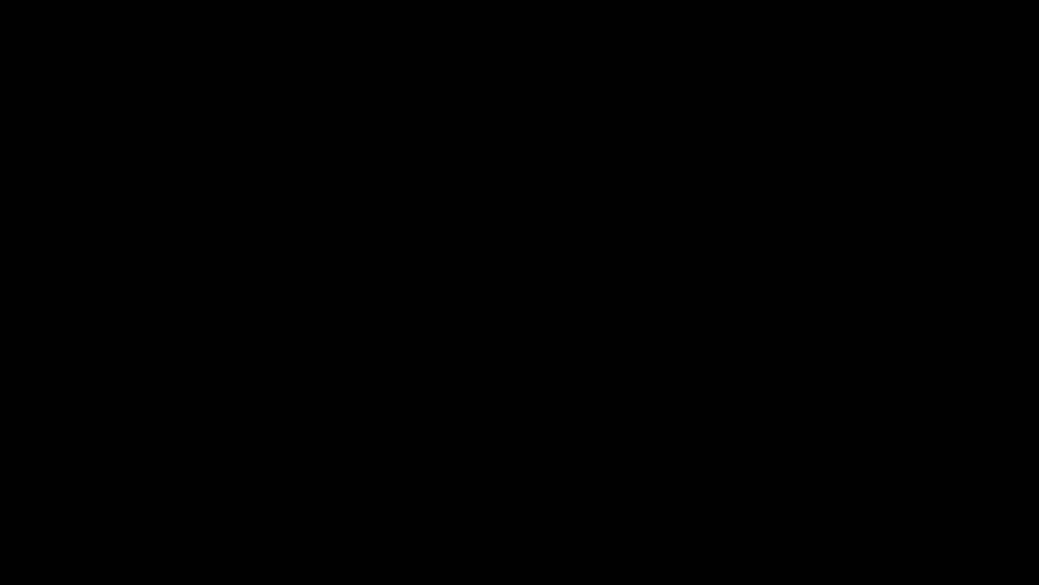
click(241, 39)
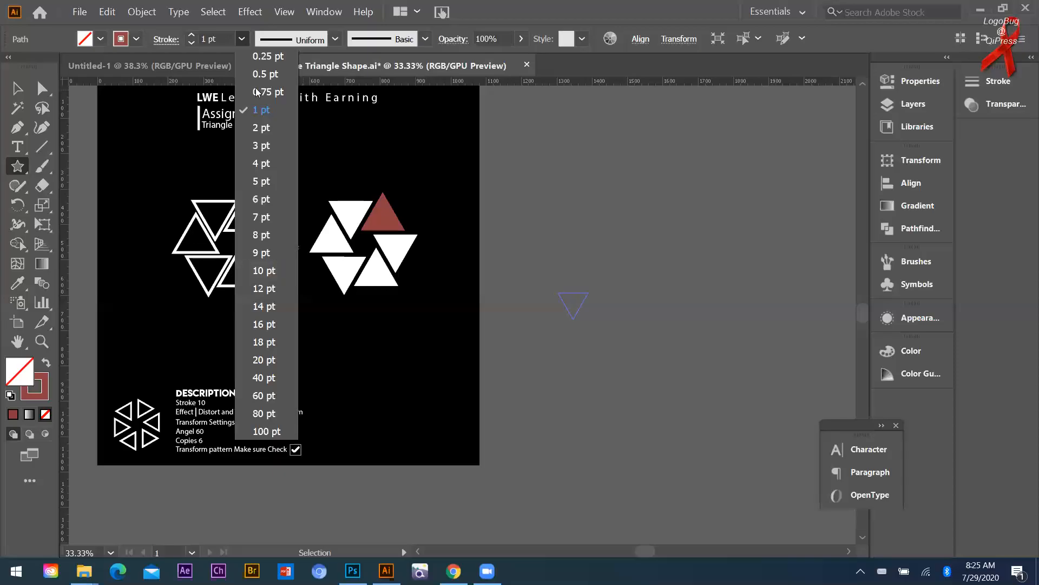
click(262, 275)
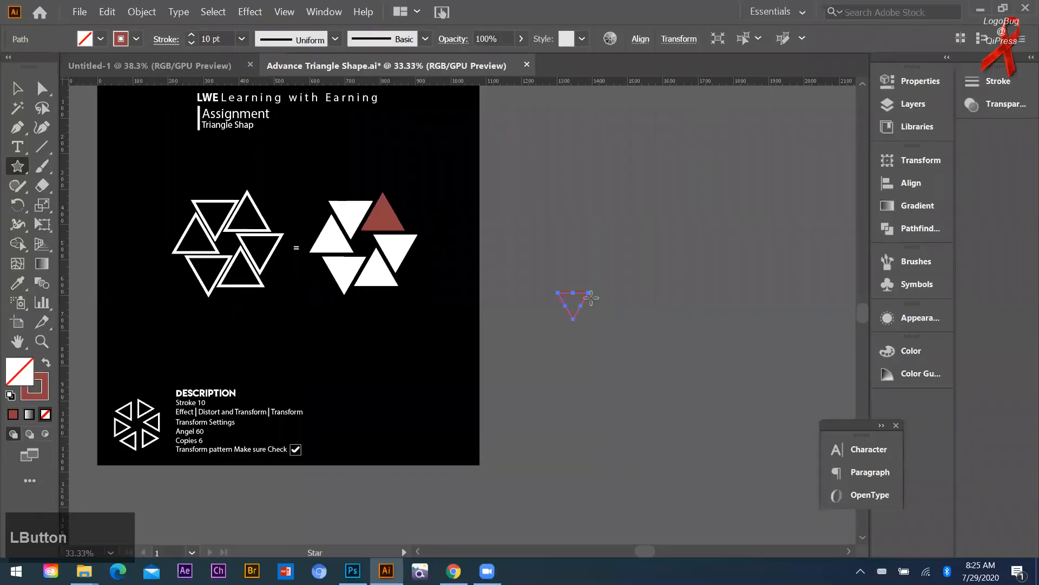
double_click(45, 384)
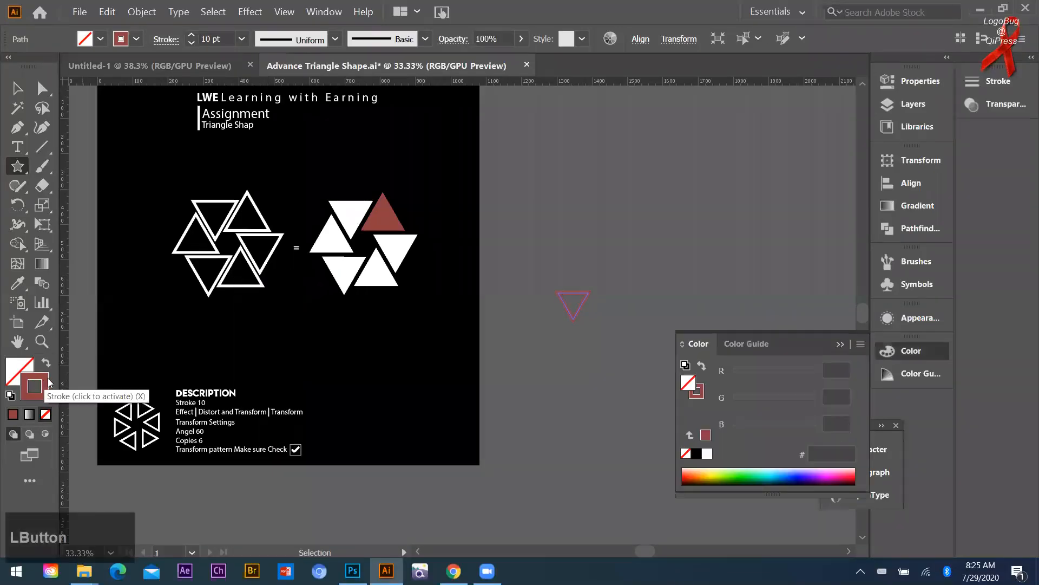
click(773, 222)
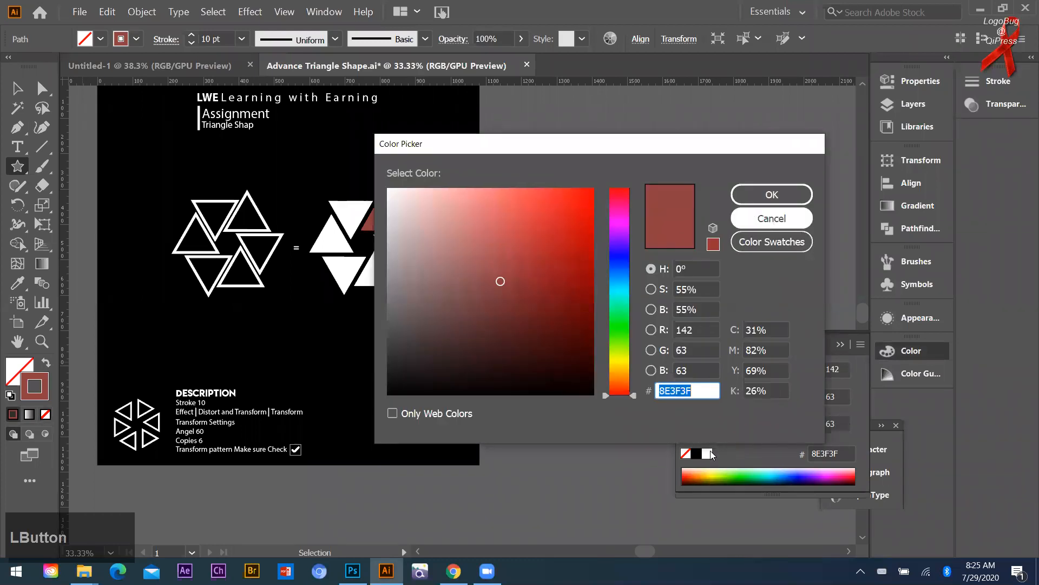
click(708, 456)
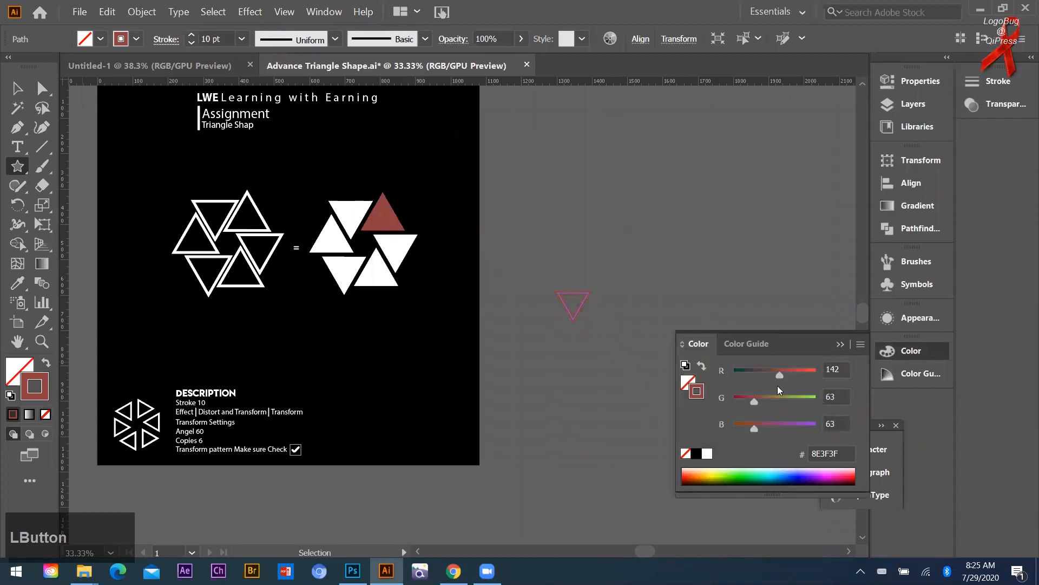
click(840, 344)
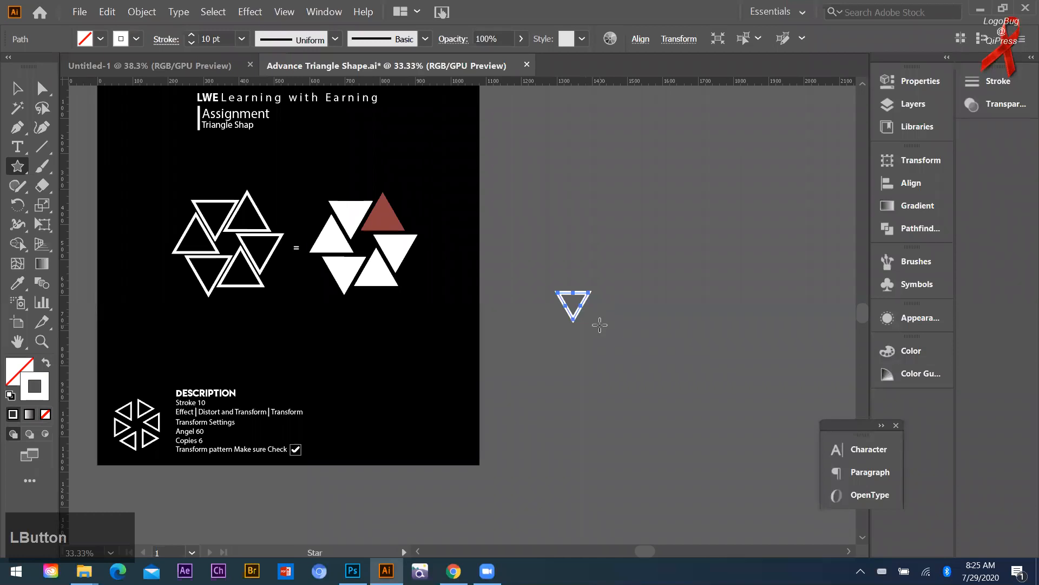
Open the Transform effect for the small outlined triangle and enable transforming of patterns.
scroll(595, 325, up, 1)
scroll(585, 270, down, 1)
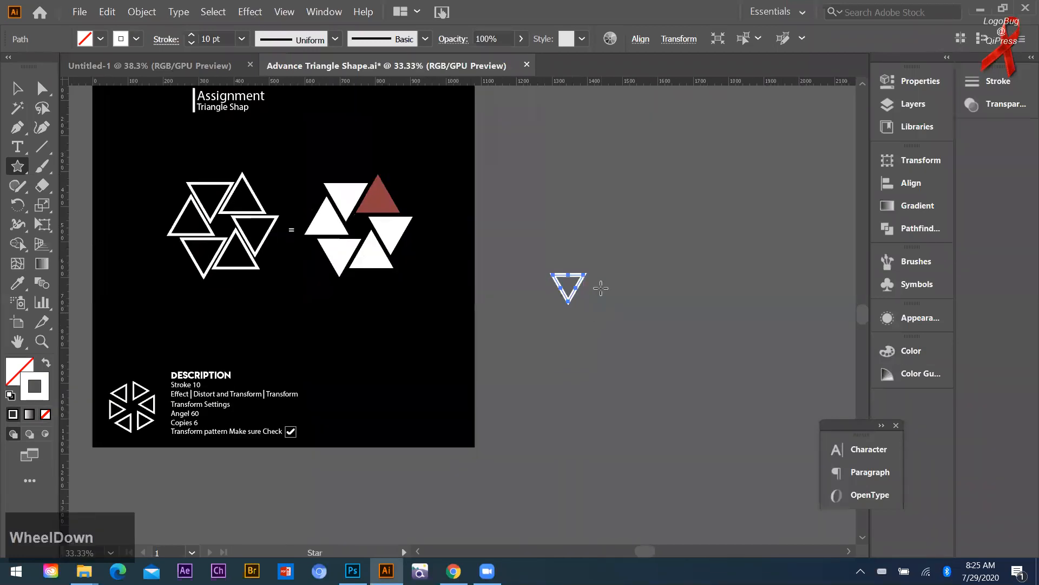
scroll(601, 288, up, 1)
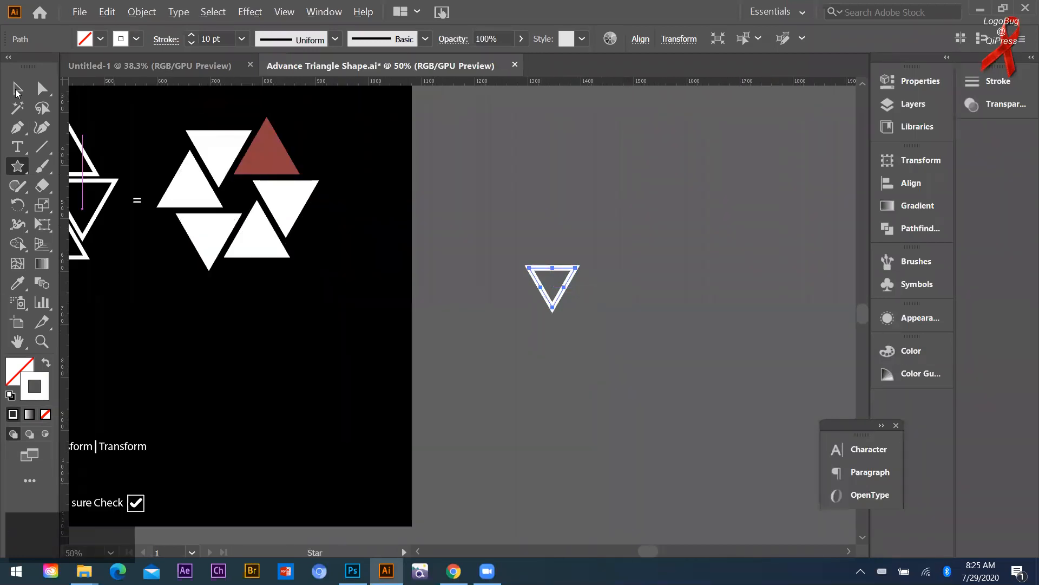
click(17, 87)
scroll(584, 316, down, 1)
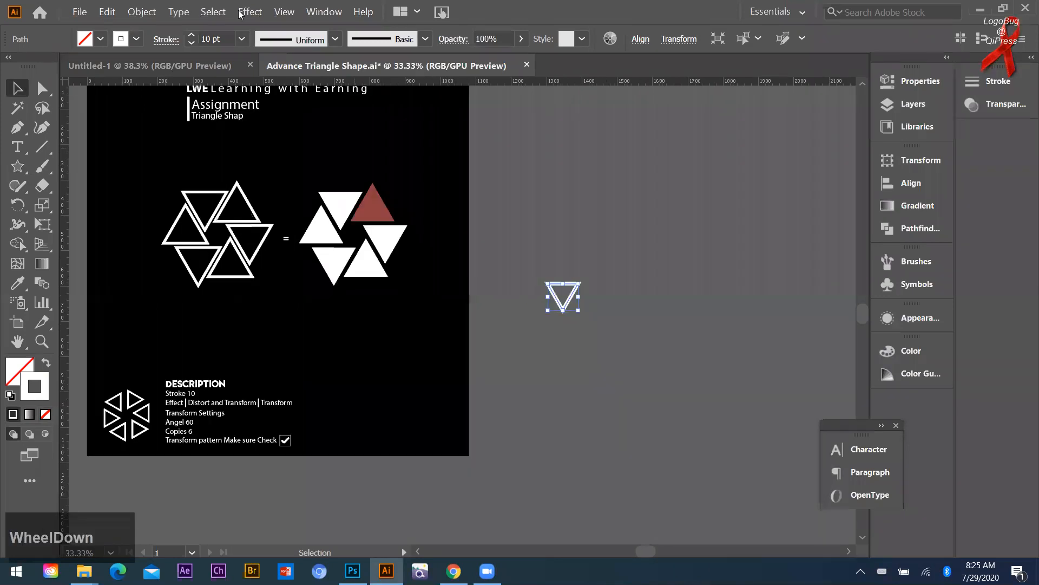
click(250, 12)
mouse_move(281, 135)
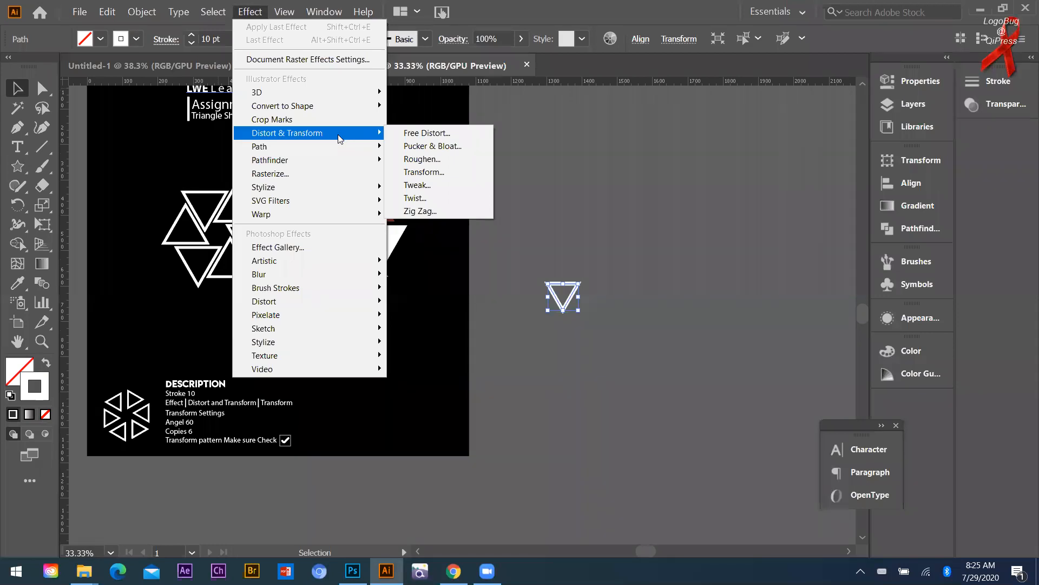
click(437, 171)
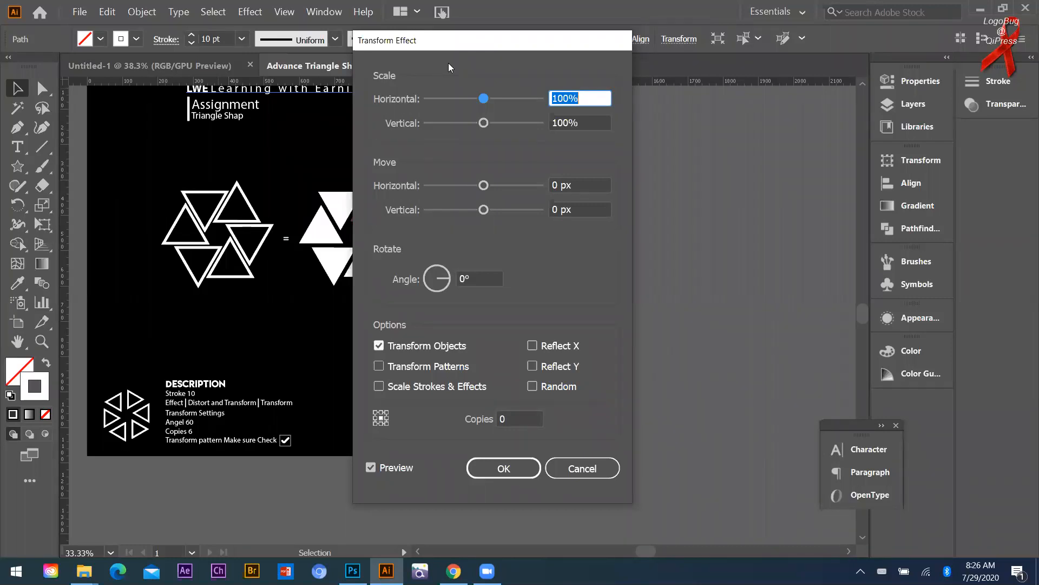
click(398, 387)
click(379, 366)
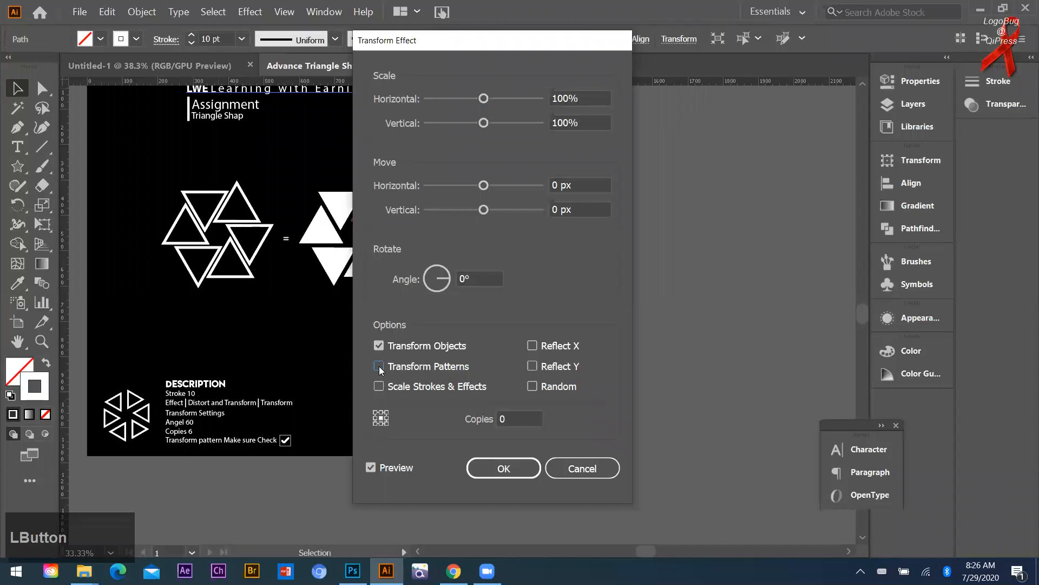
Set the Transform effect to 6 copies with a rotation angle of 60°.
click(498, 419)
double_click(499, 420)
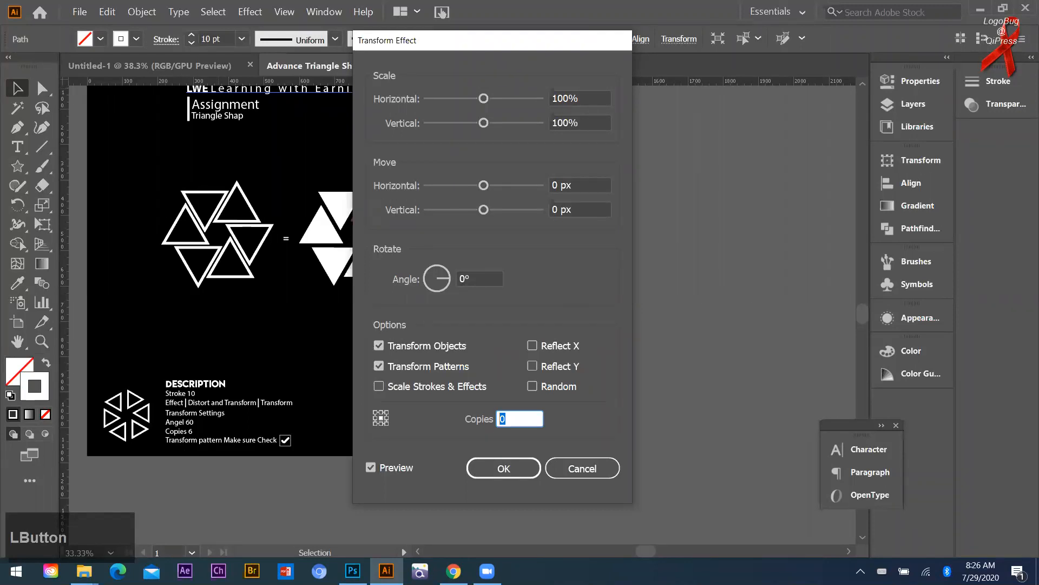
text(5)
double_click(496, 424)
text(6)
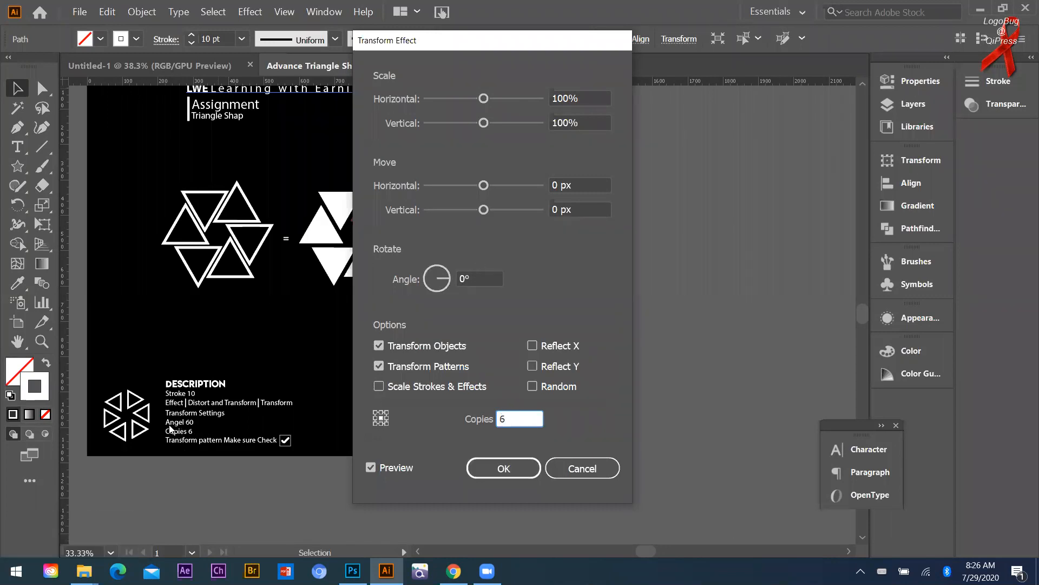
click(424, 283)
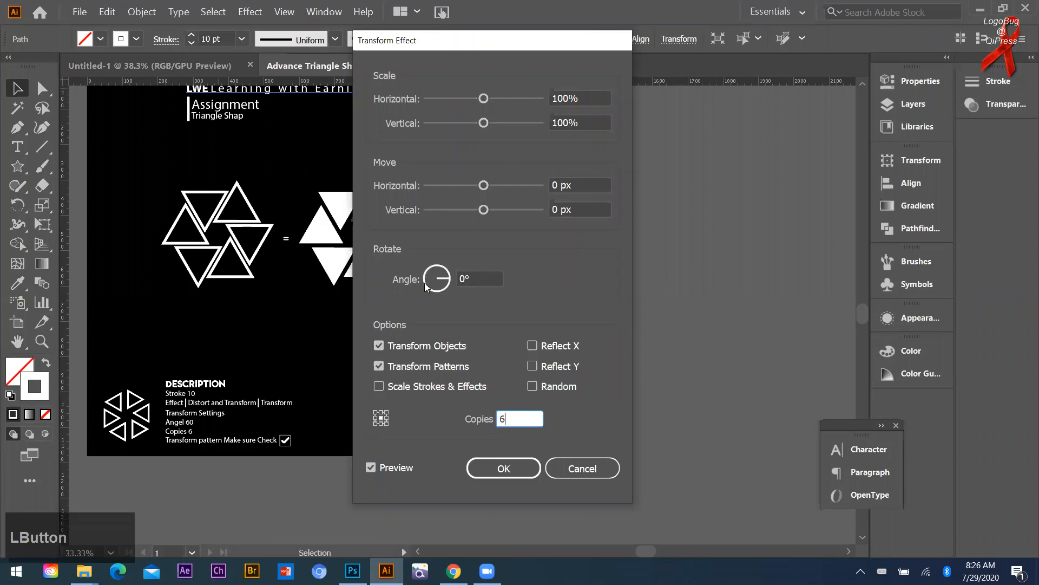
click(479, 277)
text(60)
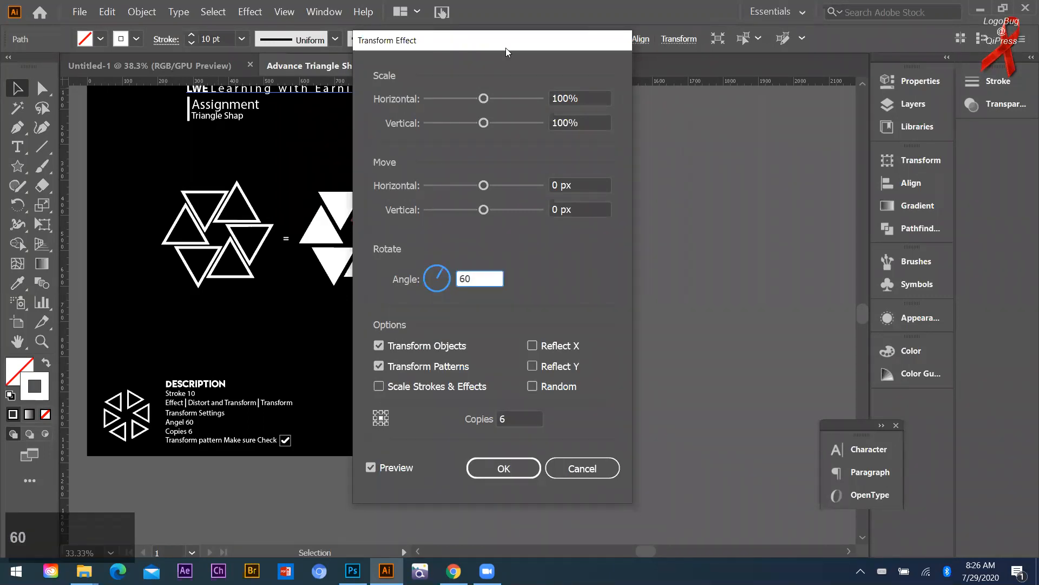
Set the effect's horizontal move to about 87 px so the triangles spread into a ring, and apply it.
drag(506, 47, 827, 48)
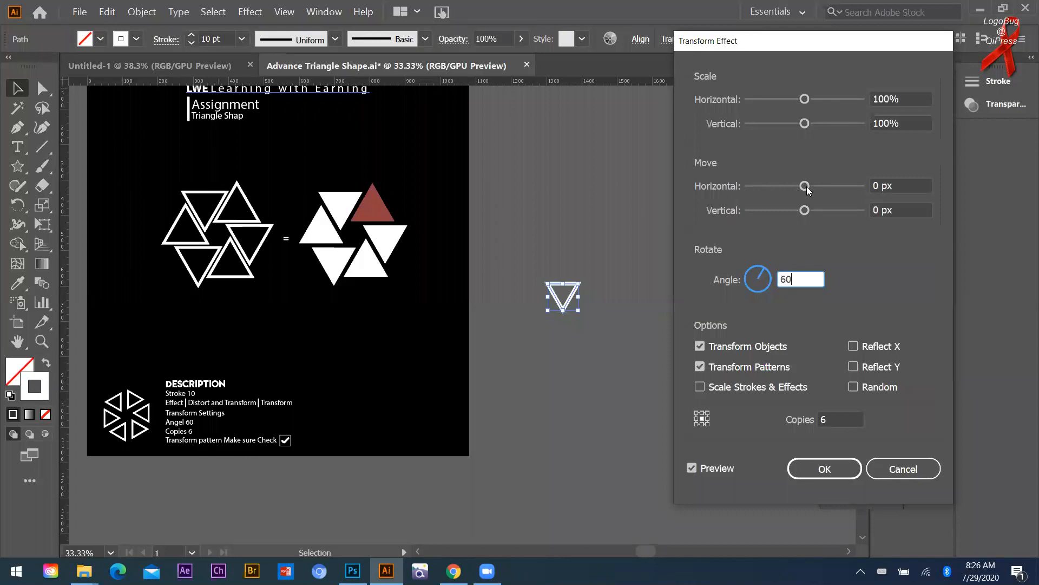
drag(808, 186, 854, 193)
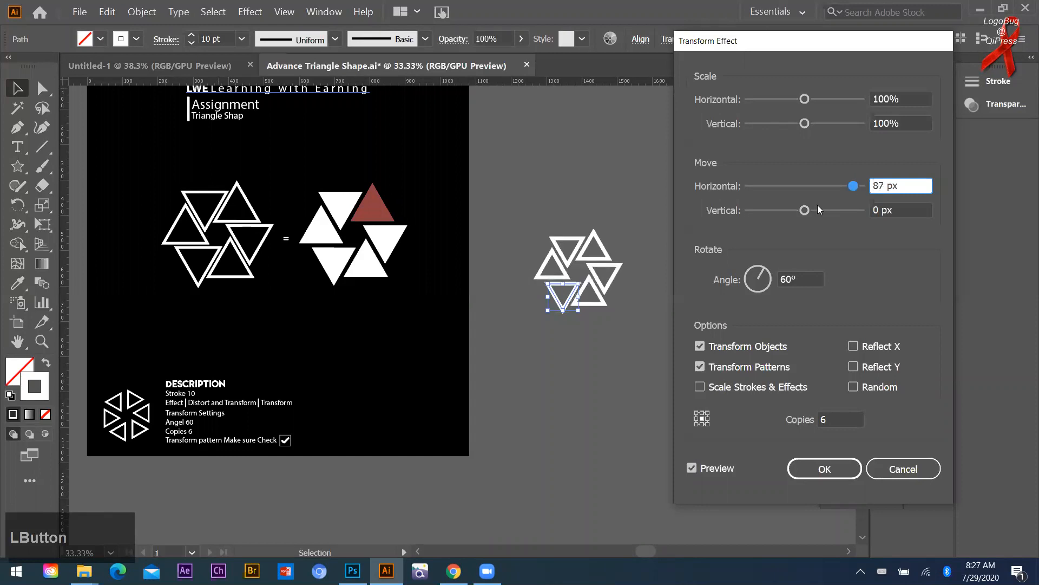
click(813, 468)
click(635, 286)
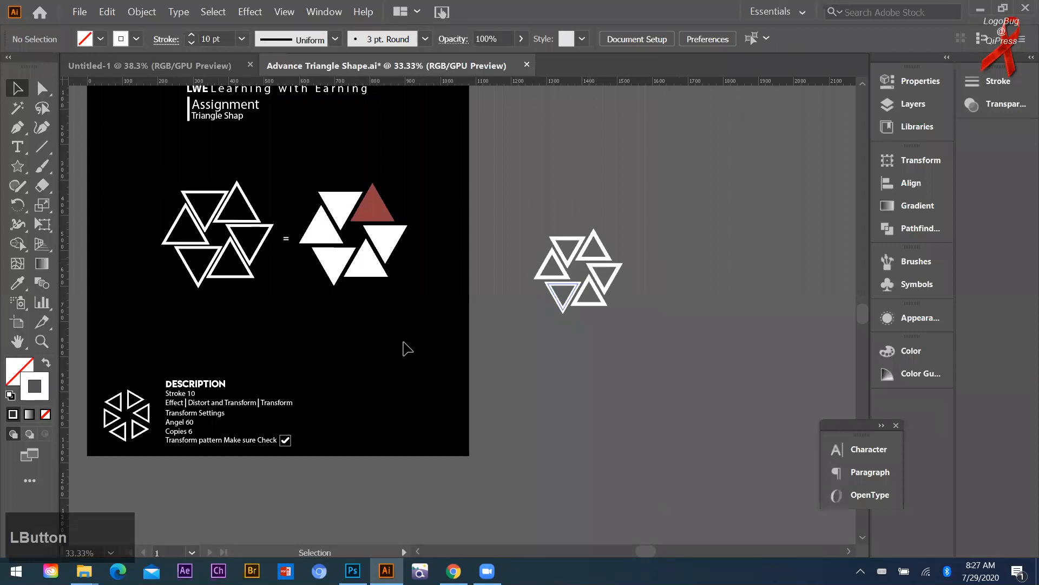
Shift the new triangle pattern slightly up and to the right, and expand its appearance into real shapes.
drag(566, 272, 363, 345)
drag(577, 243, 594, 240)
click(599, 255)
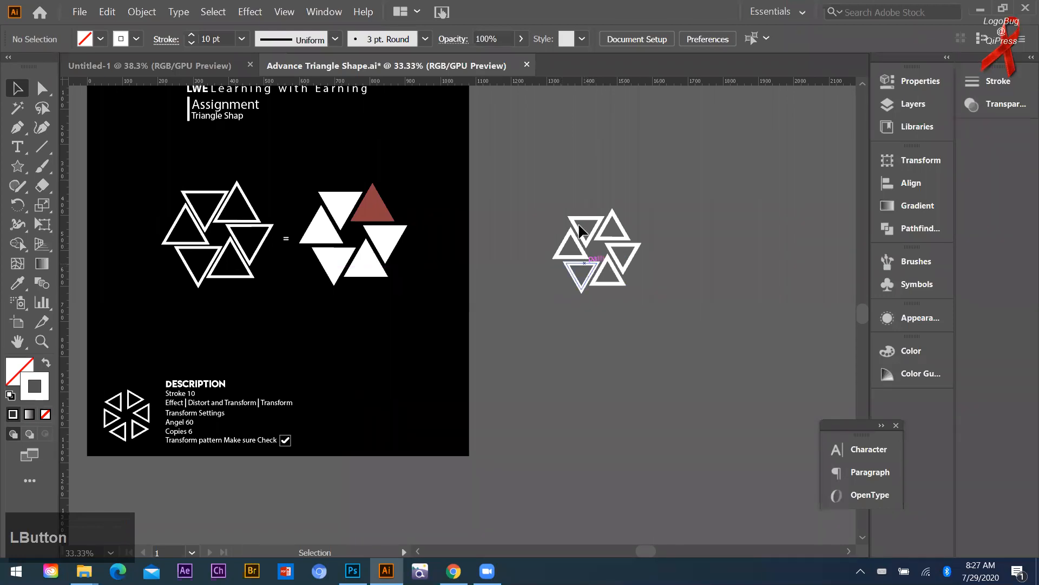
click(585, 269)
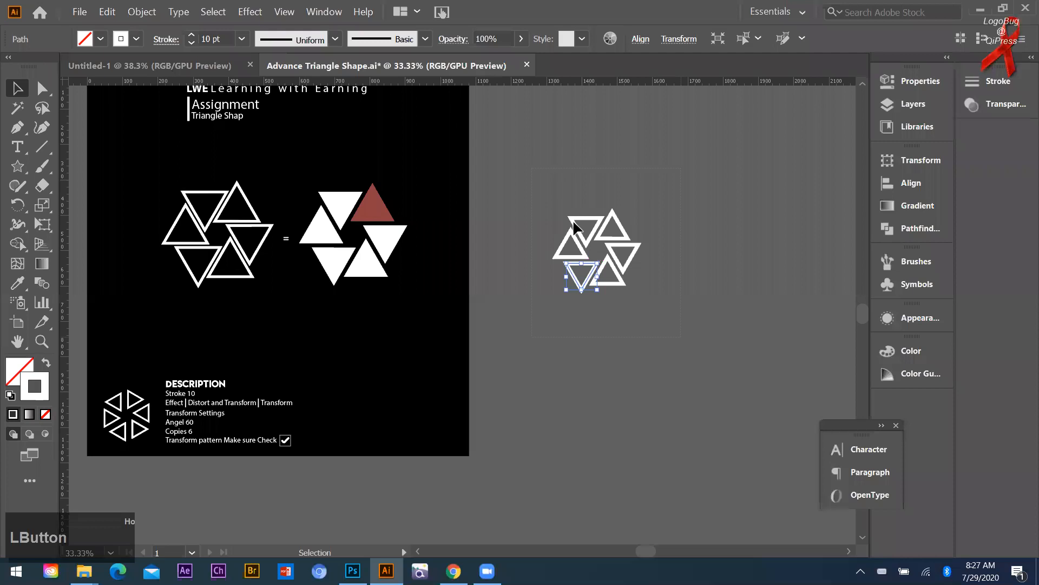
click(130, 17)
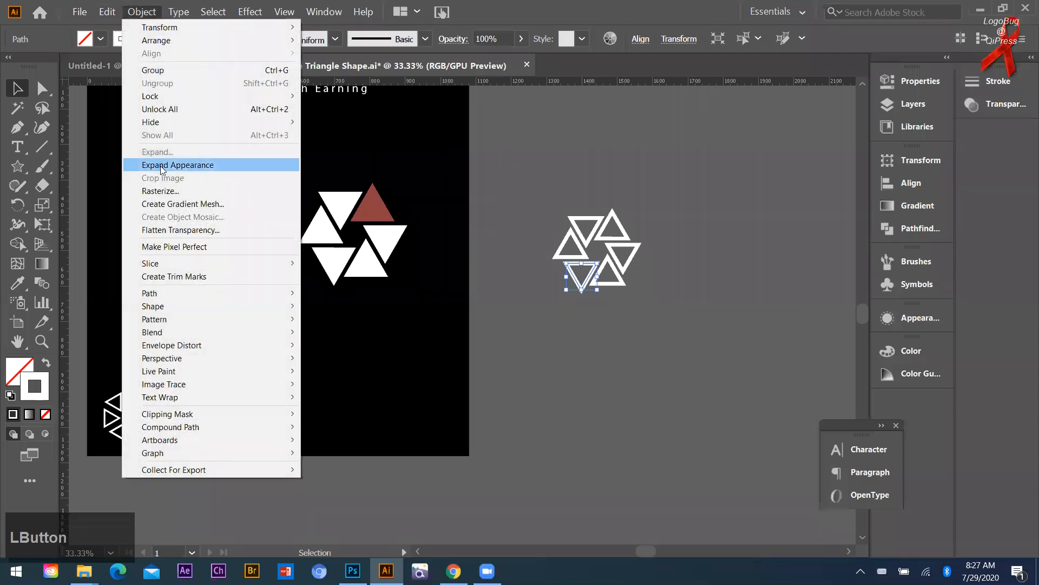
click(211, 164)
click(575, 236)
mouse_move(575, 236)
mouse_down()
mouse_move(577, 207)
mouse_move(623, 210)
mouse_move(566, 187)
mouse_move(575, 235)
mouse_up()
key(ctrl+z)
right_click(627, 240)
click(627, 323)
click(583, 232)
key(ctrl+z)
key(ctrl+z)
Select the whole expanded triangle group and swap its fill and stroke to make the triangles solid white.
click(600, 224)
drag(637, 302, 582, 238)
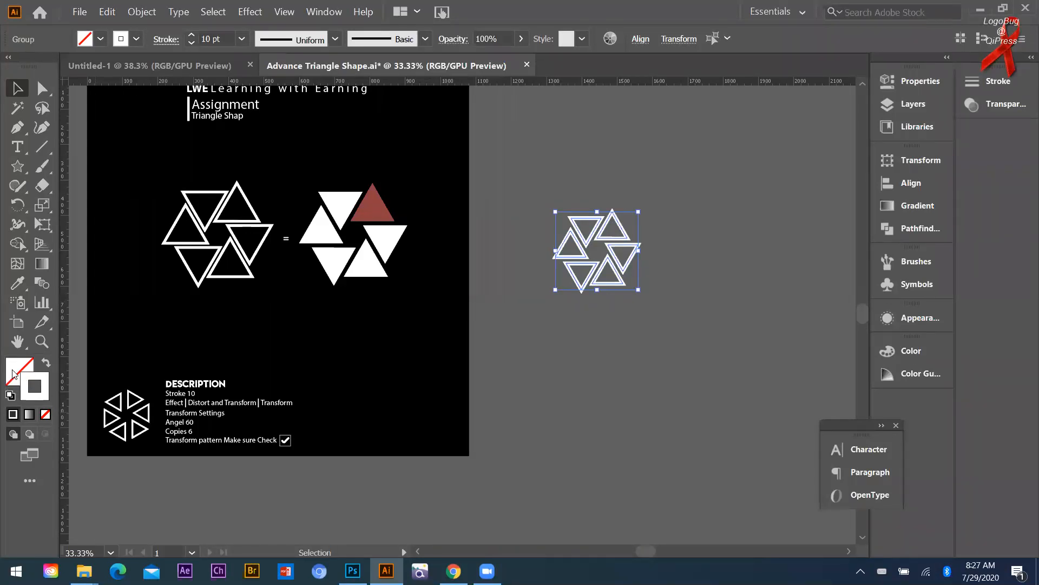
click(46, 365)
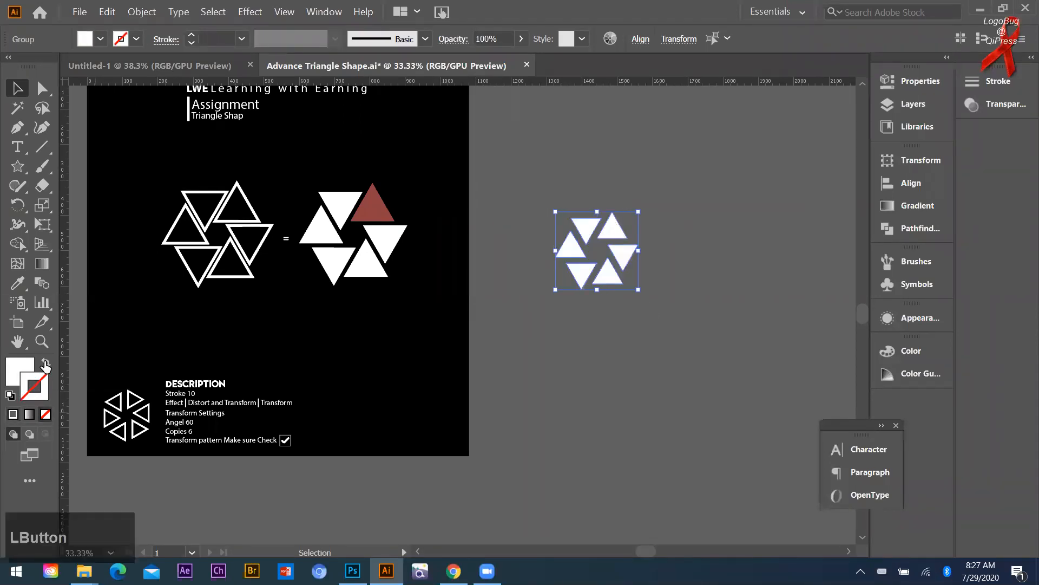
click(645, 269)
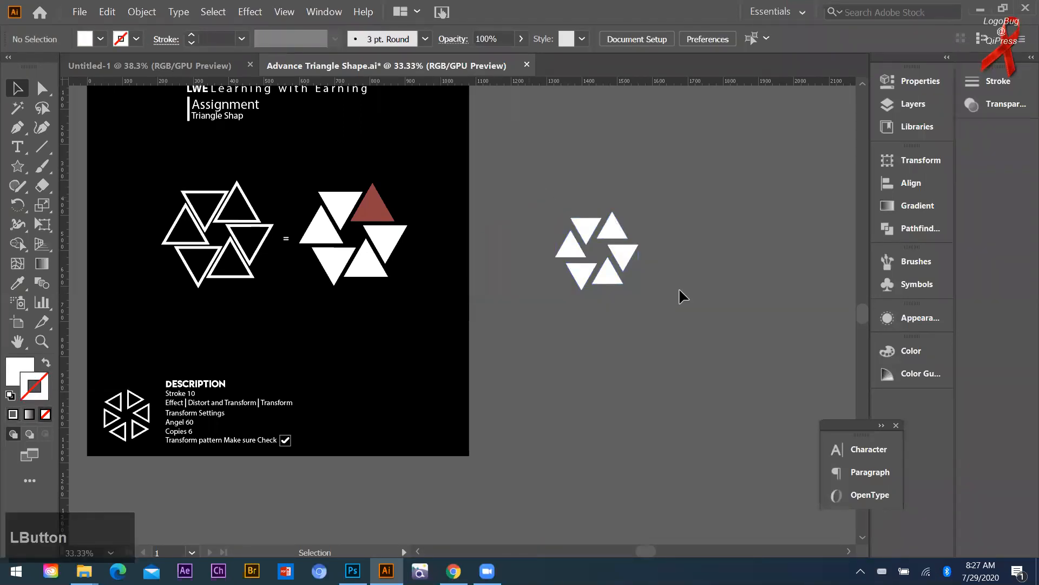
Recolour the red triangle in the artboard's solid pattern to teal 24BAB6.
scroll(392, 227, up, 1)
scroll(390, 214, up, 1)
click(374, 216)
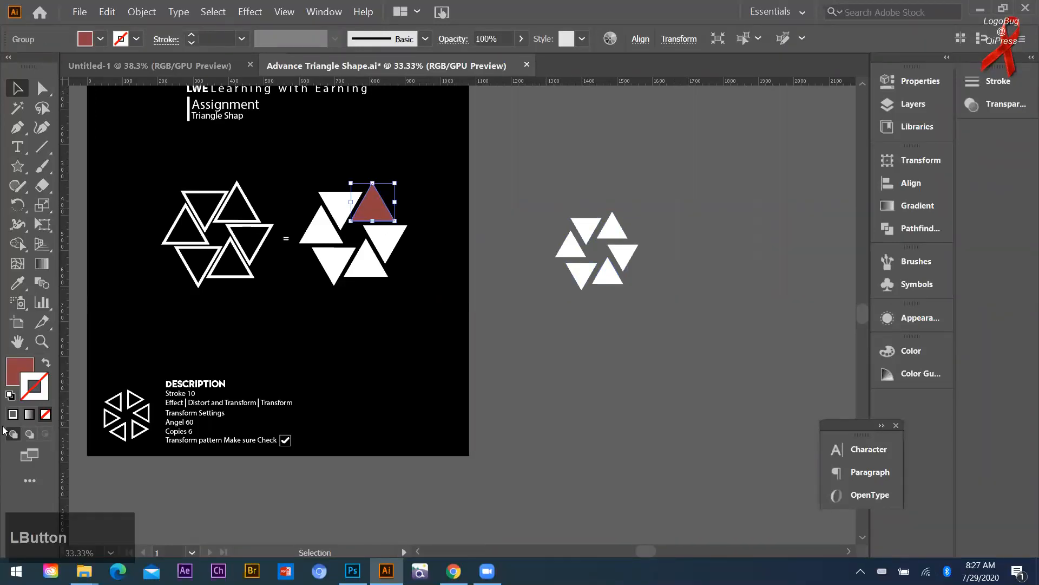
click(619, 280)
click(507, 266)
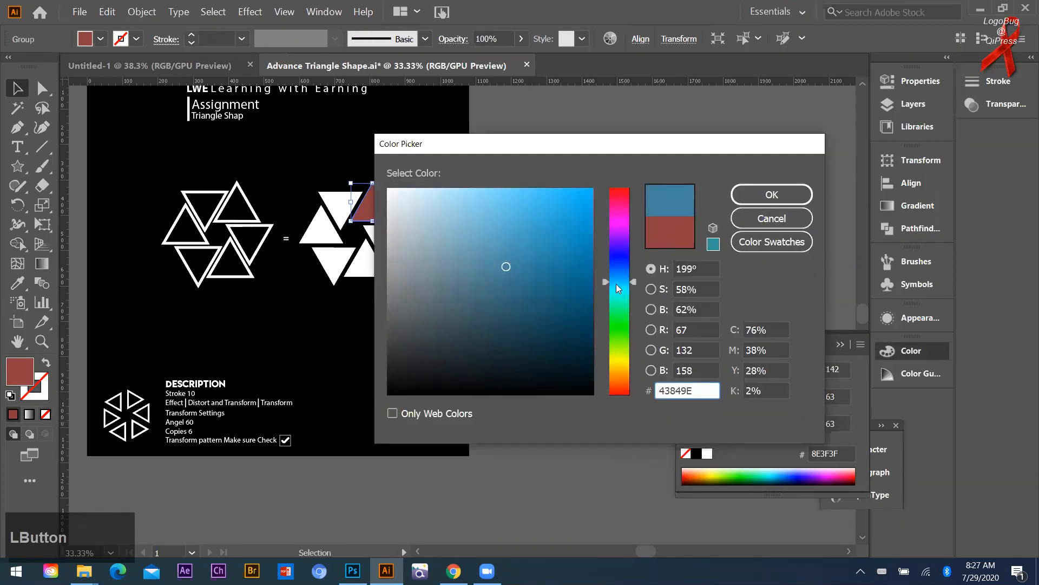
click(617, 293)
drag(538, 257, 550, 258)
click(556, 244)
click(747, 188)
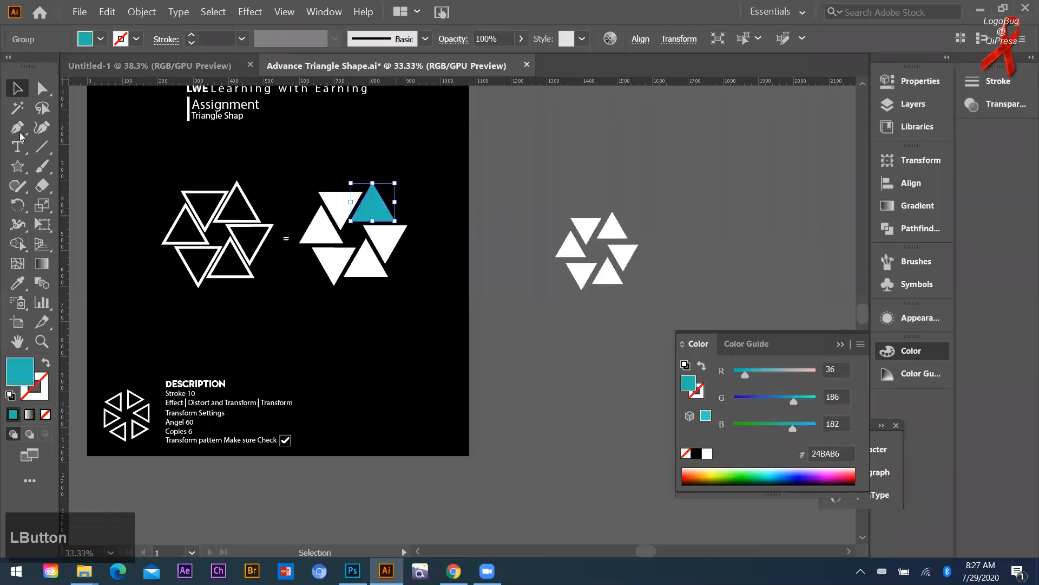
click(572, 336)
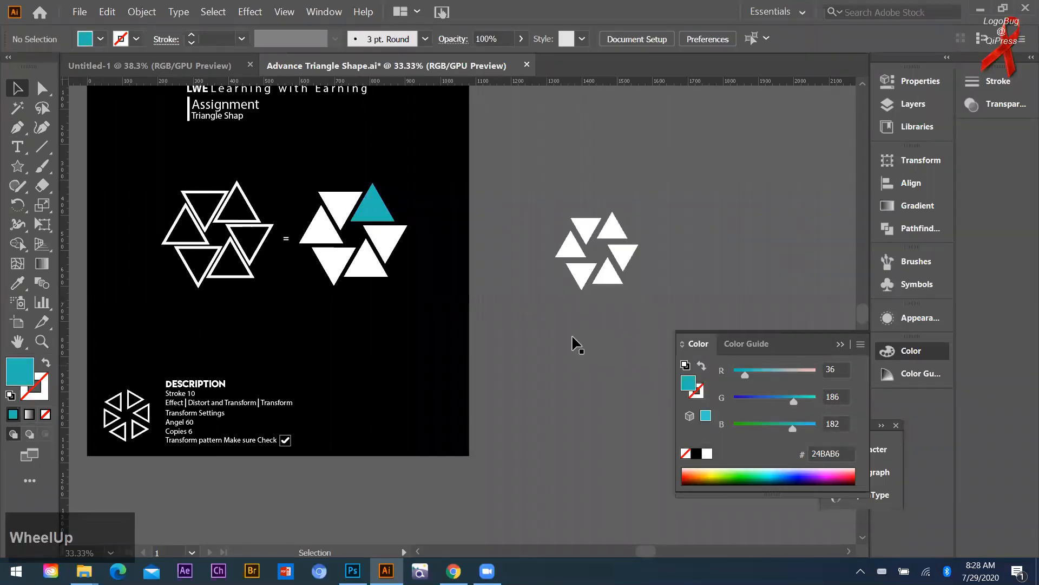
Delete the white practice triangle pattern beside the artboard and collapse the colour settings.
scroll(573, 340, up, 2)
scroll(633, 364, down, 1)
click(636, 370)
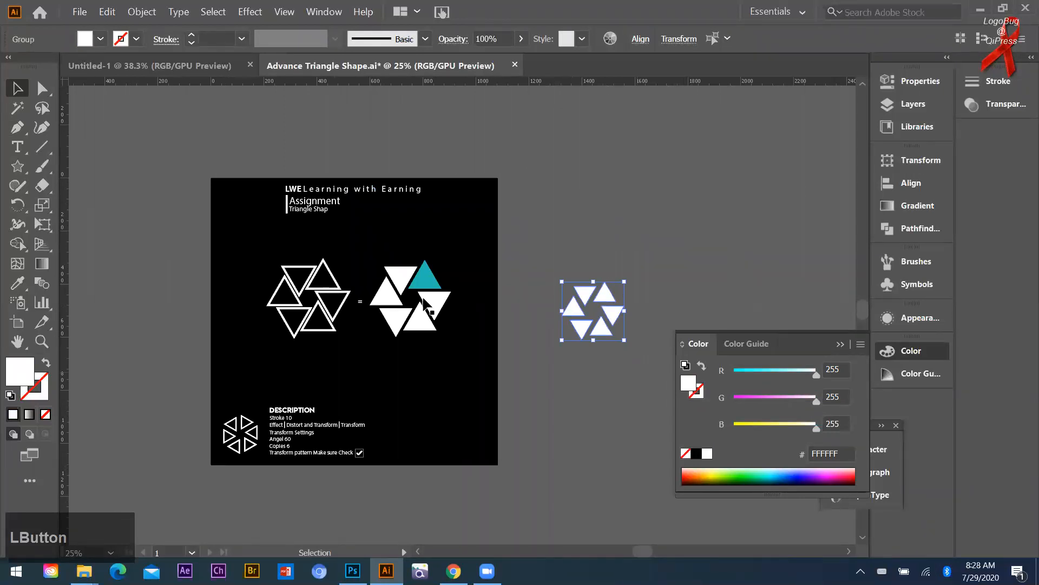
key(Delete)
scroll(427, 378, down, 1)
click(841, 344)
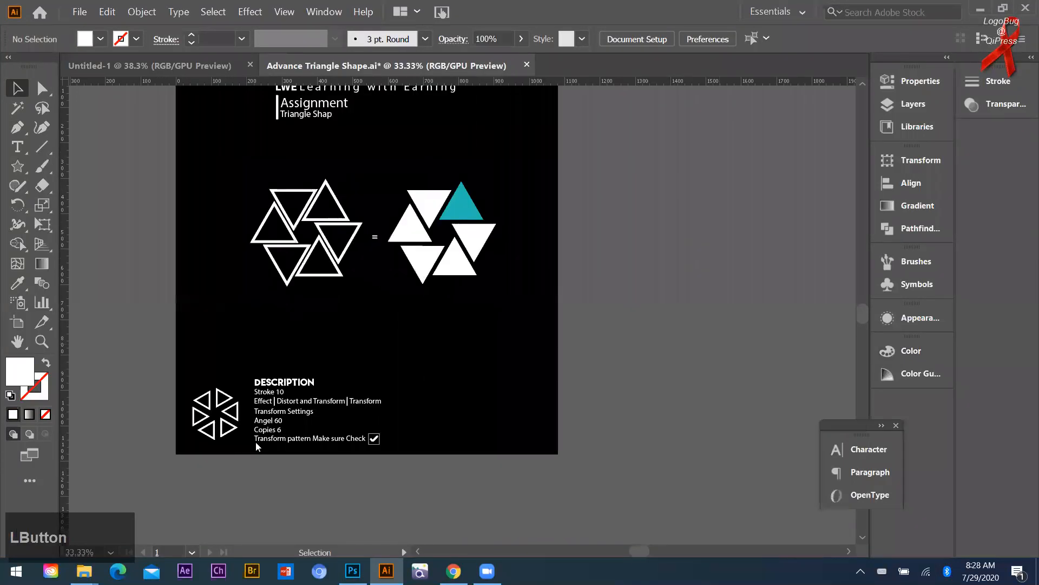
scroll(401, 378, up, 1)
scroll(454, 383, down, 1)
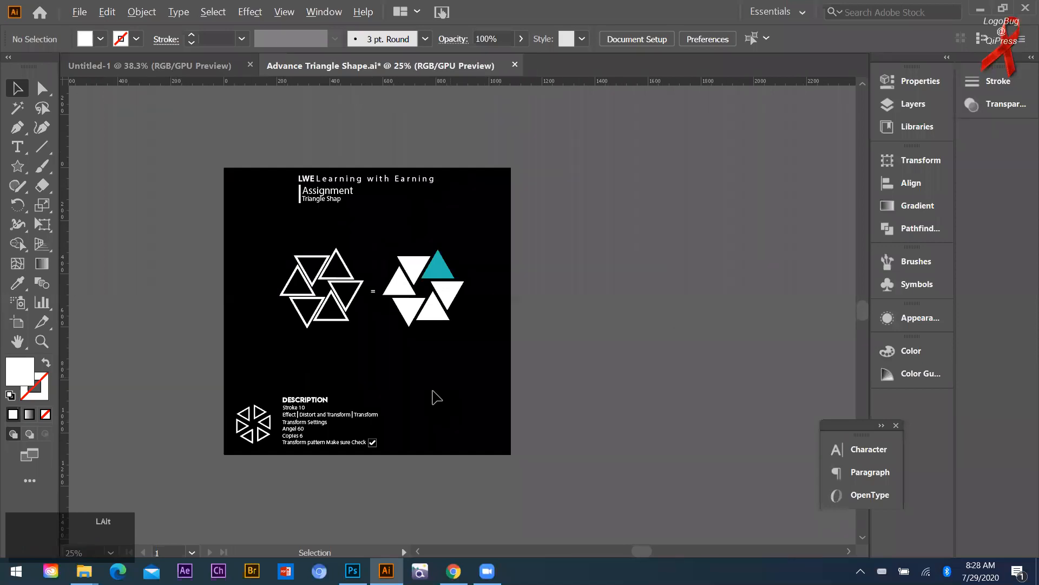
scroll(401, 406, up, 1)
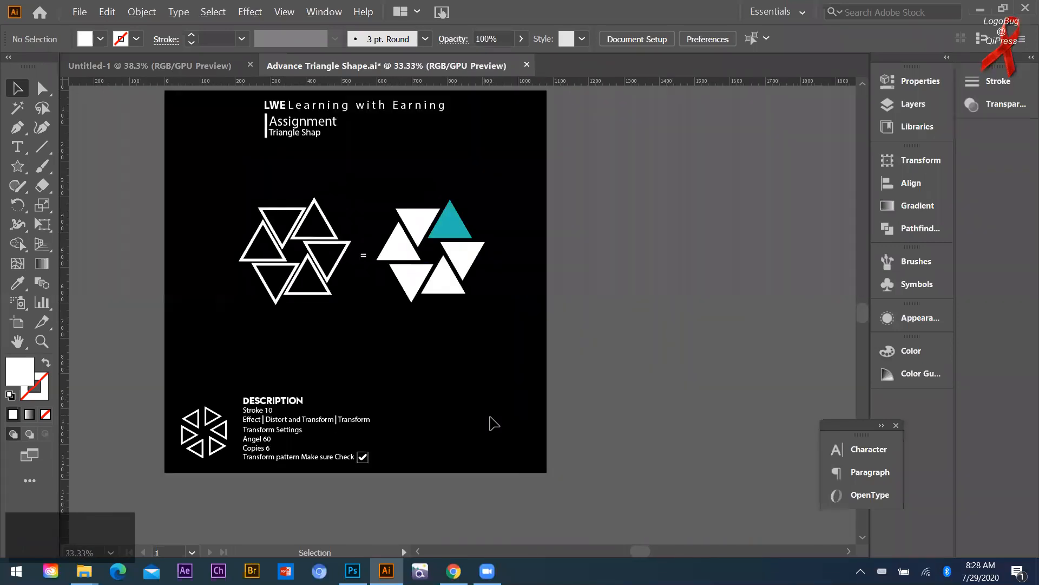
Minimise Illustrator and the remaining open windows to show the Windows desktop.
click(978, 12)
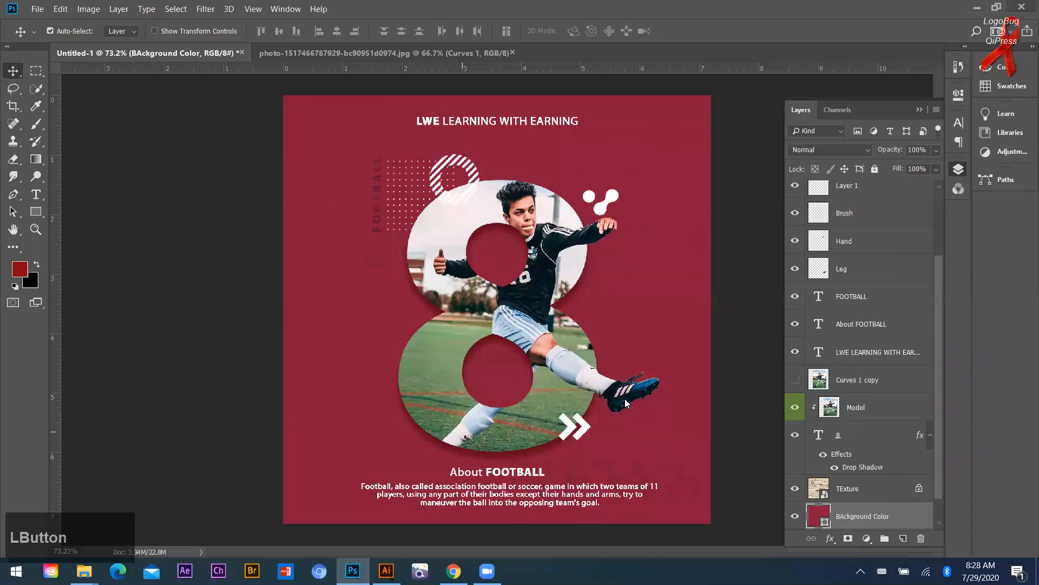
key(super+d)
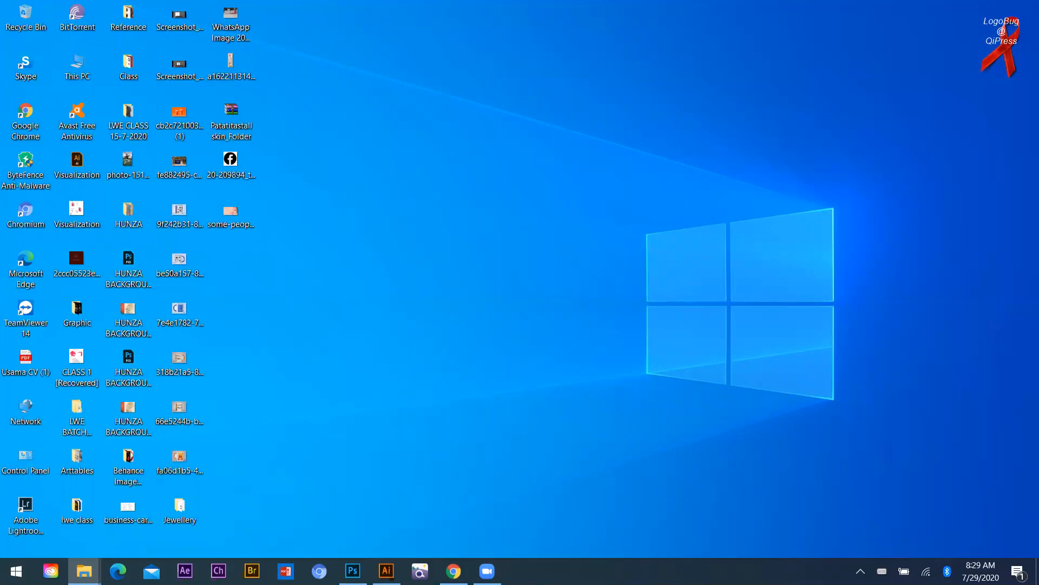
mouse_move(453, 571)
scroll(520, 292, down, 1)
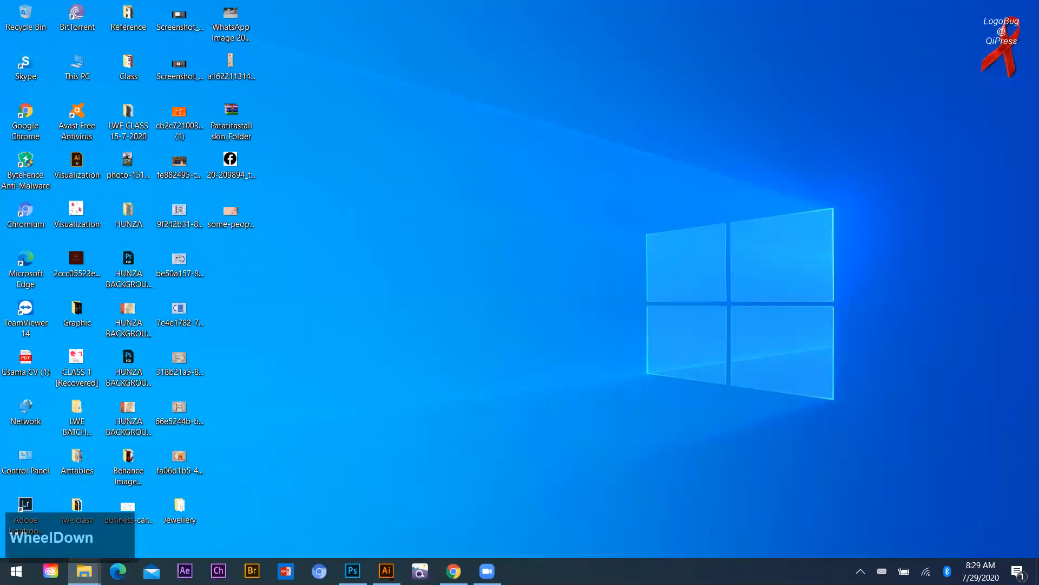